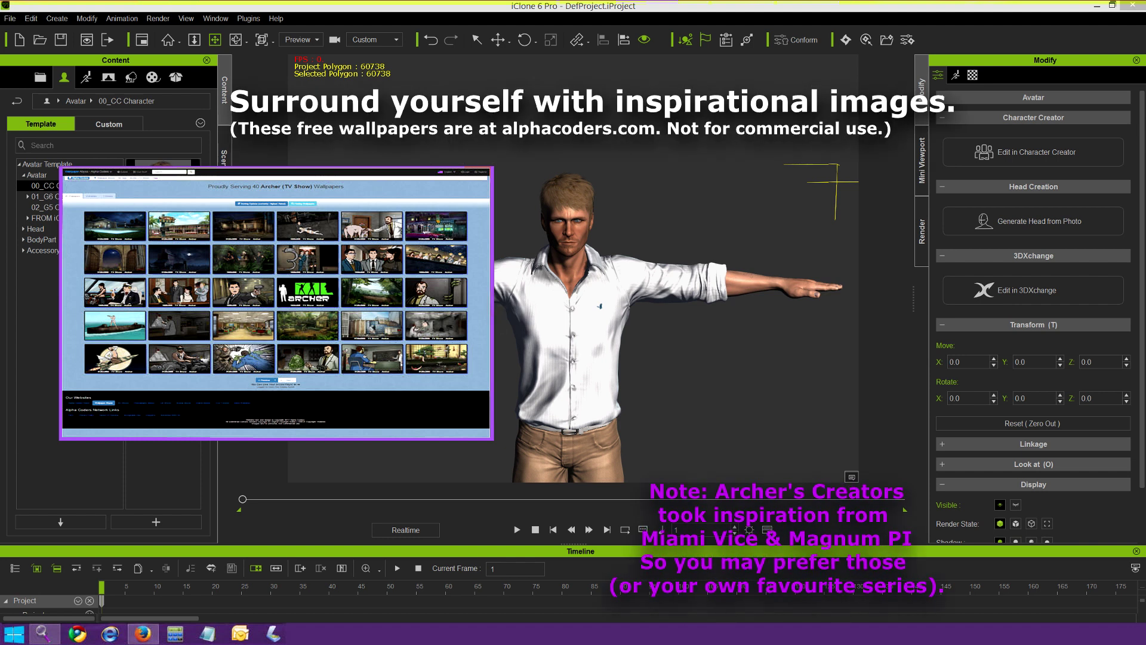
# - Place the office wallpaper behind the avatar as the scene background and set the output frame size to HD 1080p (1920x1080)
pyautogui.moveTo(418, 383); pyautogui.dragTo(703, 410)
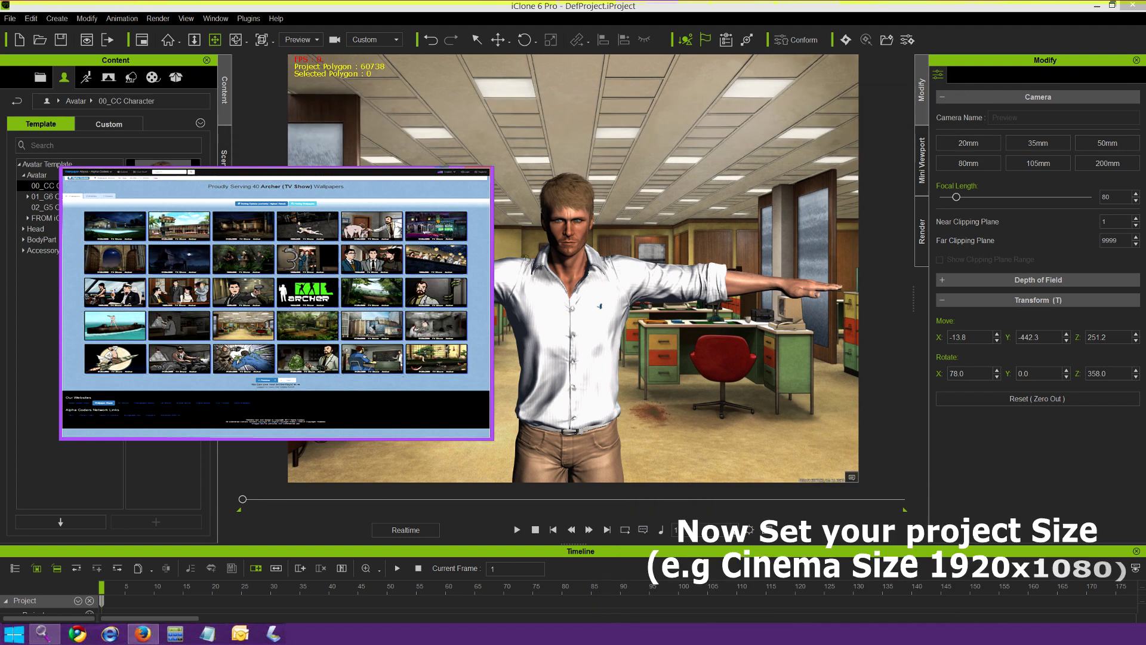
pyautogui.click(923, 232)
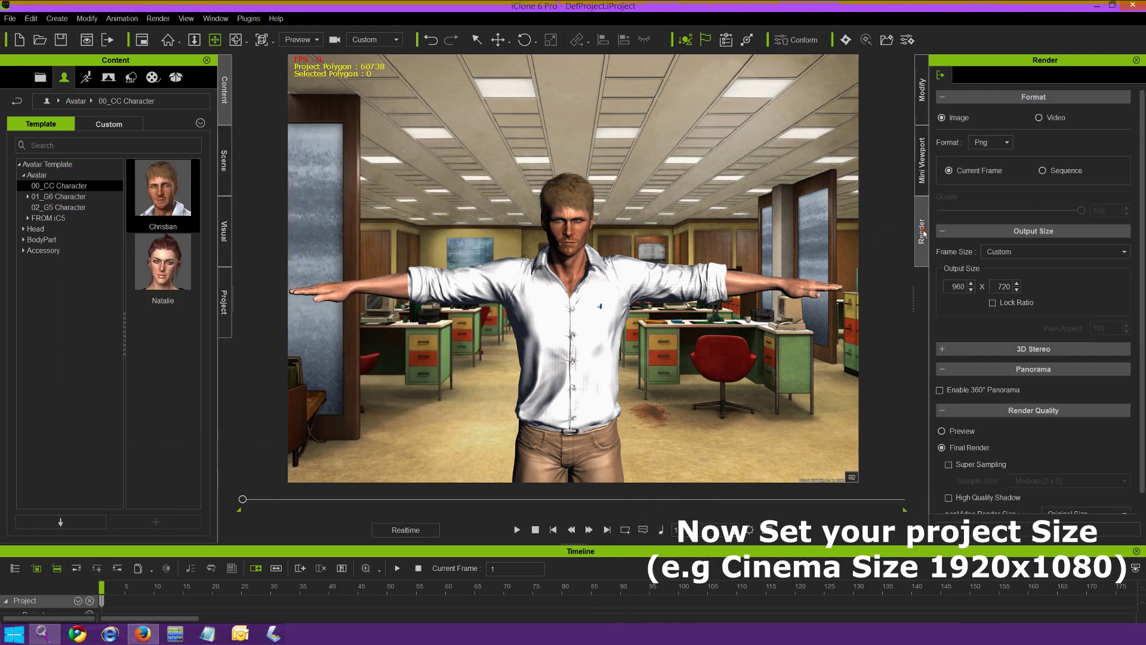
pyautogui.click(1126, 250)
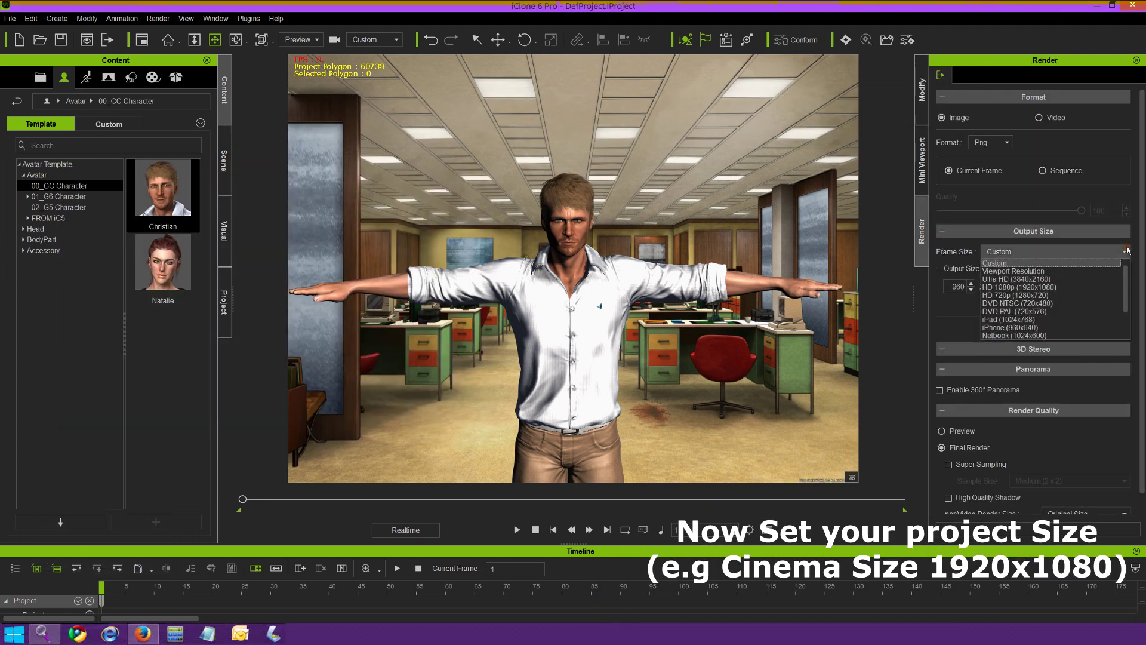
pyautogui.click(1040, 289)
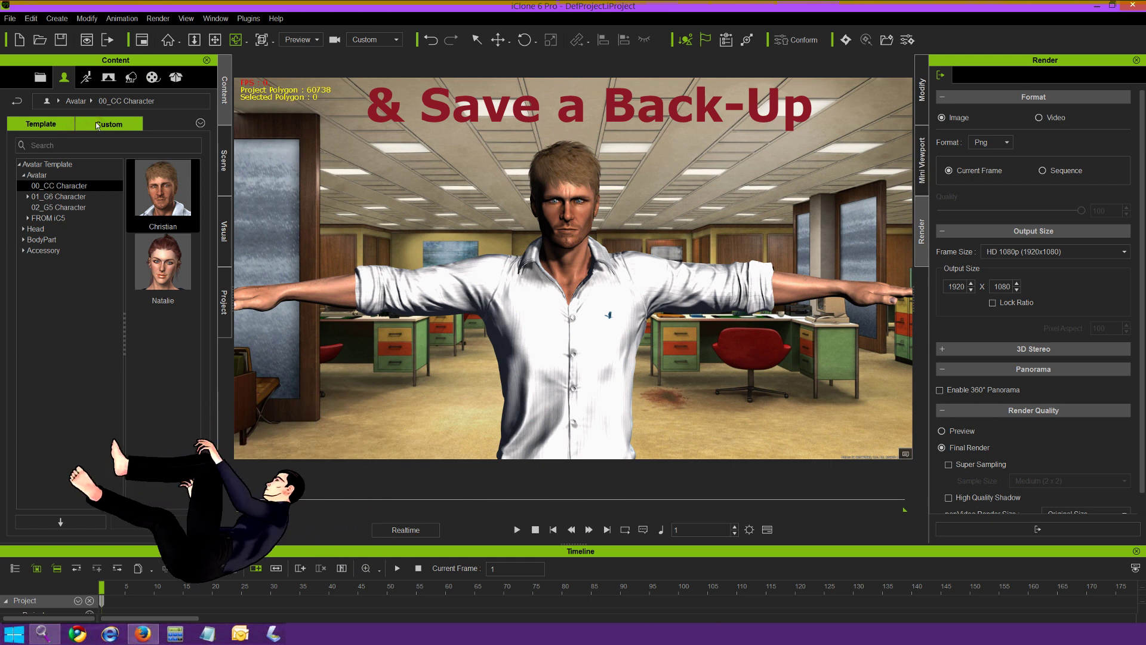
# - Save a backup of the project as Archer Stage 1 in the custom TUTORIAL project folder
pyautogui.click(40, 77)
pyautogui.click(102, 123)
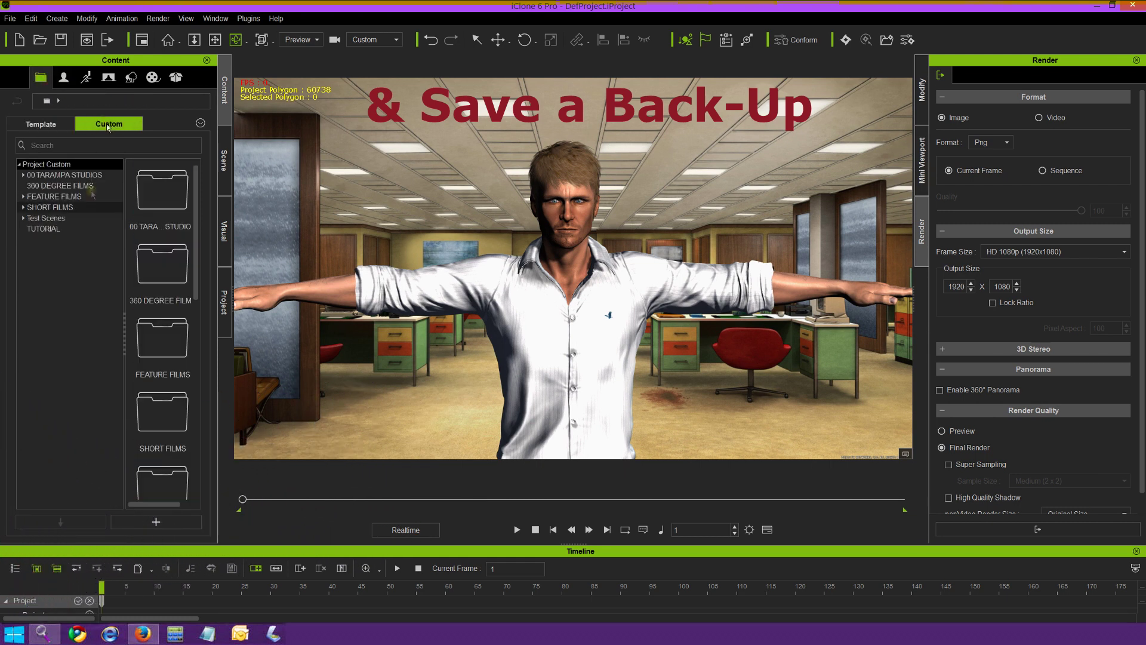
pyautogui.click(72, 229)
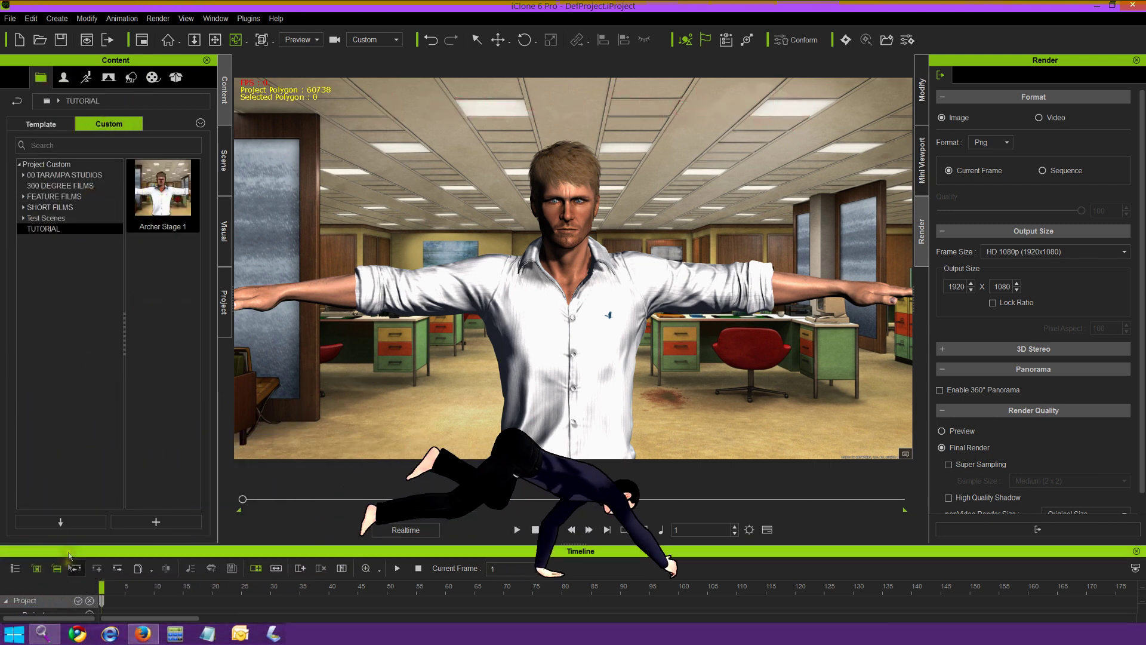
pyautogui.click(156, 522)
pyautogui.click(577, 335)
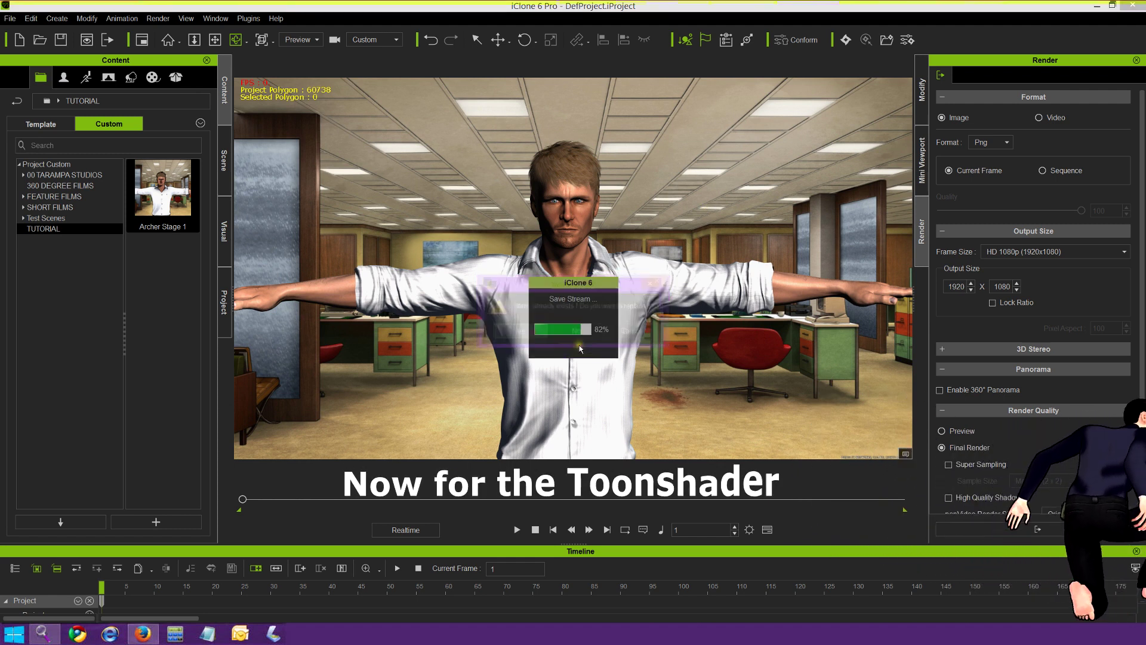
pyautogui.click(187, 277)
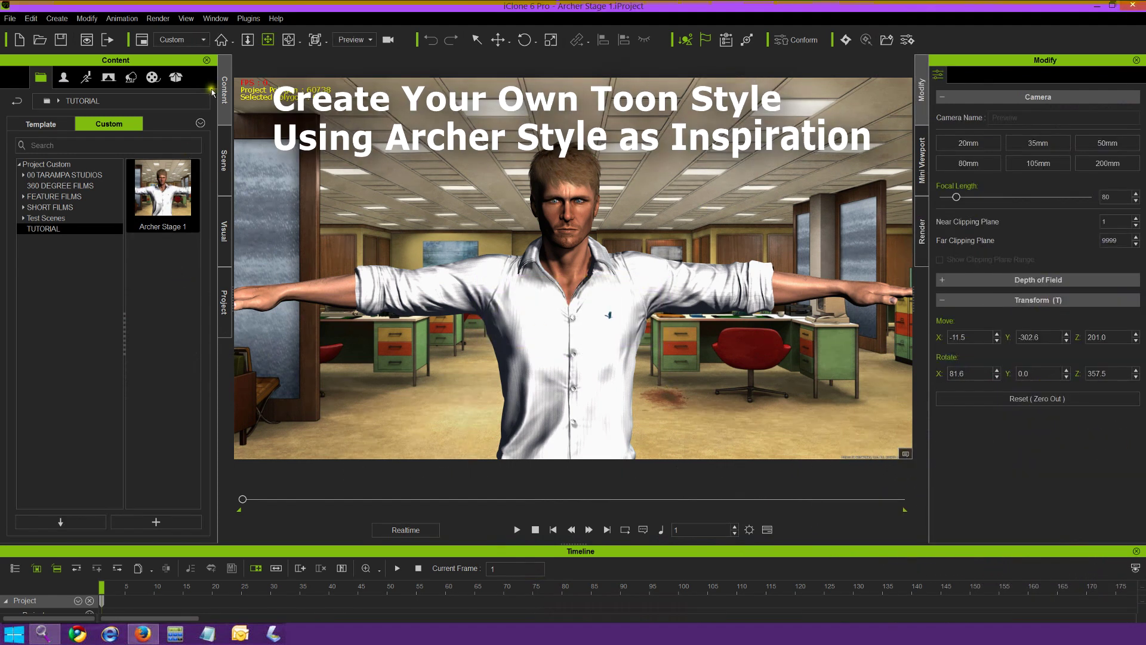
# - Enable the Toon Shader for the scene with an edge width of 2 and an edge intensity of 100
pyautogui.click(224, 231)
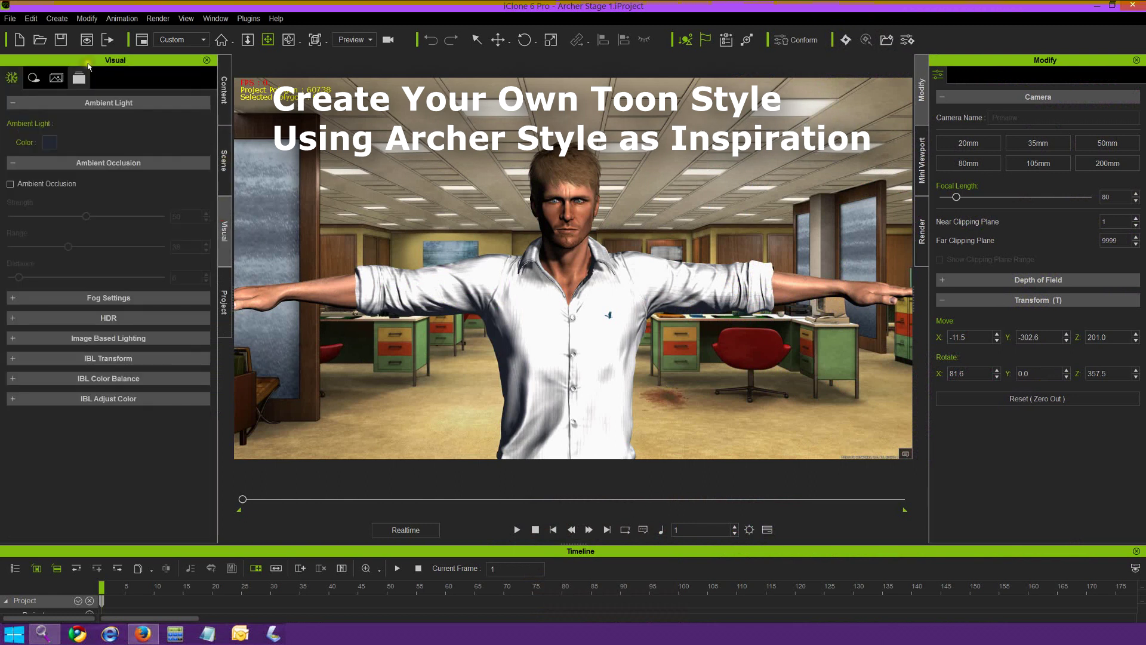
pyautogui.click(56, 77)
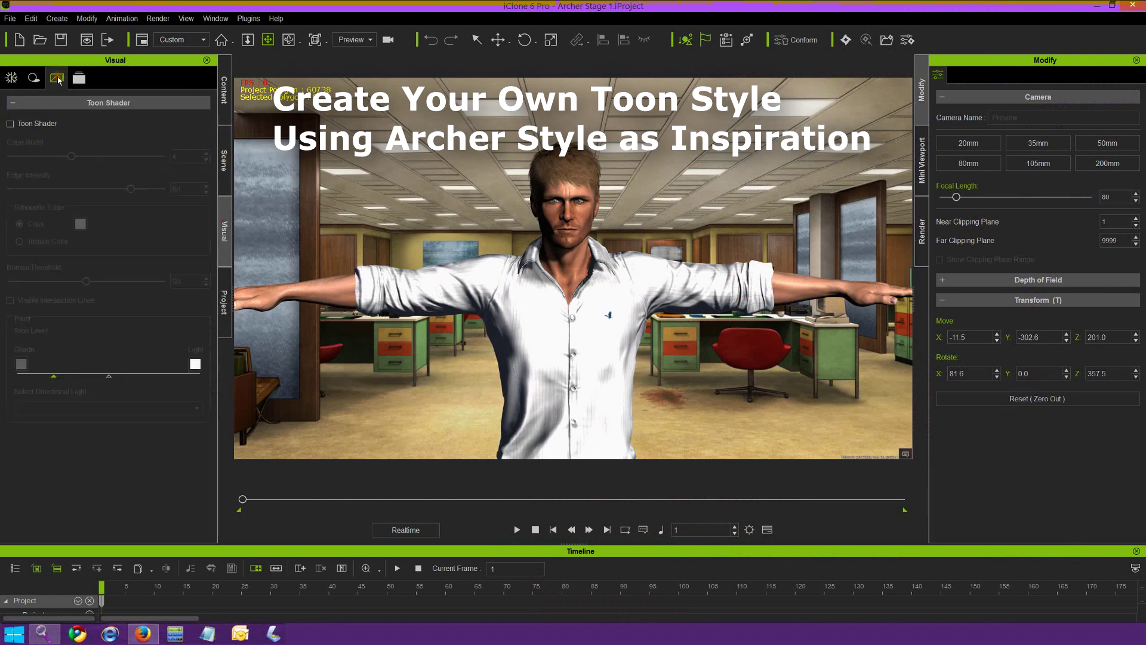
pyautogui.click(10, 124)
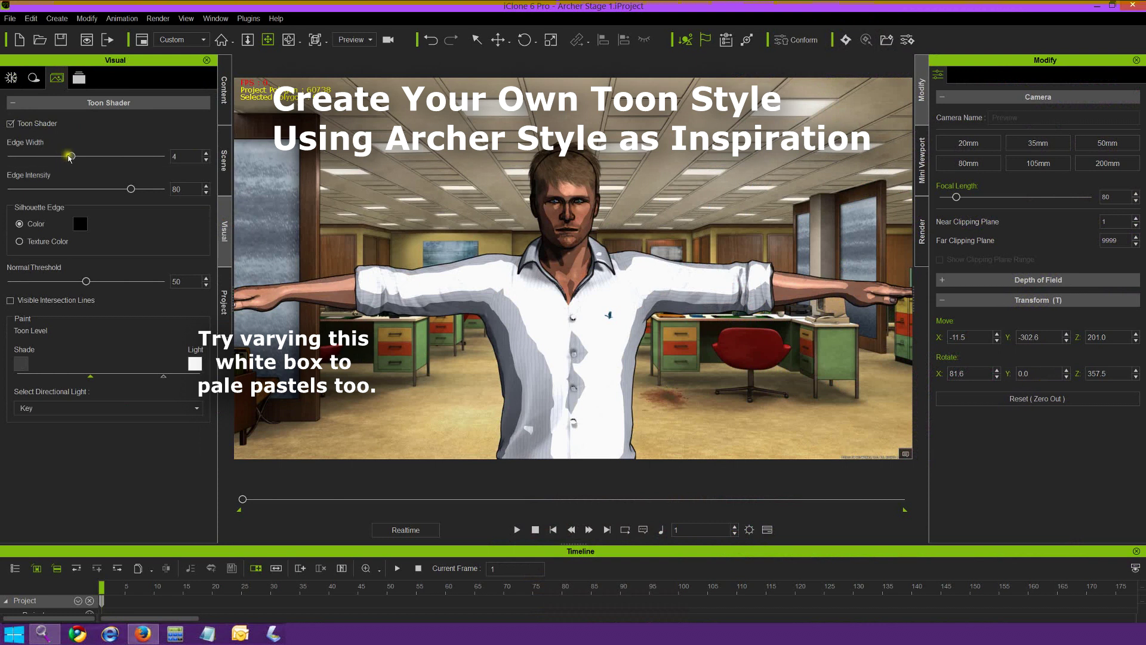
pyautogui.moveTo(62, 158); pyautogui.dragTo(40, 160)
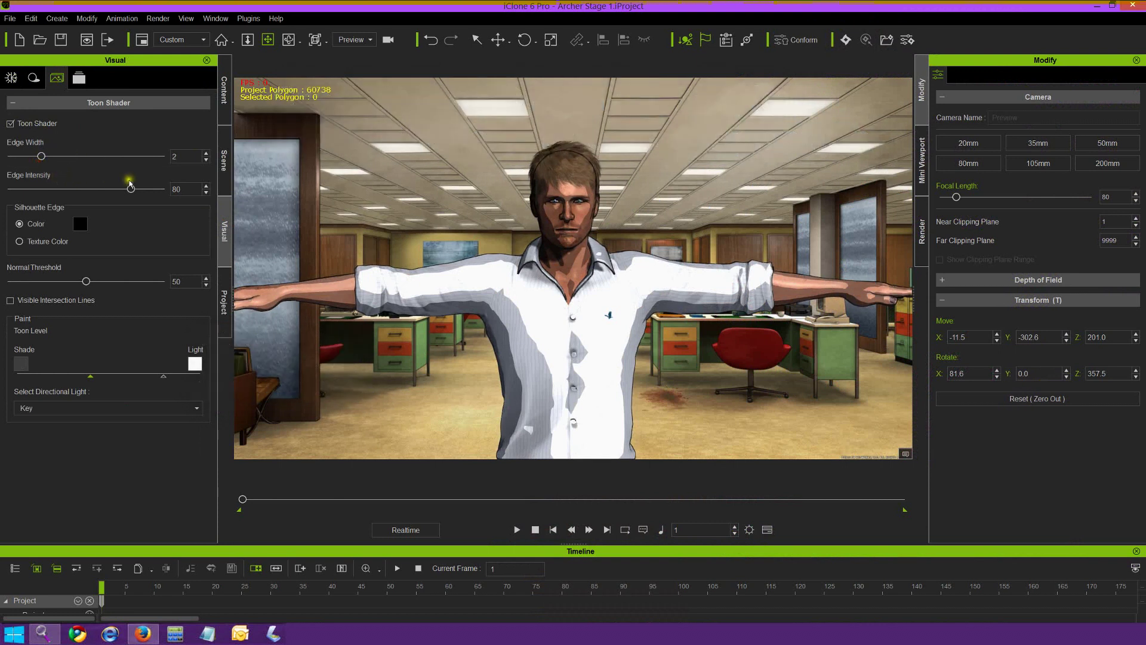
pyautogui.moveTo(132, 190); pyautogui.dragTo(161, 190)
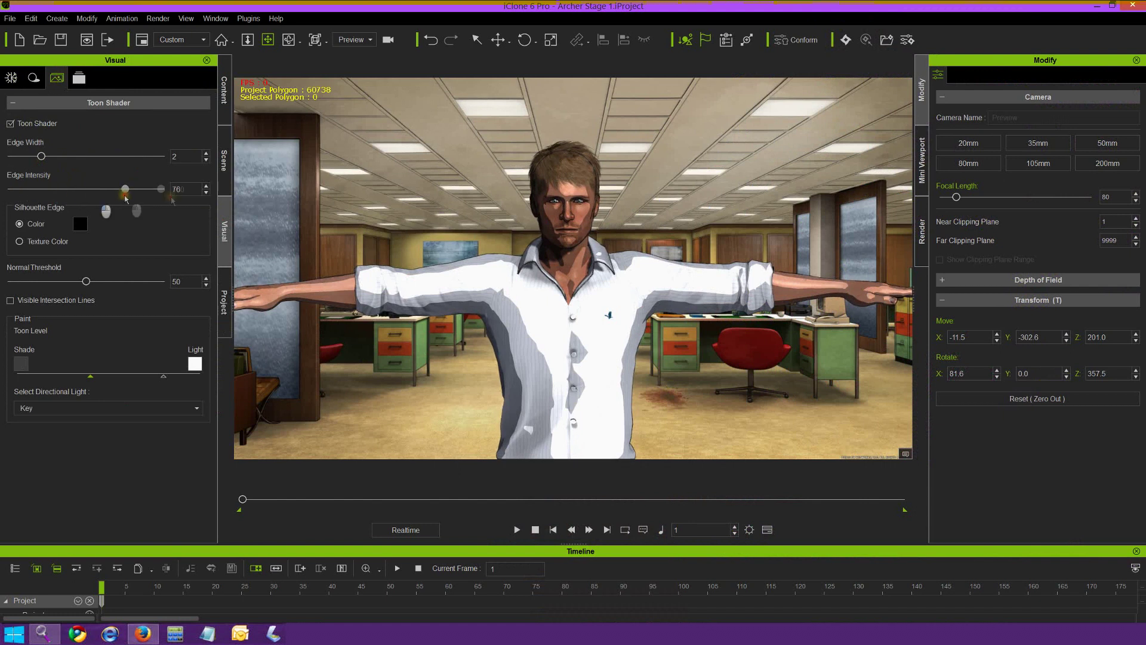
# - Set the toon shader's Normal Threshold to 100, keeping the silhouette edge on Color and Visible Intersection Lines off
pyautogui.click(20, 241)
pyautogui.click(20, 225)
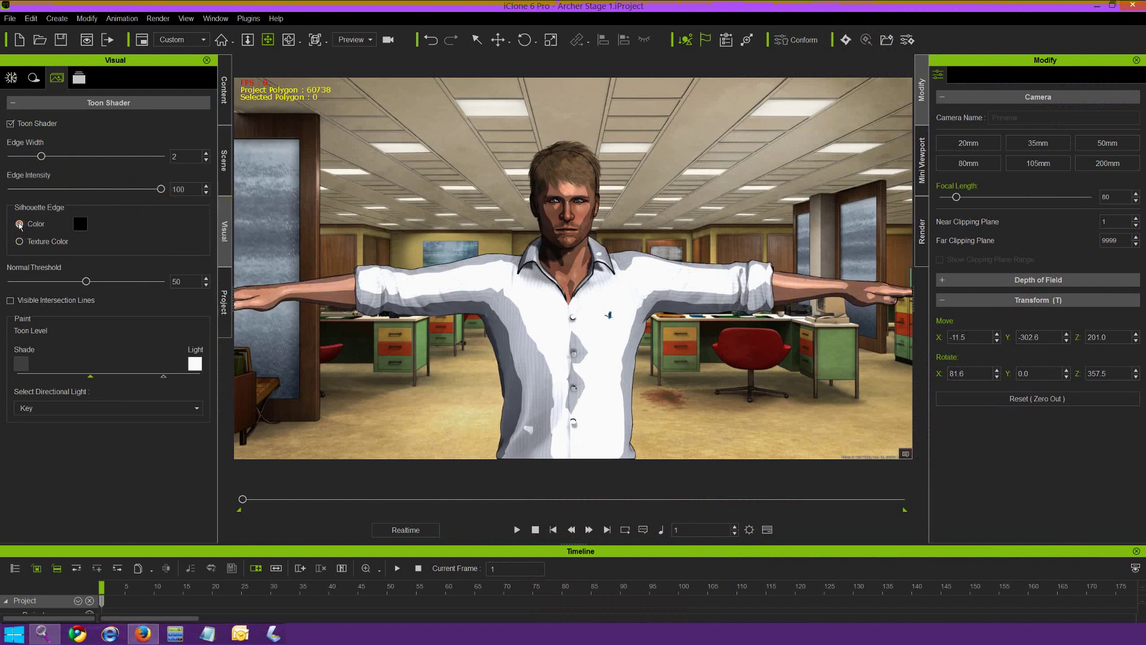
pyautogui.moveTo(81, 283)
pyautogui.mouseDown()
pyautogui.moveTo(12, 282)
pyautogui.moveTo(175, 279)
pyautogui.mouseUp()
pyautogui.click(11, 300)
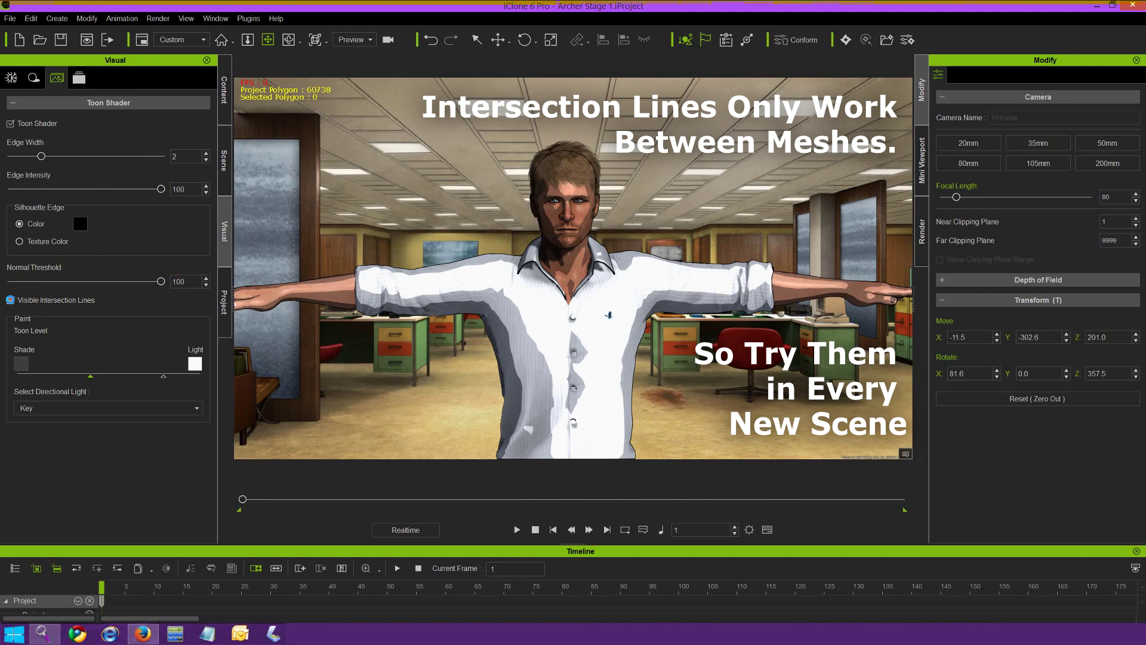
pyautogui.click(65, 302)
pyautogui.click(65, 301)
# - Move both toon level markers close to the shade end and set the shade color to pale cream, #ffebd7
pyautogui.moveTo(84, 378); pyautogui.dragTo(34, 380)
pyautogui.moveTo(161, 375); pyautogui.dragTo(37, 384)
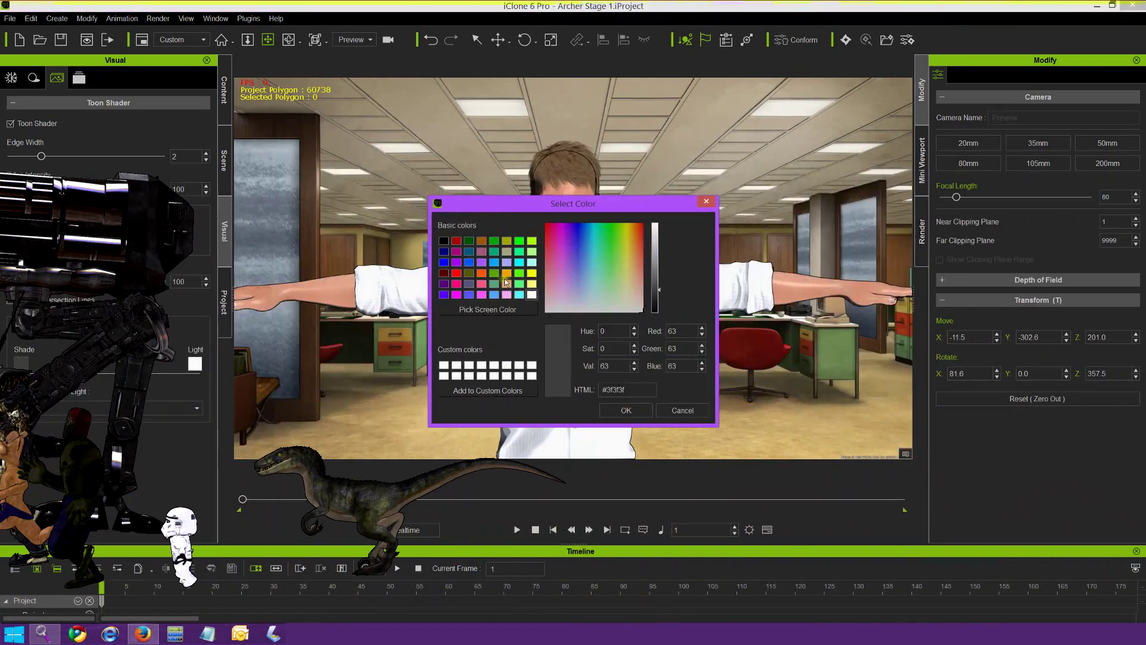
pyautogui.click(506, 283)
pyautogui.click(635, 298)
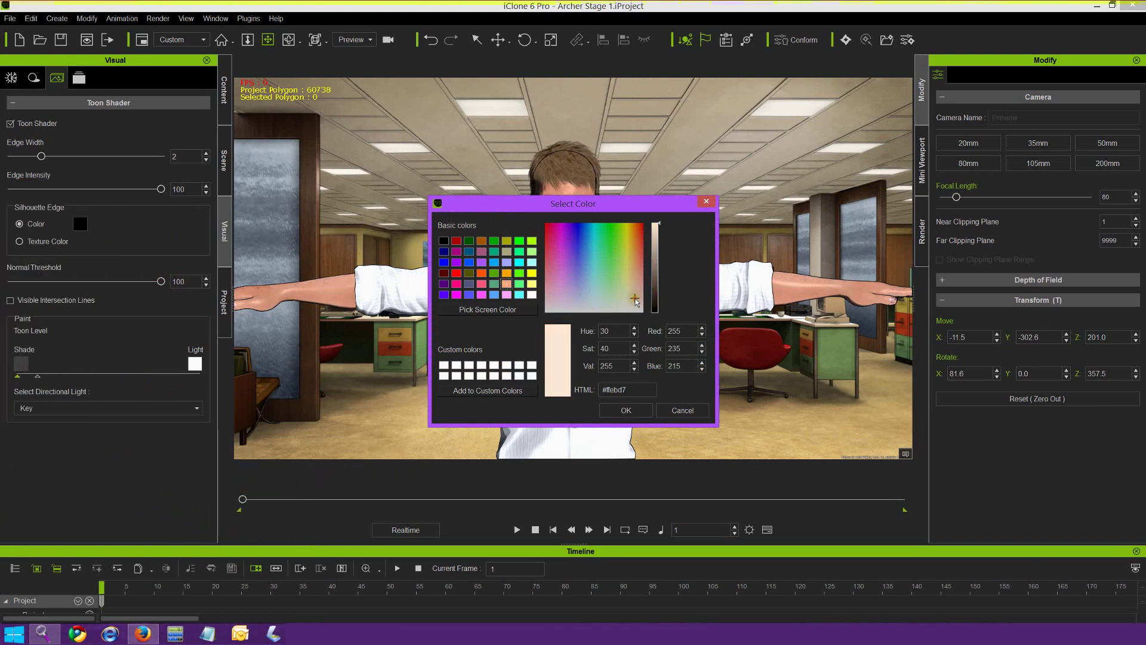
pyautogui.click(624, 410)
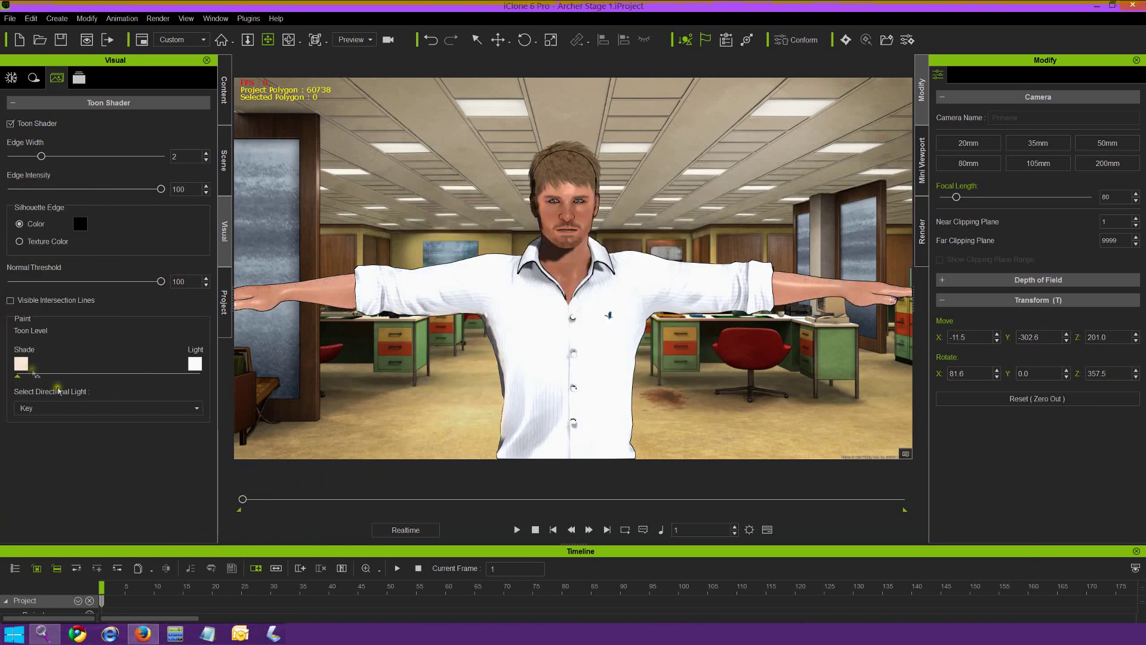
# - Darken the toon shader's shade color to a muted grey-beige
pyautogui.click(21, 364)
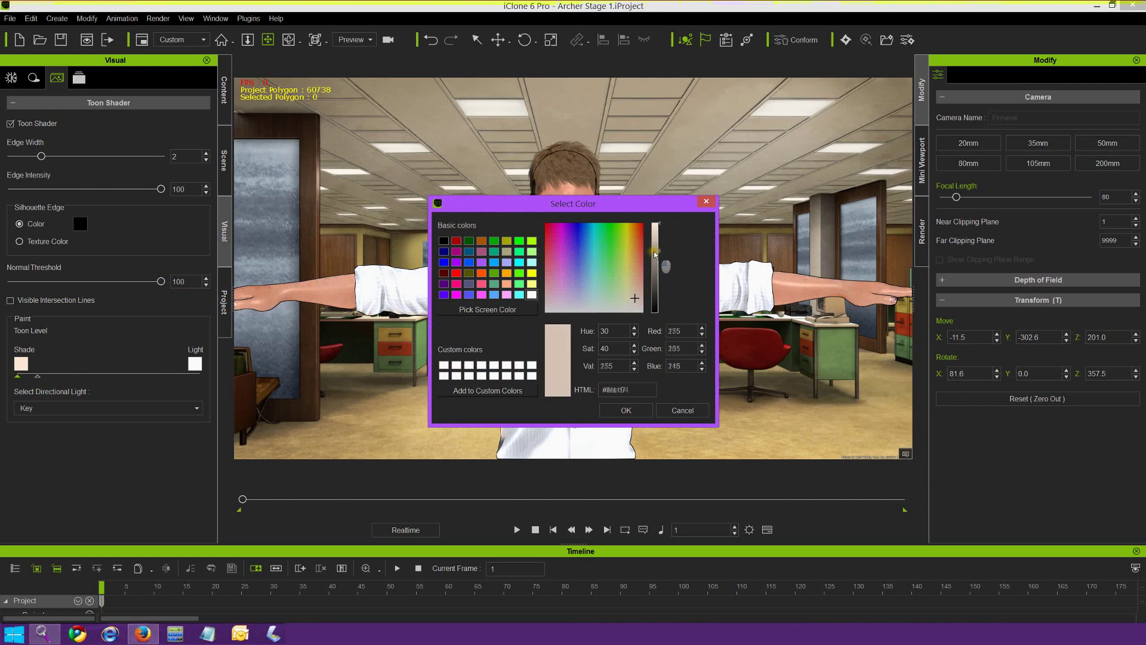
pyautogui.click(661, 261)
pyautogui.click(625, 410)
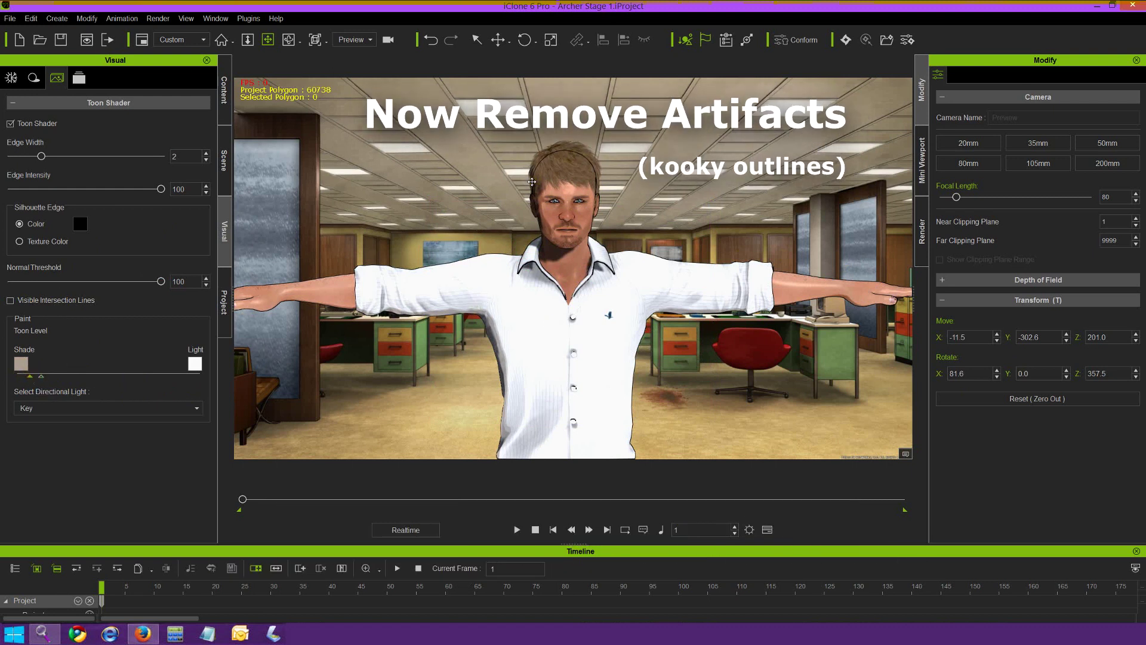
# - Enable Alpha Threshold in the material settings of the Christian_CC avatar's hair to clean up its outlines
pyautogui.click(224, 161)
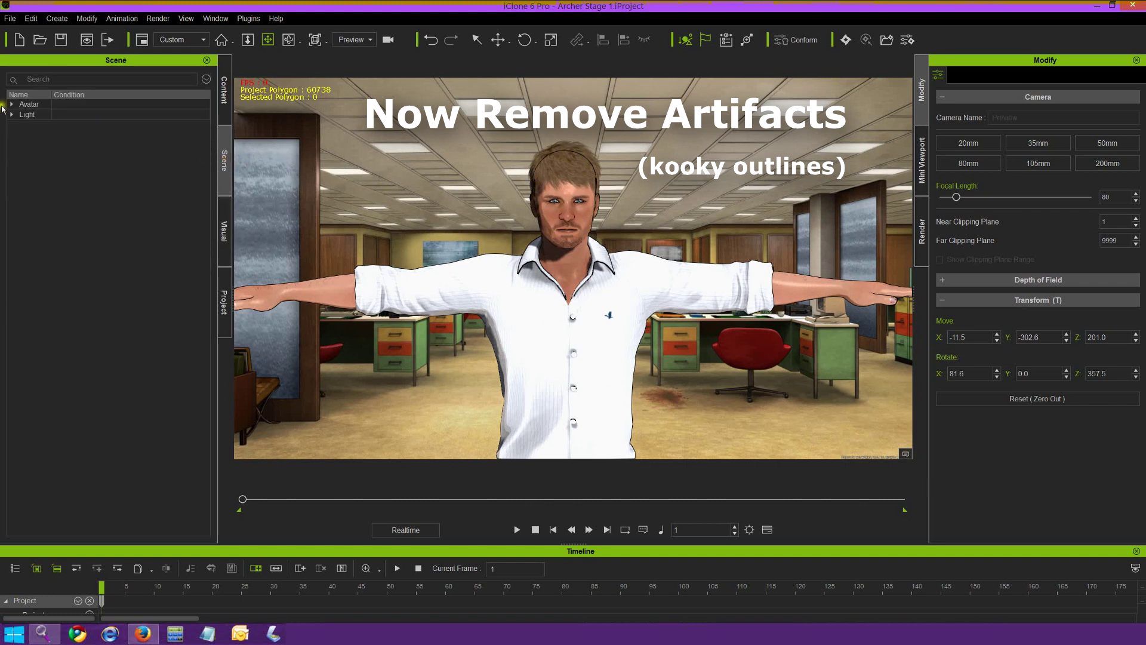
pyautogui.click(3, 105)
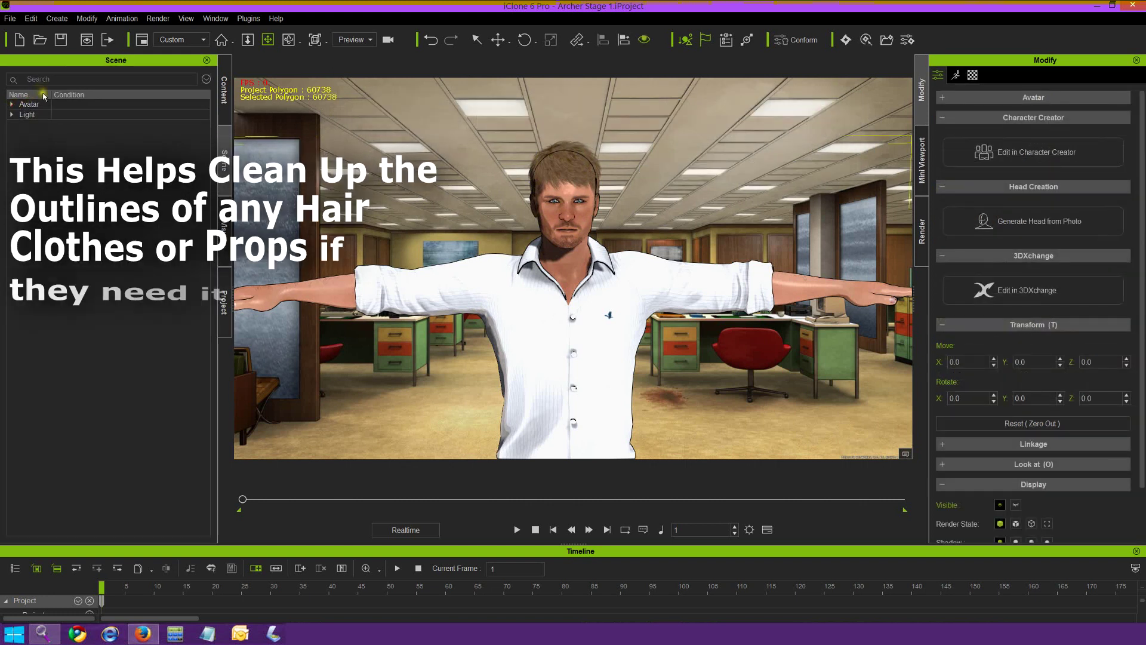
pyautogui.moveTo(52, 94); pyautogui.dragTo(135, 94)
pyautogui.click(13, 105)
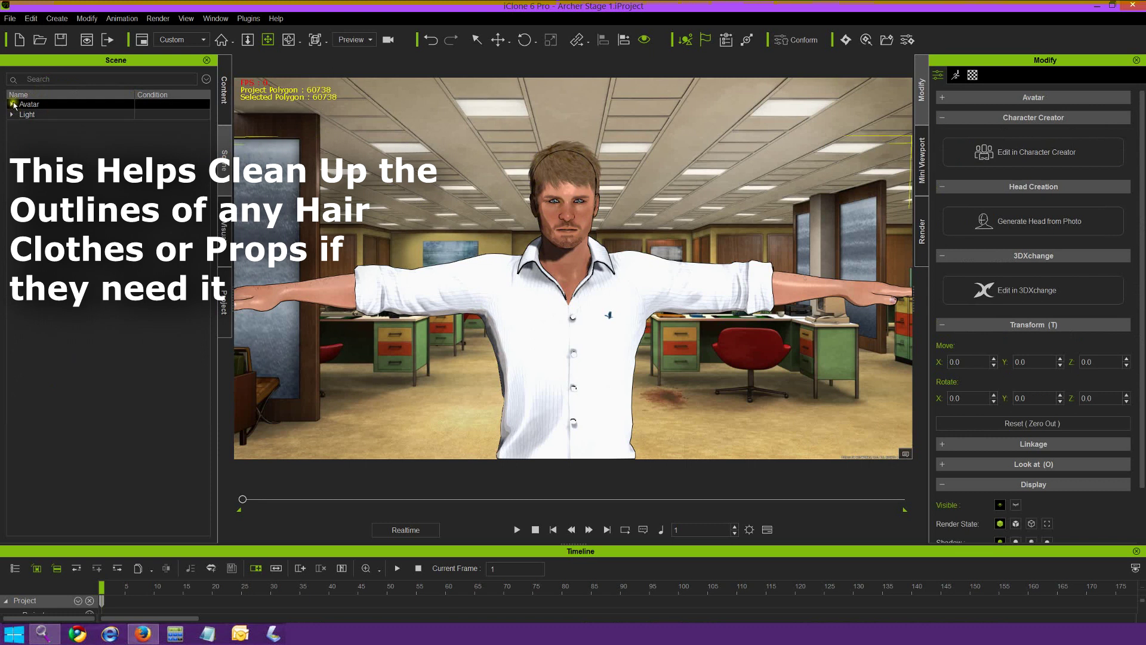
pyautogui.click(13, 105)
pyautogui.click(23, 114)
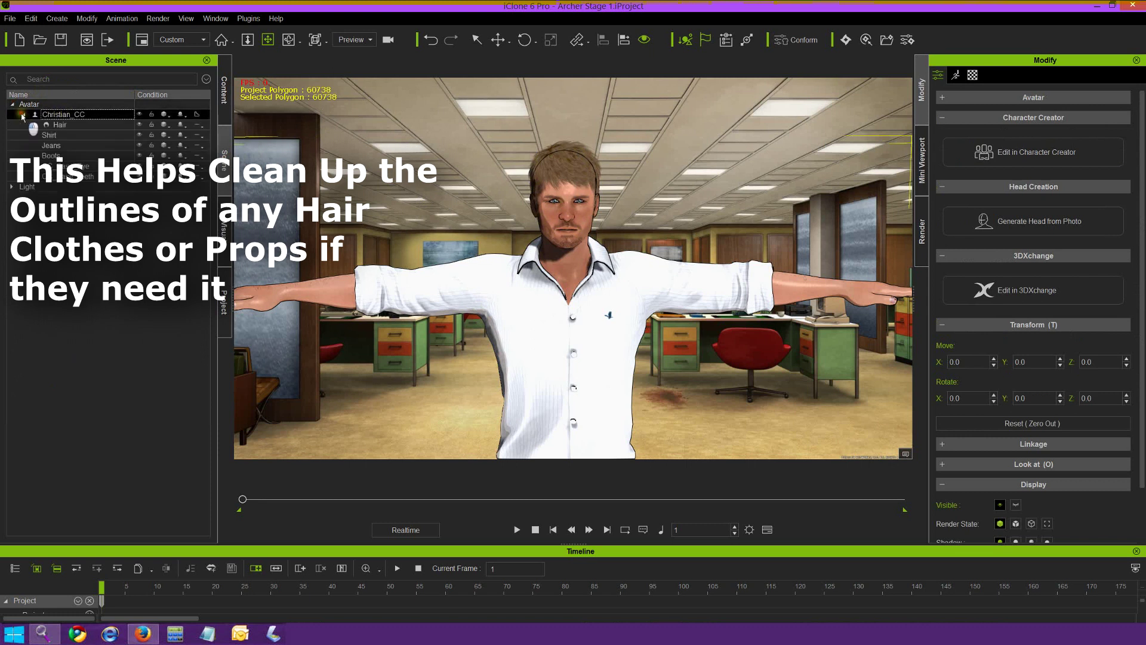
pyautogui.click(59, 125)
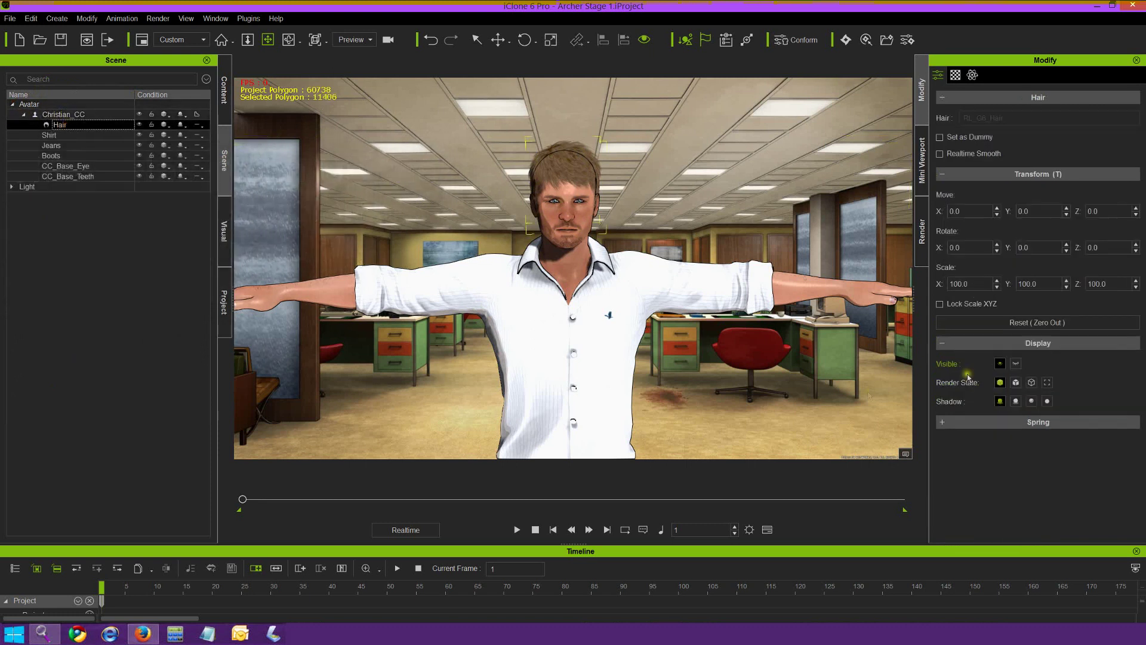
pyautogui.click(956, 75)
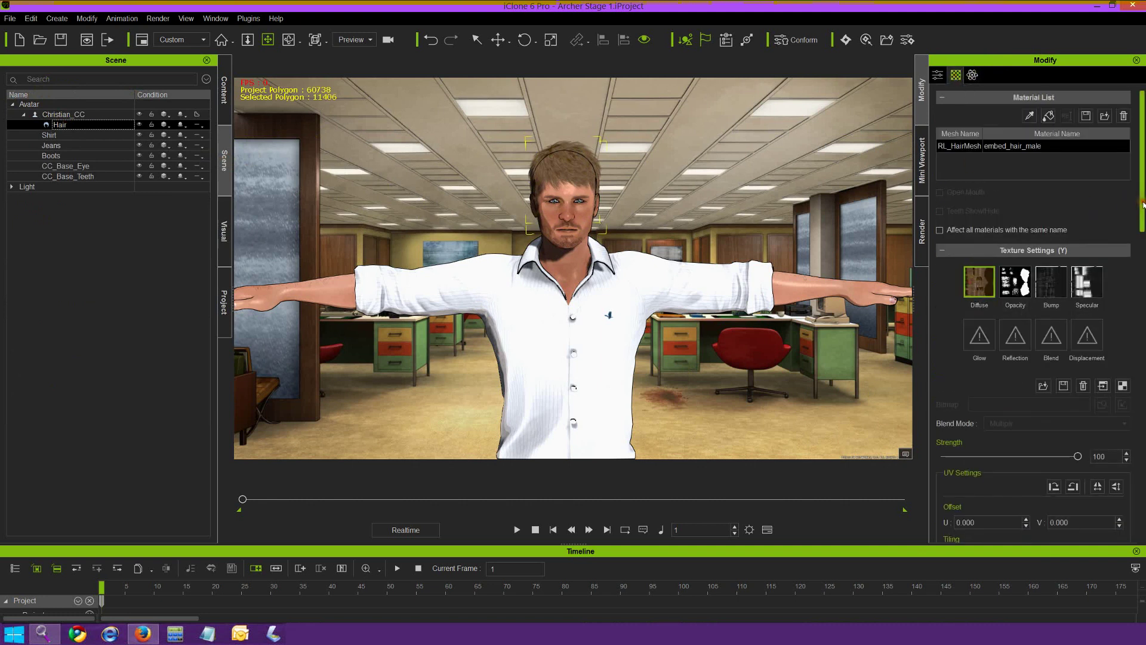
pyautogui.moveTo(1142, 206); pyautogui.dragTo(1140, 290)
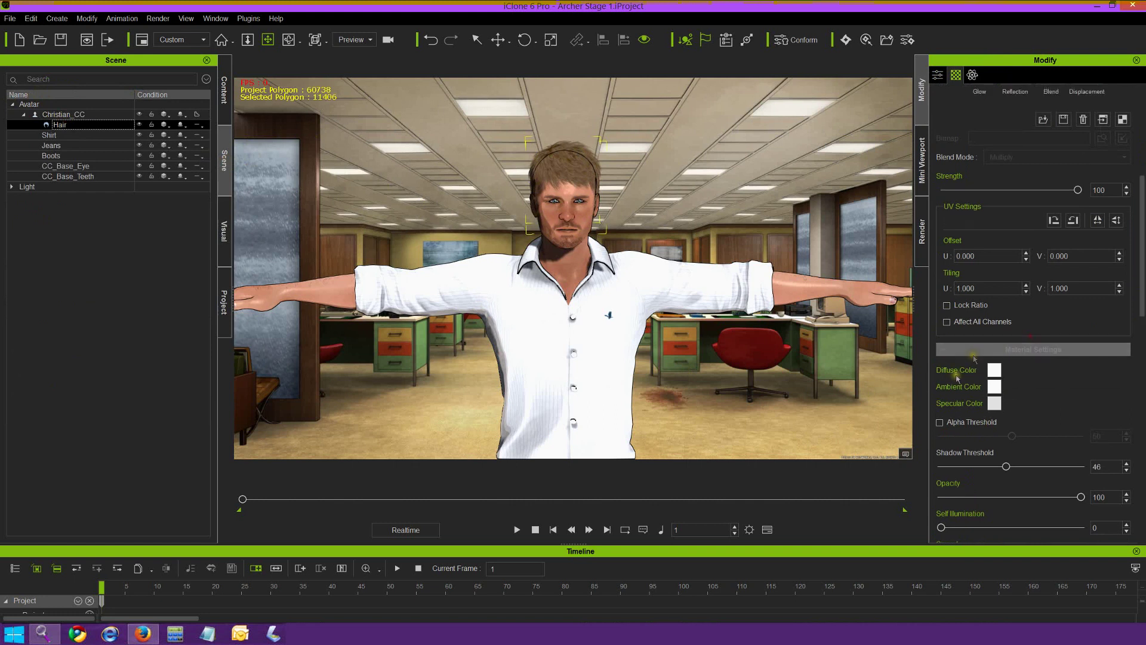
pyautogui.click(941, 422)
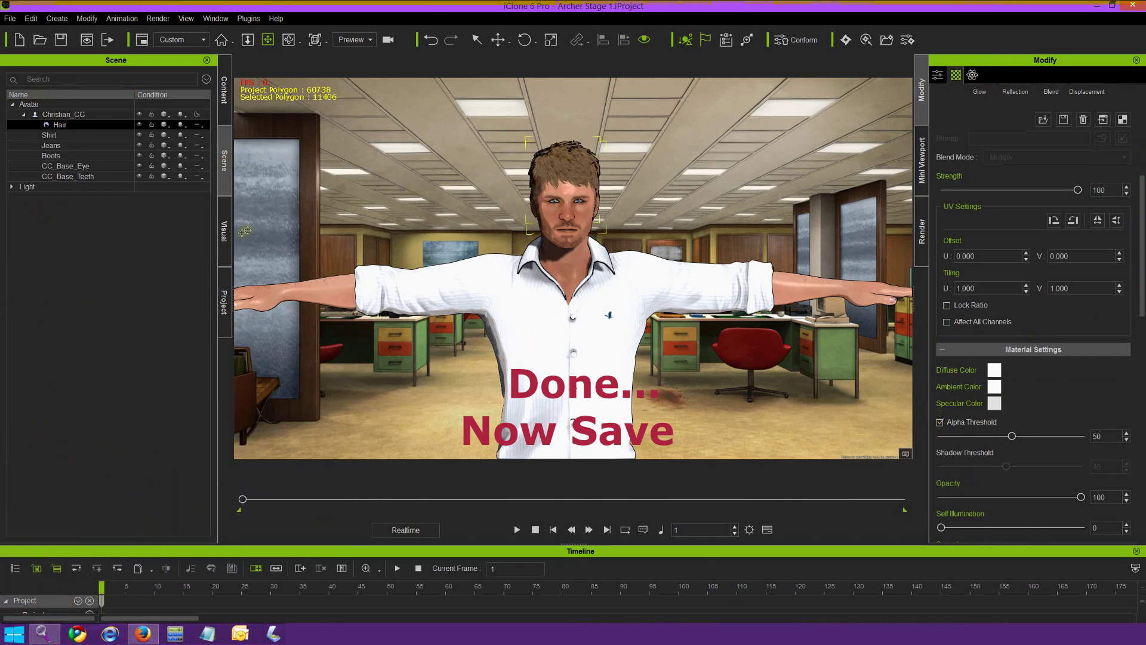
# - Save the project as a new item named Stage 1A Toonshader in the custom TUTORIAL folder without replacing Archer Stage 1
pyautogui.click(224, 282)
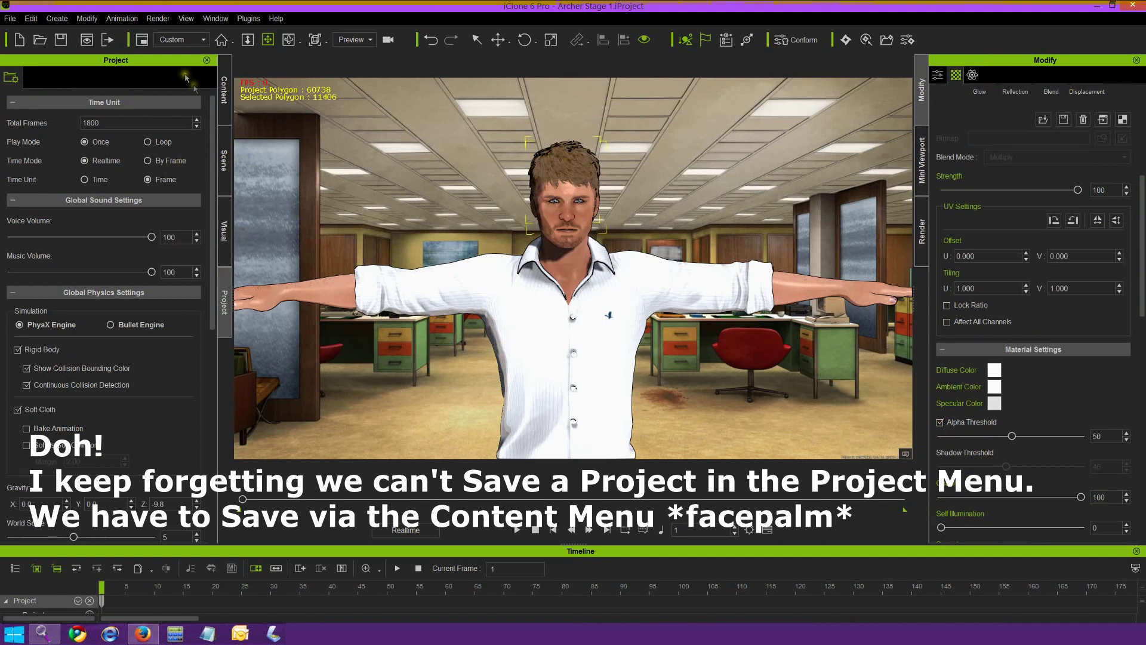
pyautogui.click(224, 90)
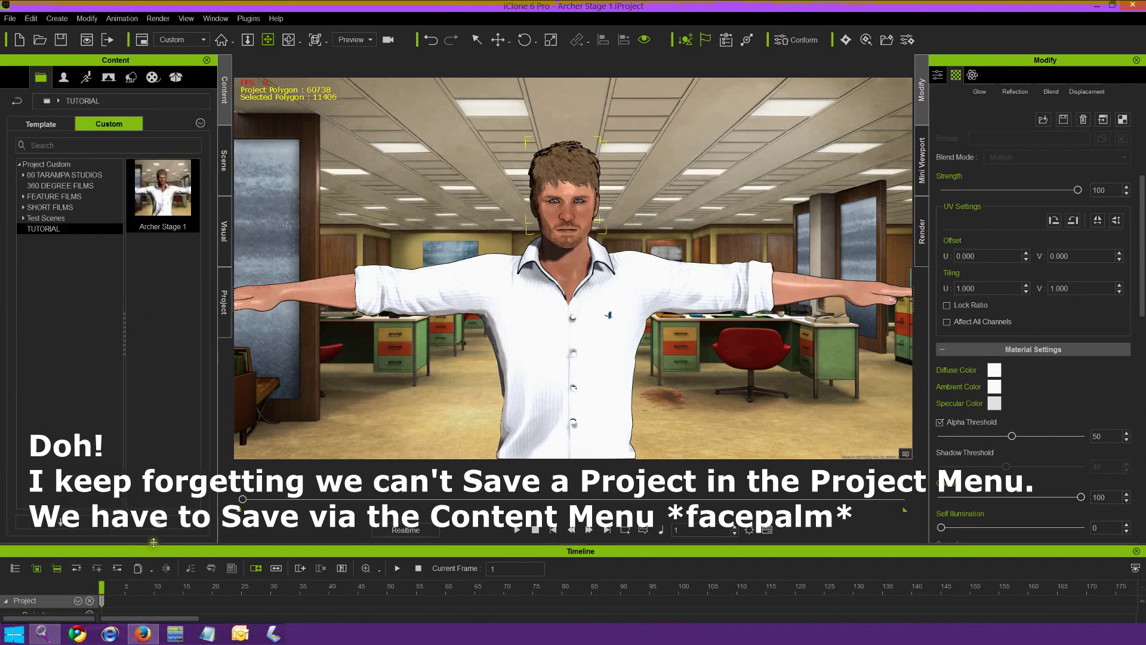
pyautogui.click(156, 522)
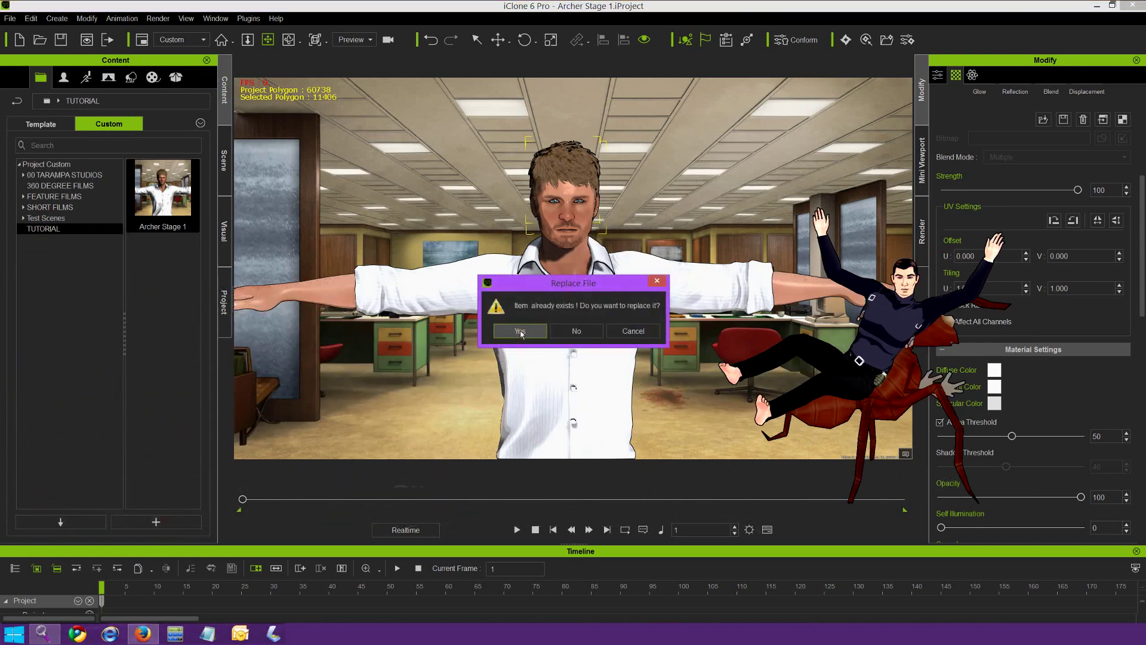
pyautogui.click(576, 331)
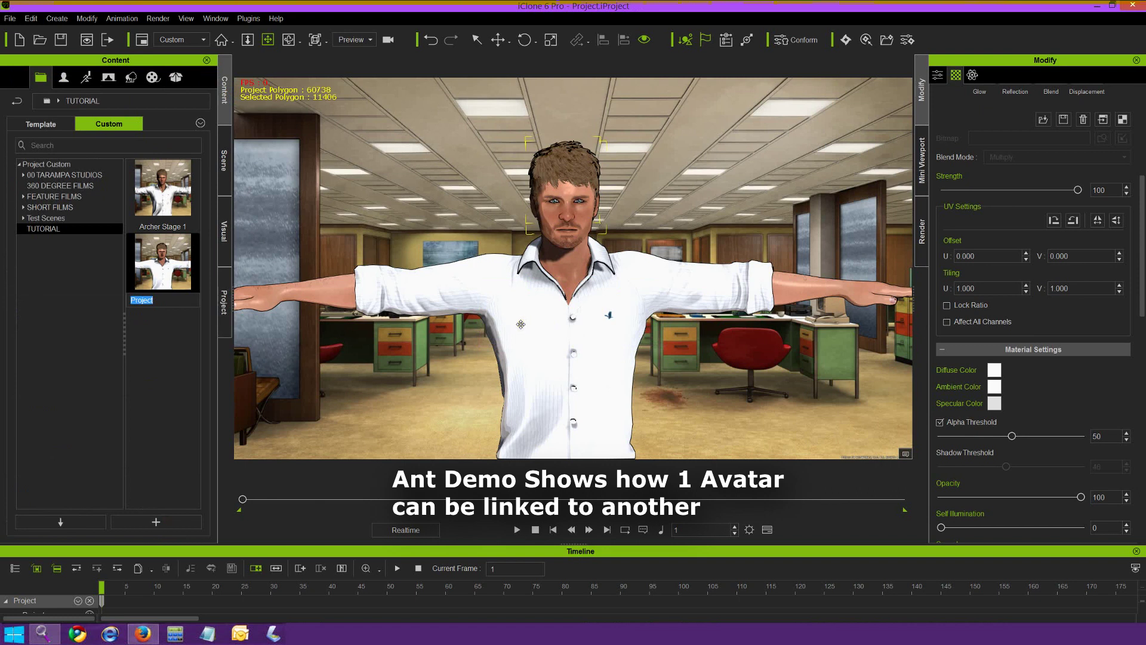
pyautogui.write('Stage 1A Toonshader')
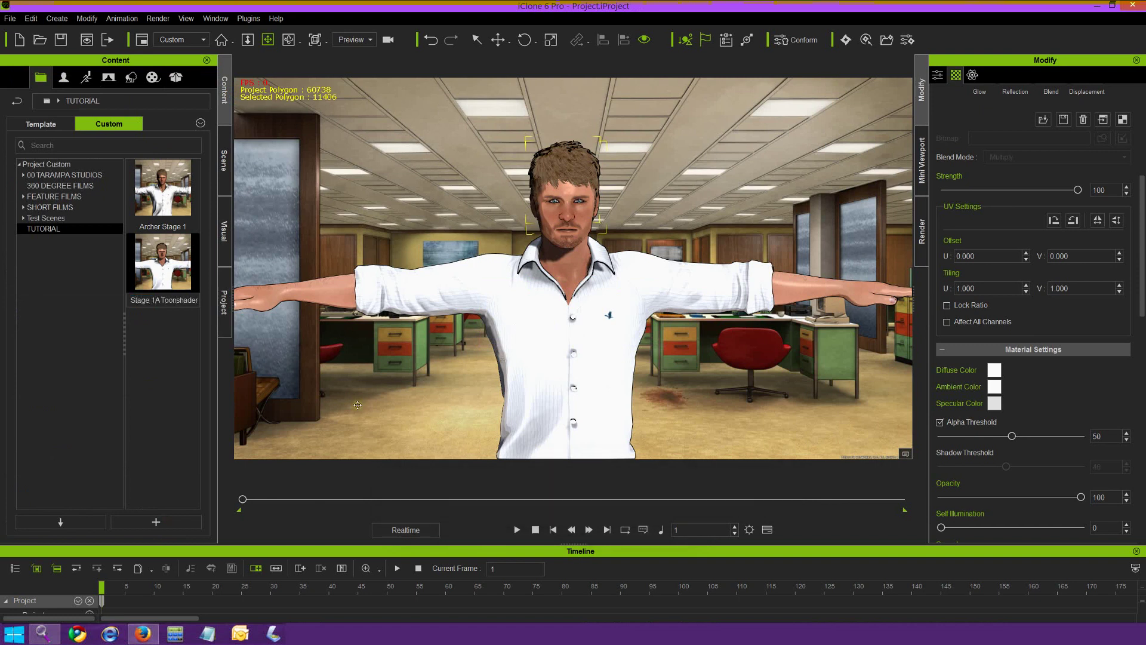
pyautogui.click(176, 375)
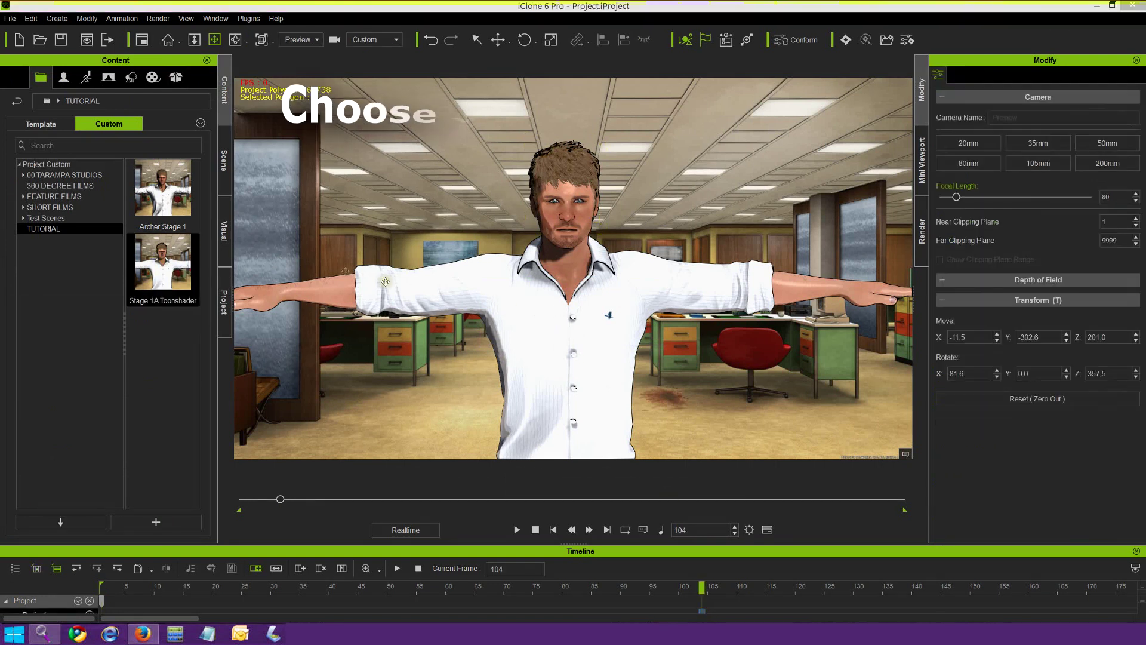
# - Enable Ambient Occlusion for the scene with Strength 32 and Range 34
pyautogui.click(224, 228)
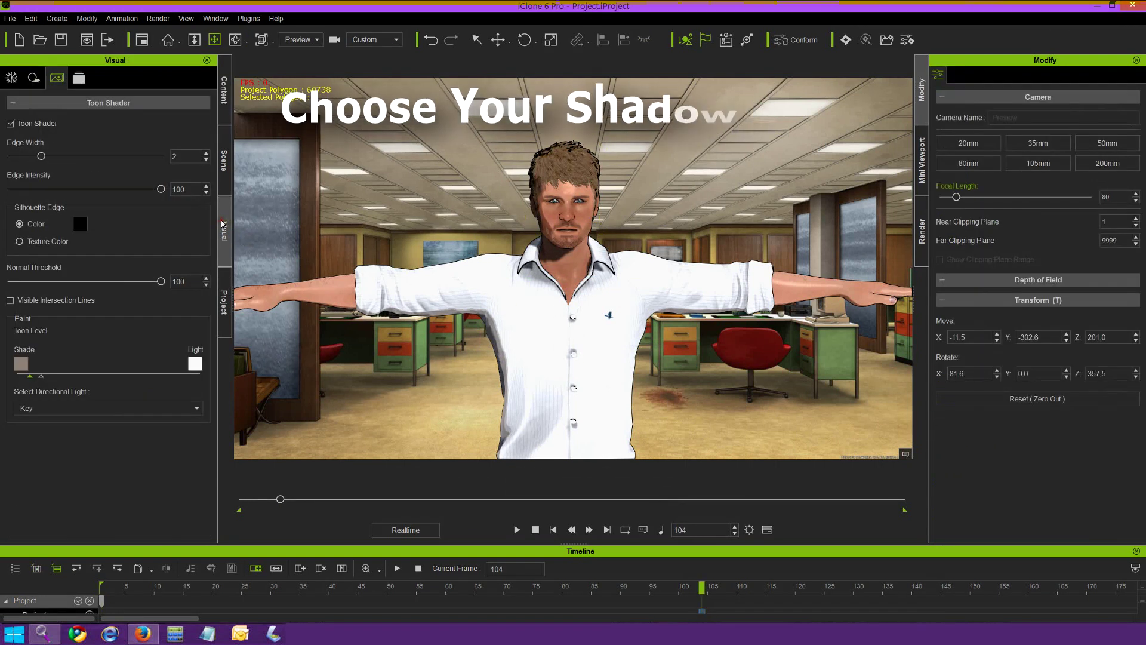
pyautogui.click(12, 77)
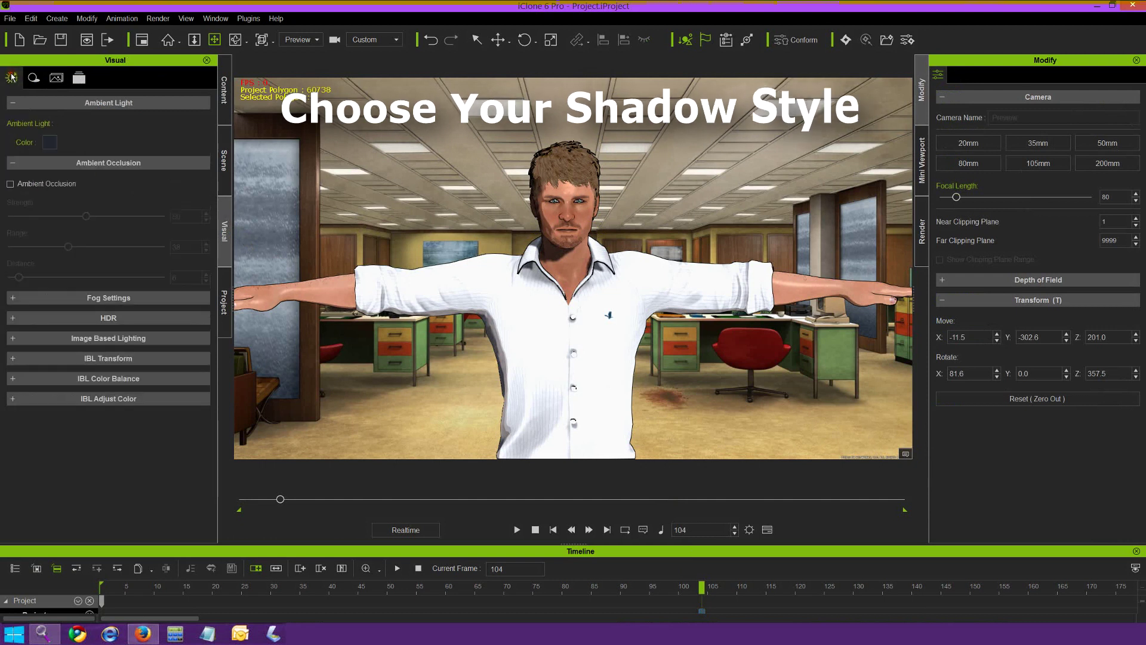
pyautogui.click(10, 184)
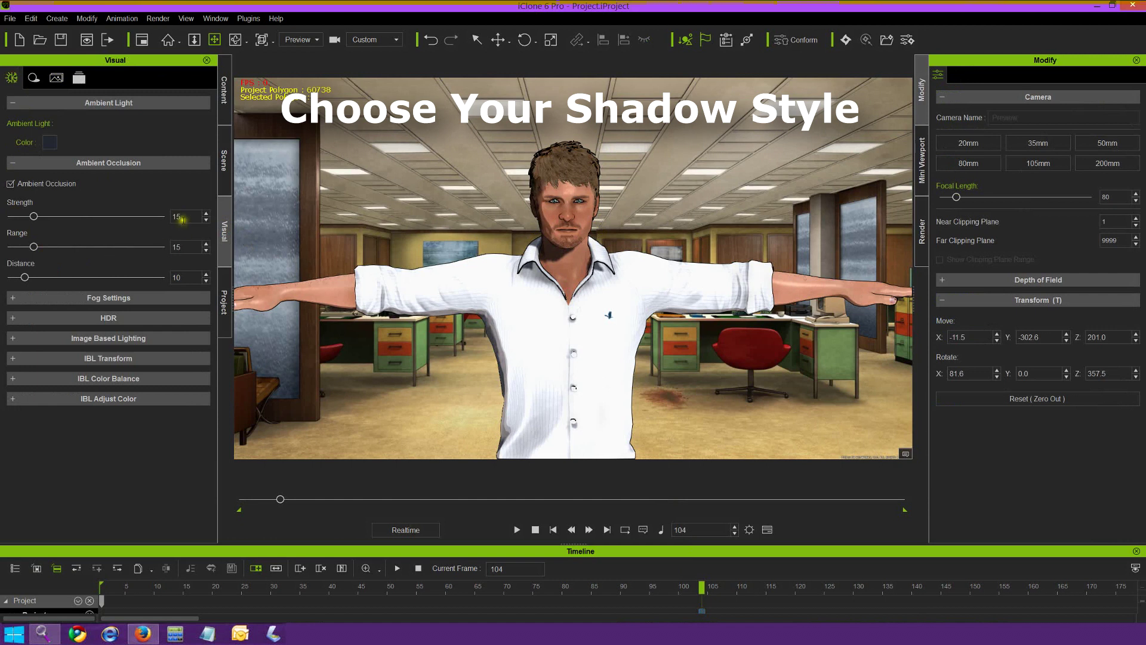
pyautogui.write('32')
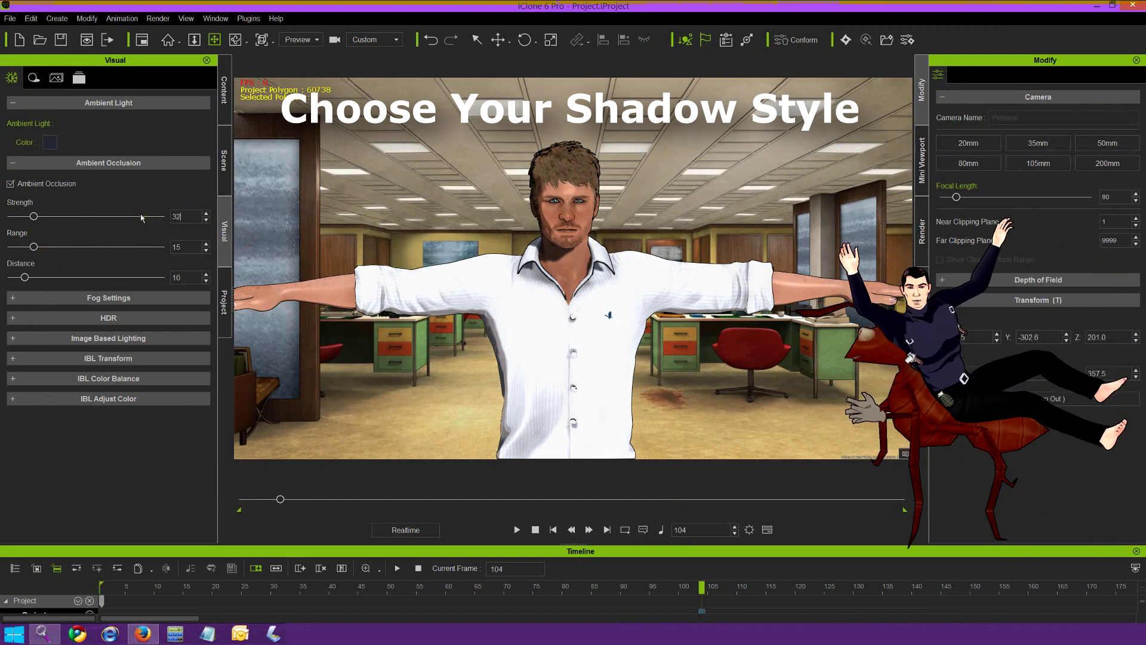
pyautogui.click(186, 247)
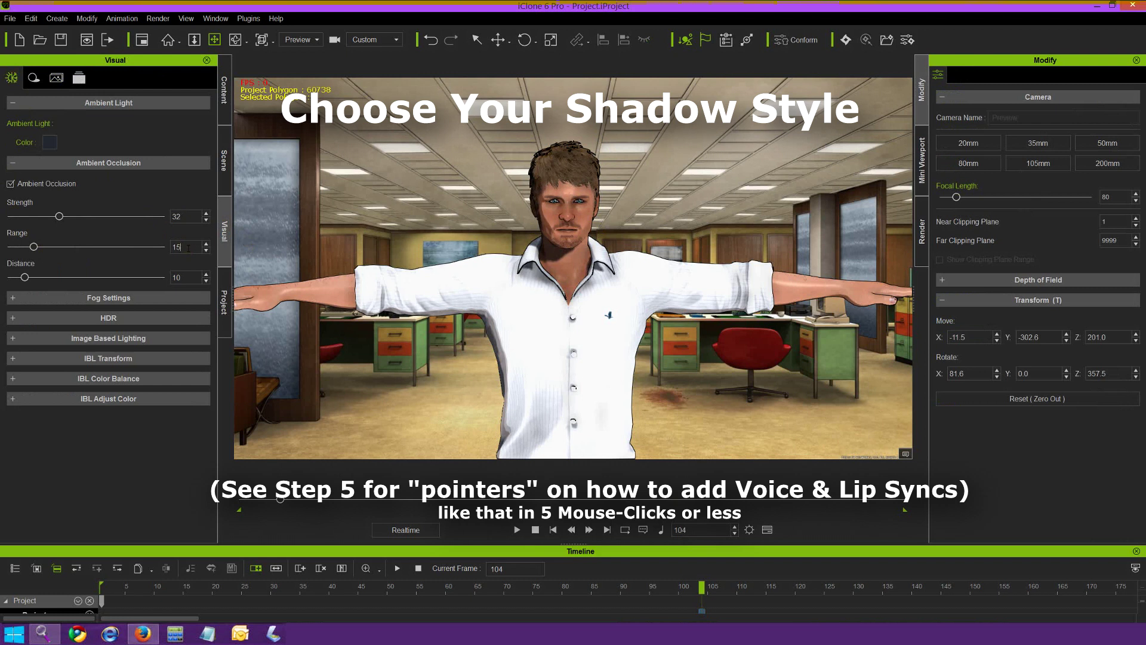
pyautogui.doubleClick(178, 248)
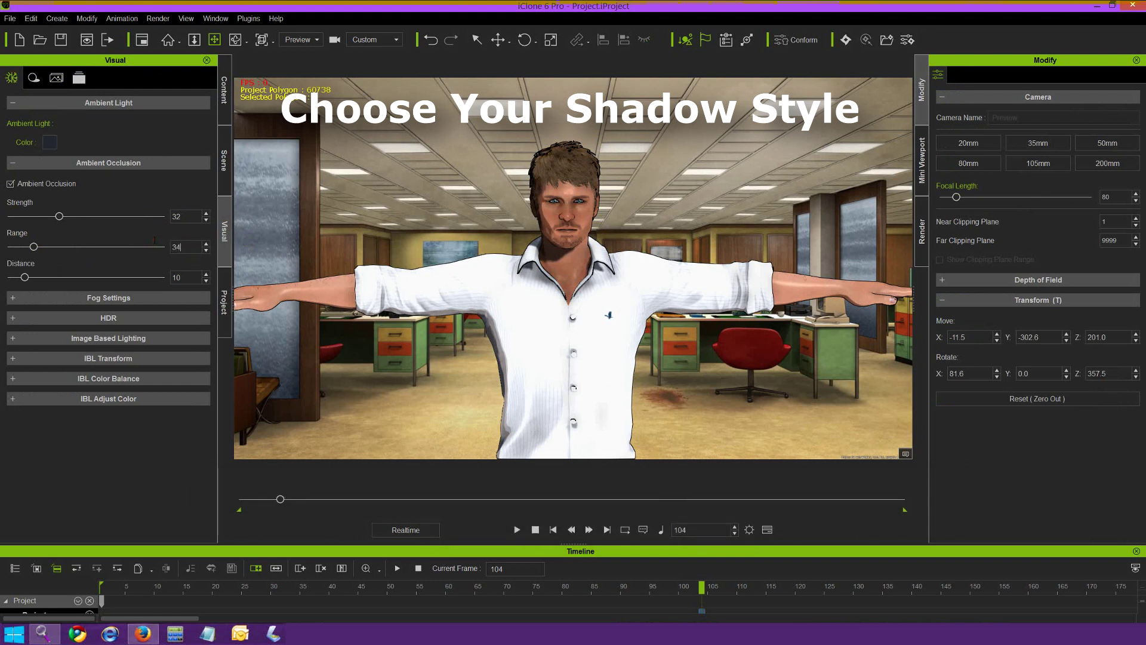
pyautogui.click(195, 215)
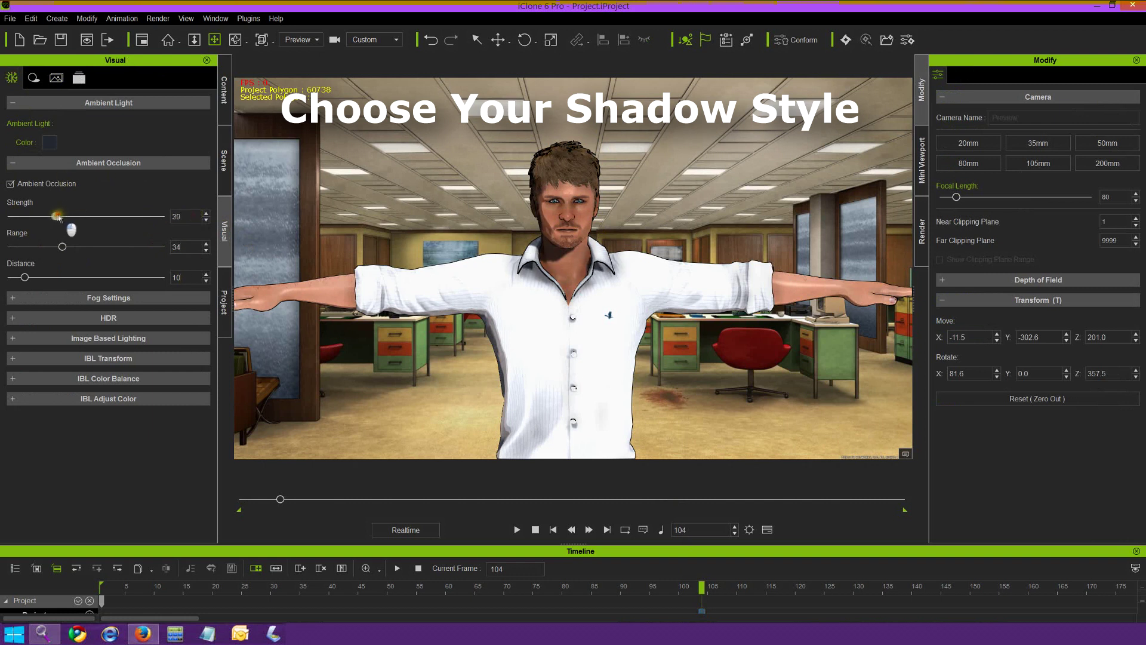
pyautogui.moveTo(58, 216)
pyautogui.mouseDown()
pyautogui.moveTo(24, 216)
pyautogui.moveTo(108, 217)
pyautogui.moveTo(24, 222)
pyautogui.moveTo(60, 226)
pyautogui.mouseUp()
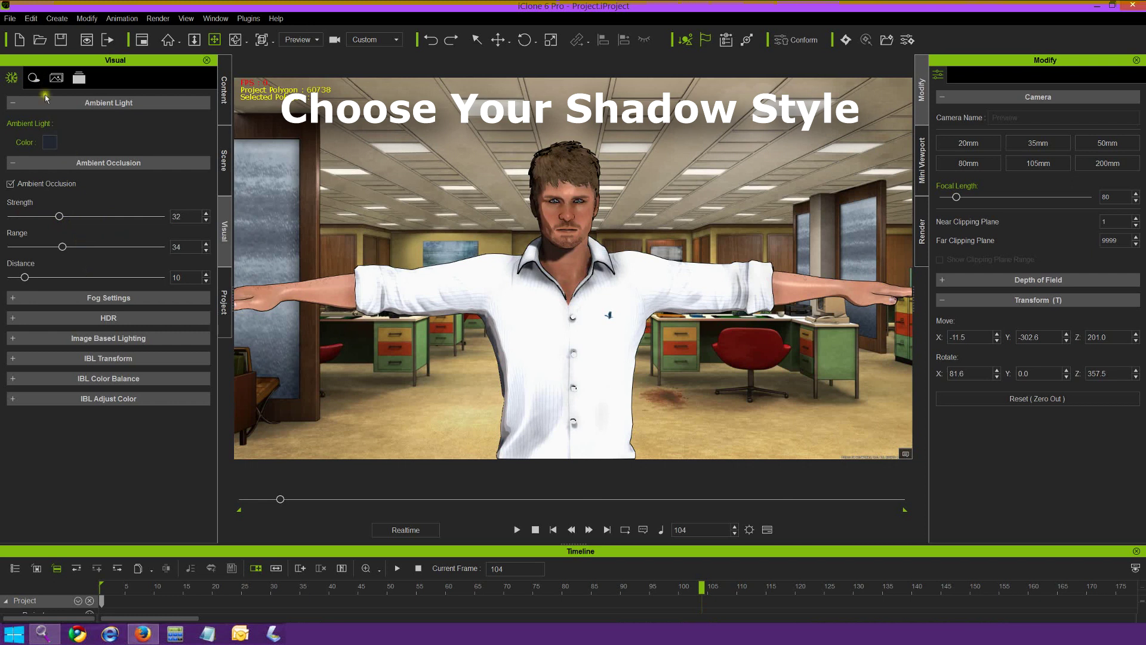
# - Try shadow resolutions of 512 x 512, 2048 x 2048 and 4096 x 4096, returning to 1024 x 1024
pyautogui.click(34, 78)
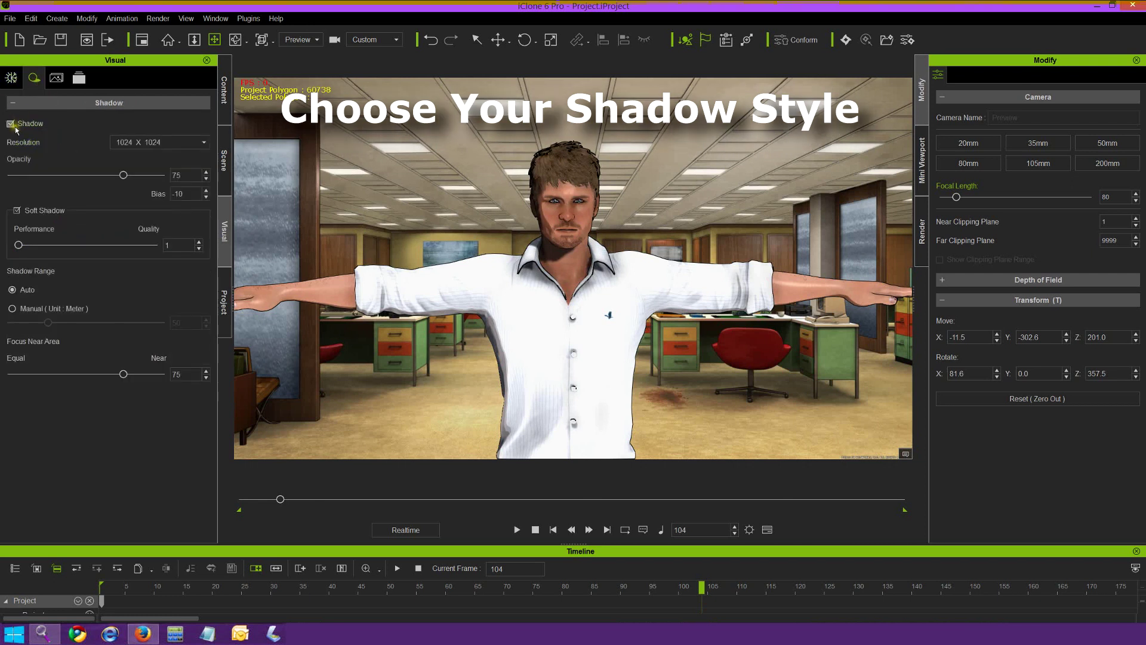
pyautogui.click(203, 142)
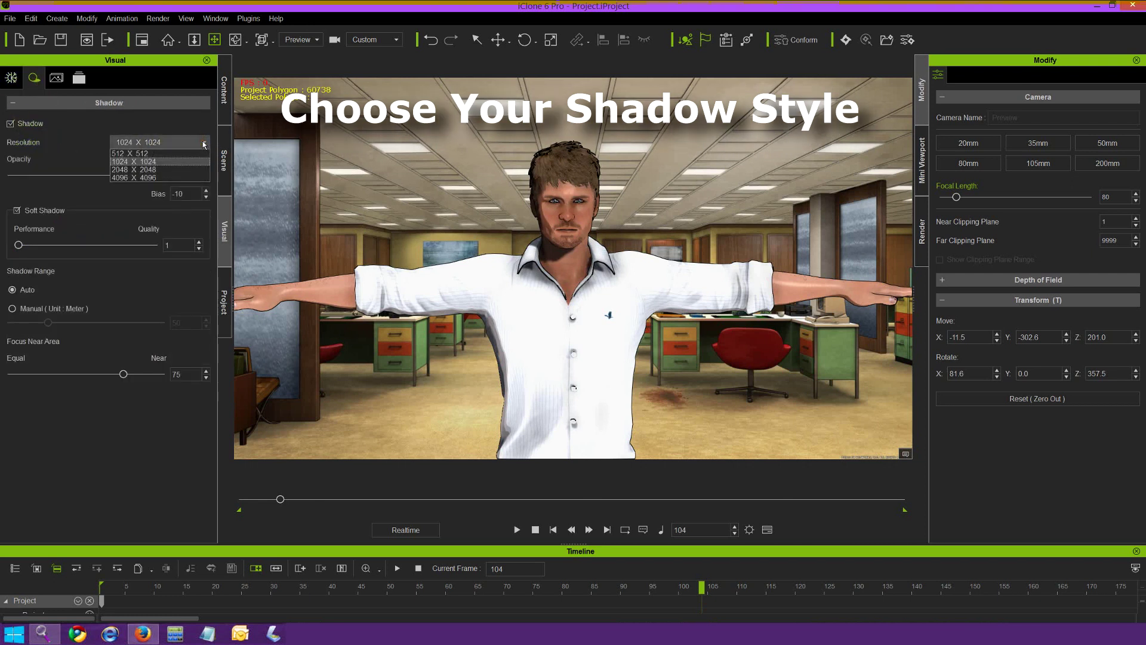
pyautogui.click(179, 156)
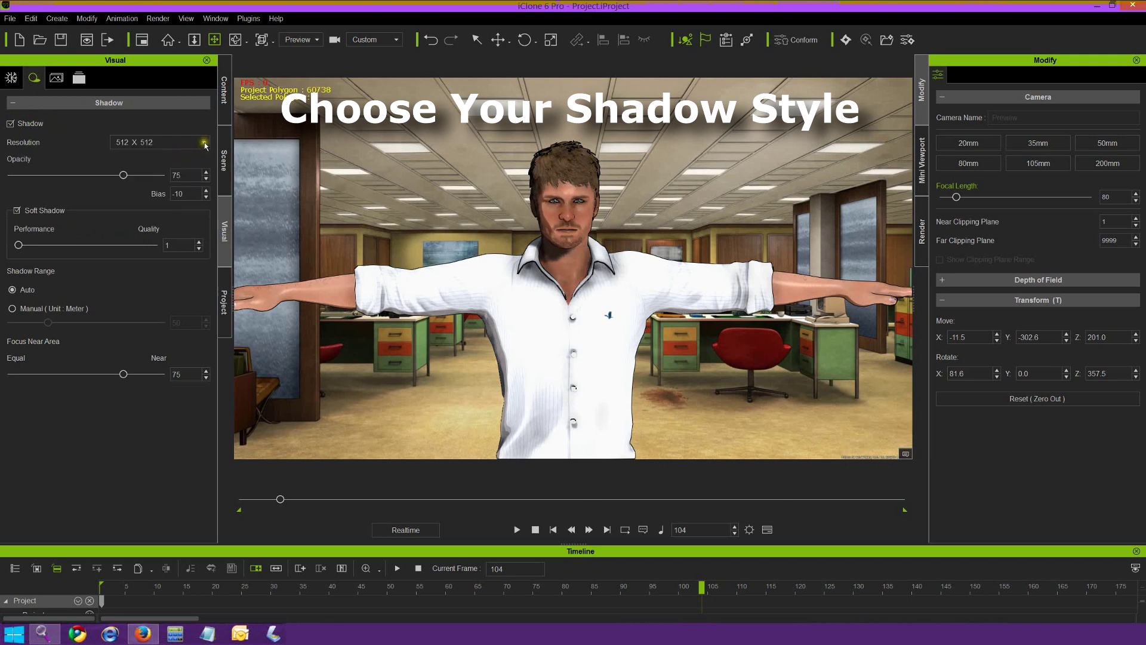
pyautogui.click(205, 143)
pyautogui.click(167, 170)
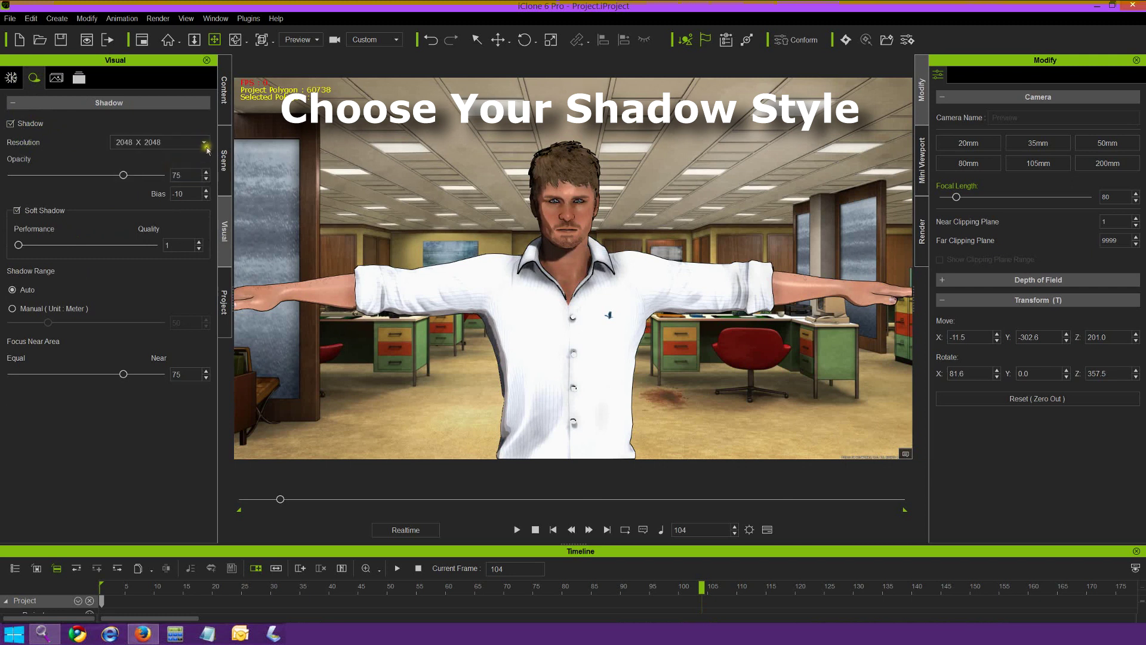
pyautogui.click(206, 148)
pyautogui.click(175, 178)
pyautogui.click(204, 142)
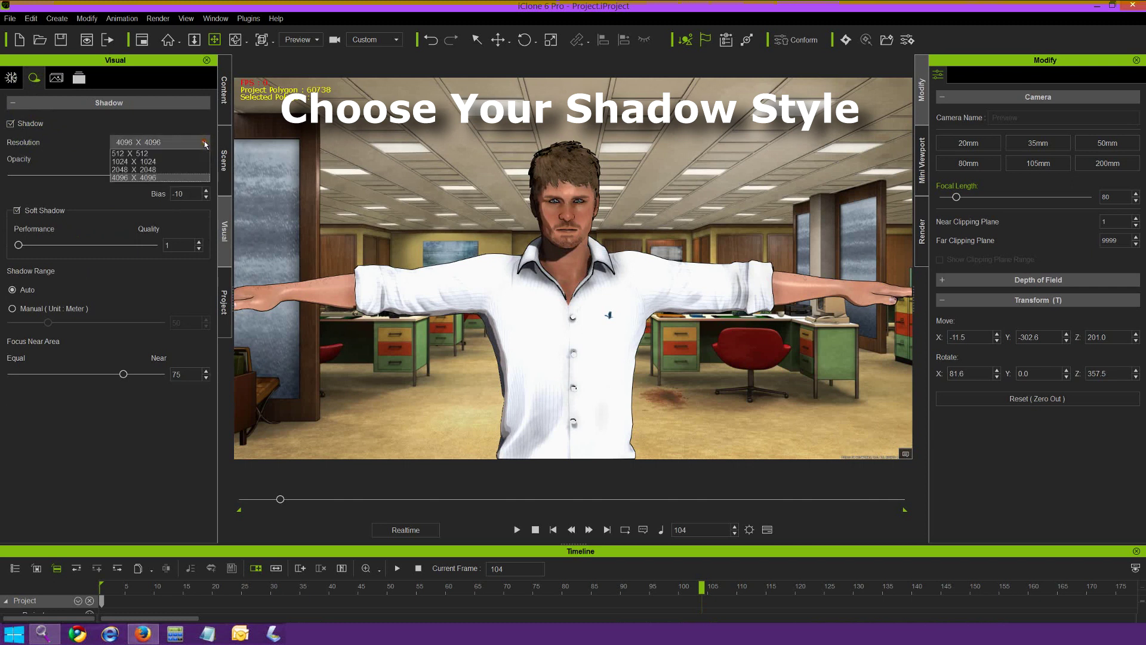
pyautogui.click(163, 162)
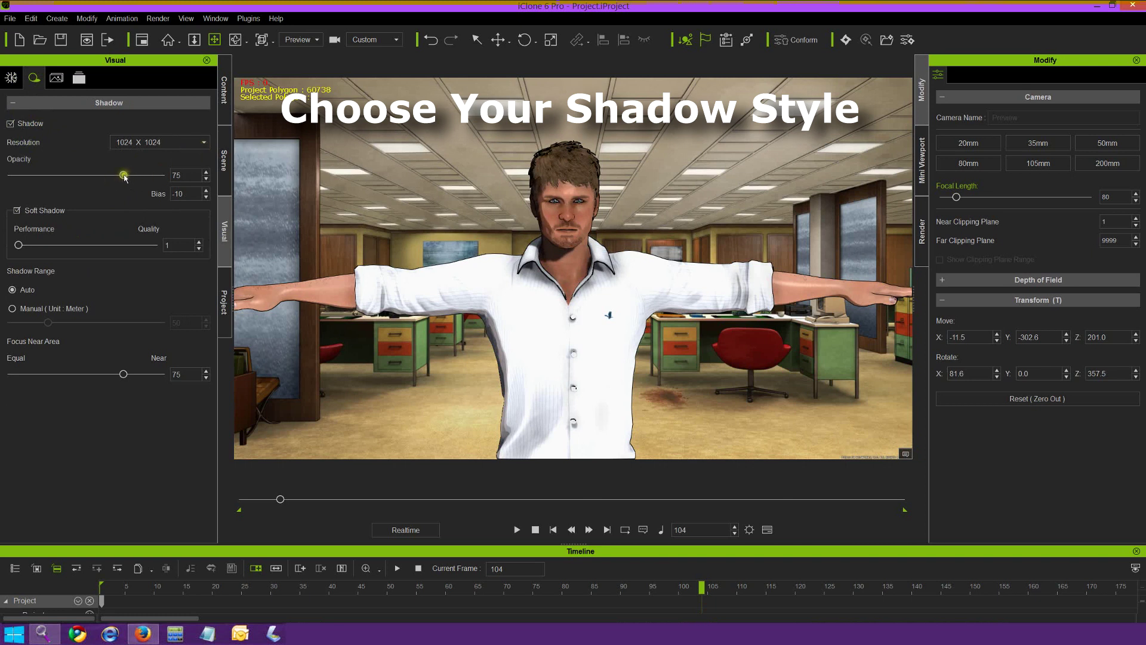
# - Lower the shadow opacity to 44 and switch Soft Shadow off and back on to compare its effect
pyautogui.moveTo(120, 176); pyautogui.dragTo(99, 178)
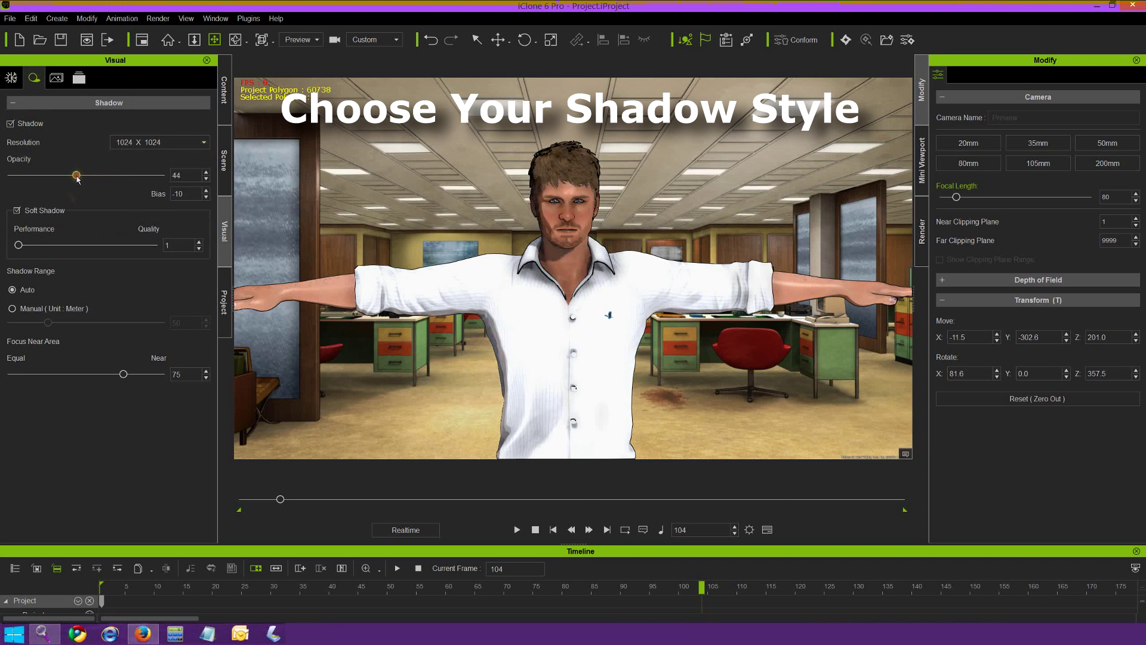
pyautogui.click(19, 212)
pyautogui.click(18, 212)
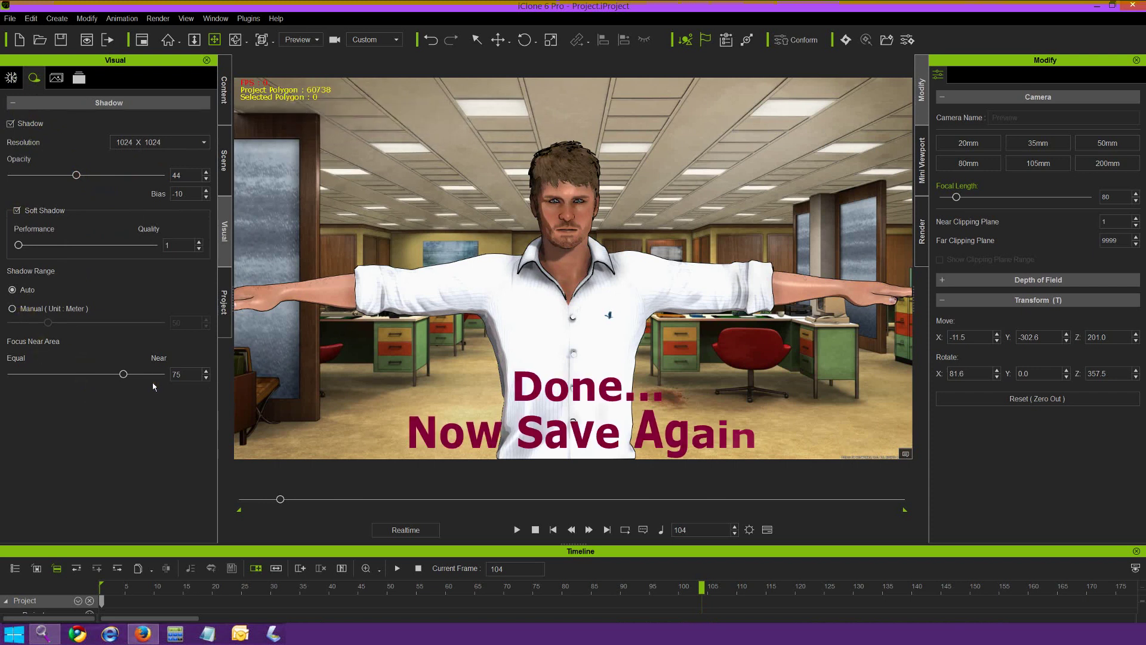
# - Save the project as a new item named Stage 1B Ambient Shadows in the custom TUTORIAL folder without replacing the existing item
pyautogui.click(11, 78)
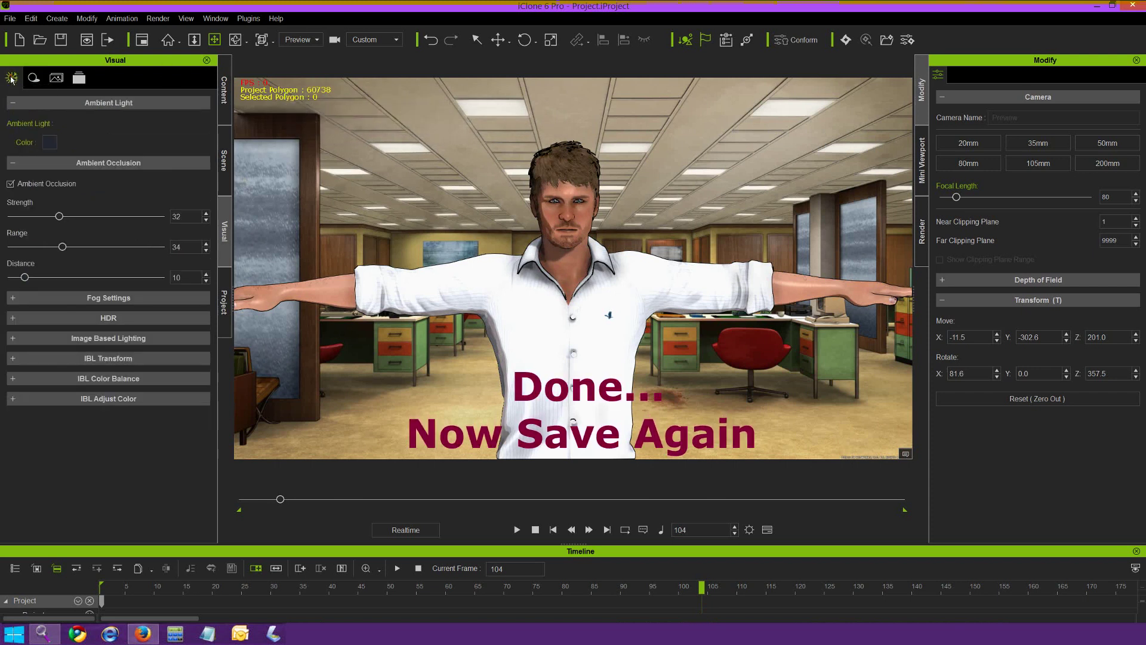
pyautogui.click(225, 303)
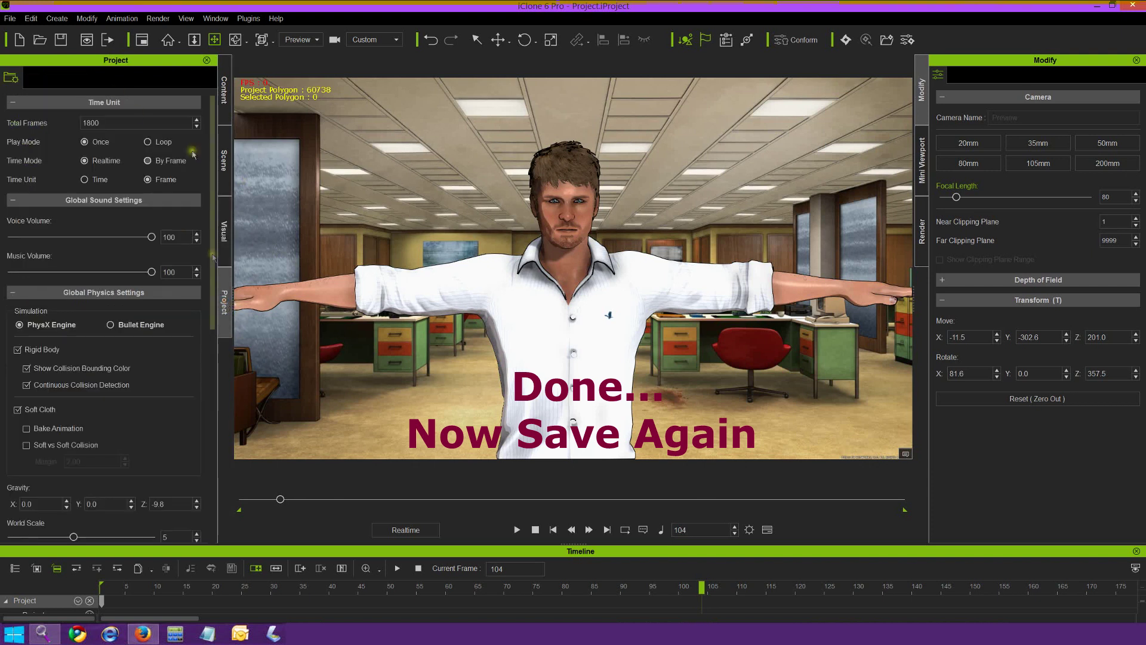
pyautogui.click(224, 90)
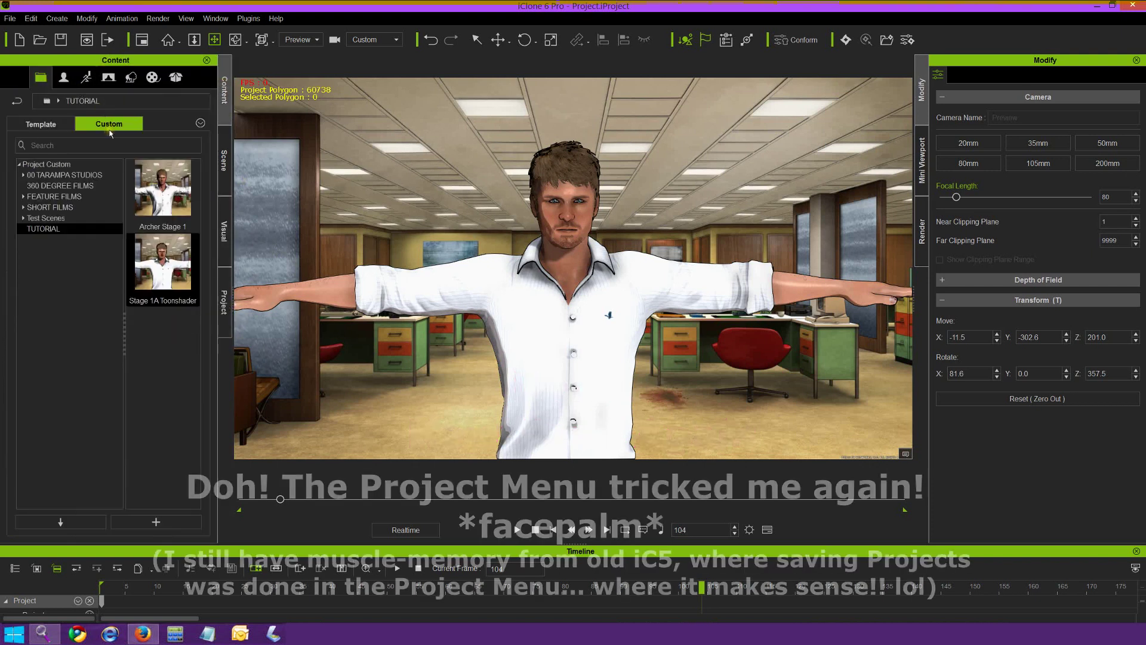
pyautogui.click(166, 523)
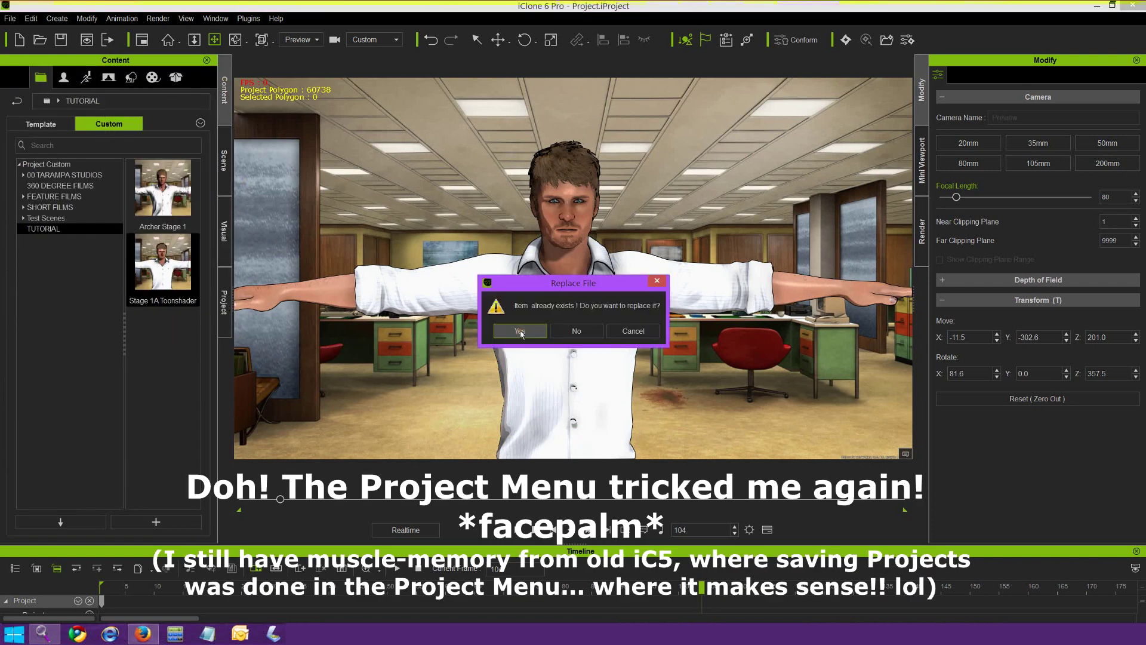
pyautogui.click(574, 331)
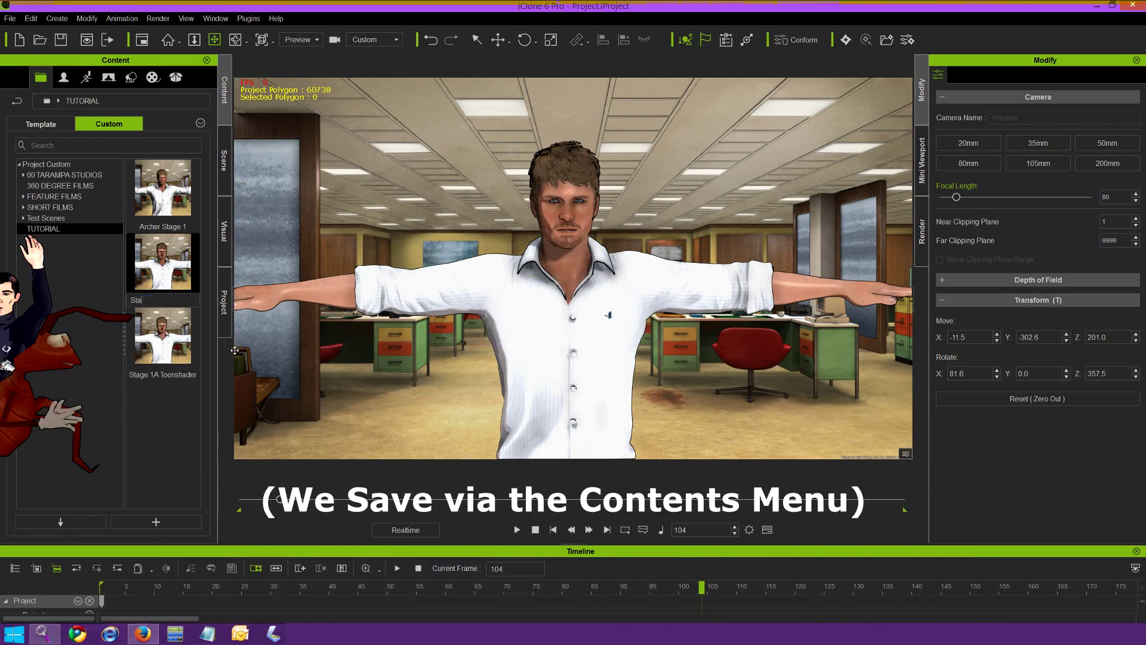
pyautogui.write('1B Ambient Shadows')
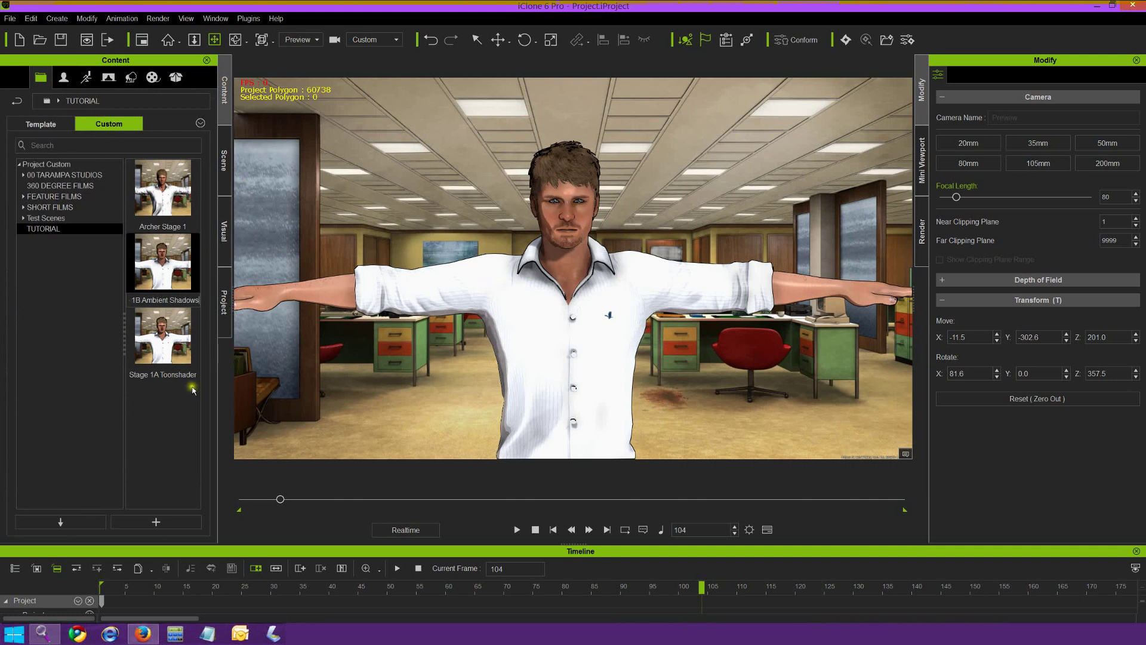
pyautogui.press('Return')
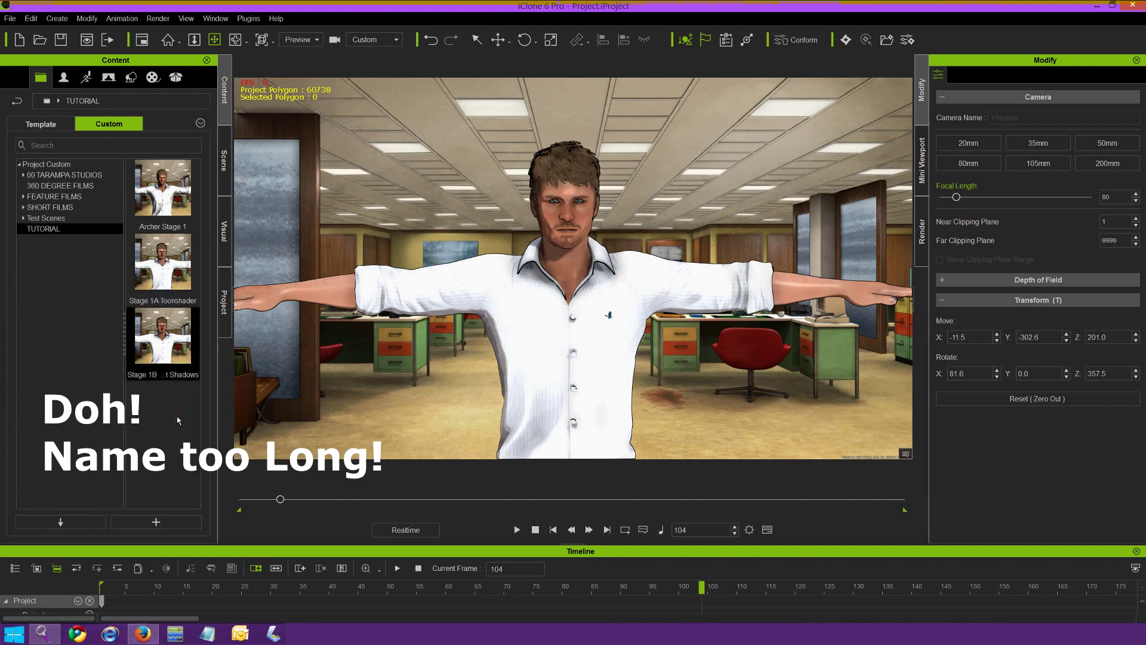
# - Rename the newly saved Stage 1B project item as Stage1B Shadows
pyautogui.rightClick(153, 347)
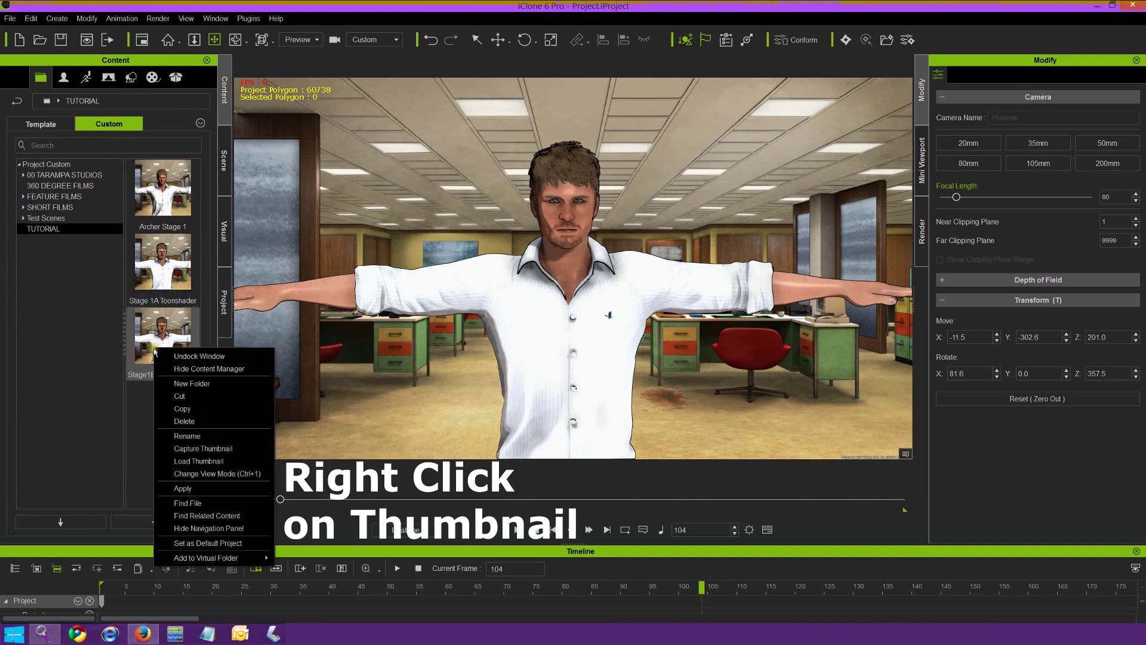
pyautogui.click(196, 437)
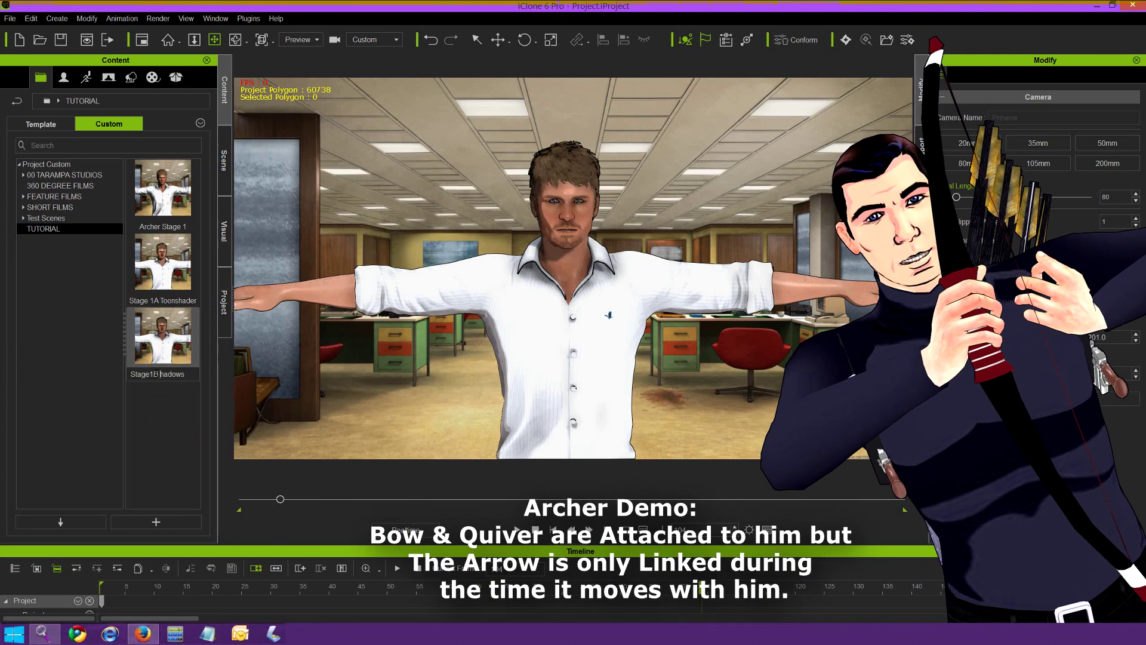
pyautogui.click(168, 413)
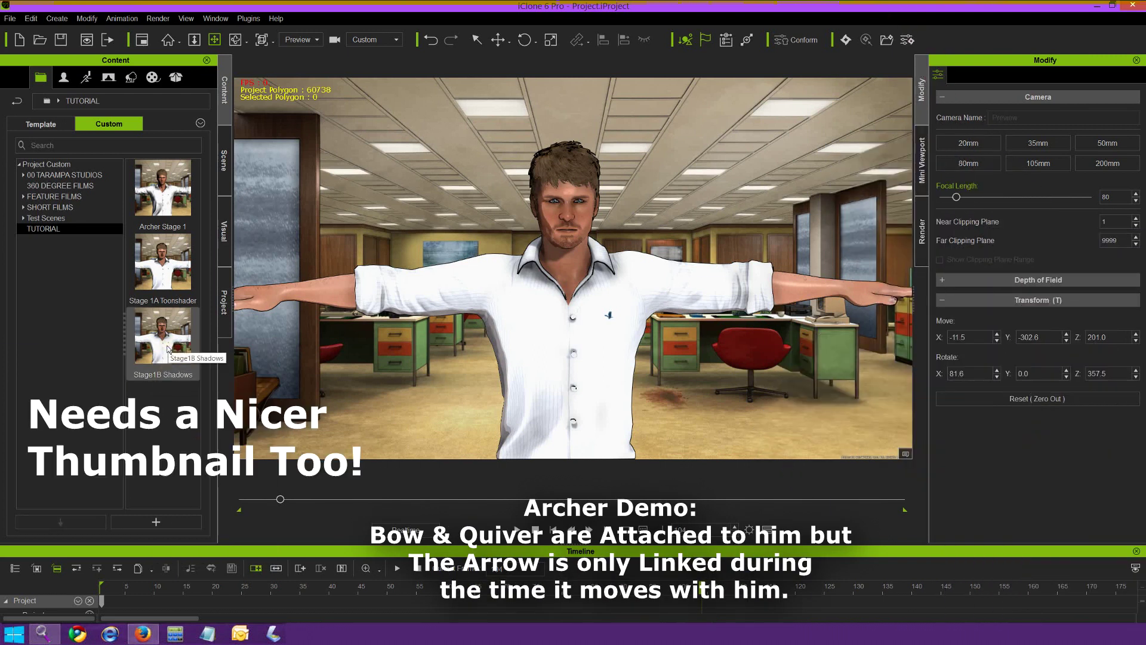
pyautogui.click(166, 440)
# - Frame the avatar's head and torso more closely and capture that view as the thumbnail of Stage1B Shadows
pyautogui.click(163, 337)
pyautogui.scroll(3, 527, 343)
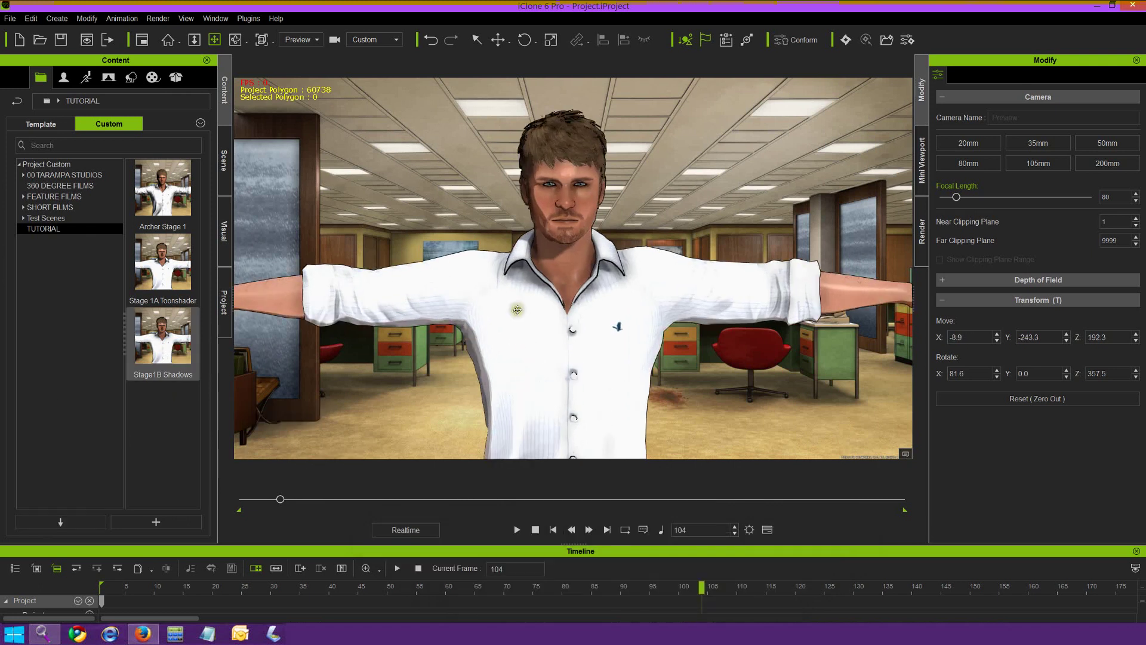
pyautogui.scroll(-3, 517, 309)
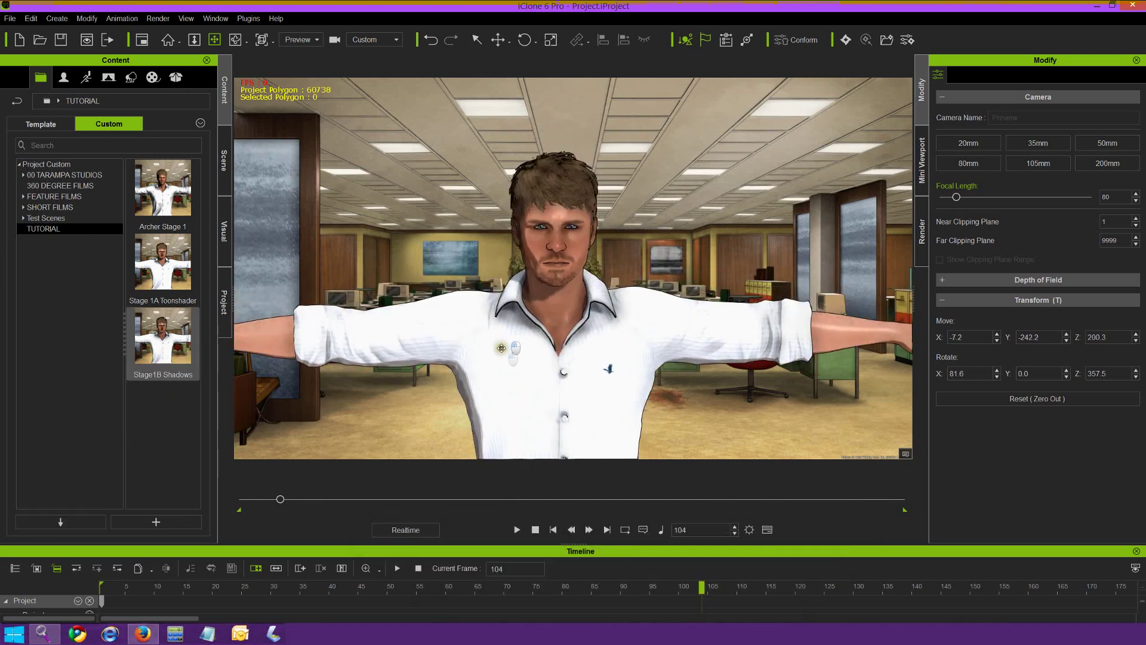
pyautogui.rightClick(169, 347)
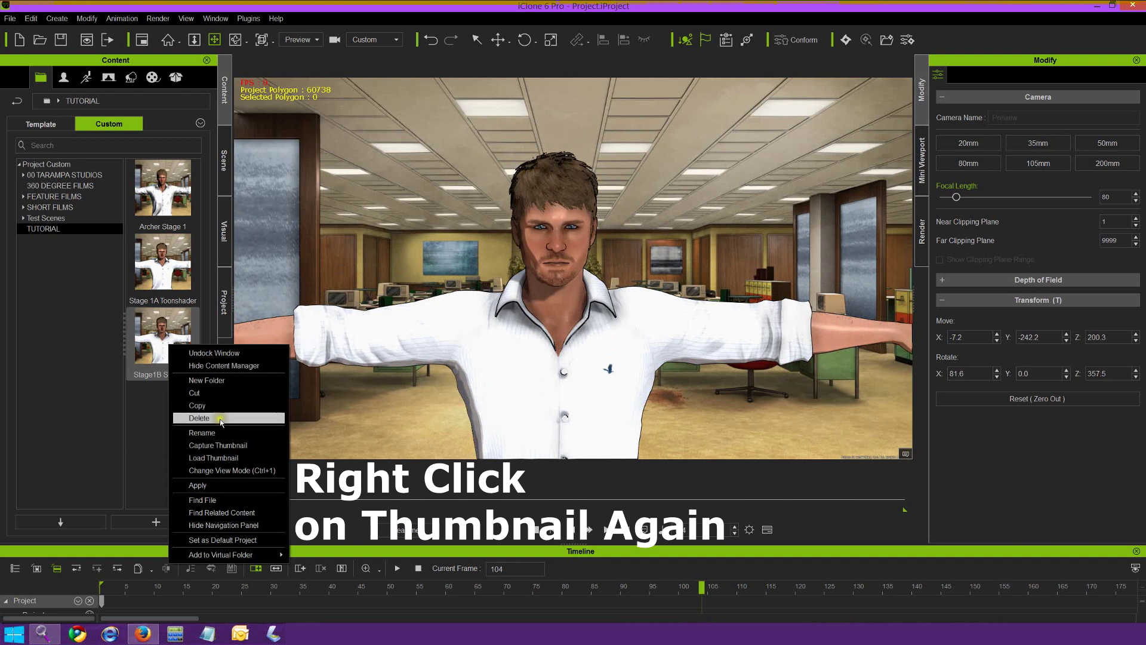
pyautogui.click(226, 445)
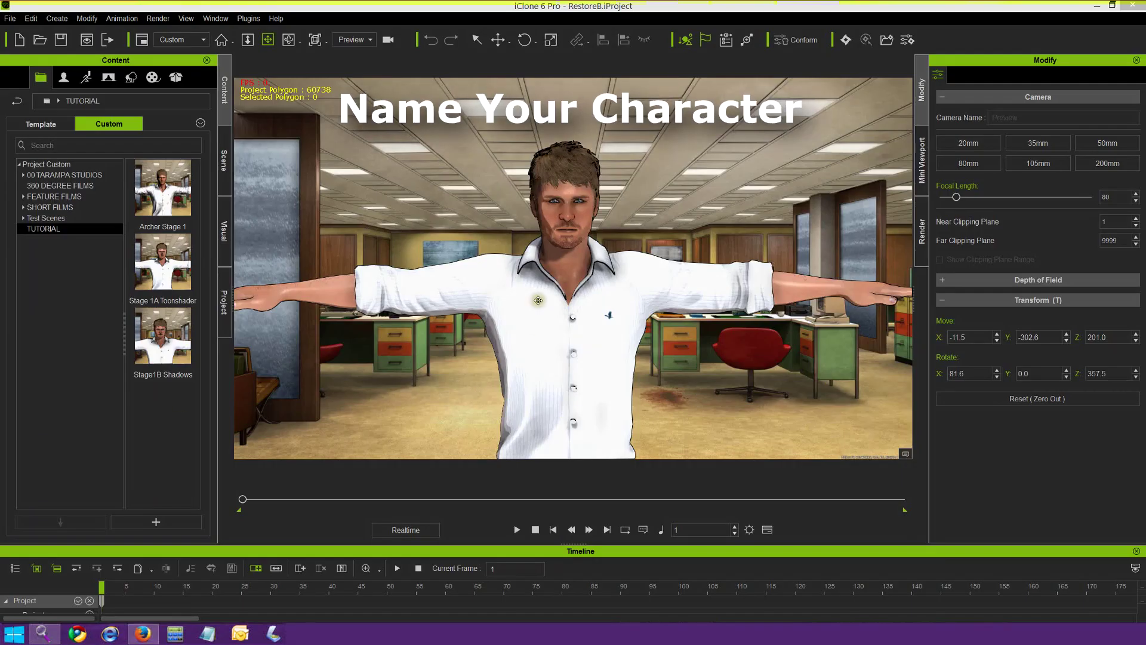
# - Widen the scene list's Name column and rename the Christian_CC avatar as New Name Goes Here
pyautogui.click(498, 296)
pyautogui.click(225, 161)
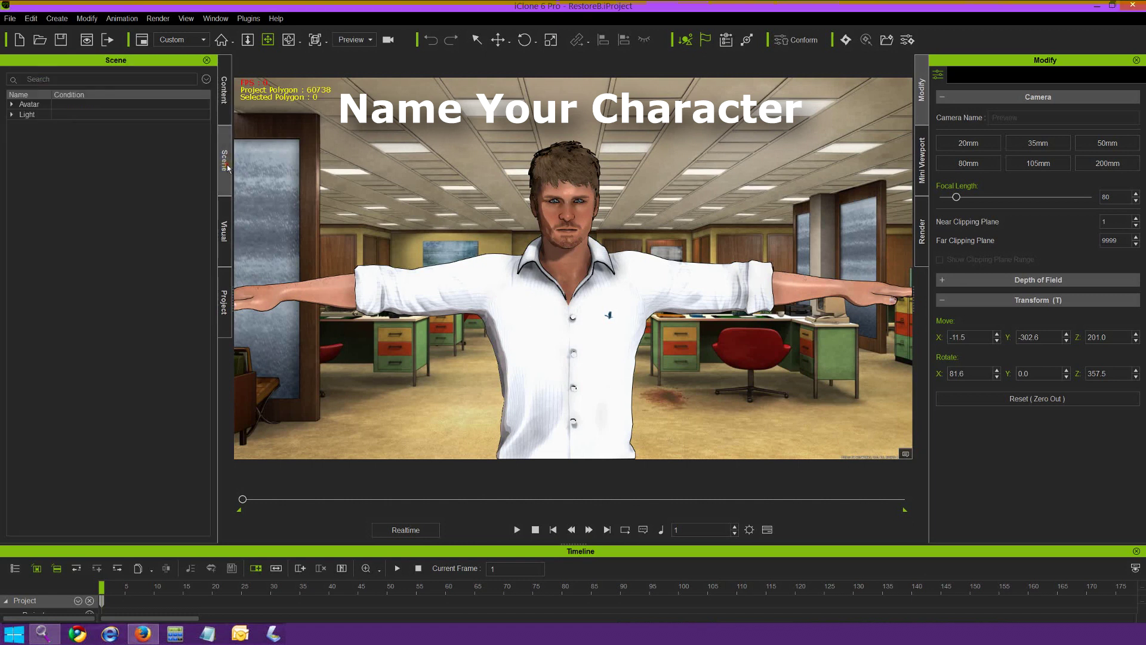
pyautogui.moveTo(51, 95); pyautogui.dragTo(119, 95)
pyautogui.click(12, 105)
pyautogui.click(13, 106)
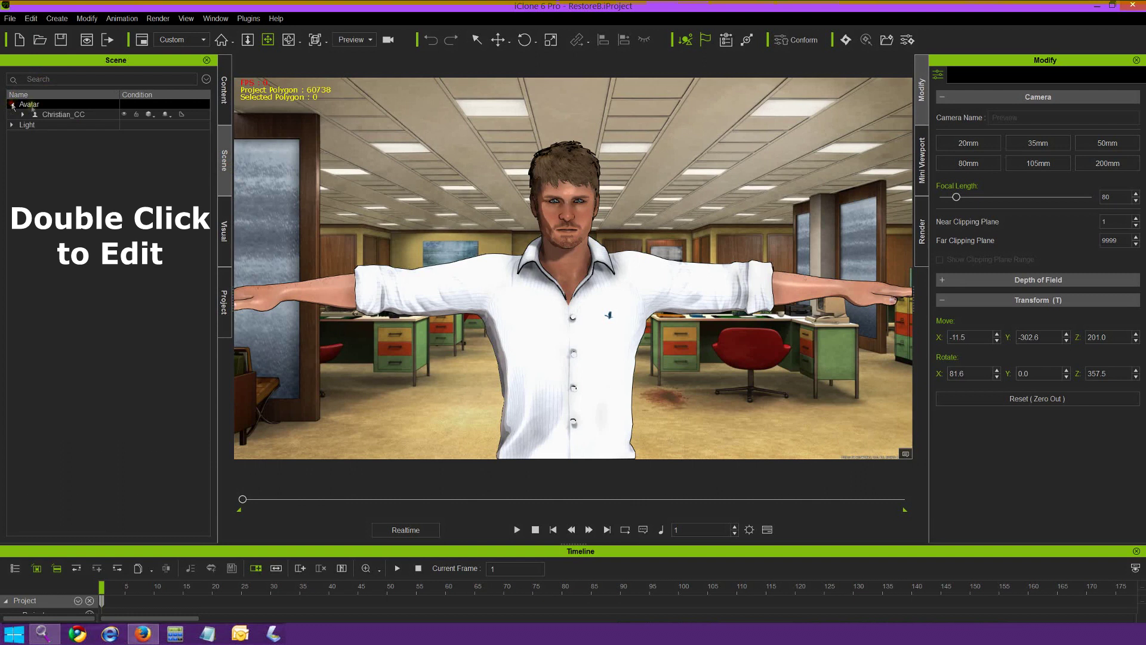
pyautogui.click(45, 114)
pyautogui.click(23, 114)
pyautogui.doubleClick(49, 115)
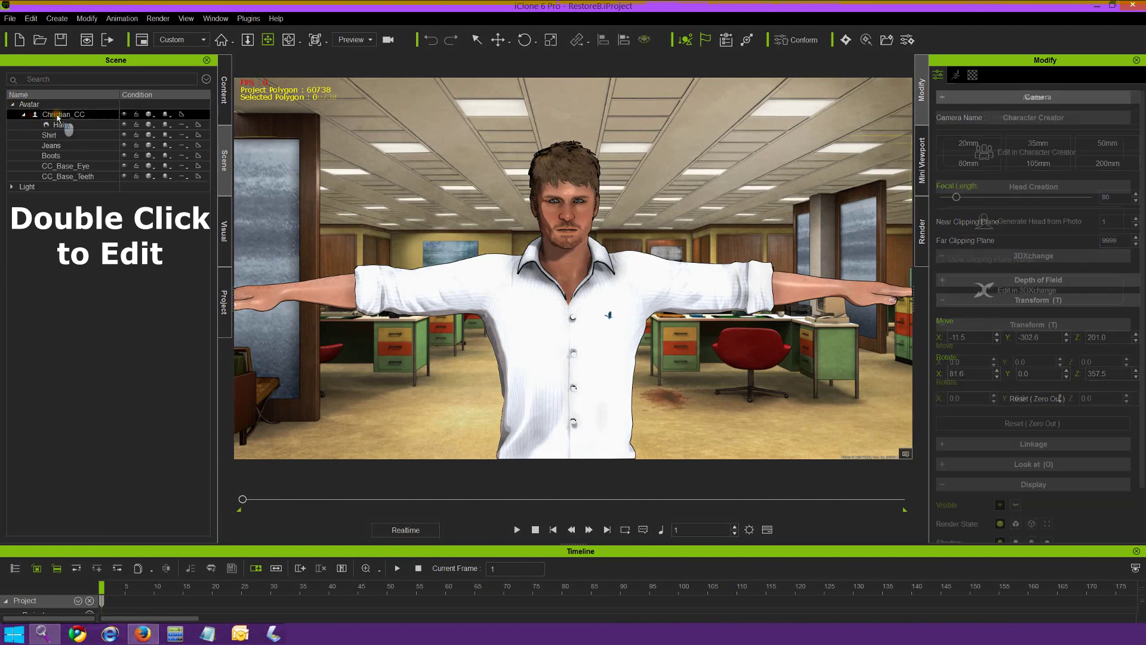
pyautogui.write('New Name Goes Here')
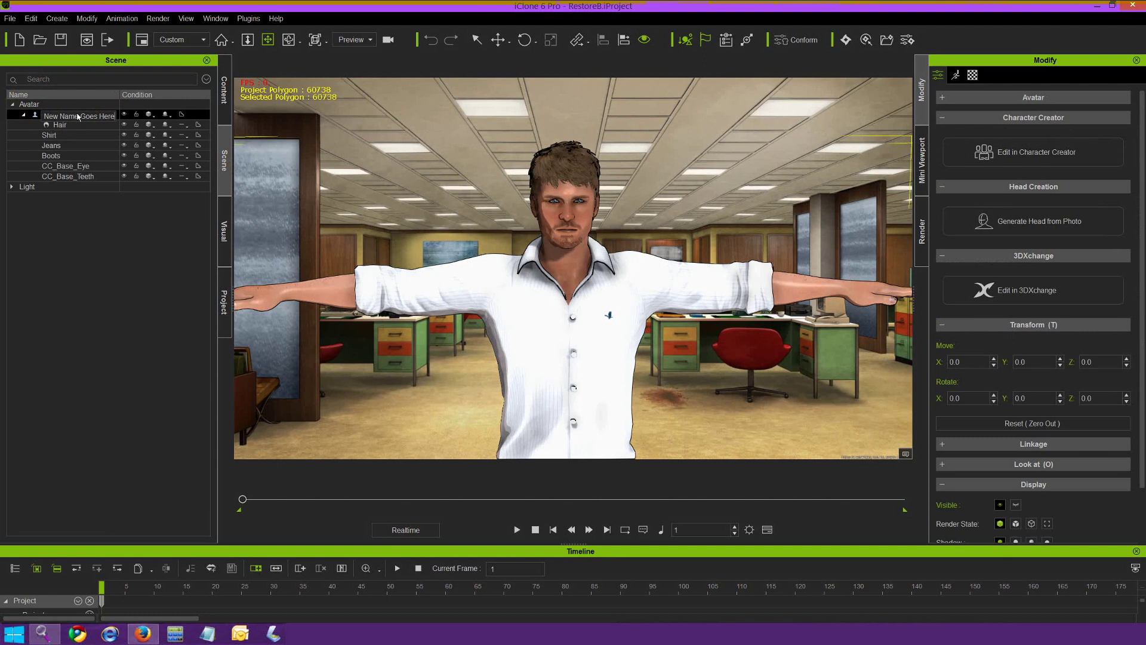
pyautogui.press('Return')
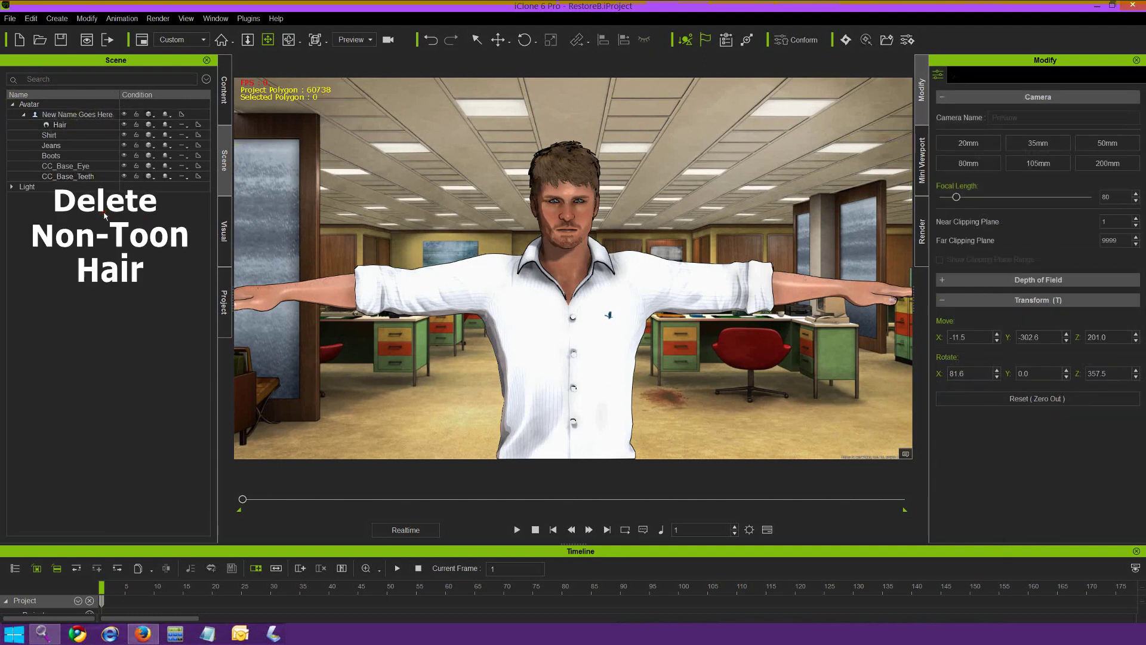
# - Delete the non-toon hair from the New Name Goes Here avatar
pyautogui.click(63, 125)
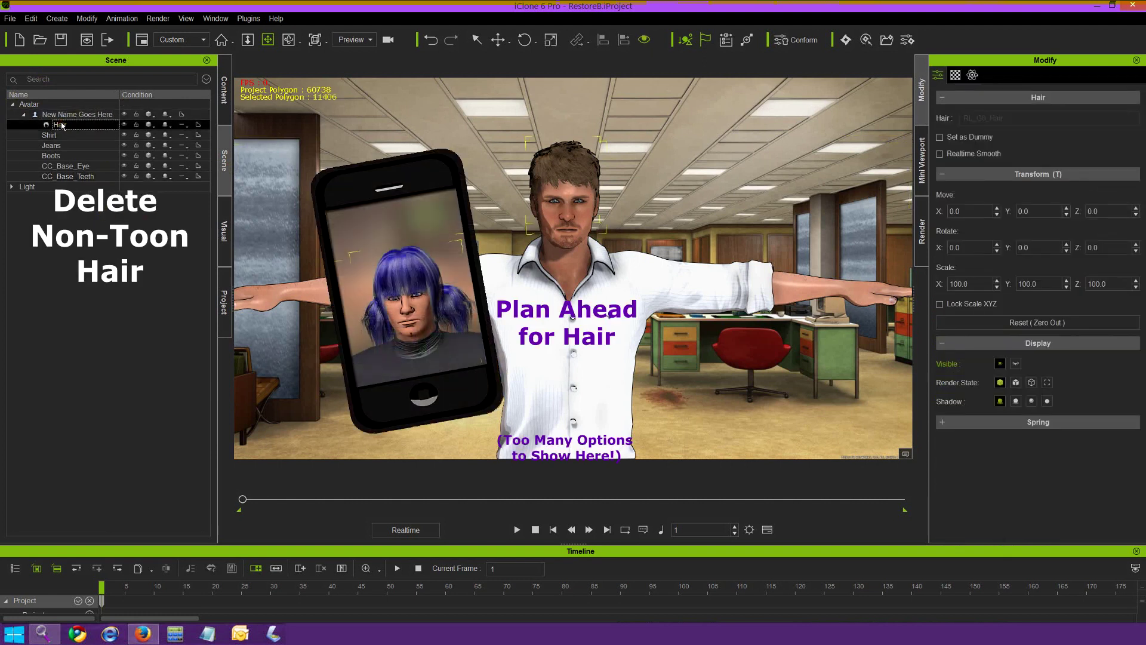
pyautogui.press('Delete')
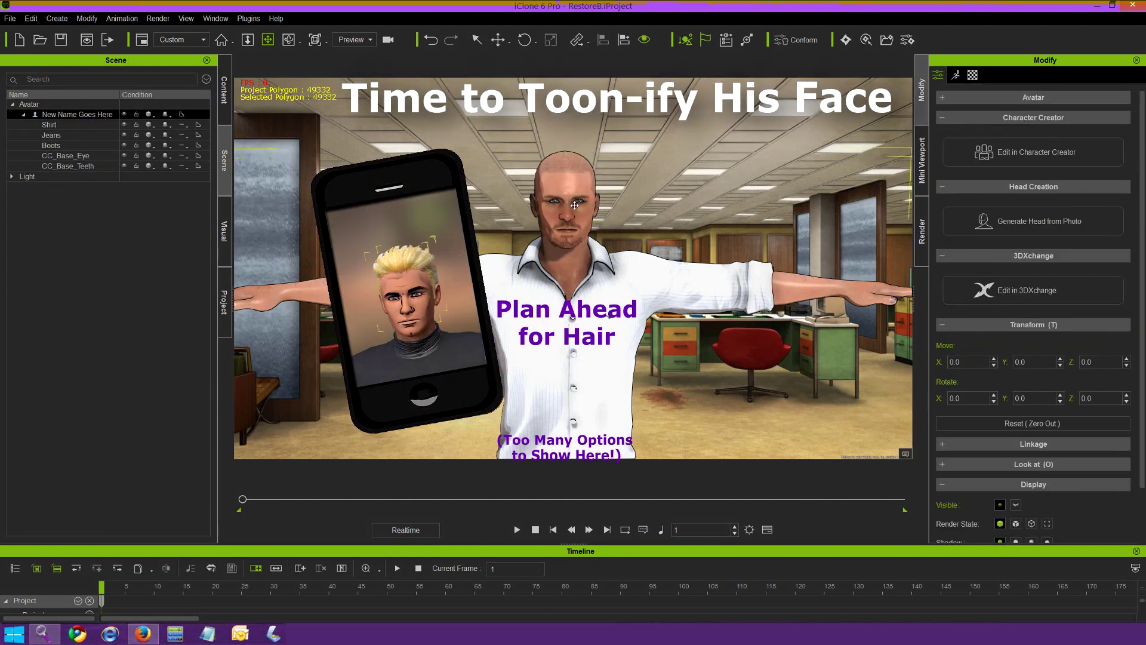
# - Start exporting the diffuse texture of the avatar's Skin_Head material and create a folder named Tutorial iC6 Archer inside the ARCHER folder
pyautogui.click(972, 74)
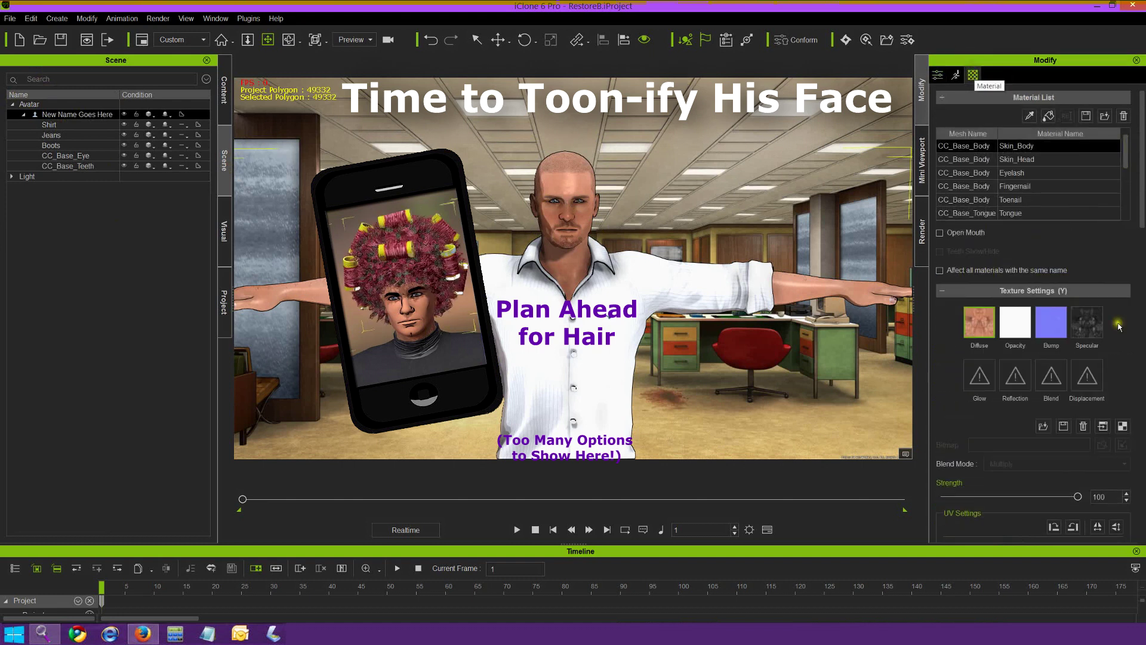
pyautogui.click(1031, 161)
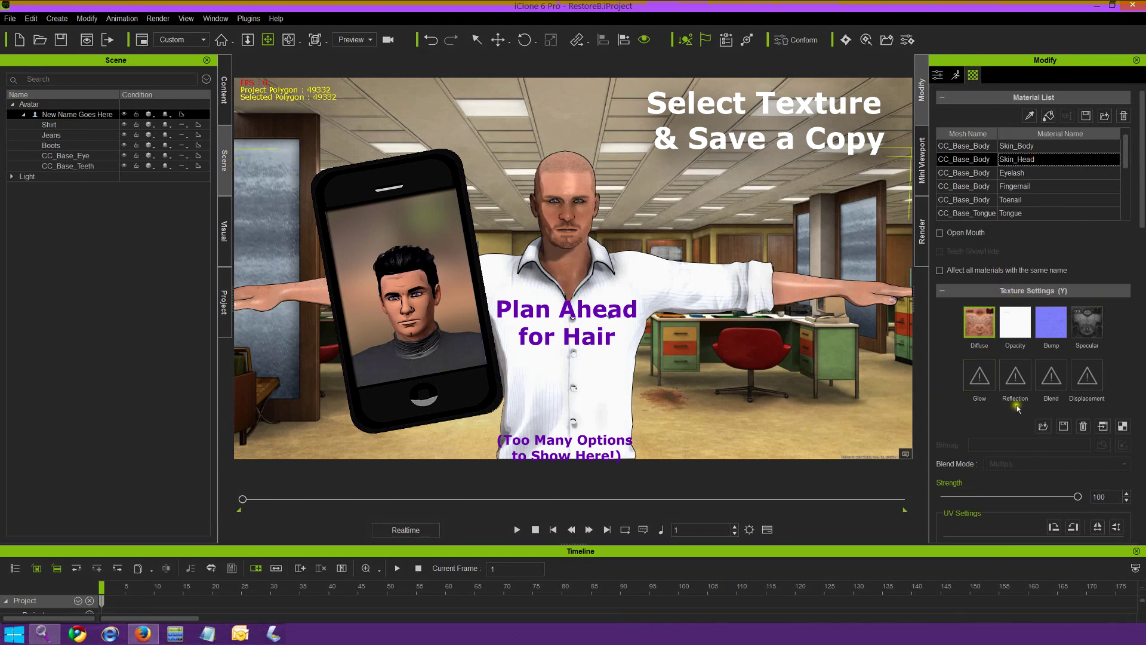
pyautogui.click(1063, 425)
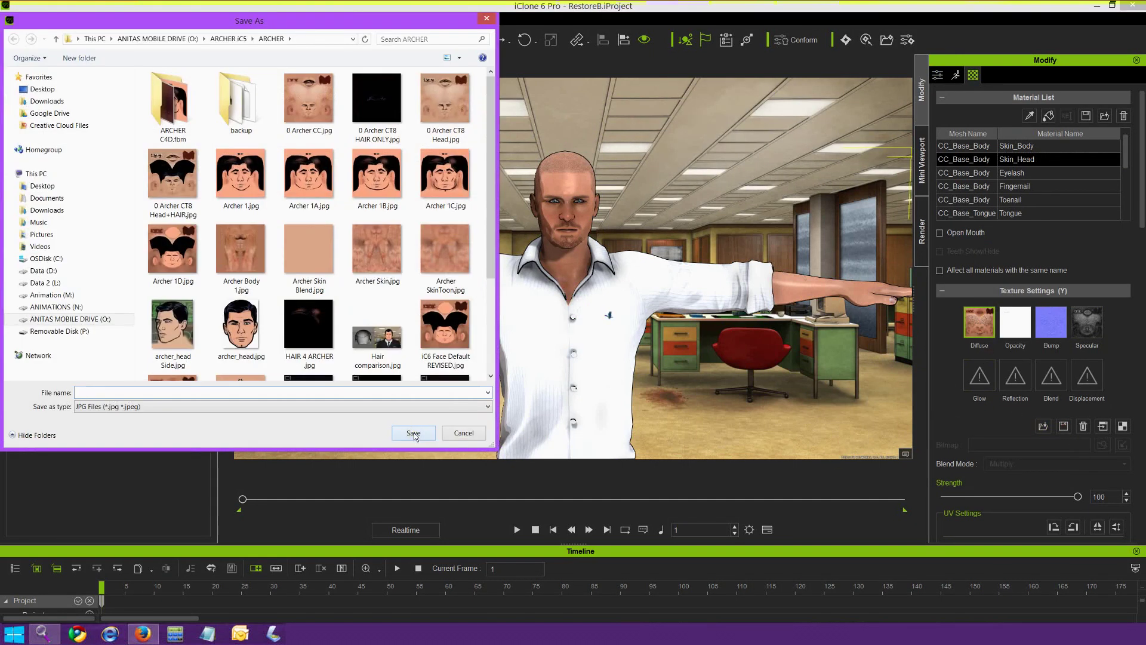
pyautogui.moveTo(211, 26); pyautogui.dragTo(450, 149)
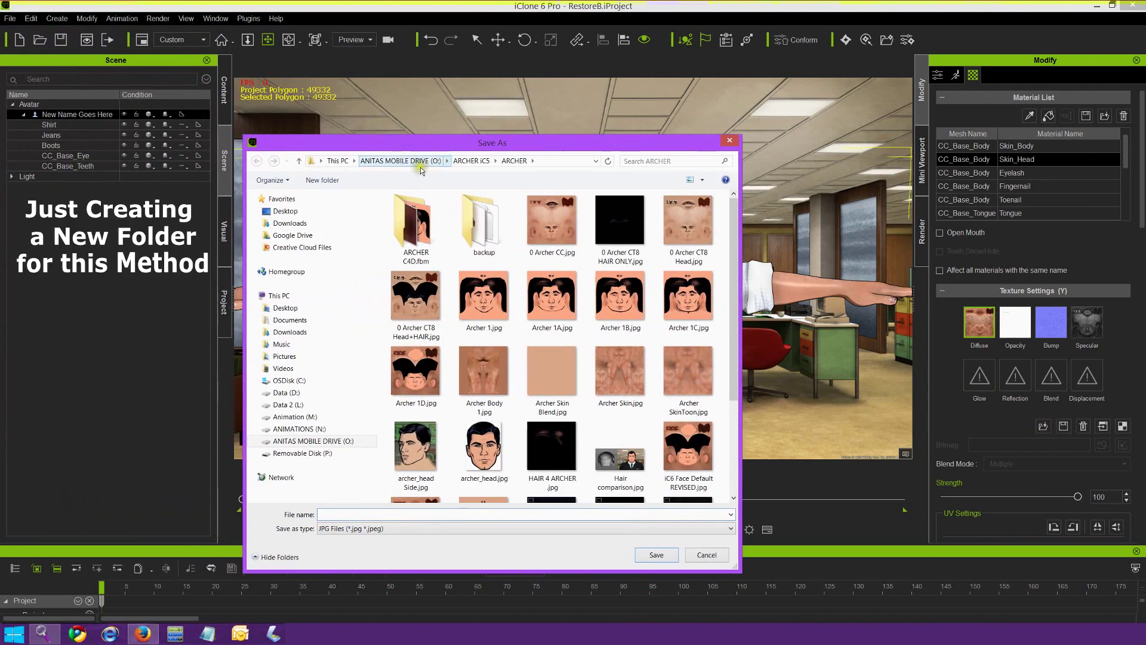
pyautogui.click(322, 180)
pyautogui.write('Tut')
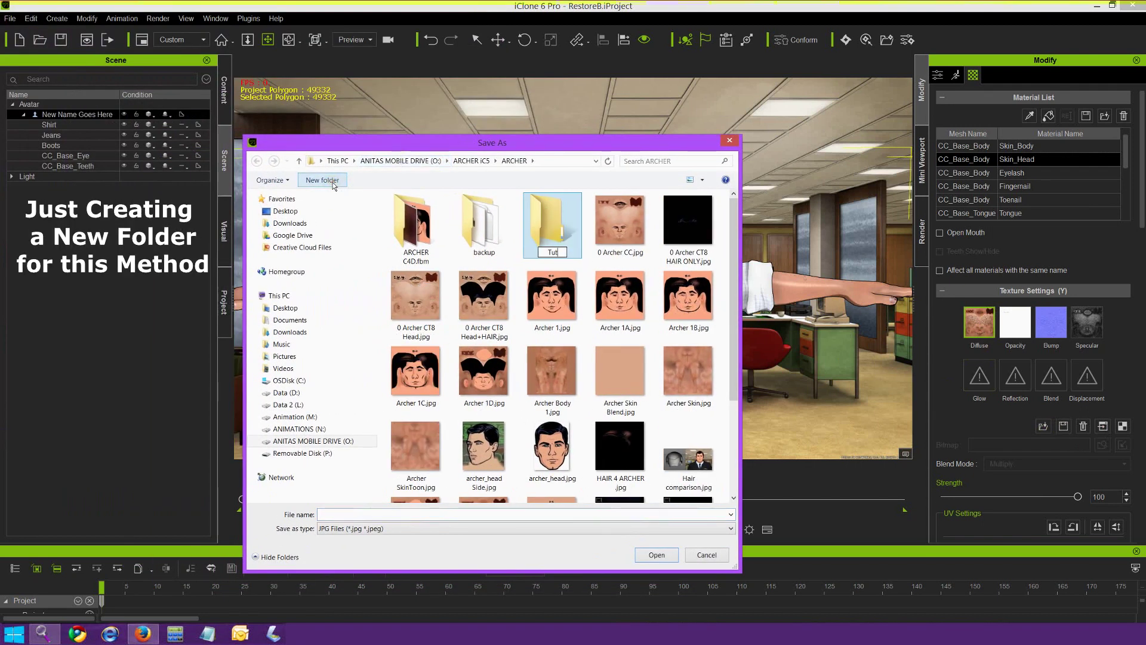
pyautogui.write('orial Ar')
pyautogui.press('BackSpace')
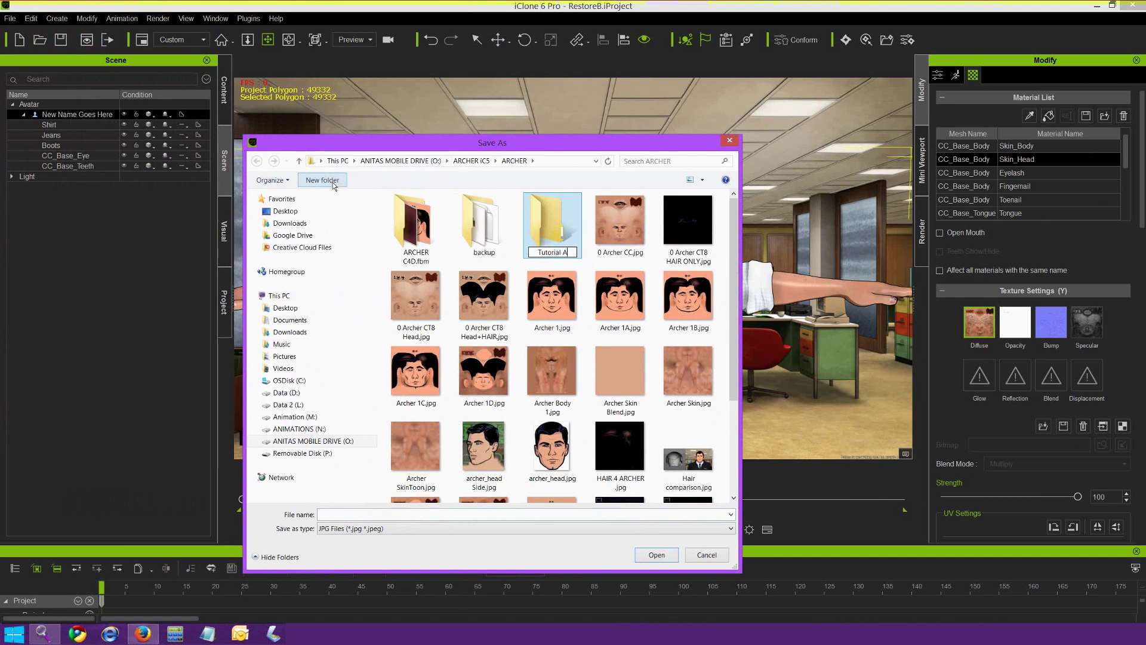
pyautogui.write('iC6 Archer')
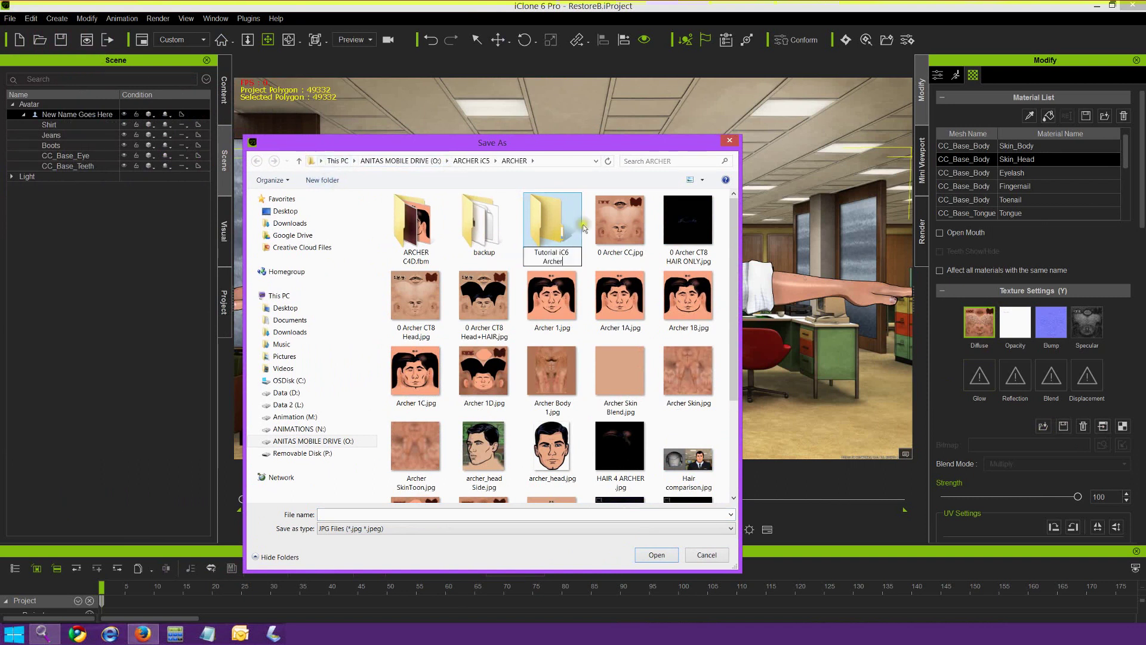
# - Save the head's diffuse texture as a JPG named Face in the Tutorial iC6 Archer folder
pyautogui.doubleClick(542, 220)
pyautogui.write('iC6 Face')
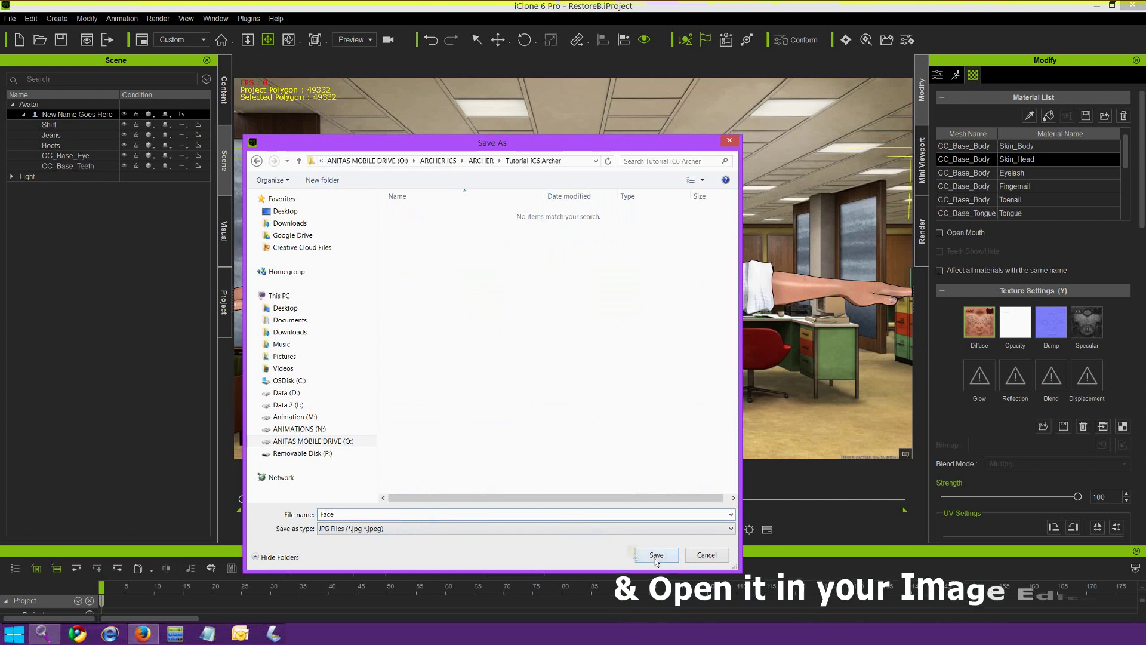
pyautogui.click(656, 555)
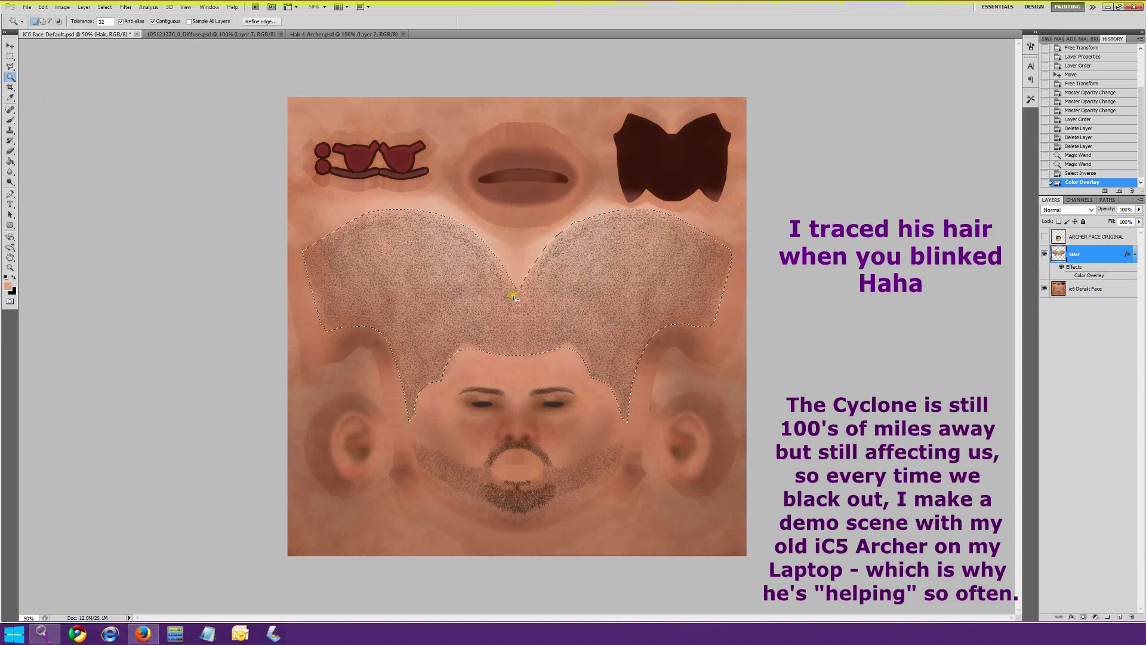
# - In Photoshop, apply a black Color Overlay at 100% opacity to the Hair layer and deselect the hair outline
pyautogui.doubleClick(1116, 257)
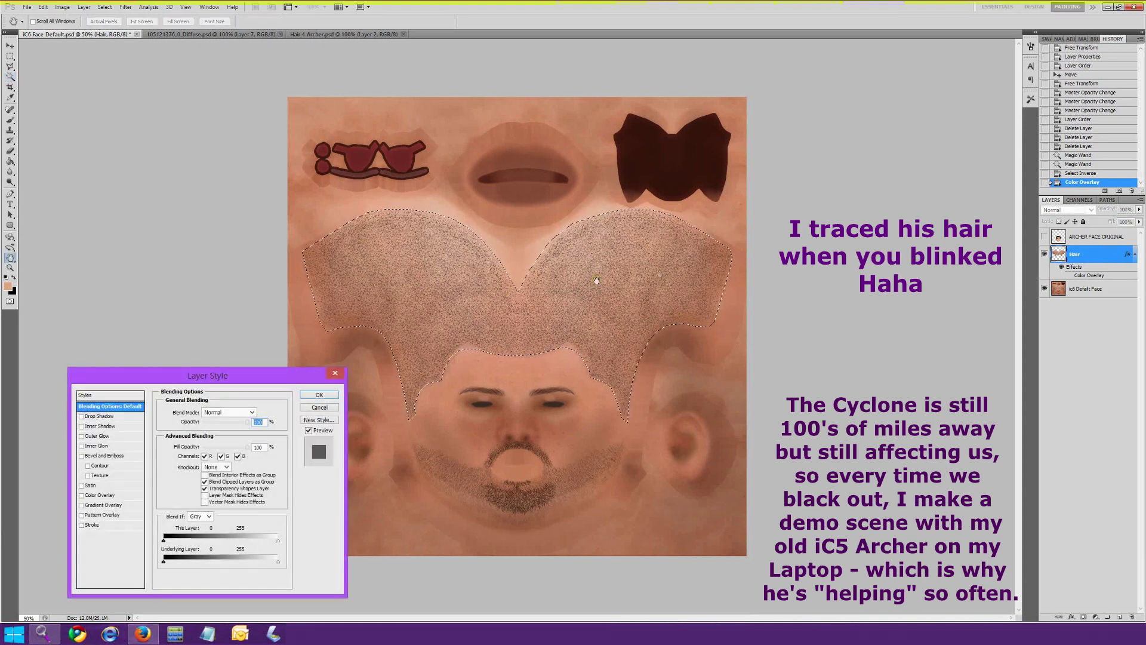
pyautogui.click(102, 495)
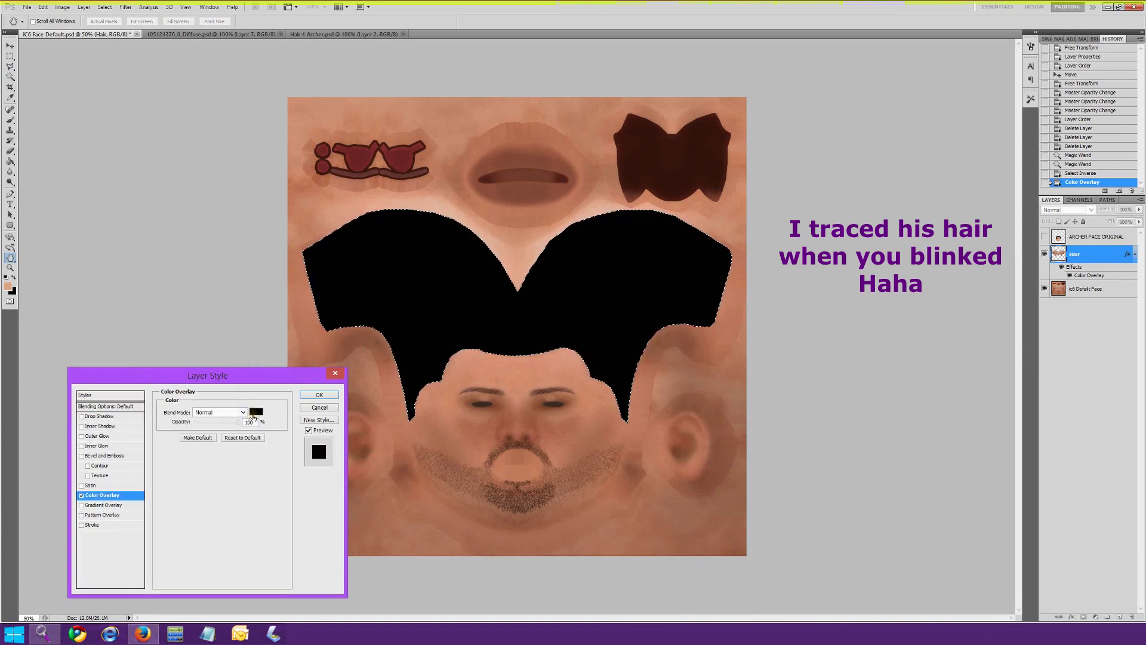
pyautogui.click(317, 396)
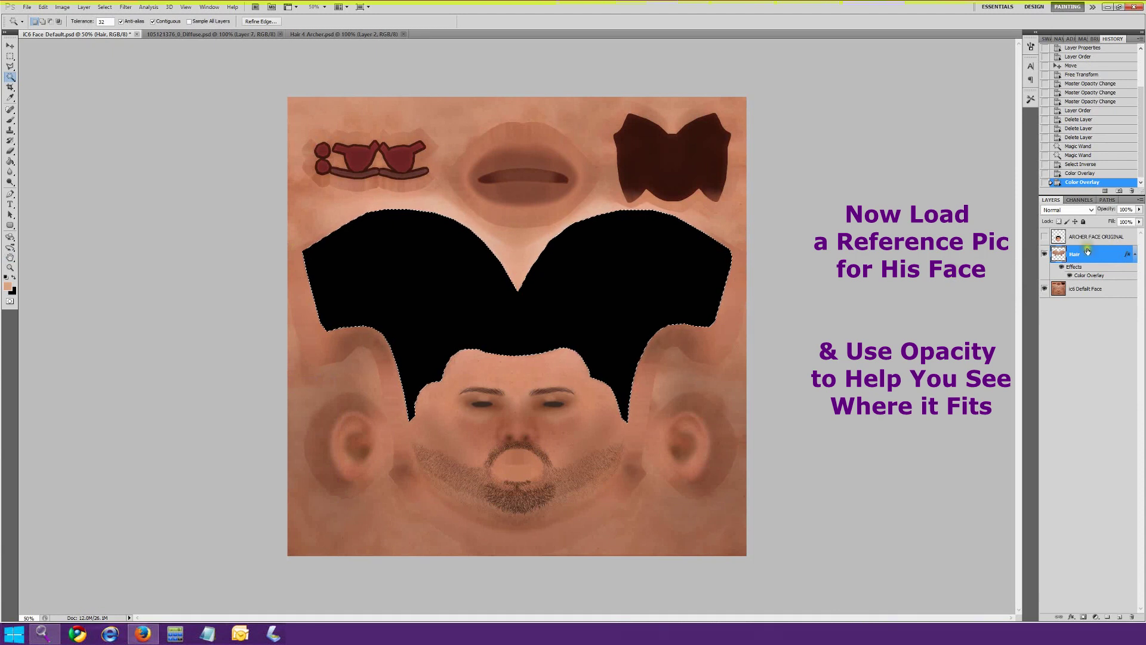
pyautogui.click(936, 245)
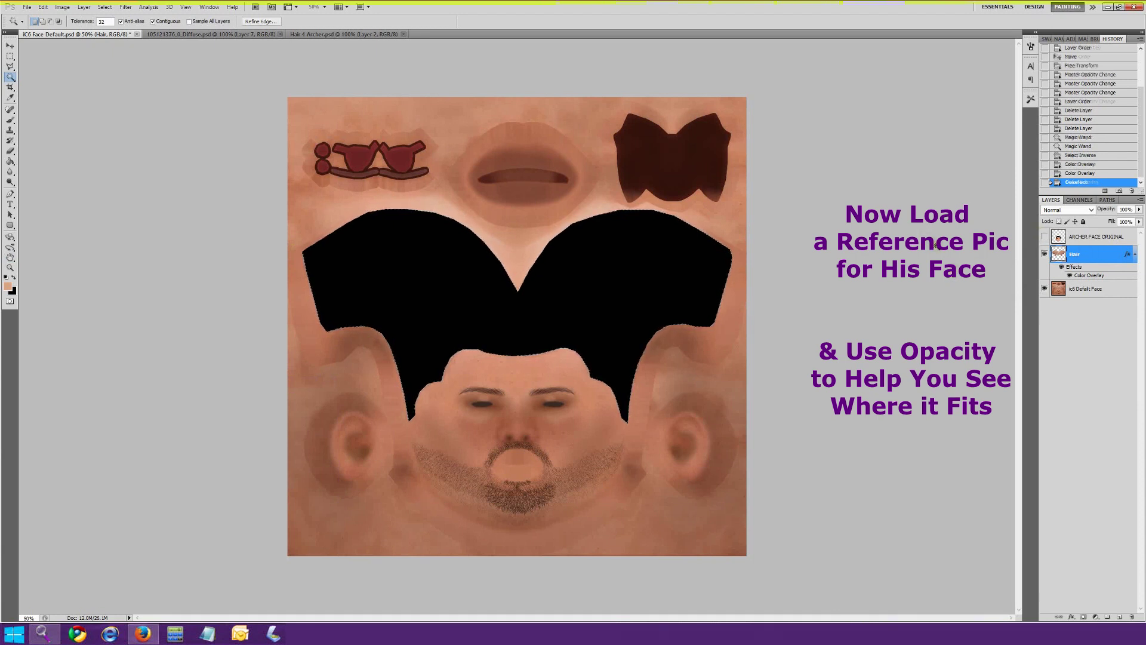
# - Show the ARCHER FACE ORIGINAL reference layer and reduce its opacity to 52%
pyautogui.click(1058, 236)
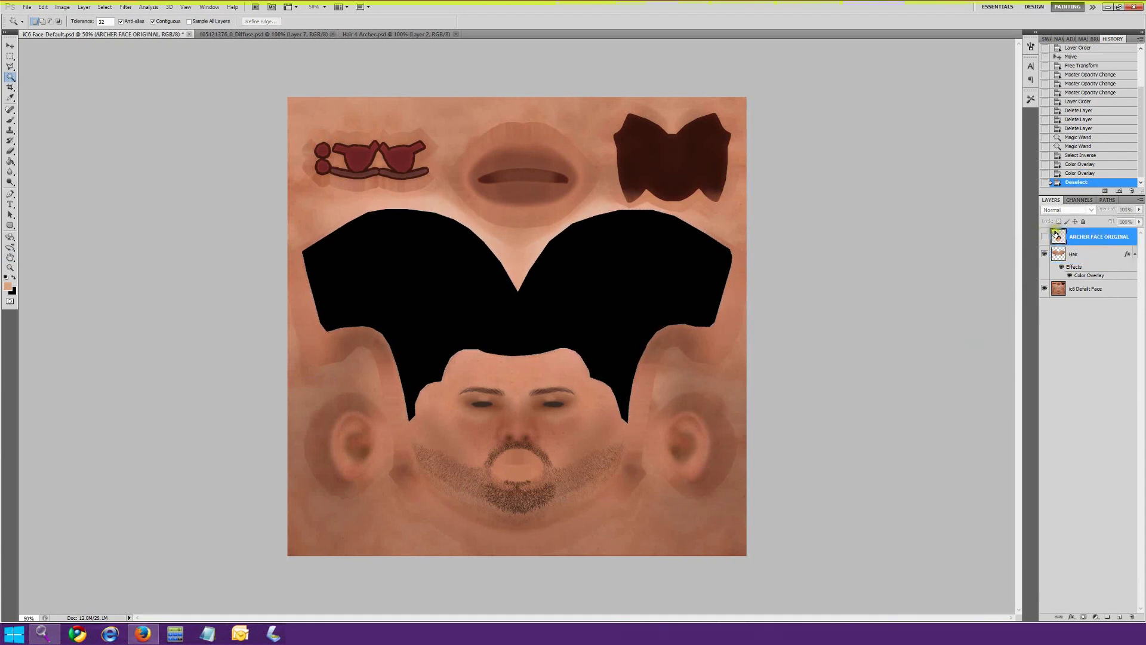
pyautogui.click(1045, 237)
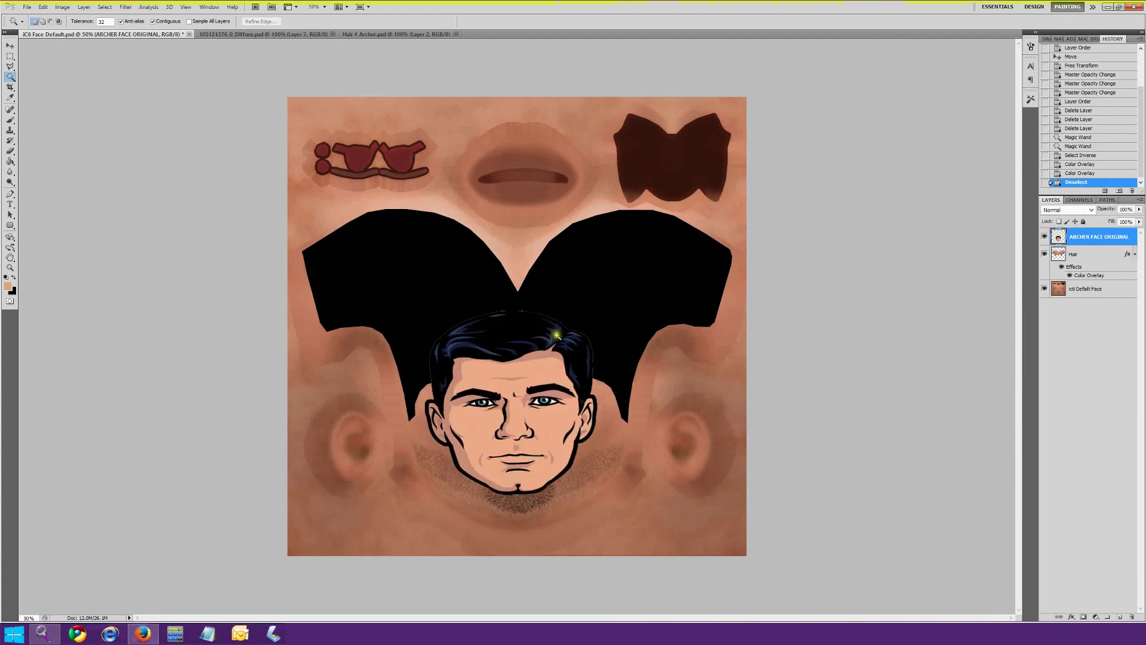
pyautogui.click(1140, 210)
pyautogui.moveTo(1138, 222); pyautogui.dragTo(1120, 219)
# - Nudge the reference face slightly upward over the skin texture's face and set its layer opacity to 54%
pyautogui.click(10, 46)
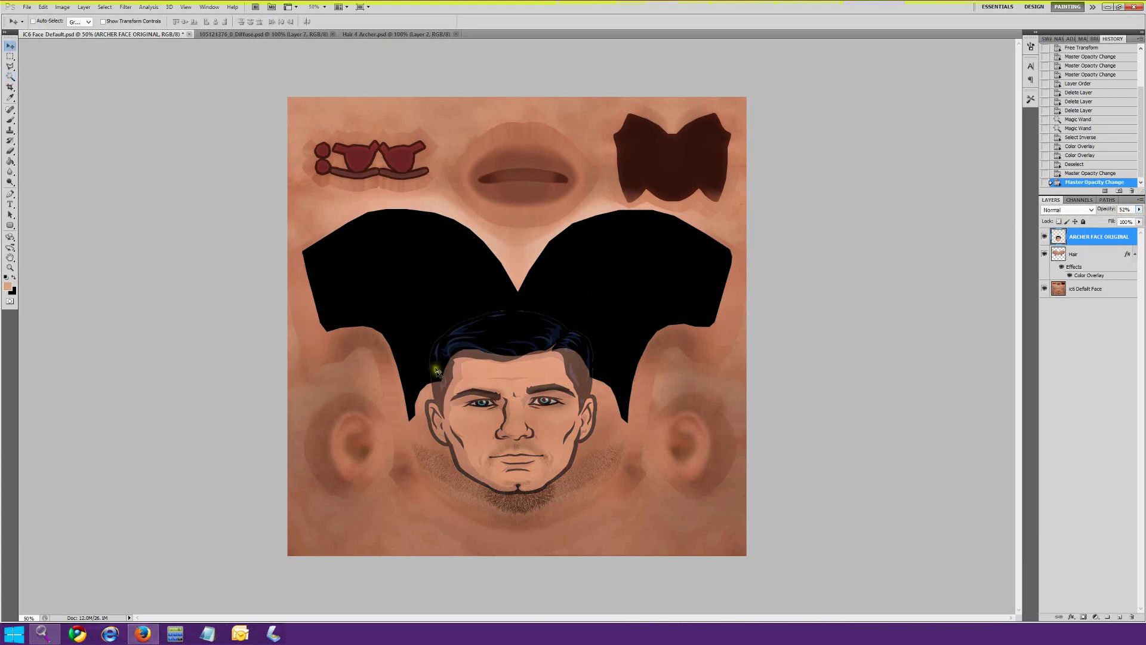
pyautogui.moveTo(514, 417); pyautogui.dragTo(513, 413)
pyautogui.moveTo(1139, 210)
pyautogui.mouseDown()
pyautogui.moveTo(1079, 223)
pyautogui.moveTo(1120, 220)
pyautogui.mouseUp()
# - Stretch the reference face downward to 105.6% height with Free Transform and set its layer opacity to about 49%
pyautogui.hotkey('ctrl', 't')
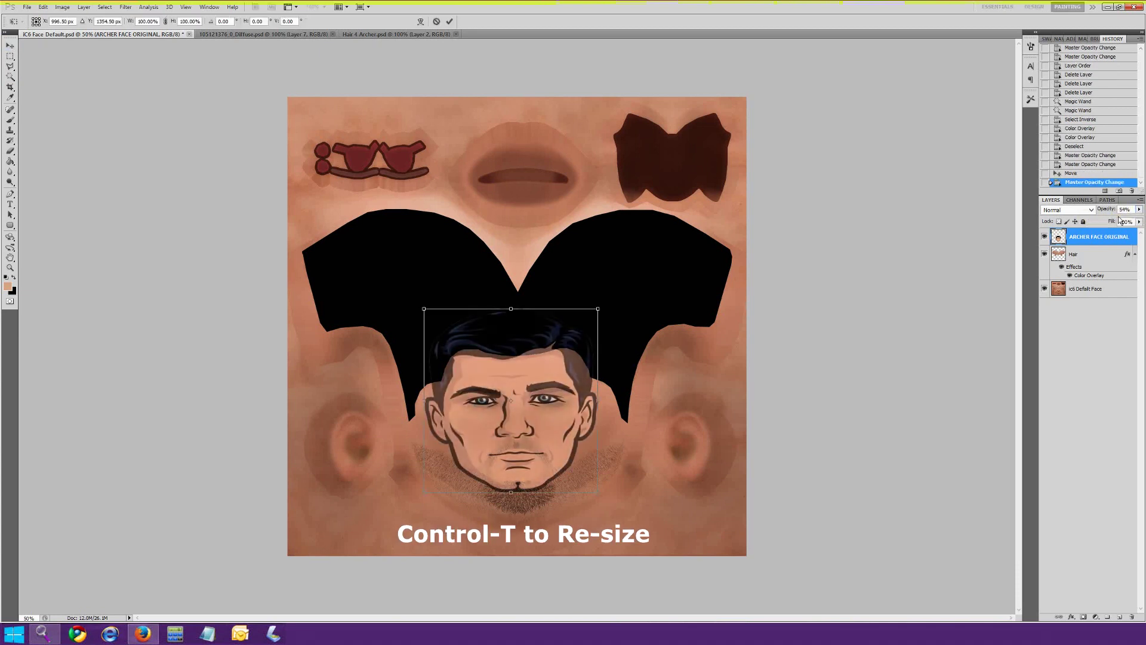
pyautogui.moveTo(510, 491); pyautogui.dragTo(510, 503)
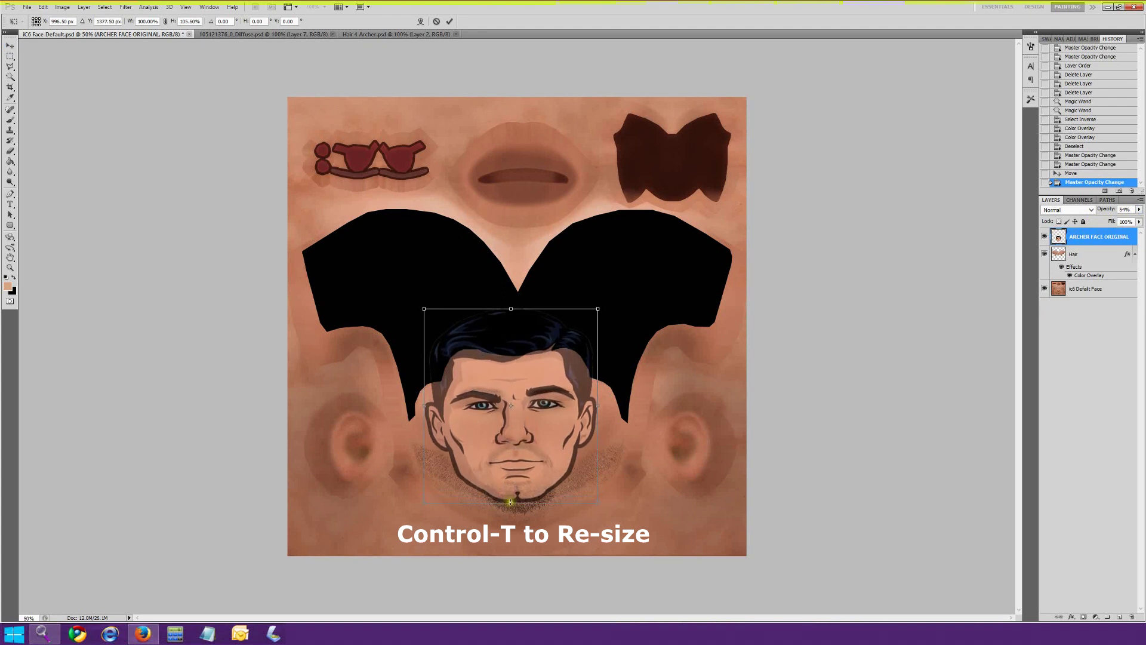
pyautogui.press('Return')
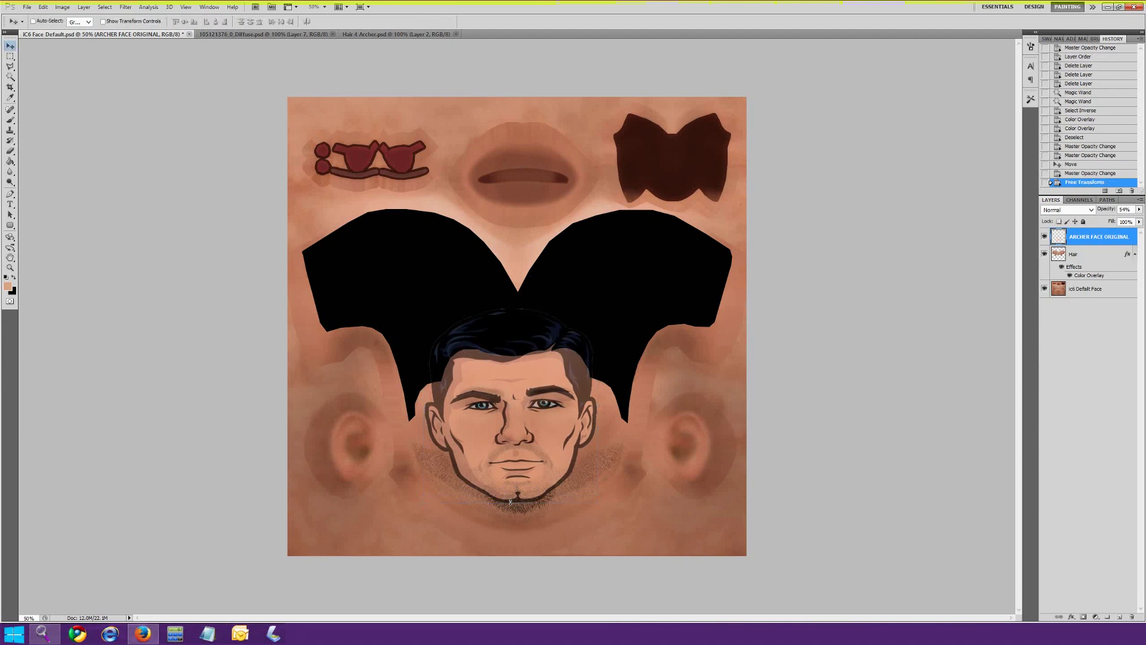
pyautogui.click(1139, 210)
pyautogui.moveTo(1121, 222); pyautogui.dragTo(1102, 220)
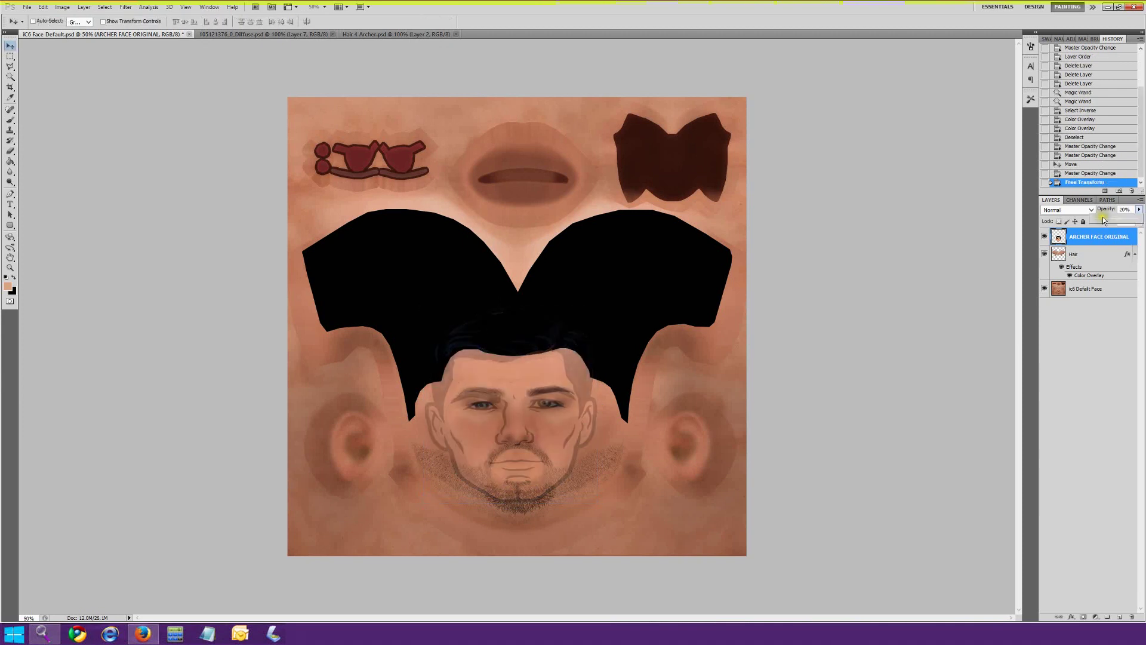
pyautogui.moveTo(1102, 221); pyautogui.dragTo(1116, 218)
# - Outline the reference face's brow on the image's left side with the Polygonal Lasso and cut it to a new layer
pyautogui.click(12, 66)
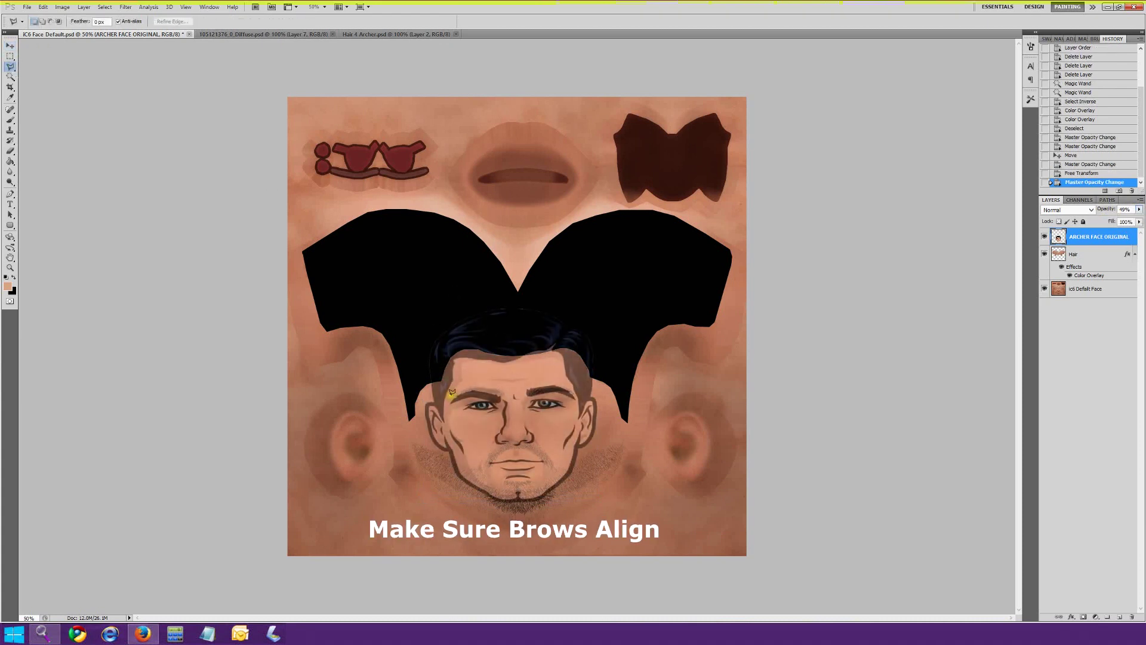
pyautogui.click(503, 387)
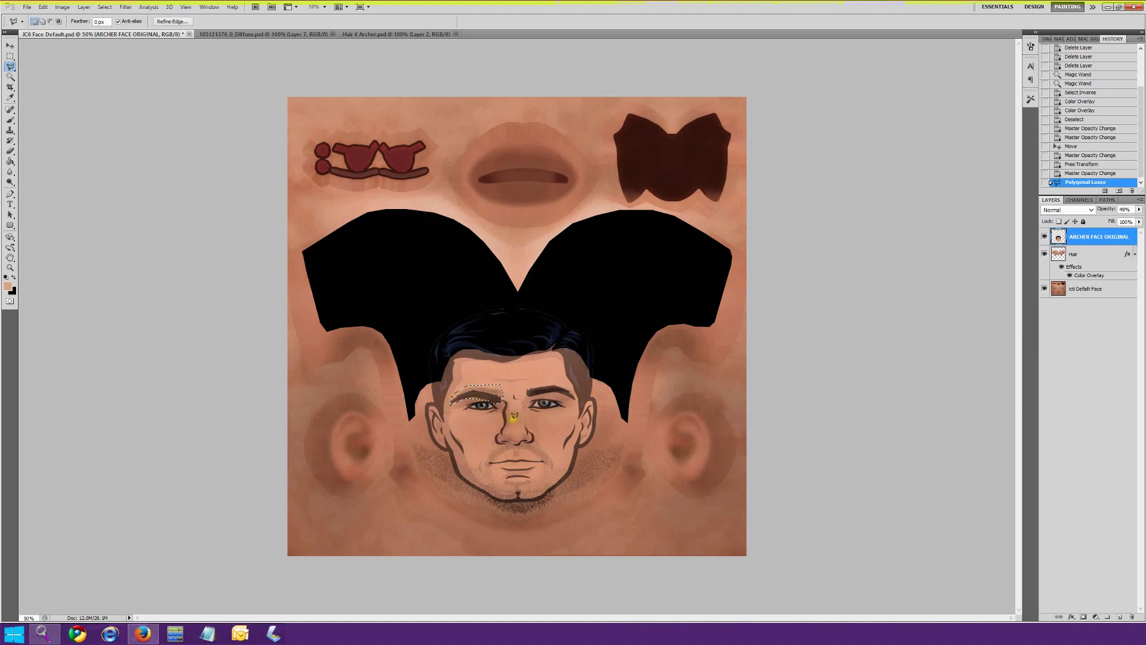
pyautogui.click(453, 393)
pyautogui.rightClick(500, 399)
pyautogui.click(532, 479)
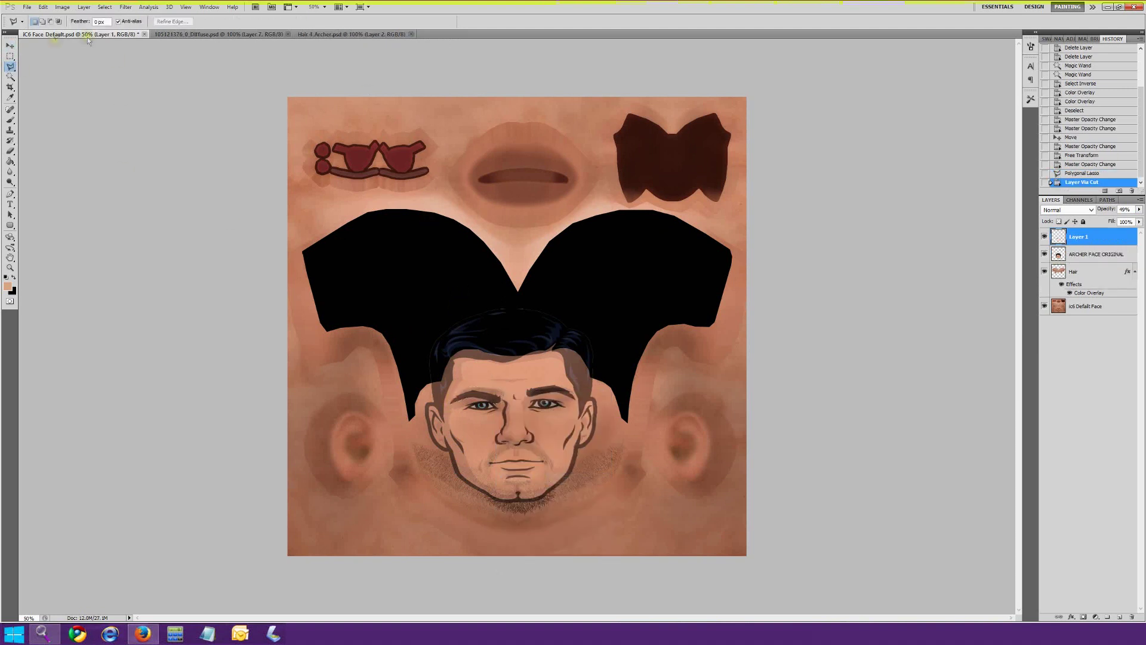
# - Nudge the cut-out brow slightly upward to align with the other brow and rename its layer Brow R
pyautogui.press('v')
pyautogui.moveTo(497, 395); pyautogui.dragTo(497, 389)
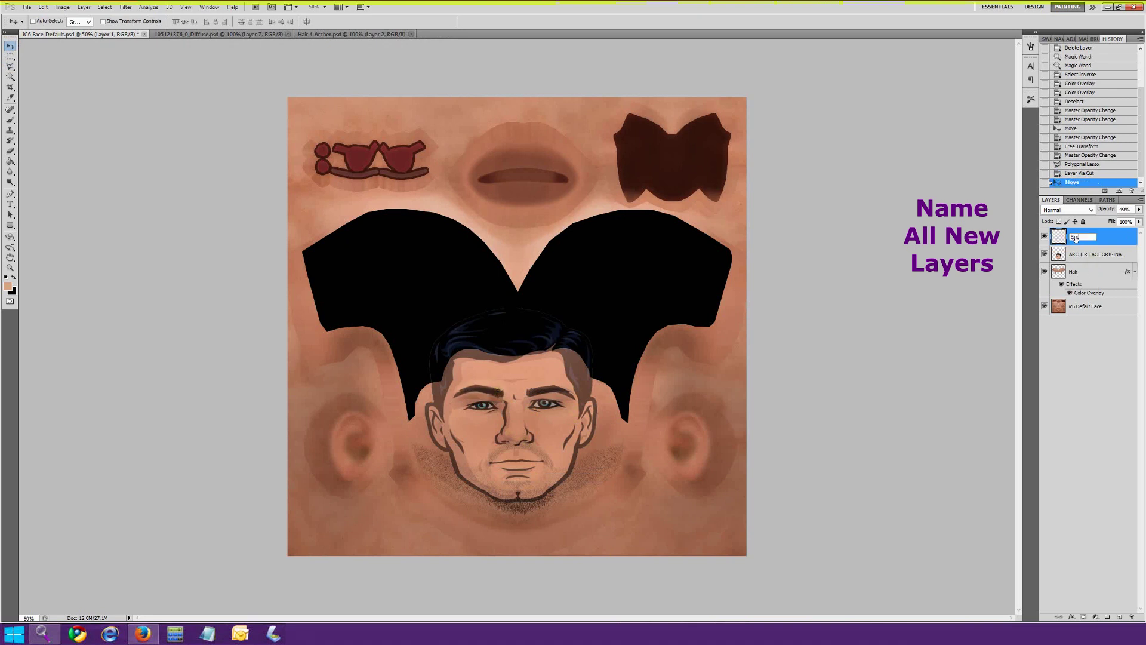
pyautogui.click(1068, 317)
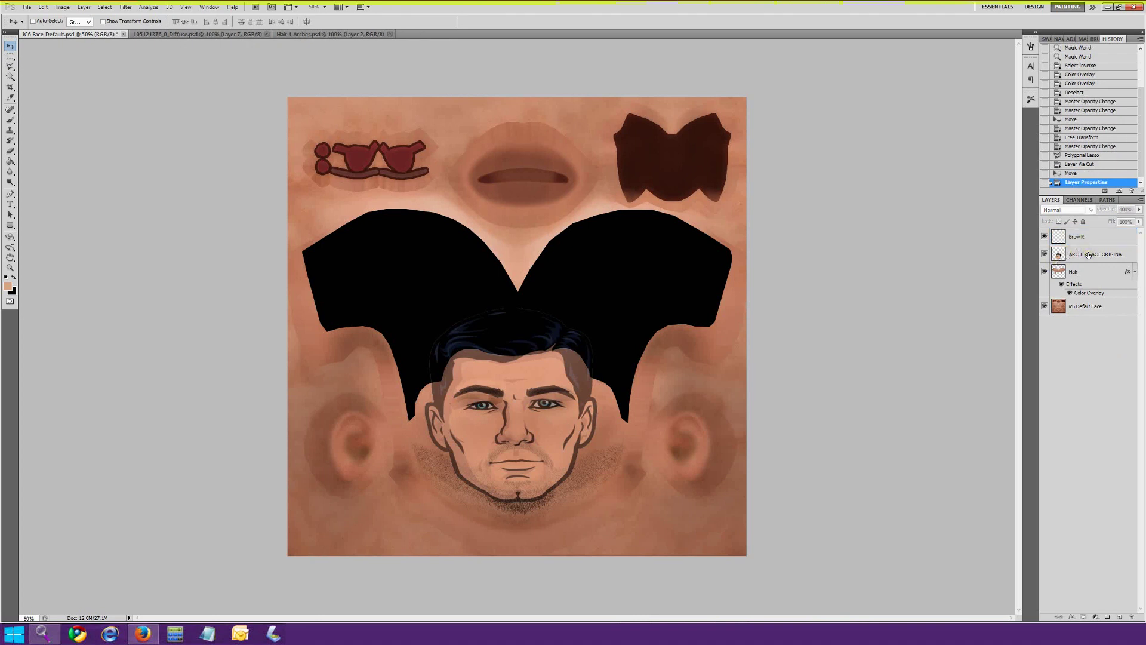
# - Add a new layer directly above ARCHER FACE ORIGINAL and set the foreground colour to the skin tone cf9376
pyautogui.click(1090, 255)
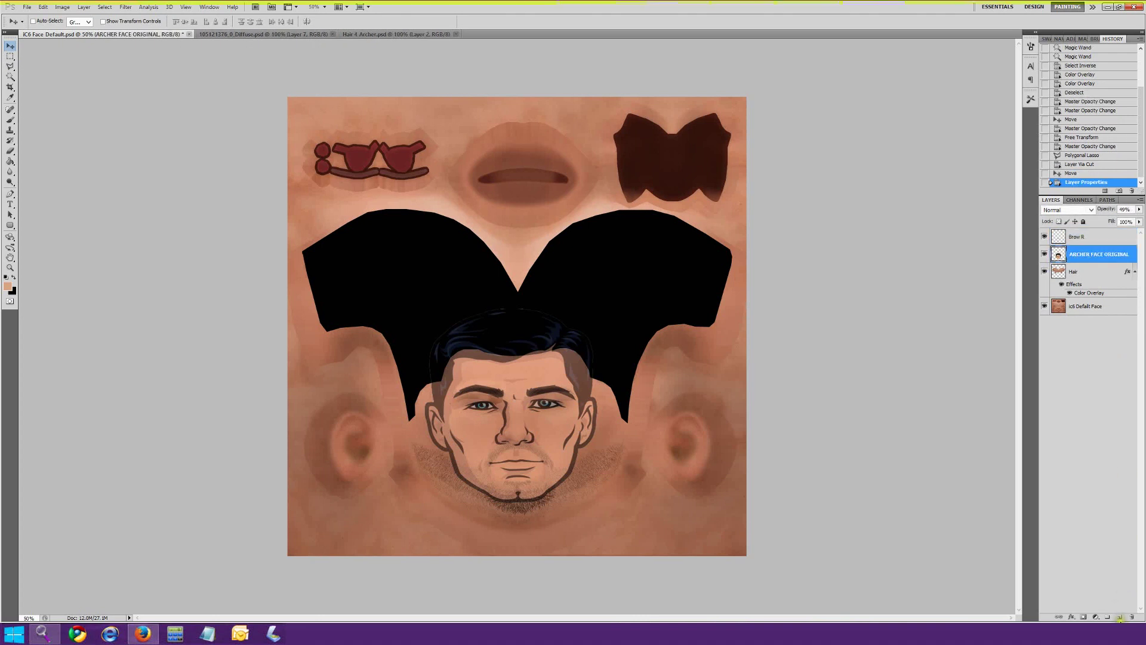
pyautogui.click(1121, 618)
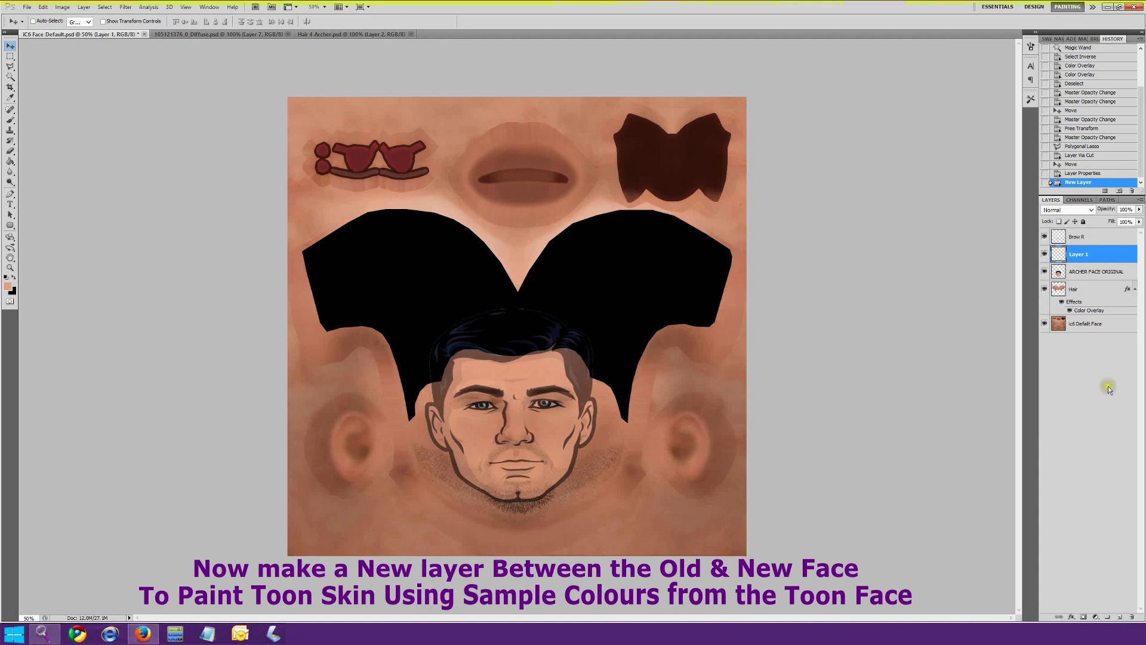
pyautogui.press('i')
pyautogui.click(9, 287)
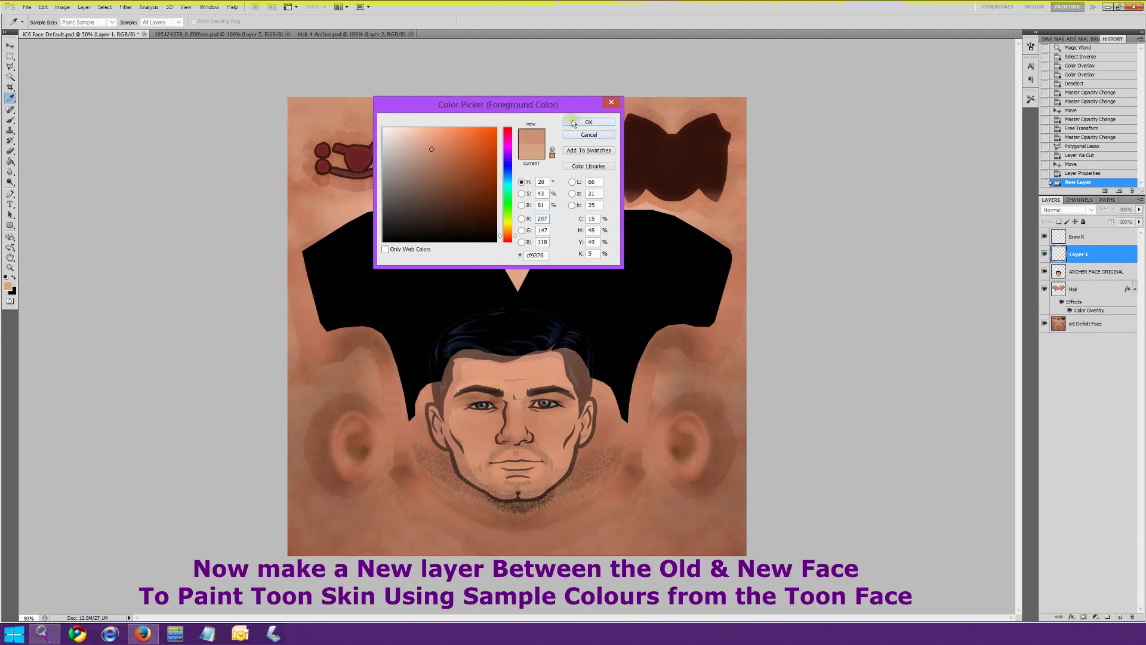
pyautogui.press('Return')
# - Move the new layer beneath ARCHER FACE ORIGINAL and paint skin tone under the moved brow with a smaller brush
pyautogui.press('b')
pyautogui.press('[')
pyautogui.press('[')
pyautogui.press('[')
pyautogui.press('[')
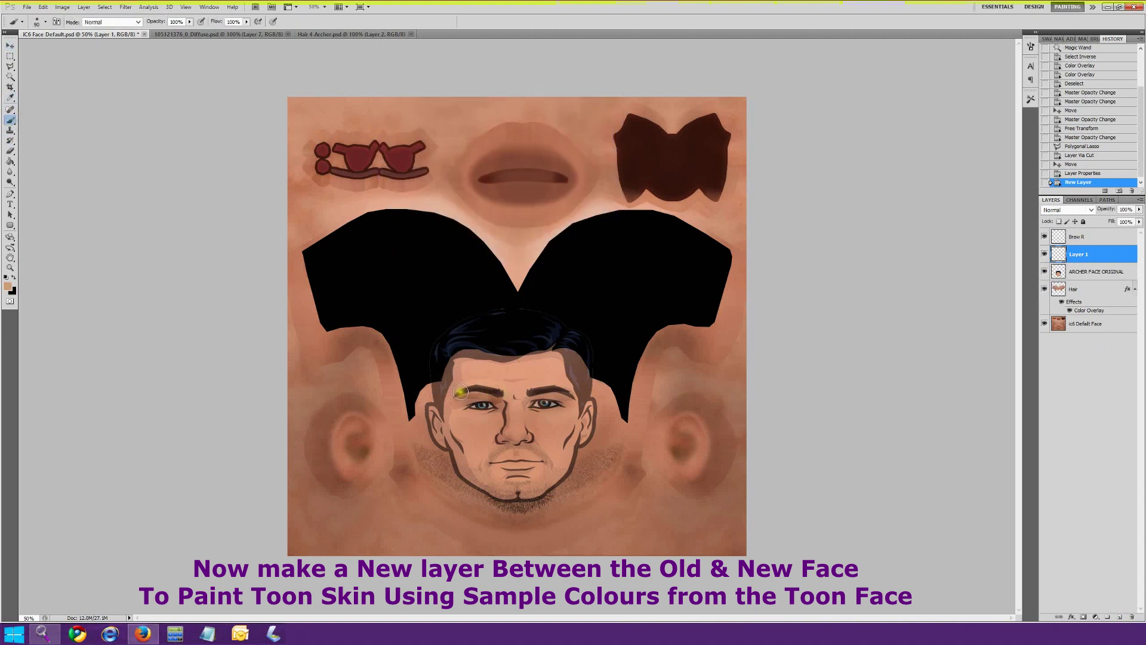
pyautogui.moveTo(1089, 255); pyautogui.dragTo(1086, 275)
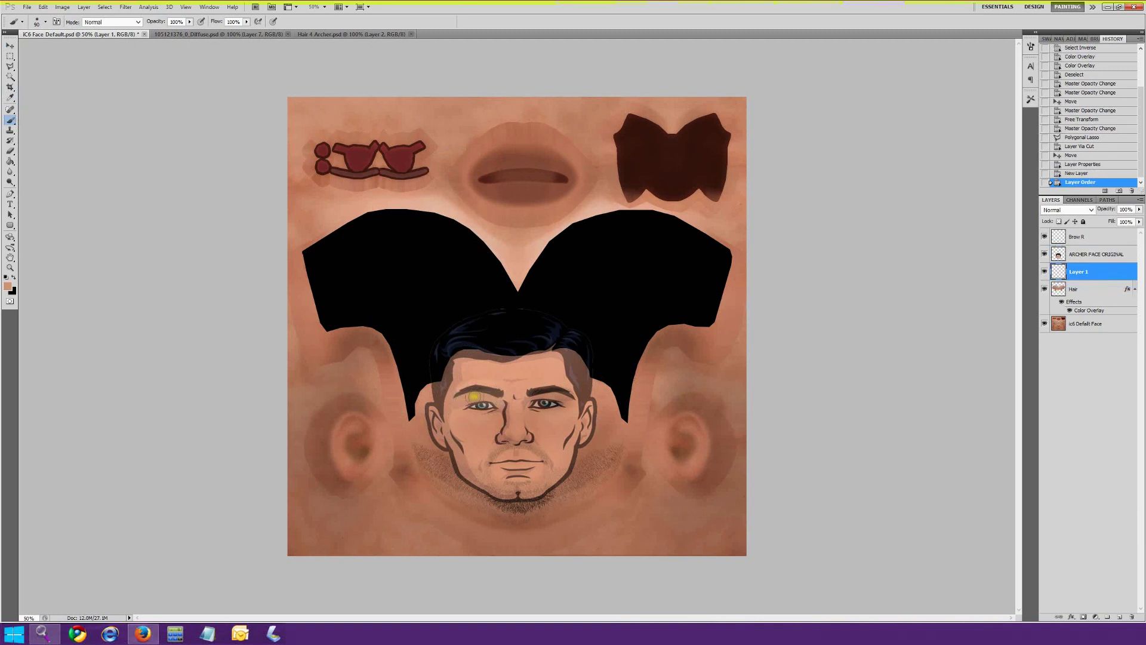
pyautogui.click(473, 396)
# - Rename the painted skin layer as Under Blurs and touch up the Brow R layer with the Eraser
pyautogui.doubleClick(1080, 272)
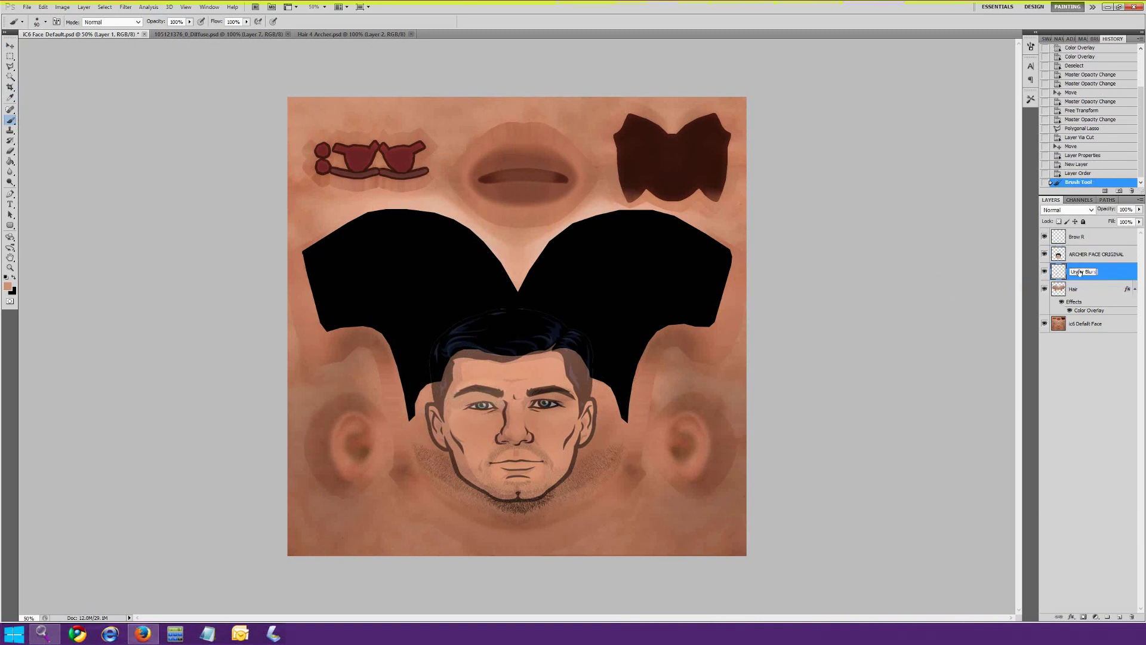
pyautogui.click(1090, 247)
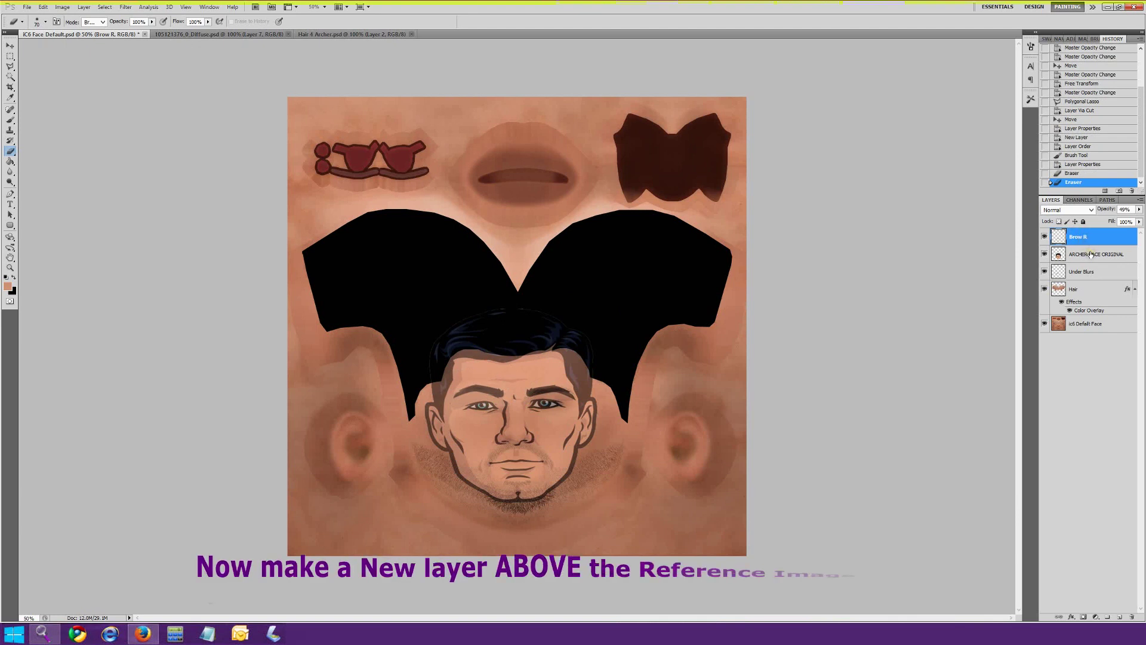
pyautogui.click(1099, 254)
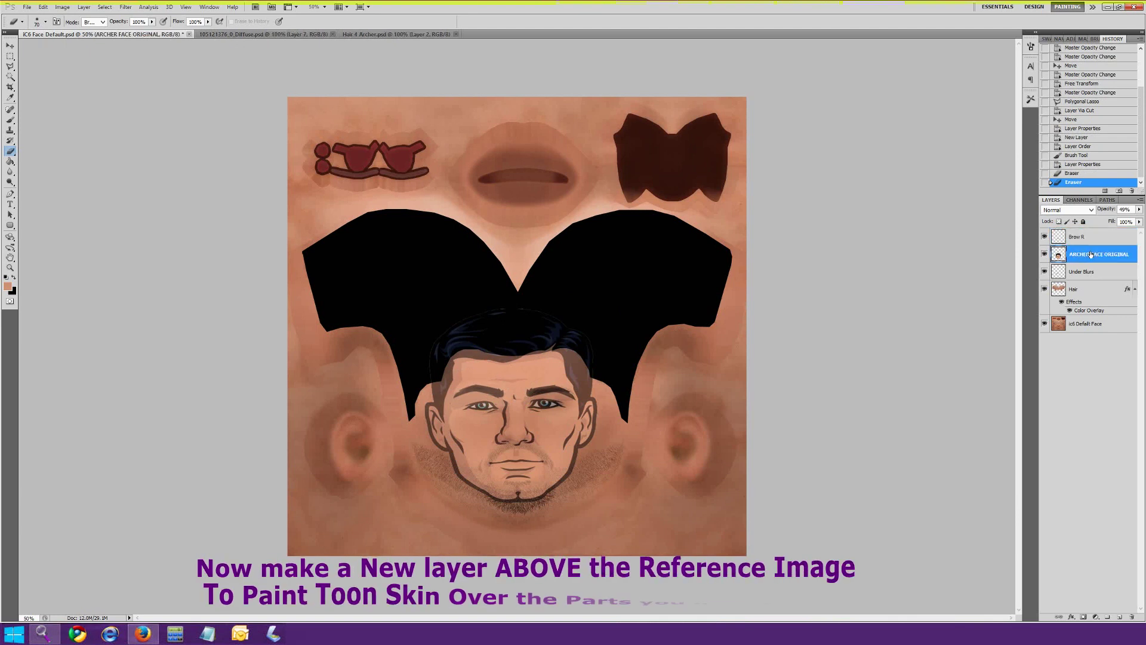
# - Add a Deleting Eyes layer above ARCHER FACE ORIGINAL and paint out both eyes with skin tone sampled beneath the eye
pyautogui.click(1120, 617)
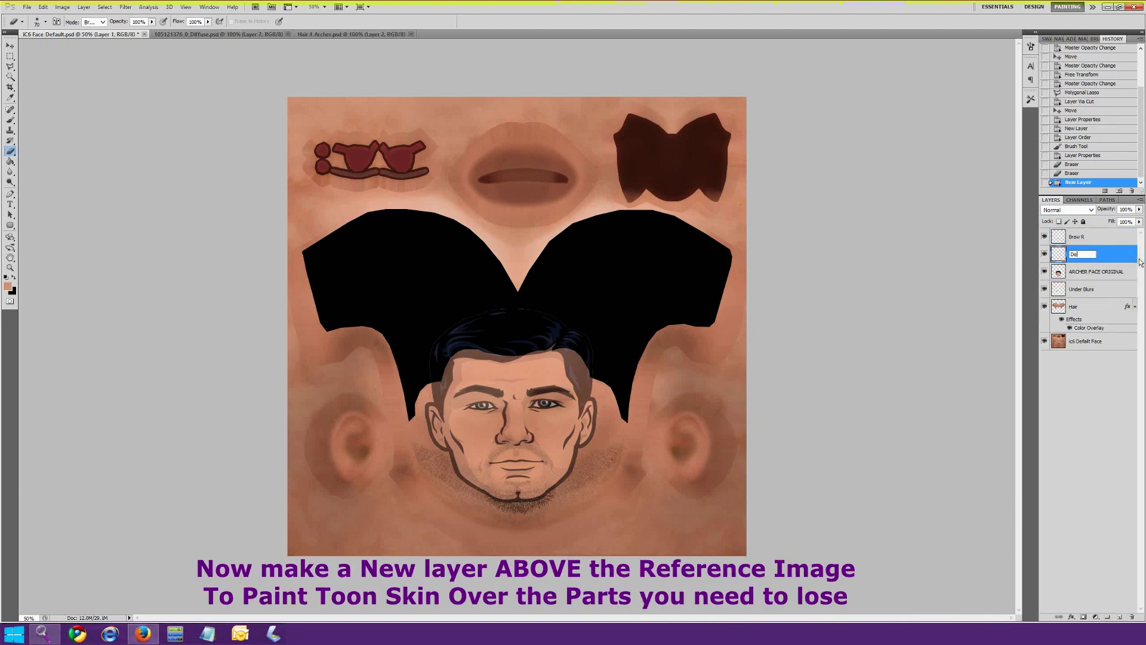
pyautogui.click(1097, 371)
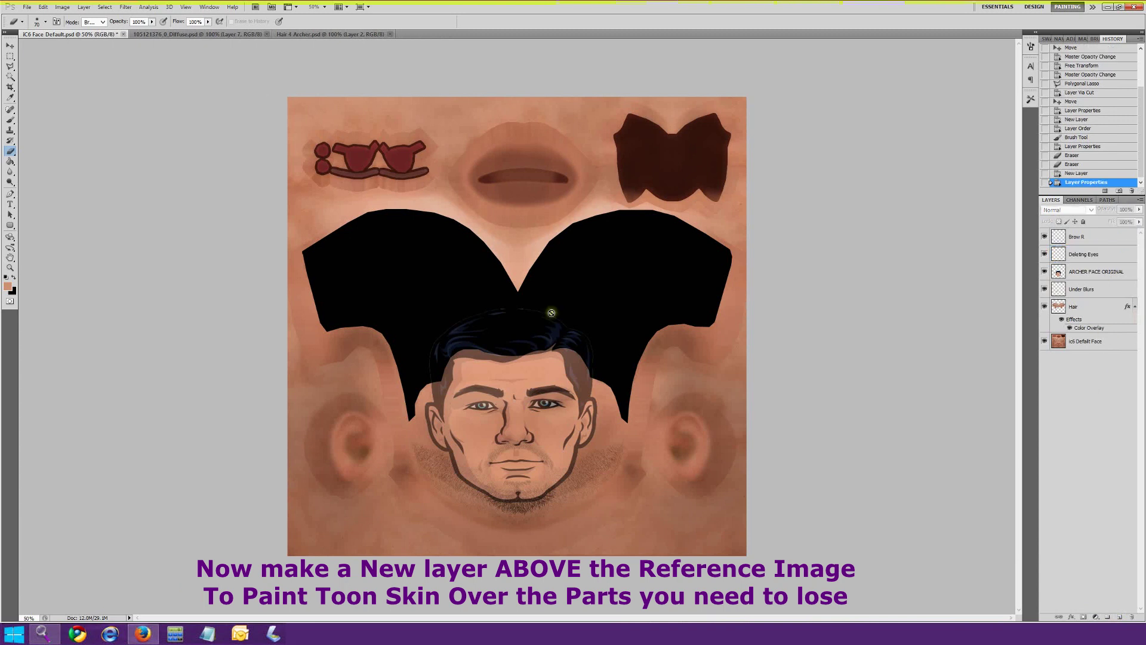
pyautogui.click(7, 286)
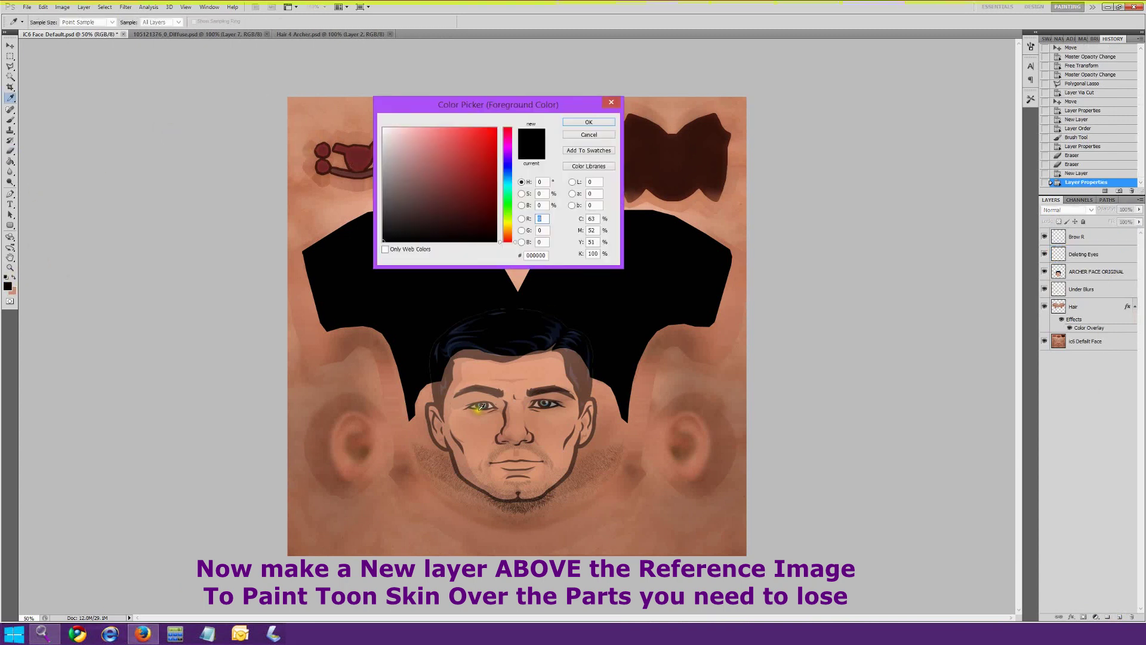
pyautogui.click(478, 415)
pyautogui.click(597, 121)
pyautogui.click(9, 284)
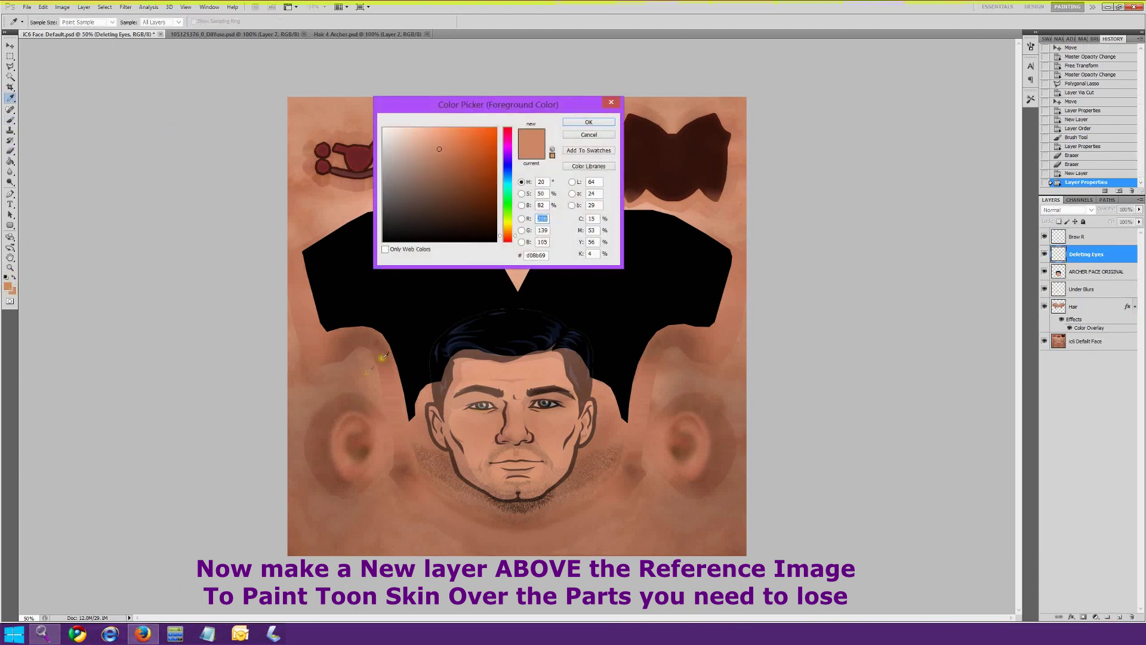
pyautogui.click(474, 418)
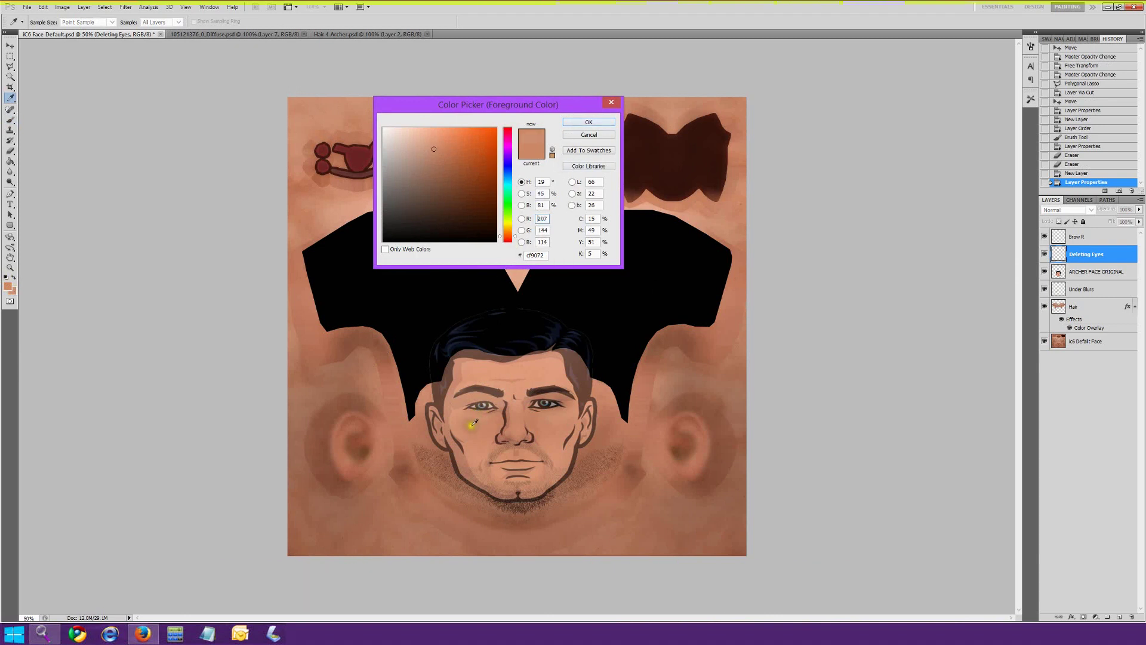
pyautogui.press('Return')
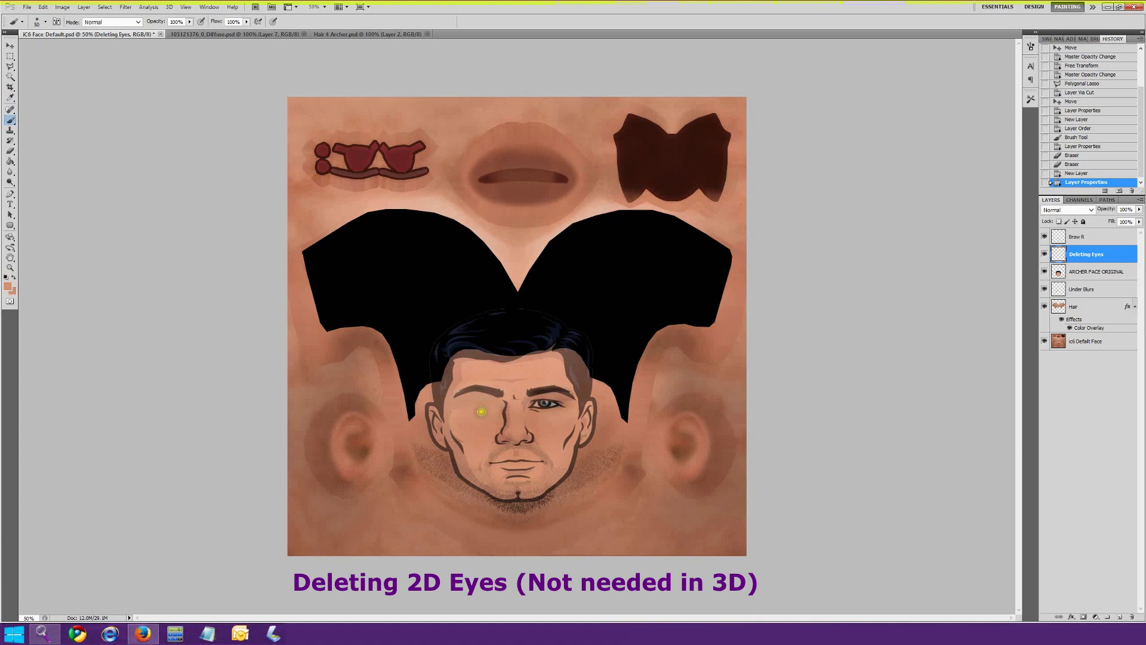
pyautogui.moveTo(495, 407); pyautogui.dragTo(565, 403)
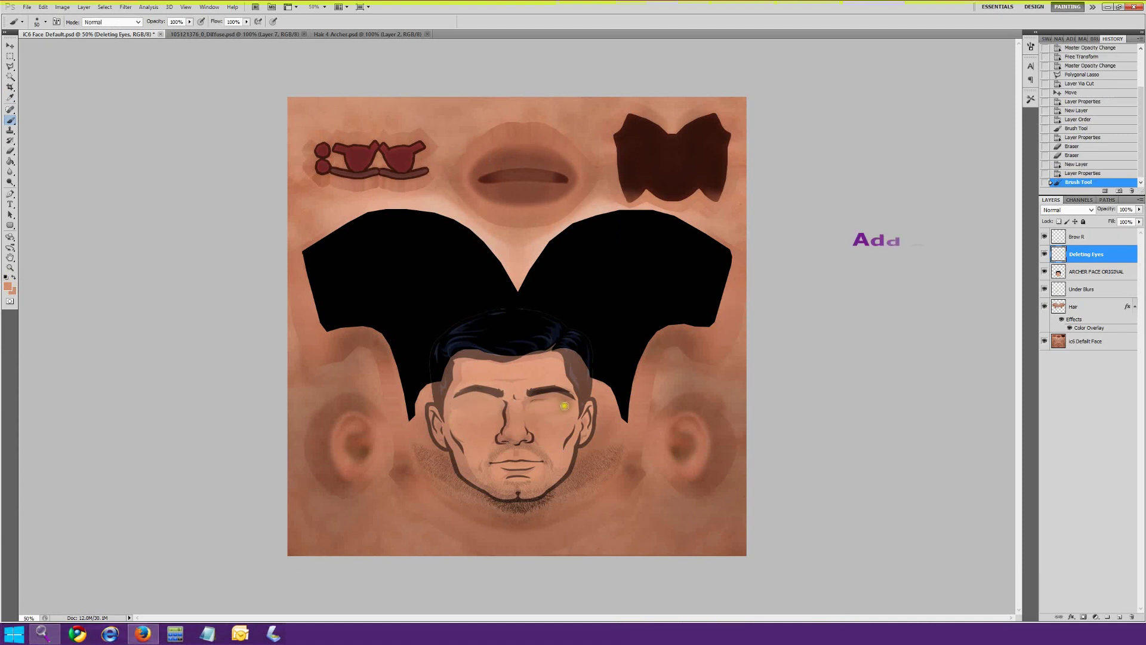
# - Add a Deleting Jaw Outline layer above Deleting Eyes and paint skin tone over the face's jaw outline and ears
pyautogui.click(1120, 617)
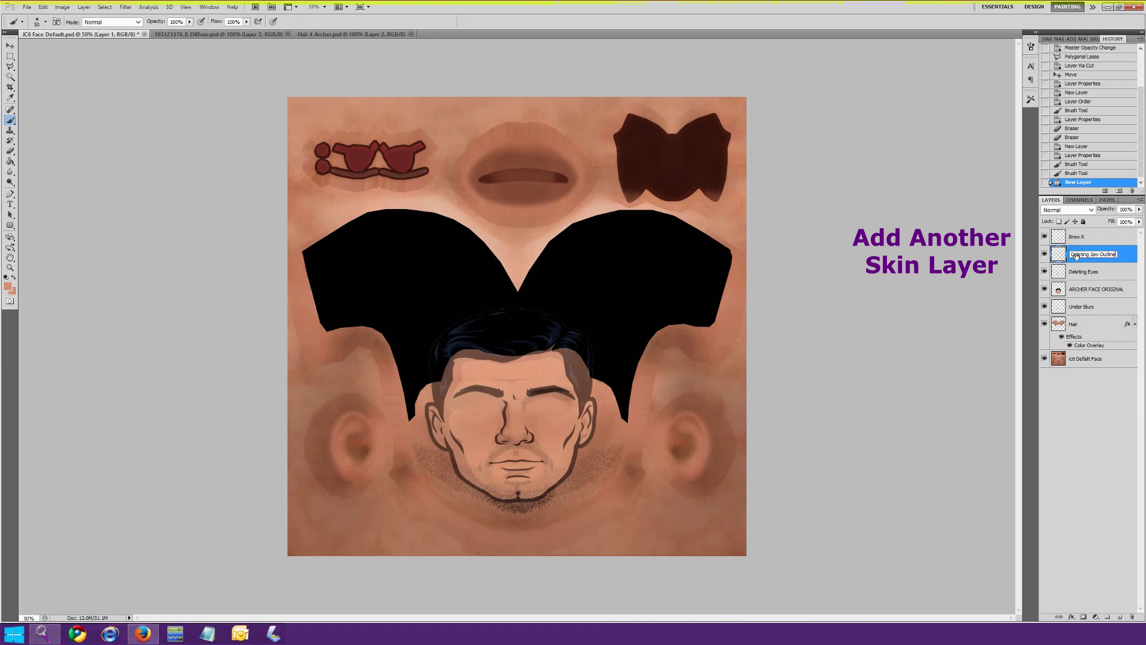
pyautogui.click(954, 315)
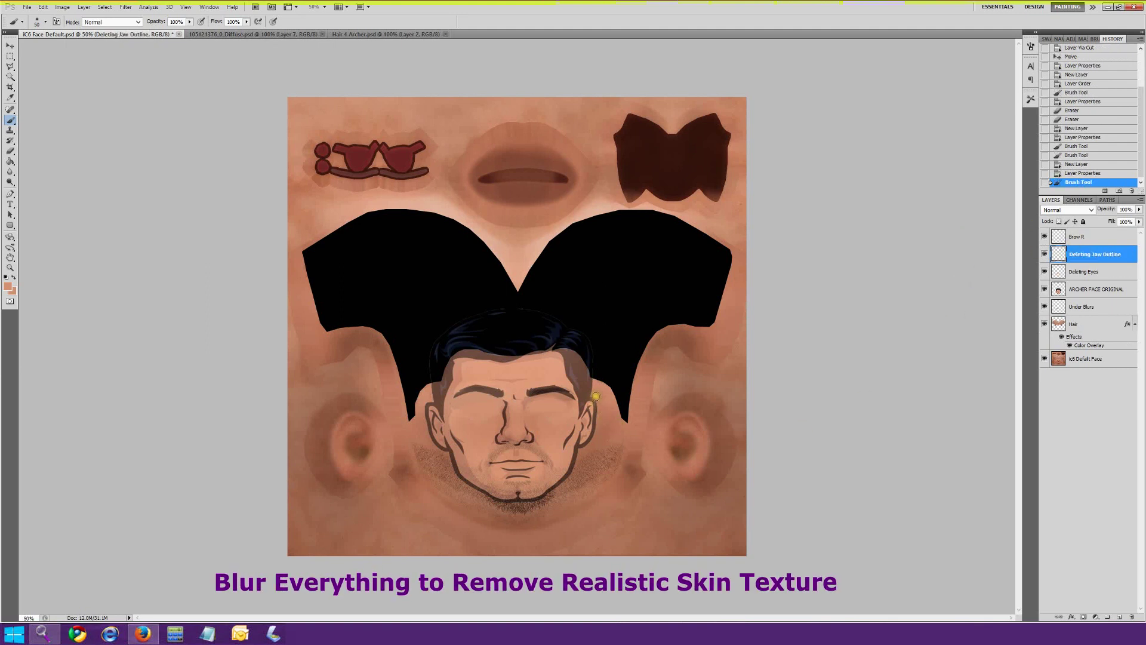
pyautogui.press(']')
pyautogui.press(']')
pyautogui.press(']')
pyautogui.press(']')
pyautogui.moveTo(594, 399)
pyautogui.mouseDown()
pyautogui.moveTo(584, 438)
pyautogui.moveTo(587, 395)
pyautogui.moveTo(568, 366)
pyautogui.moveTo(578, 441)
pyautogui.moveTo(540, 494)
pyautogui.moveTo(479, 488)
pyautogui.mouseUp()
pyautogui.click(8, 287)
pyautogui.click(588, 122)
pyautogui.press('b')
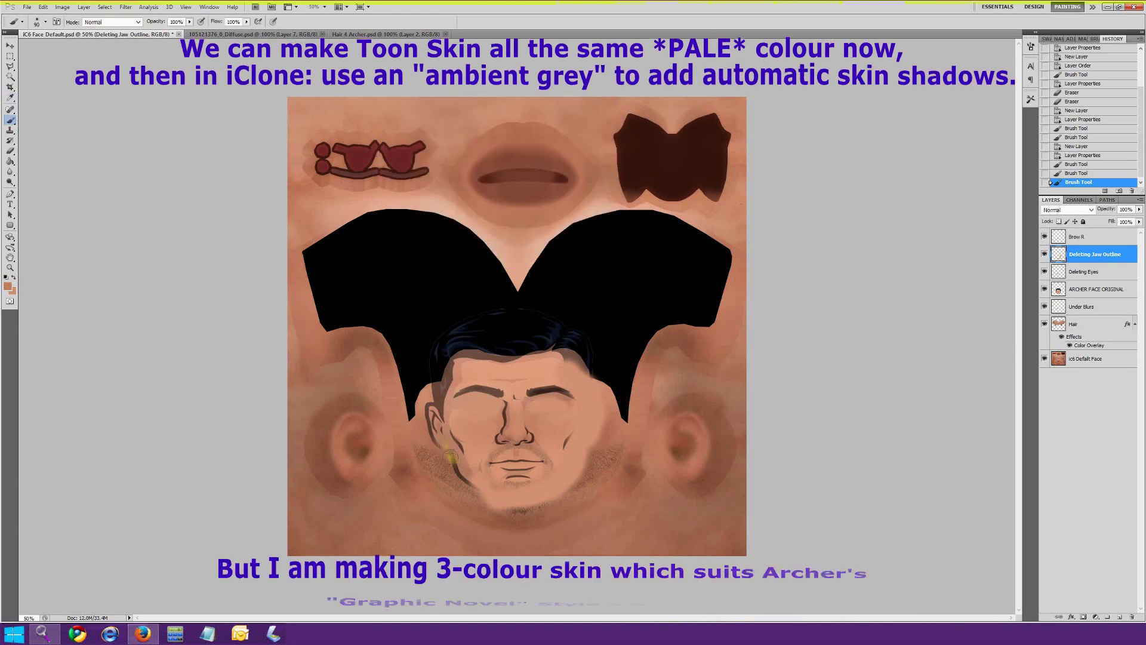
pyautogui.moveTo(472, 478)
pyautogui.mouseDown()
pyautogui.moveTo(431, 418)
pyautogui.moveTo(456, 365)
pyautogui.mouseUp()
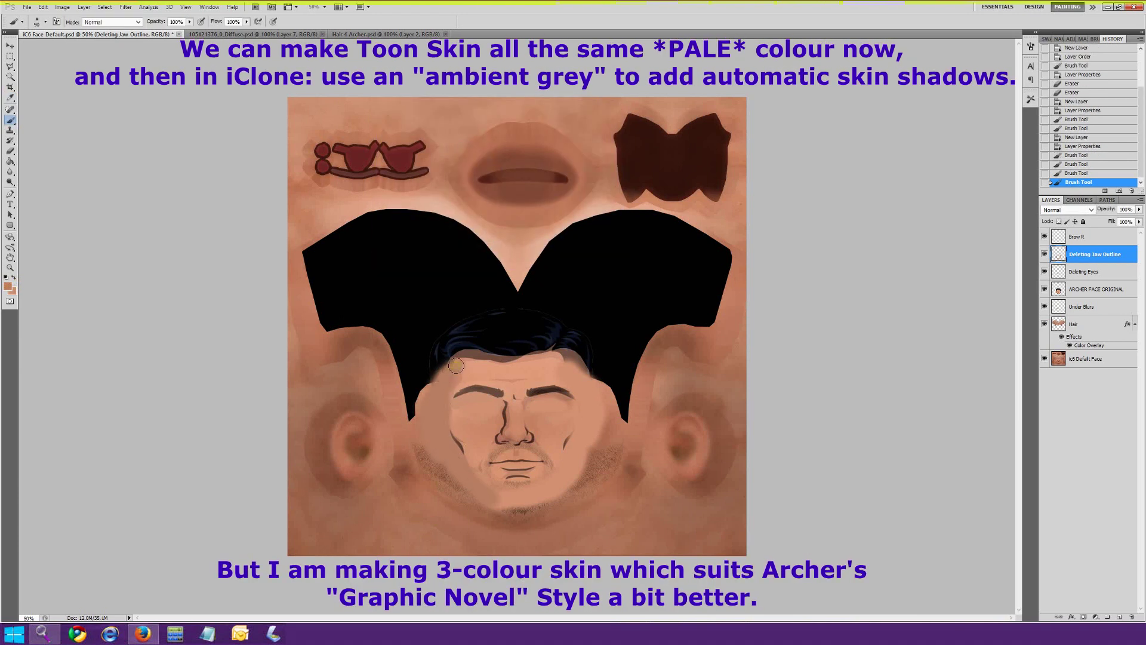
pyautogui.click(441, 386)
# - Paint over the stubble around the chin, jaw and upper neck with a larger skin-tone brush
pyautogui.press(']')
pyautogui.press(']')
pyautogui.press(']')
pyautogui.press(']')
pyautogui.press(']')
pyautogui.moveTo(598, 460)
pyautogui.mouseDown()
pyautogui.moveTo(543, 510)
pyautogui.moveTo(499, 515)
pyautogui.mouseUp()
pyautogui.moveTo(616, 454); pyautogui.dragTo(607, 468)
pyautogui.moveTo(555, 496); pyautogui.dragTo(526, 505)
pyautogui.moveTo(425, 439); pyautogui.dragTo(496, 504)
# - Resample the foreground skin tone and paint over the shaded hairline across the forehead and temples
pyautogui.click(8, 287)
pyautogui.click(600, 123)
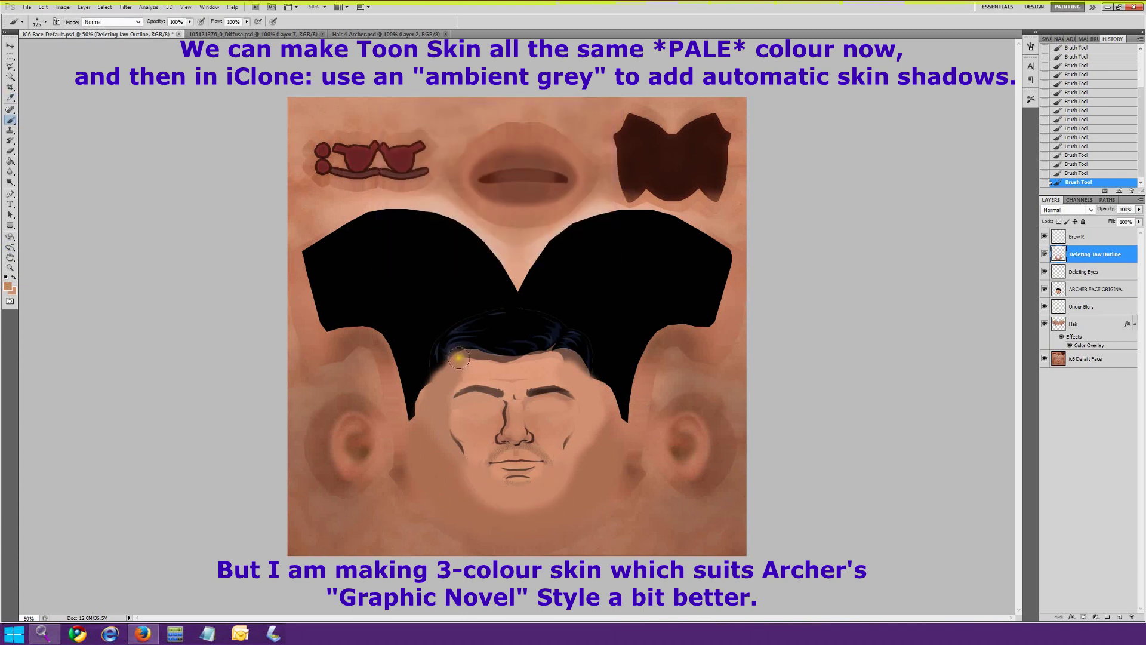
pyautogui.moveTo(459, 358)
pyautogui.mouseDown()
pyautogui.moveTo(547, 360)
pyautogui.moveTo(586, 390)
pyautogui.mouseUp()
# - Hide Deleting Jaw Outline and cut the lassoed hair highlights from ARCHER FACE ORIGINAL onto their own layer
pyautogui.click(1096, 289)
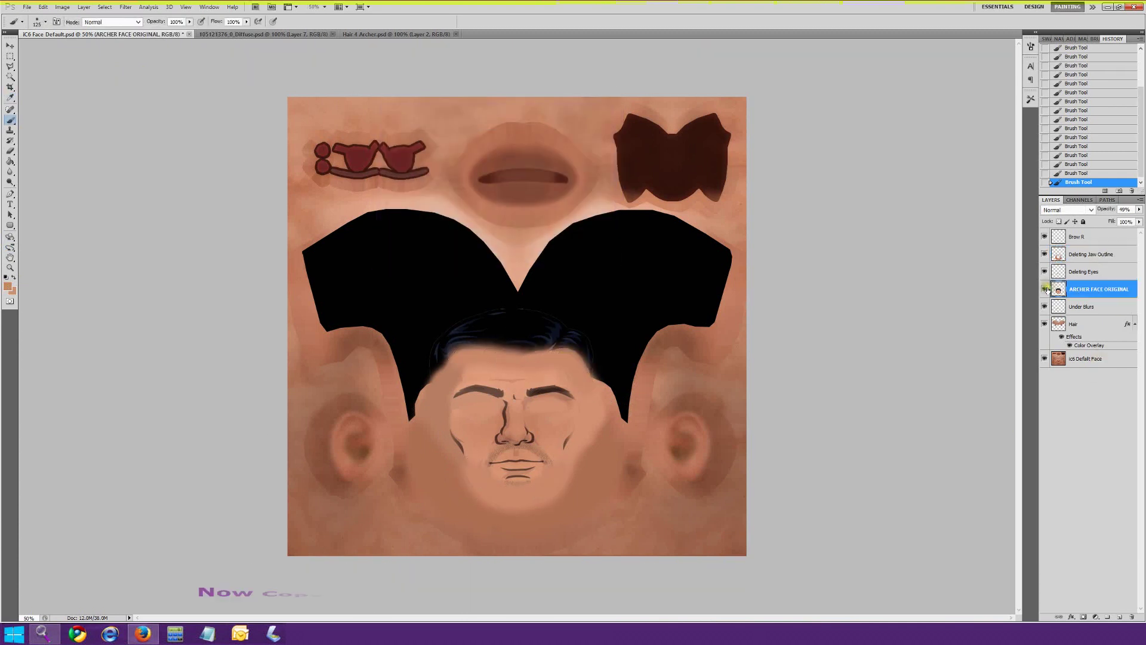
pyautogui.click(1045, 254)
pyautogui.click(1045, 253)
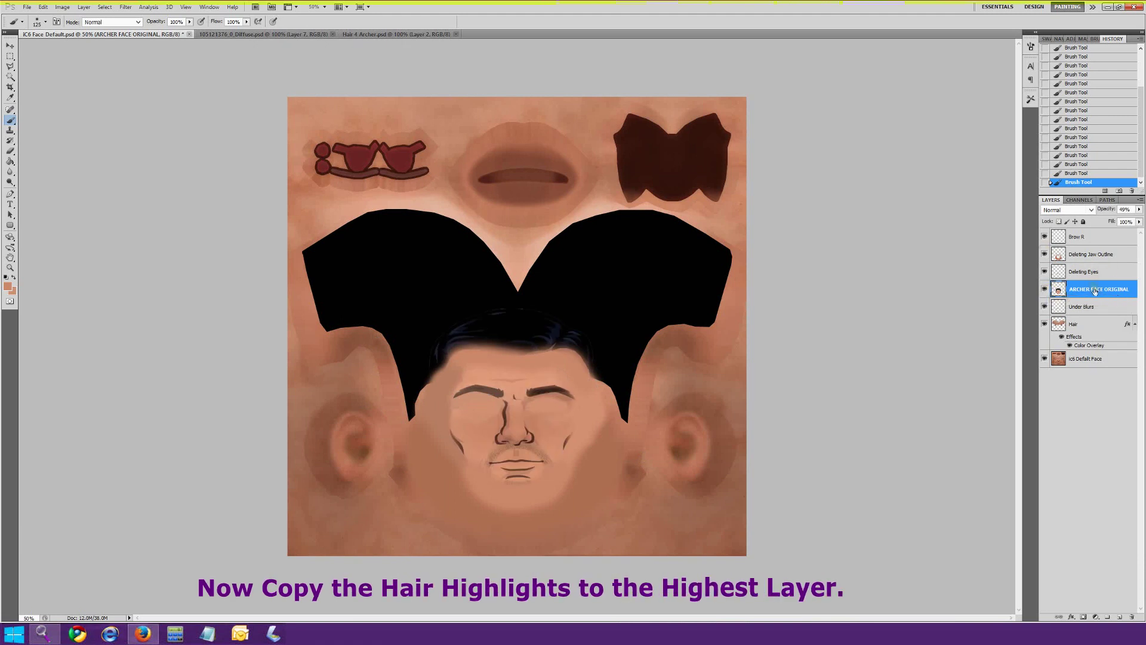
pyautogui.click(1044, 254)
pyautogui.press('l')
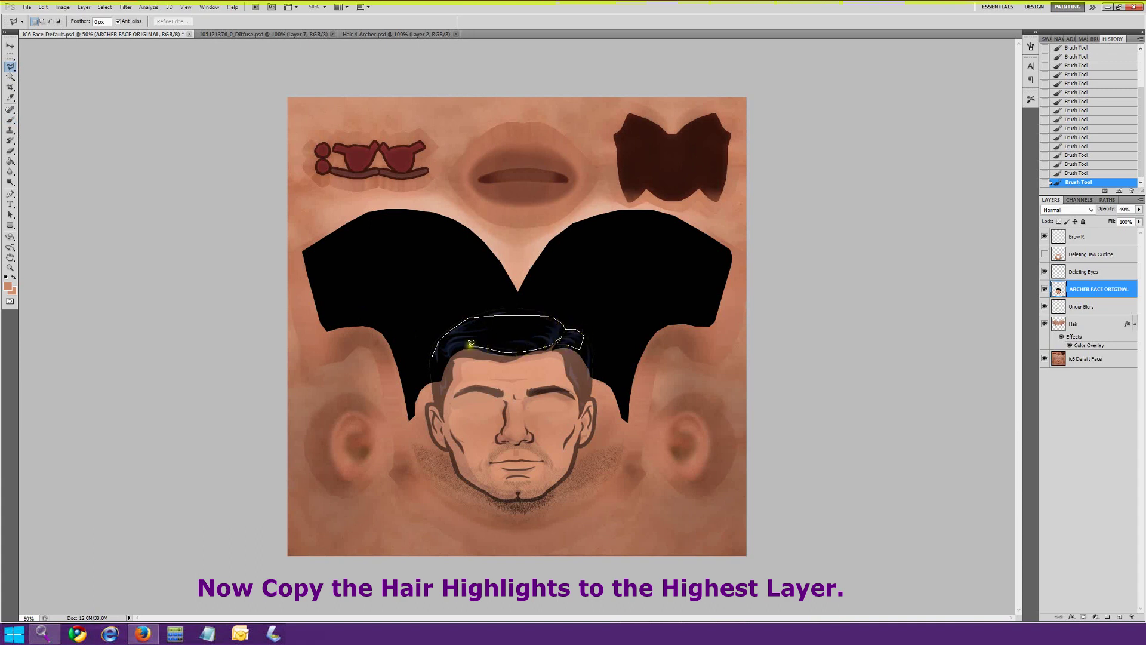
pyautogui.rightClick(564, 351)
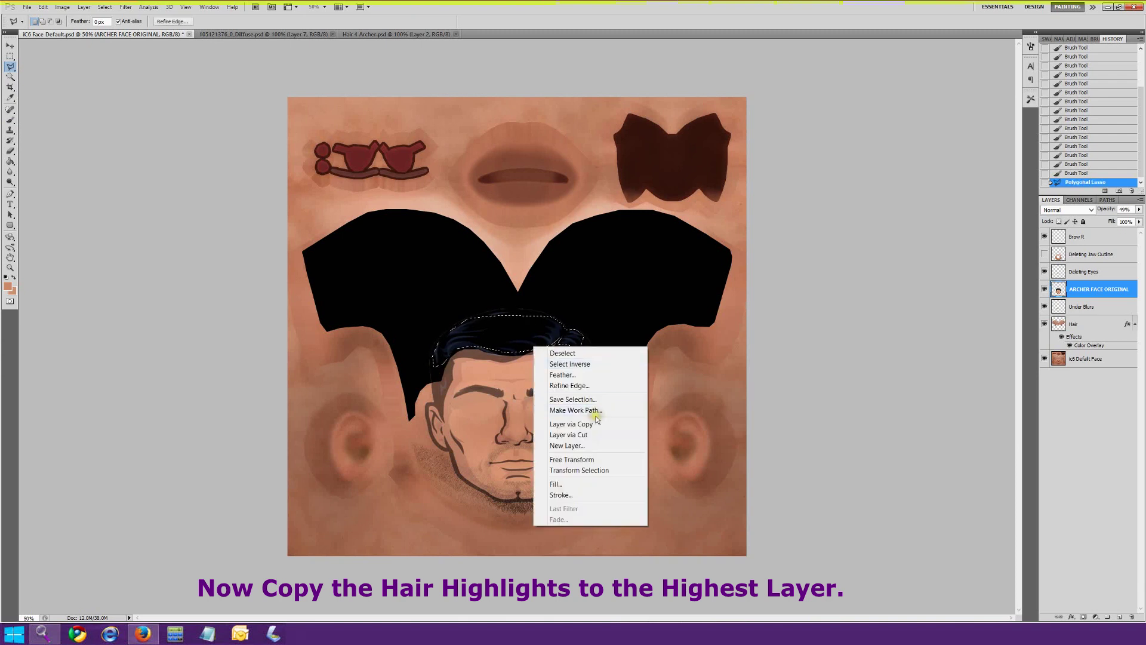
pyautogui.click(562, 439)
# - Move the cut-out hair layer to the top of the stack as Hair Highlights and place the Hair layer directly beneath it
pyautogui.moveTo(1074, 289); pyautogui.dragTo(1077, 237)
pyautogui.doubleClick(1077, 238)
pyautogui.write('Hair Hi')
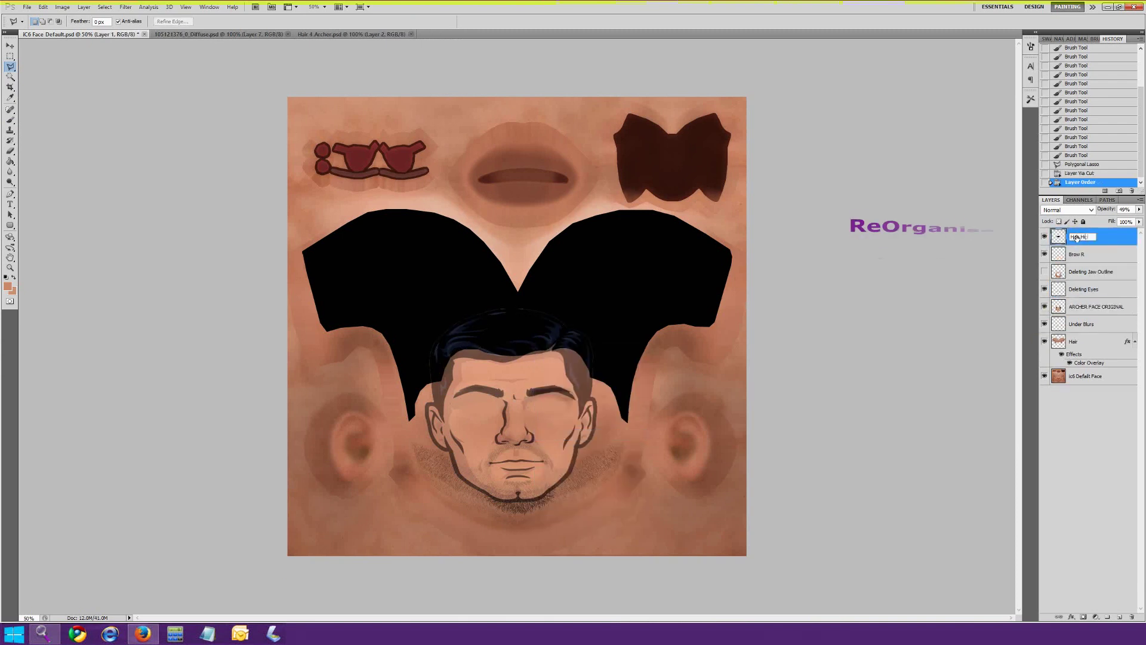
pyautogui.write('ghlights')
pyautogui.click(1090, 344)
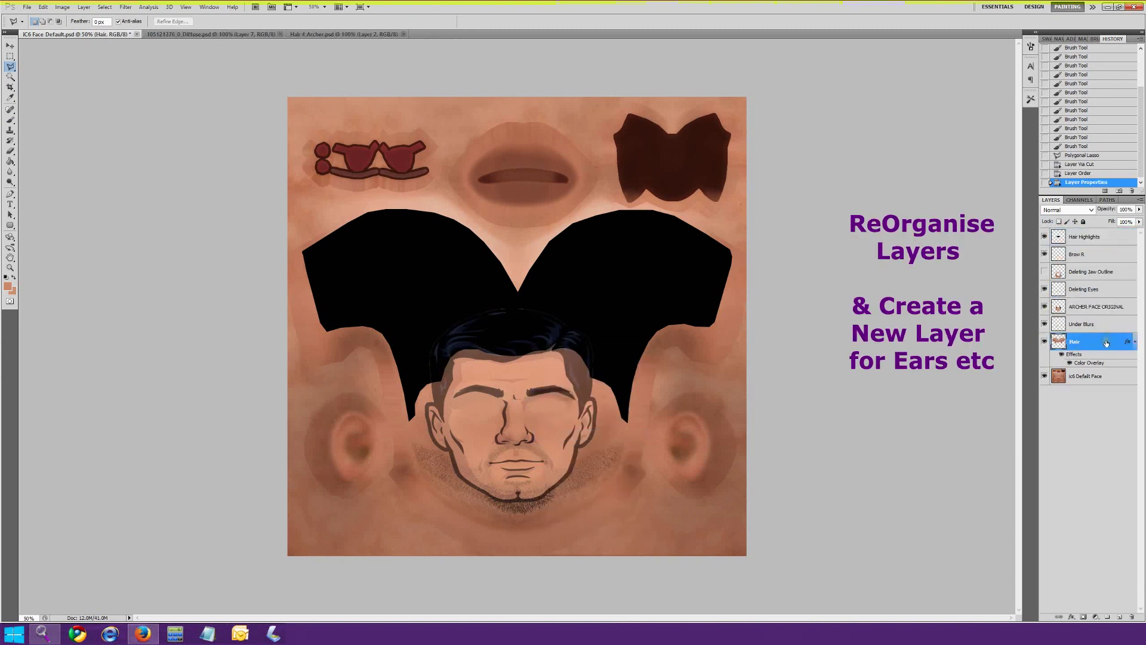
pyautogui.moveTo(1106, 342); pyautogui.dragTo(1104, 254)
# - Show the Deleting Jaw Outline layer again and raise the opacity of ARCHER FACE ORIGINAL
pyautogui.click(1092, 341)
pyautogui.click(1045, 341)
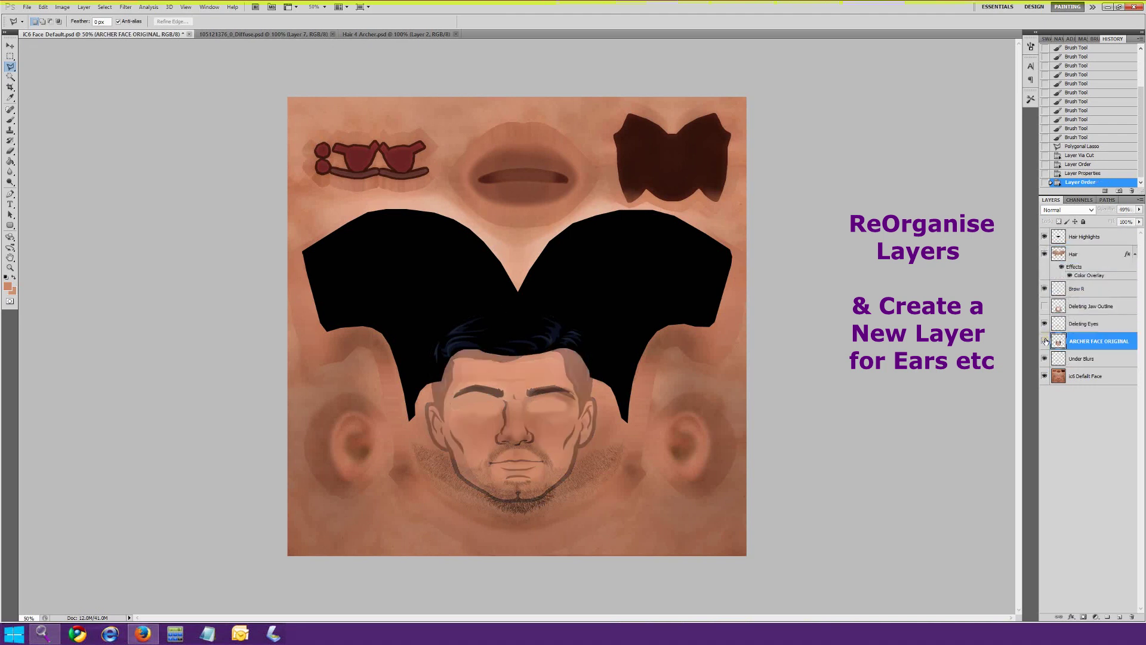
pyautogui.click(1046, 341)
pyautogui.click(1046, 306)
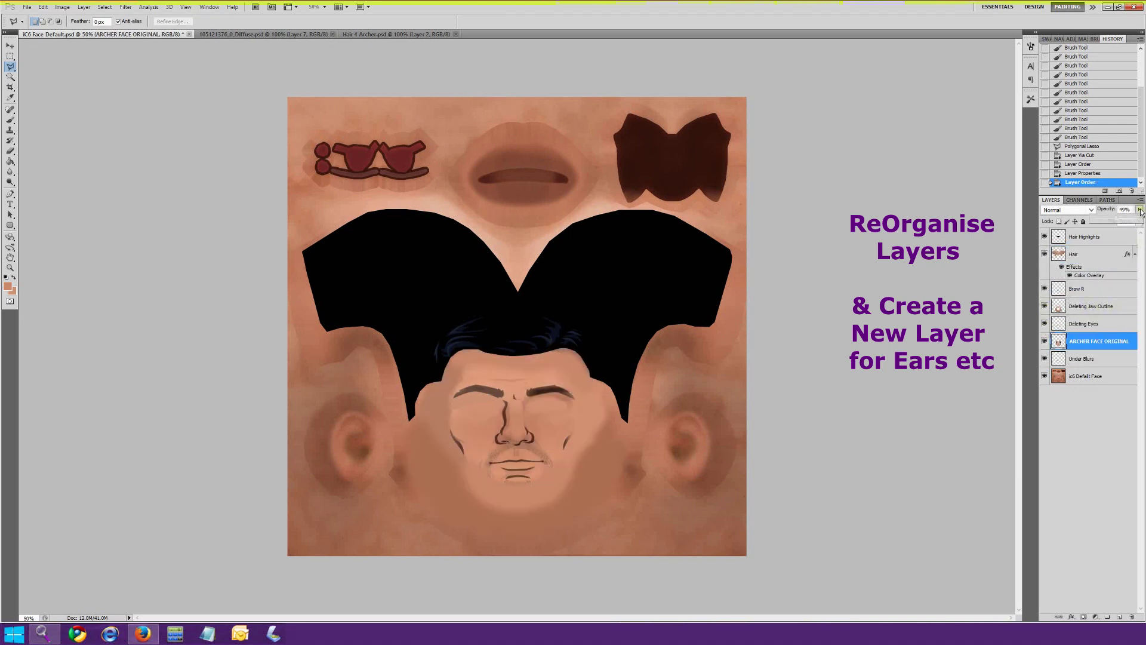
pyautogui.moveTo(1141, 211); pyautogui.dragTo(1144, 218)
# - Add a new layer named Ears Etc directly above Deleting Jaw Outline
pyautogui.click(1118, 616)
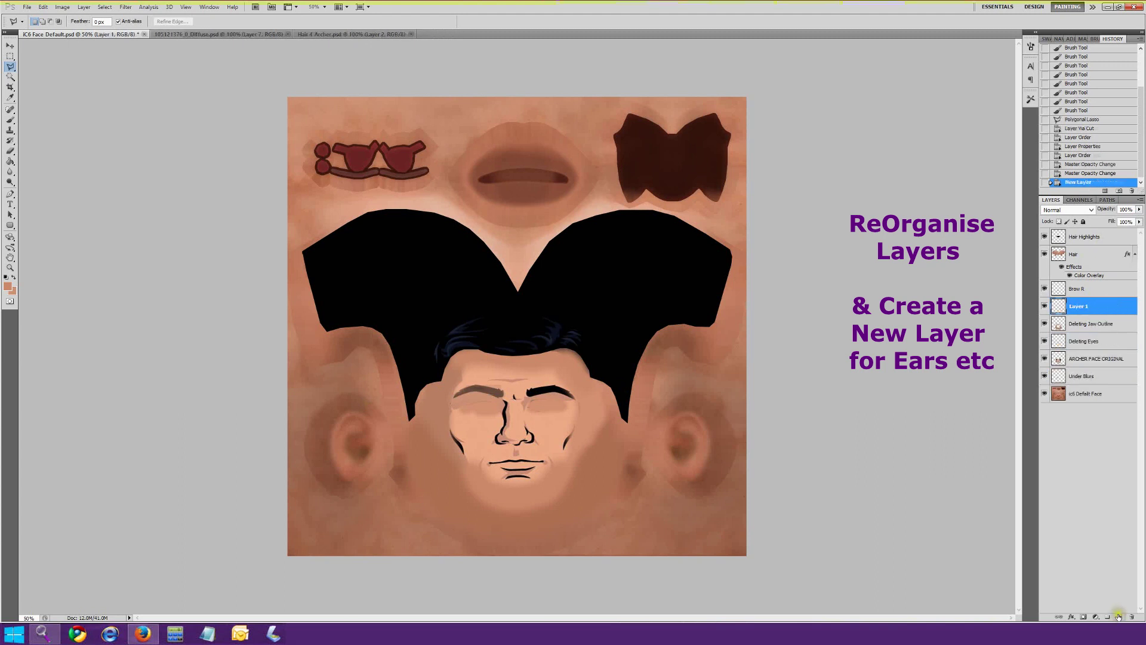
pyautogui.write('Ears Etc')
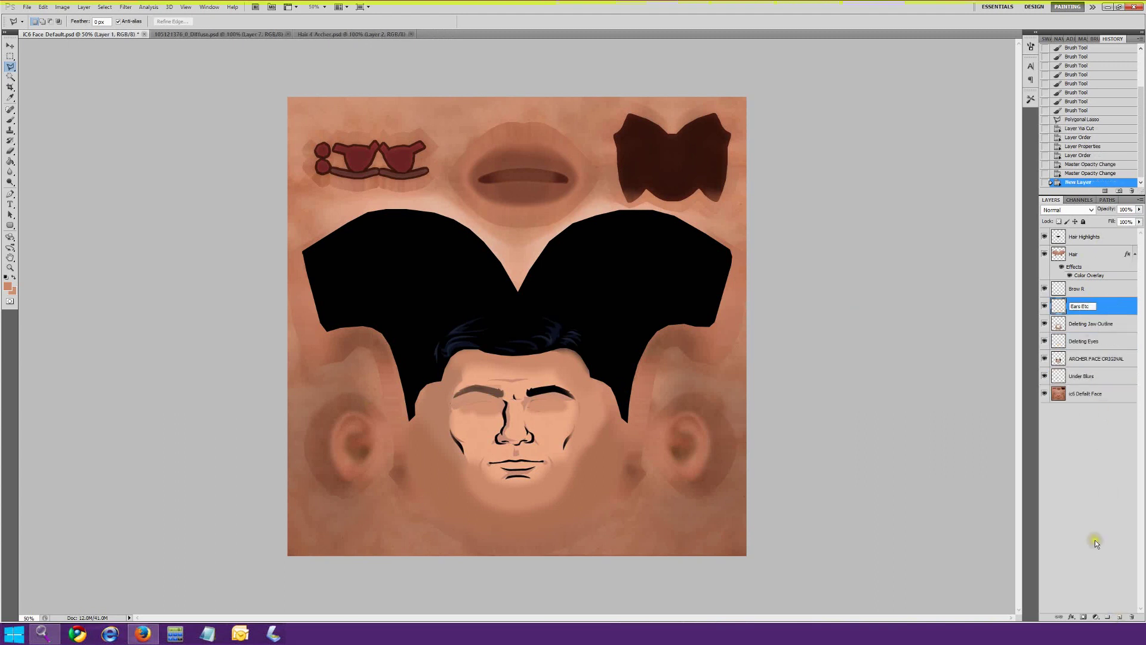
pyautogui.press('Return')
# - Paint flat skin tone over the ears and the surrounding realistic skin on Ears Etc, enlarging the brush for the wide areas
pyautogui.click(8, 287)
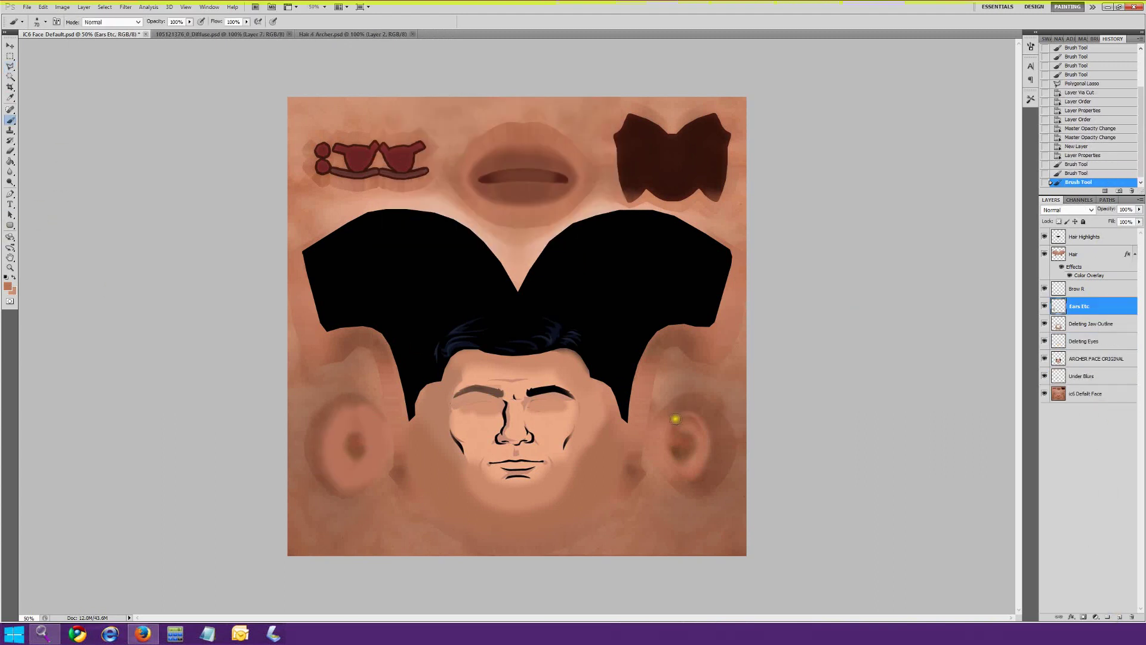
pyautogui.press(']')
pyautogui.press(']')
pyautogui.press(']')
pyautogui.press(']')
pyautogui.press(']')
pyautogui.moveTo(645, 478)
pyautogui.mouseDown()
pyautogui.moveTo(758, 397)
pyautogui.moveTo(678, 331)
pyautogui.moveTo(721, 233)
pyautogui.moveTo(660, 230)
pyautogui.mouseUp()
pyautogui.moveTo(550, 239)
pyautogui.mouseDown()
pyautogui.moveTo(366, 225)
pyautogui.moveTo(281, 530)
pyautogui.moveTo(274, 430)
pyautogui.moveTo(424, 208)
pyautogui.mouseUp()
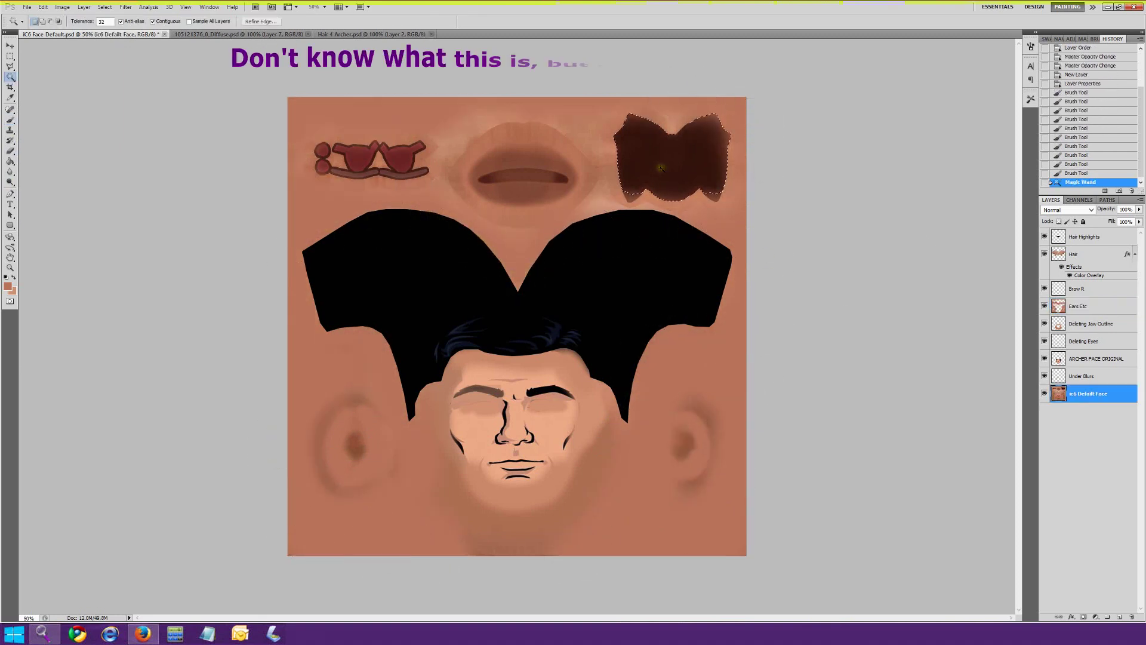
# - Cut the dark brown shape from the default face layer onto a layer named Whatever this is, placed above Hair
pyautogui.rightClick(697, 163)
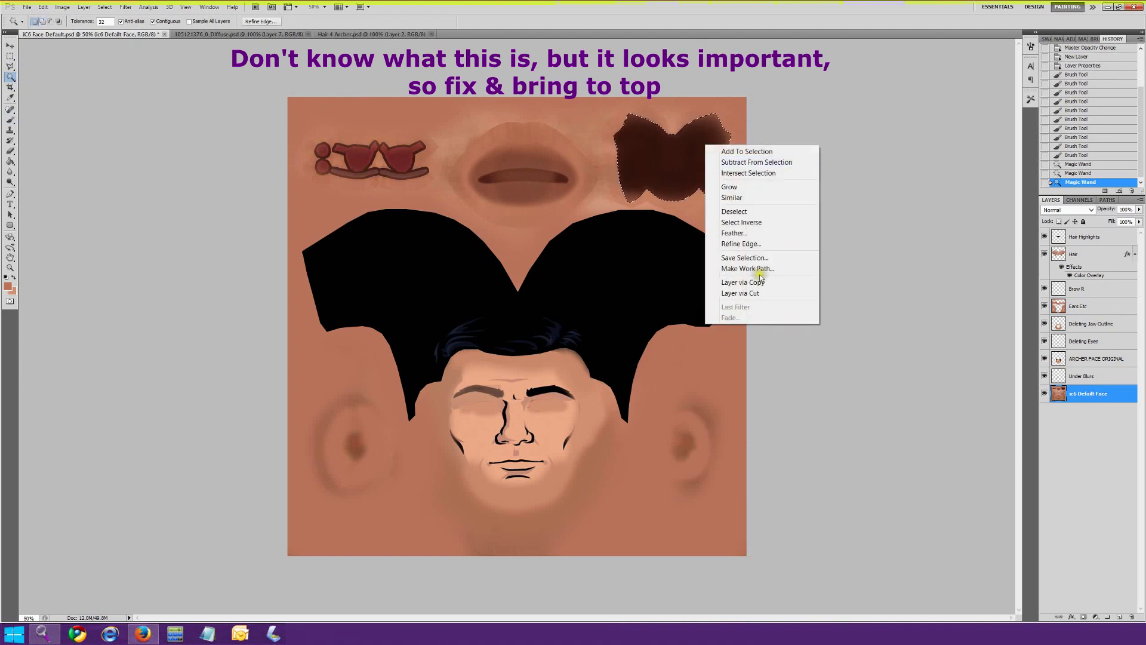
pyautogui.click(740, 296)
pyautogui.moveTo(1112, 394); pyautogui.dragTo(1099, 249)
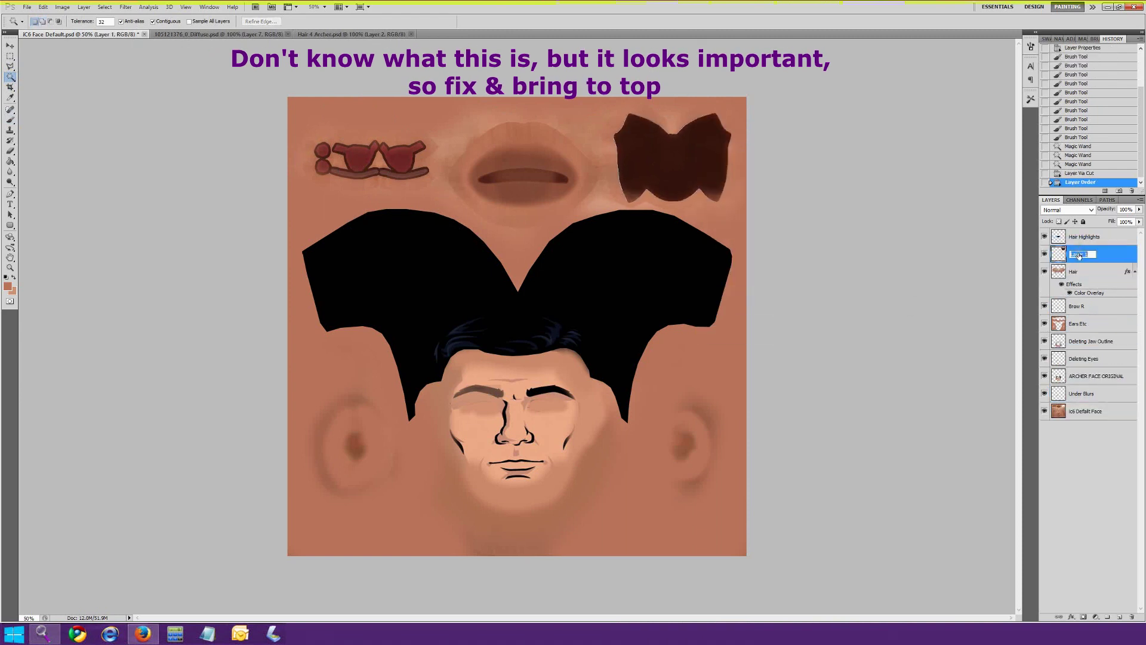
pyautogui.write('Whatever this is')
# - Outline the separate mouth patch on the default face layer with the Polygonal Lasso
pyautogui.click(1088, 411)
pyautogui.press('l')
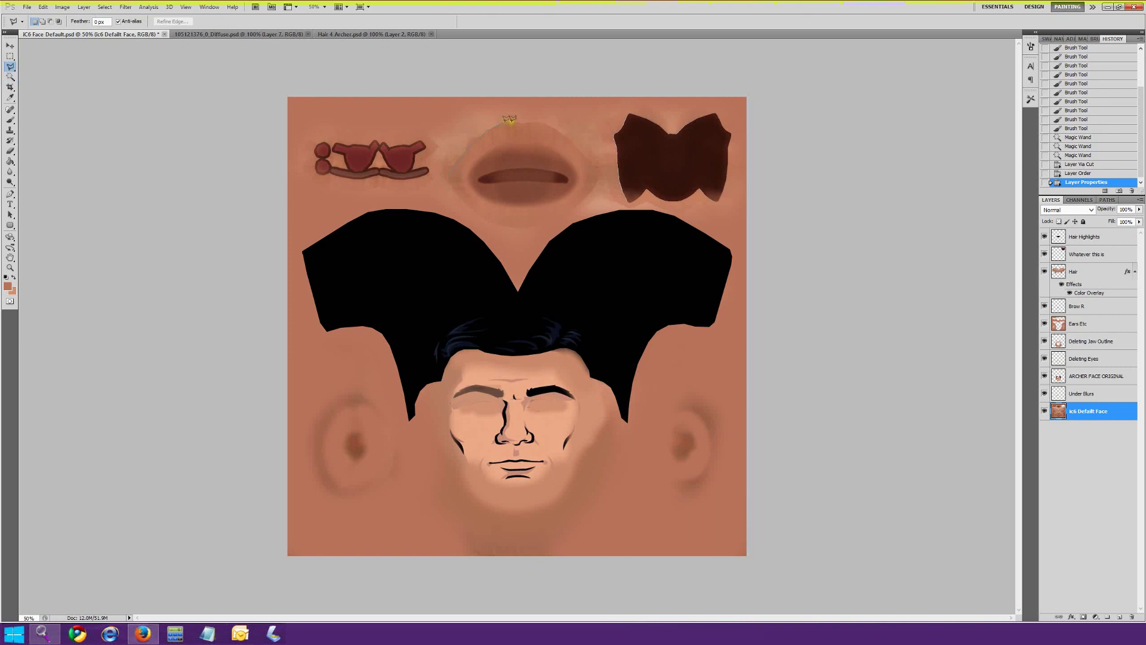
pyautogui.click(542, 122)
pyautogui.click(596, 173)
pyautogui.click(597, 184)
pyautogui.click(547, 227)
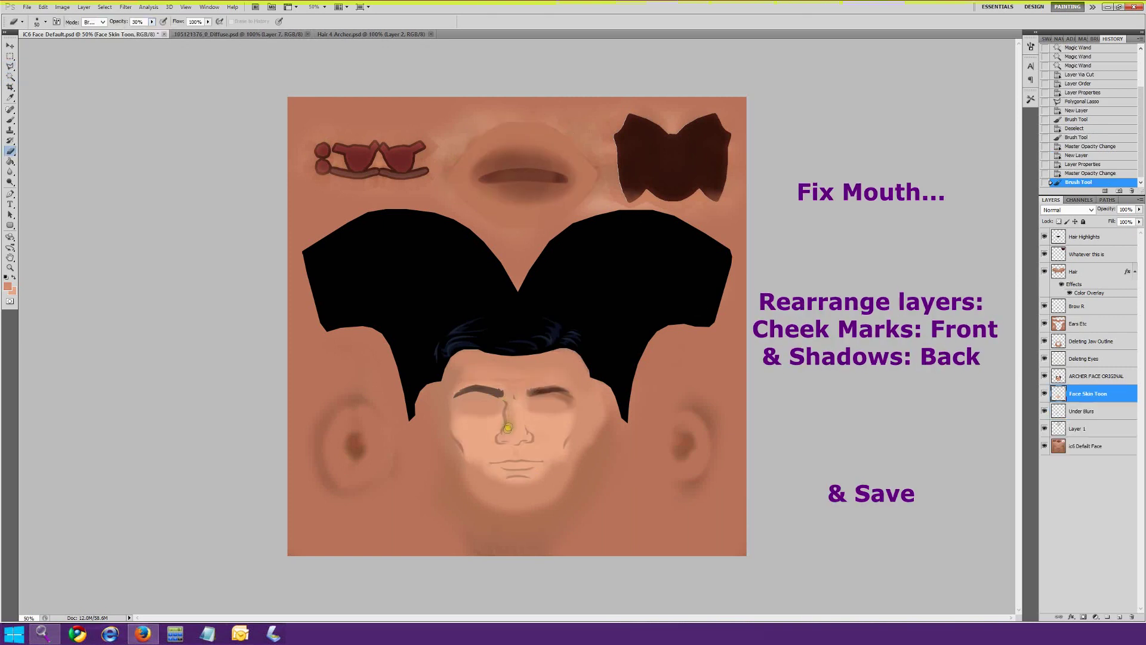
# - Soften the Face Skin Toon layer around the nose, mouth and cheek marks with the Eraser at 30% opacity
pyautogui.moveTo(507, 427)
pyautogui.mouseDown()
pyautogui.moveTo(528, 444)
pyautogui.moveTo(526, 475)
pyautogui.mouseUp()
pyautogui.moveTo(450, 443); pyautogui.dragTo(475, 450)
pyautogui.moveTo(562, 445); pyautogui.dragTo(574, 454)
pyautogui.moveTo(573, 454); pyautogui.dragTo(581, 459)
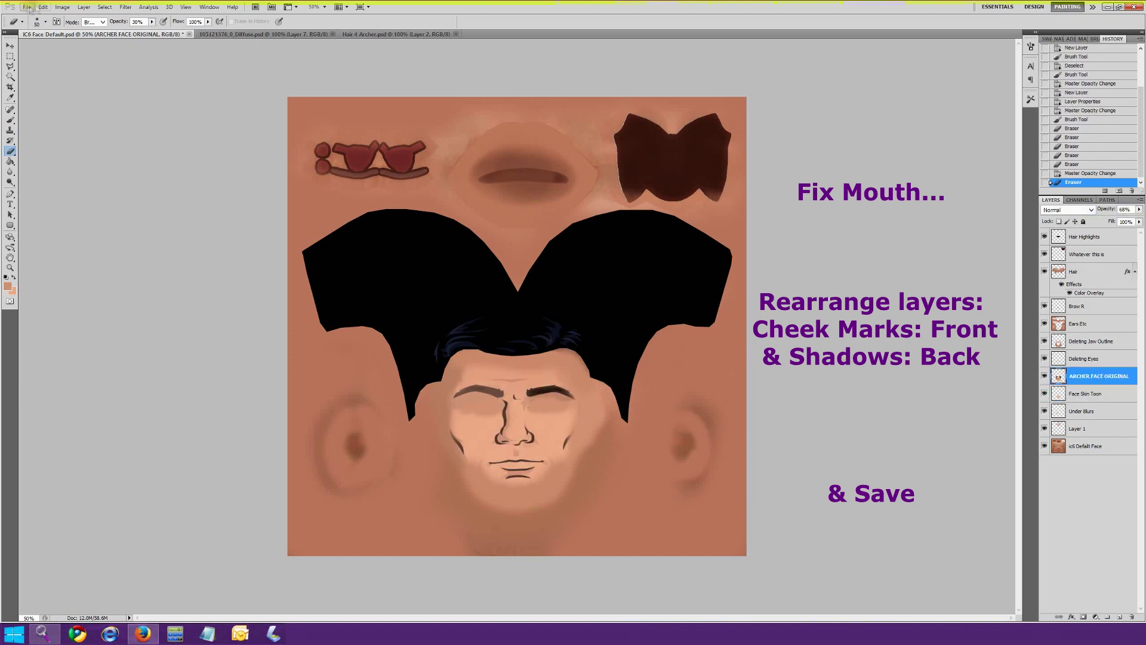
# - Save the finished face texture as a PNG file named iC6 Face TOON
pyautogui.click(27, 6)
pyautogui.click(48, 169)
pyautogui.click(418, 477)
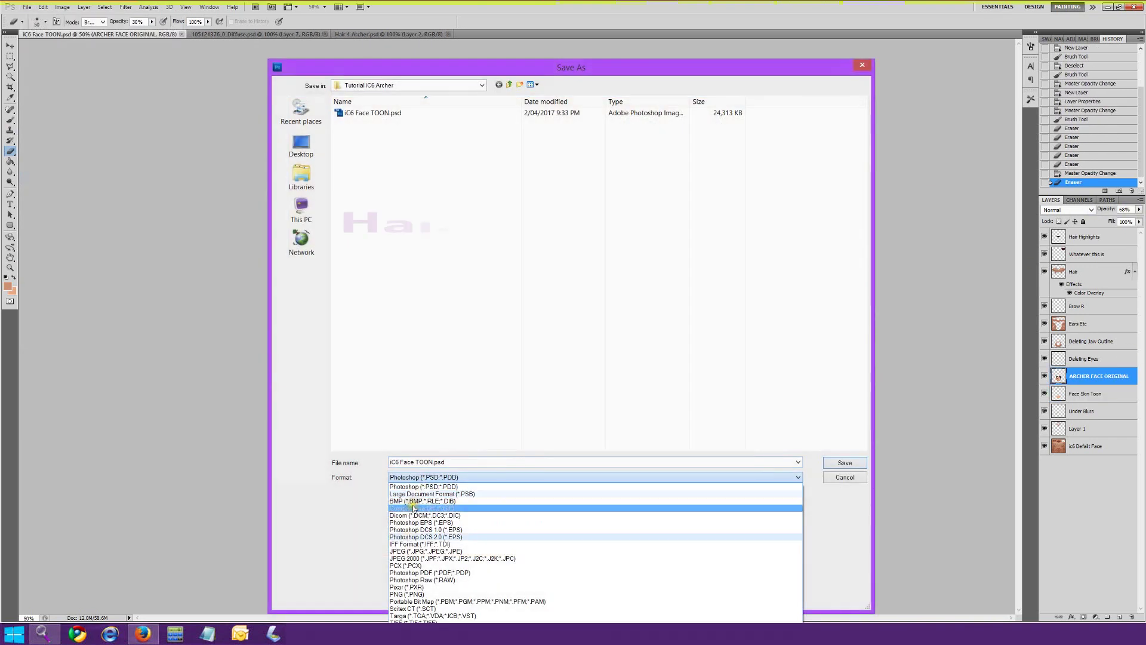
pyautogui.click(407, 588)
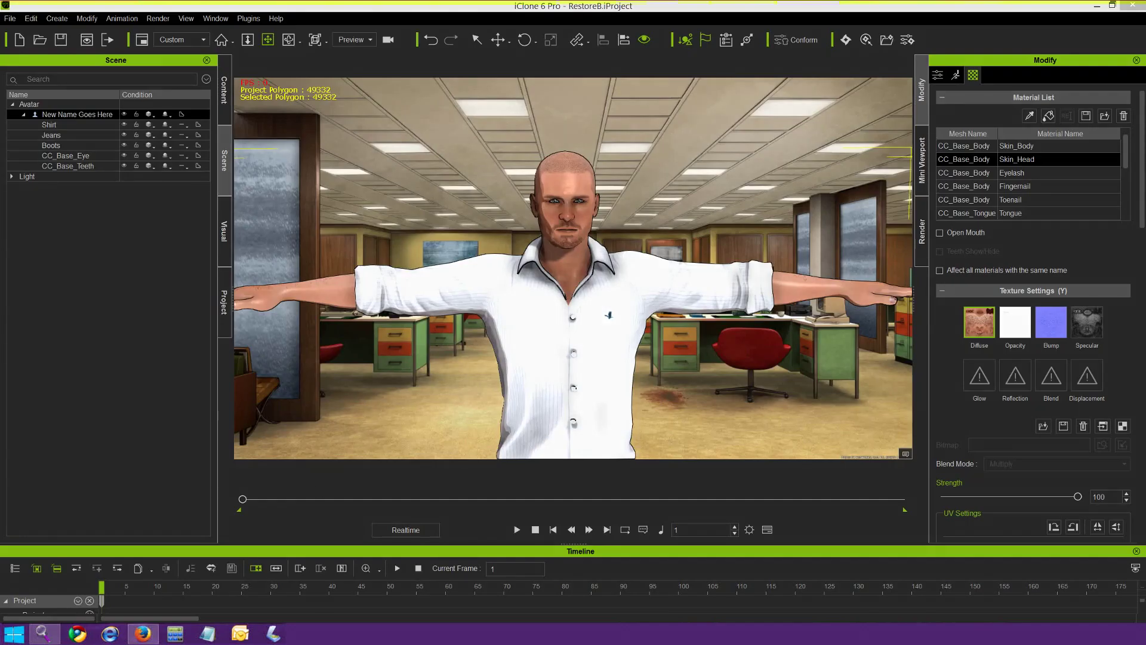
# - Switch to iClone, load iC6 Face TOON.png as the Diffuse texture of Skin_Head and inspect the head from the side
pyautogui.doubleClick(980, 323)
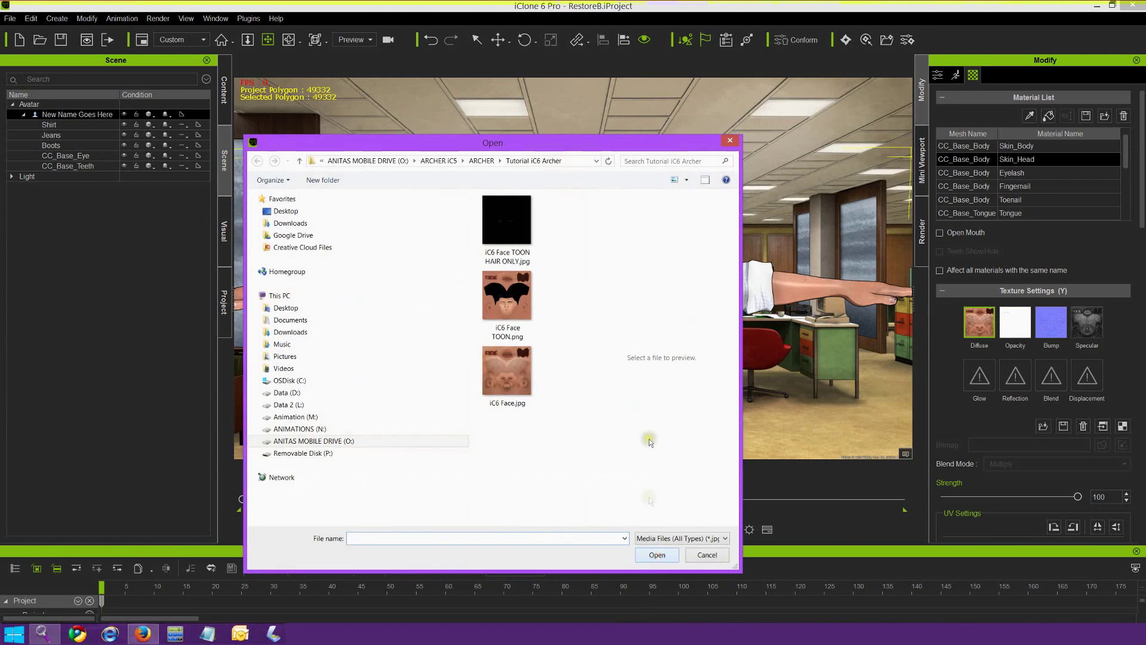
pyautogui.click(512, 298)
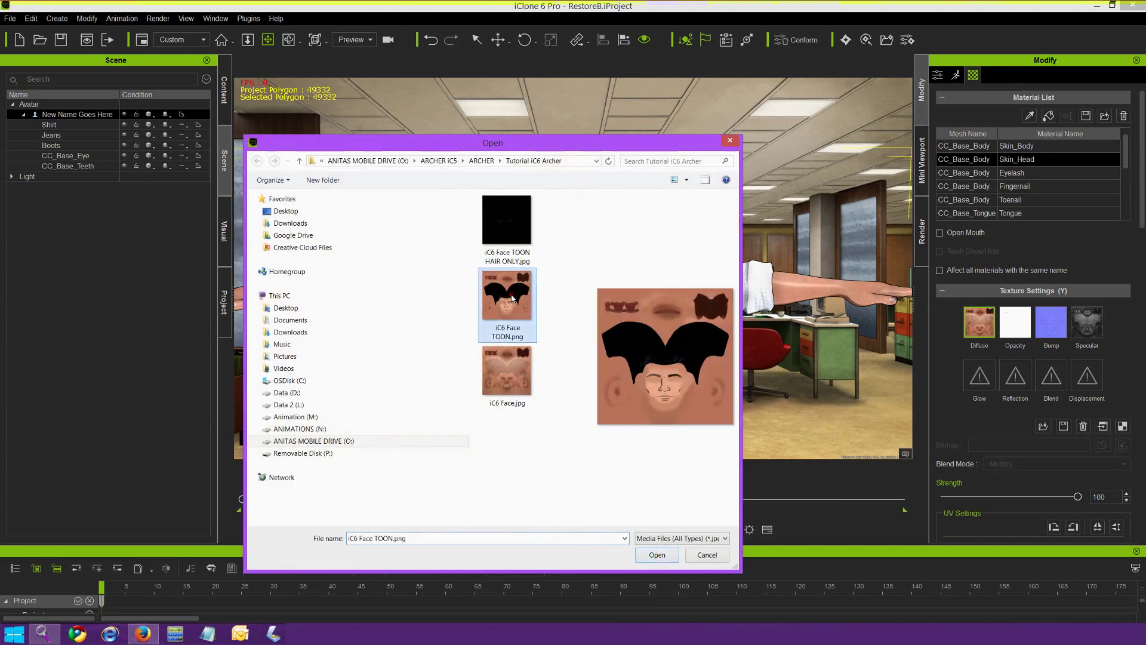
pyautogui.click(656, 555)
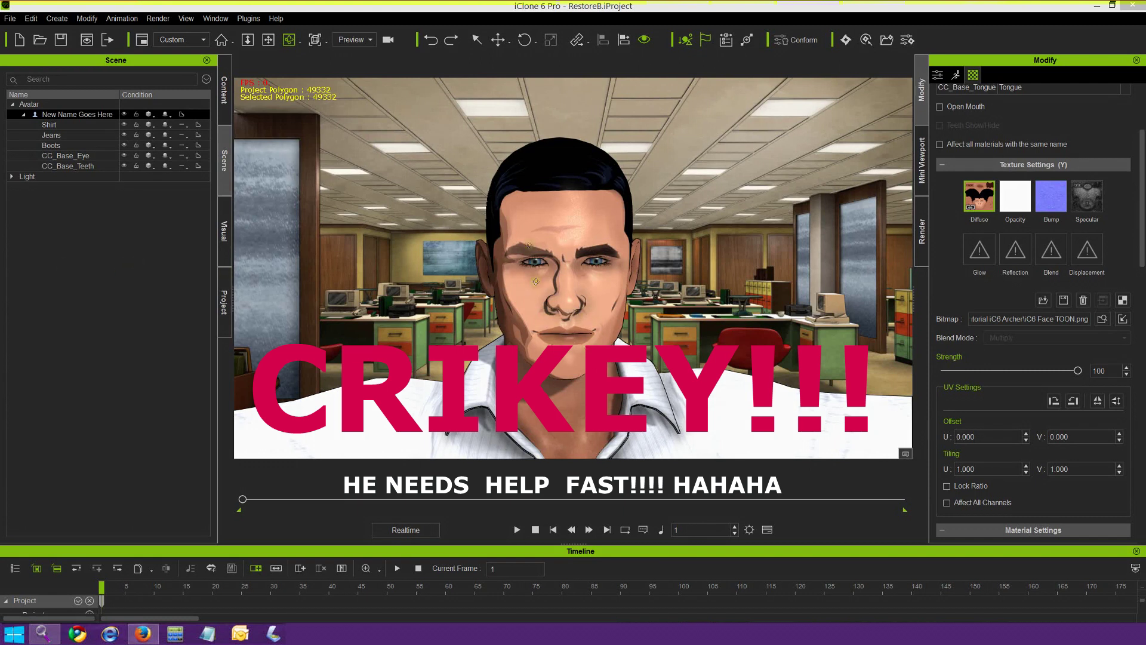
pyautogui.moveTo(535, 281); pyautogui.dragTo(310, 331)
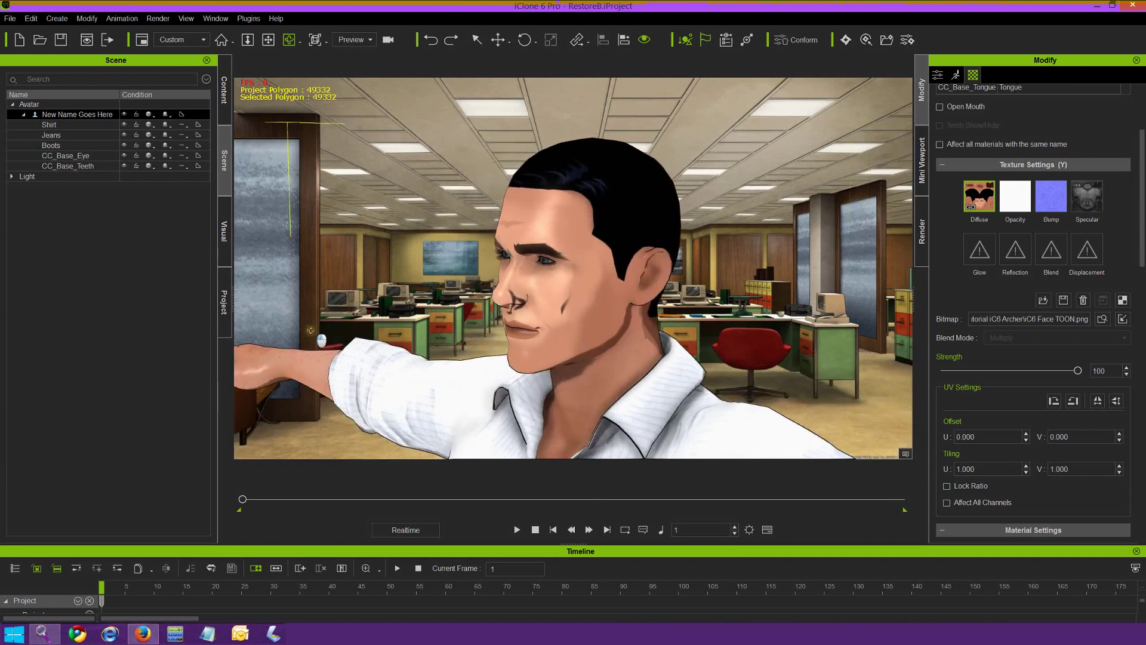
# - Check the head from the side, switch to Photoshop and reshape the eyebrow on the Brow R layer with Free Transform
pyautogui.moveTo(668, 388); pyautogui.dragTo(552, 394)
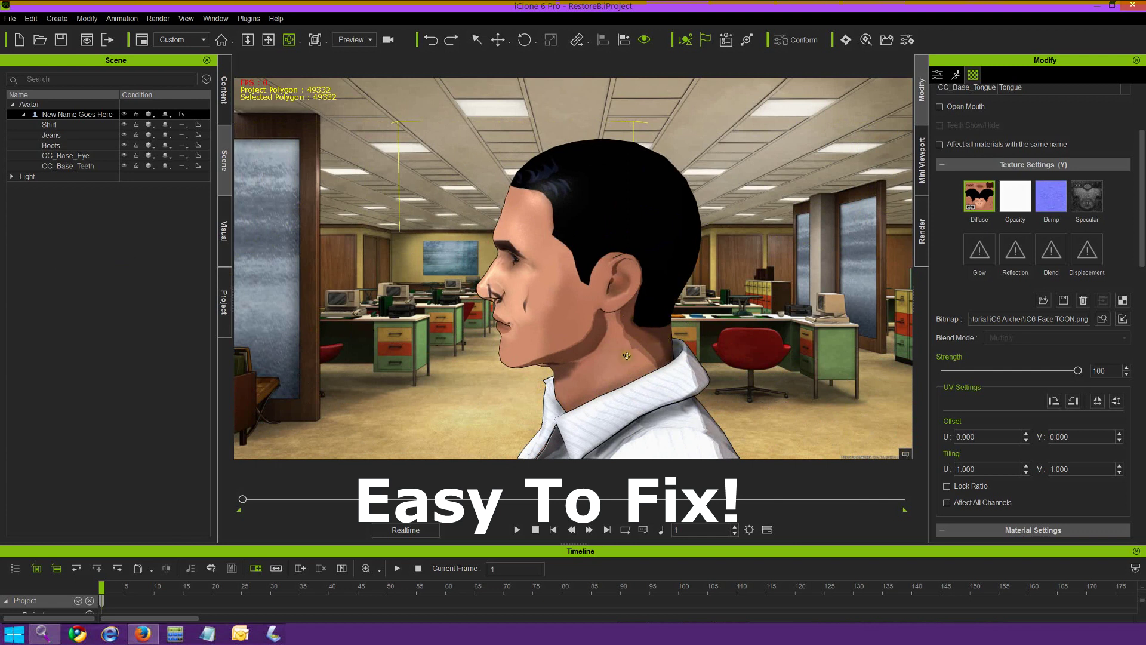
pyautogui.moveTo(450, 338); pyautogui.dragTo(597, 338)
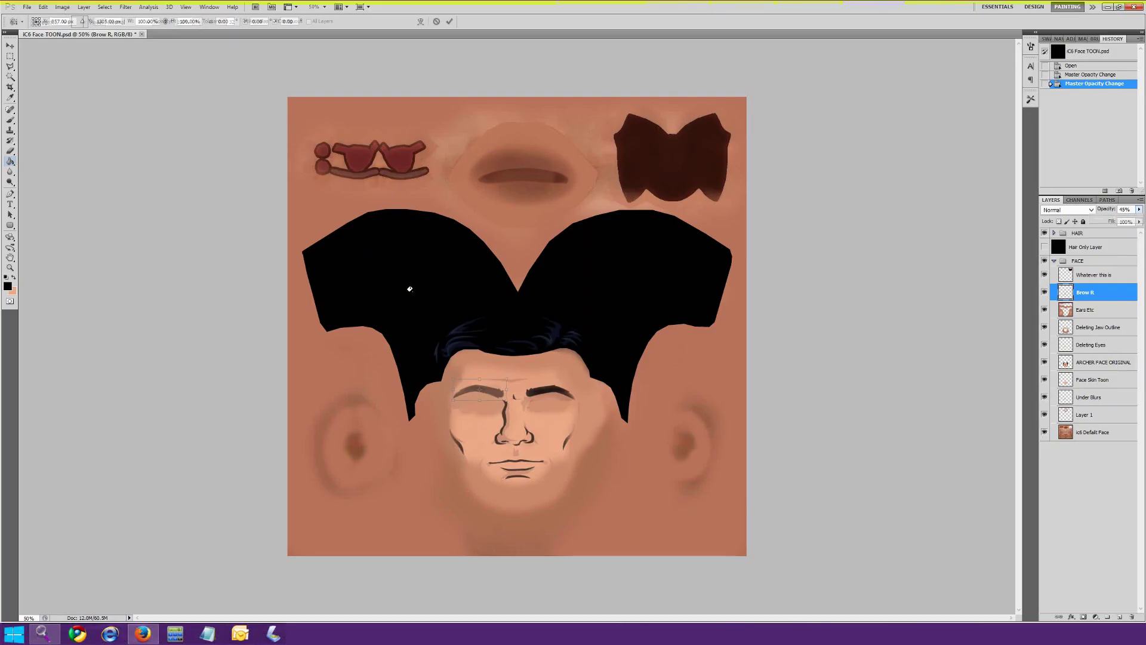
pyautogui.rightClick(486, 379)
pyautogui.click(523, 465)
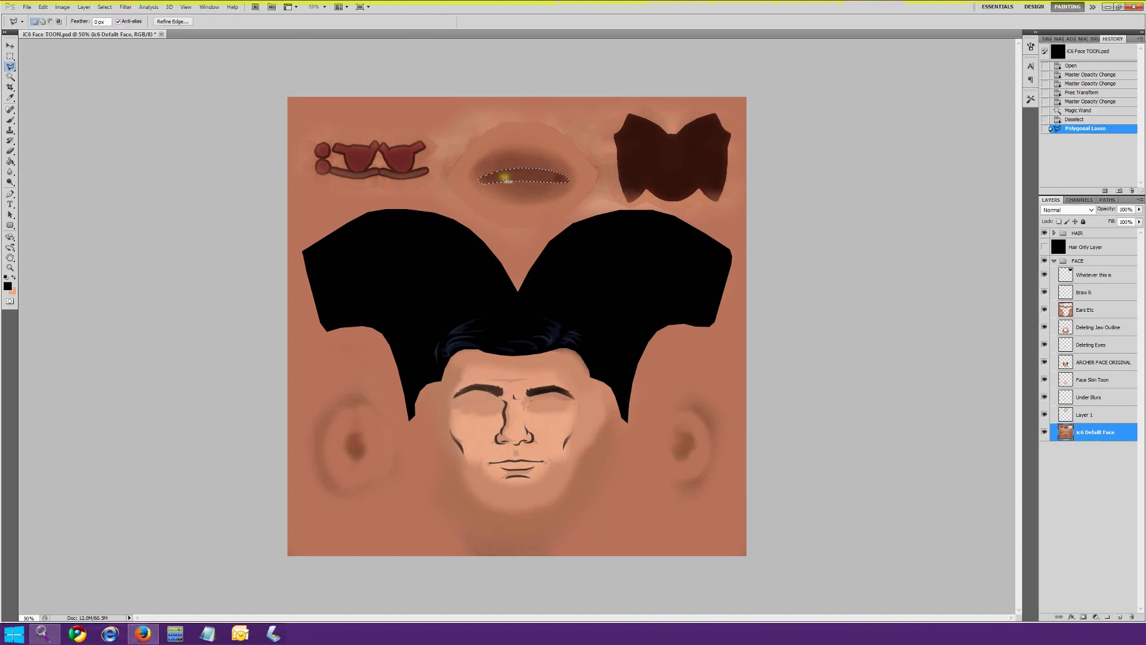
# - Cut the mouth patch to its own layer and bend it into an arch, and cut the feathered forehead line to another layer
pyautogui.rightClick(499, 173)
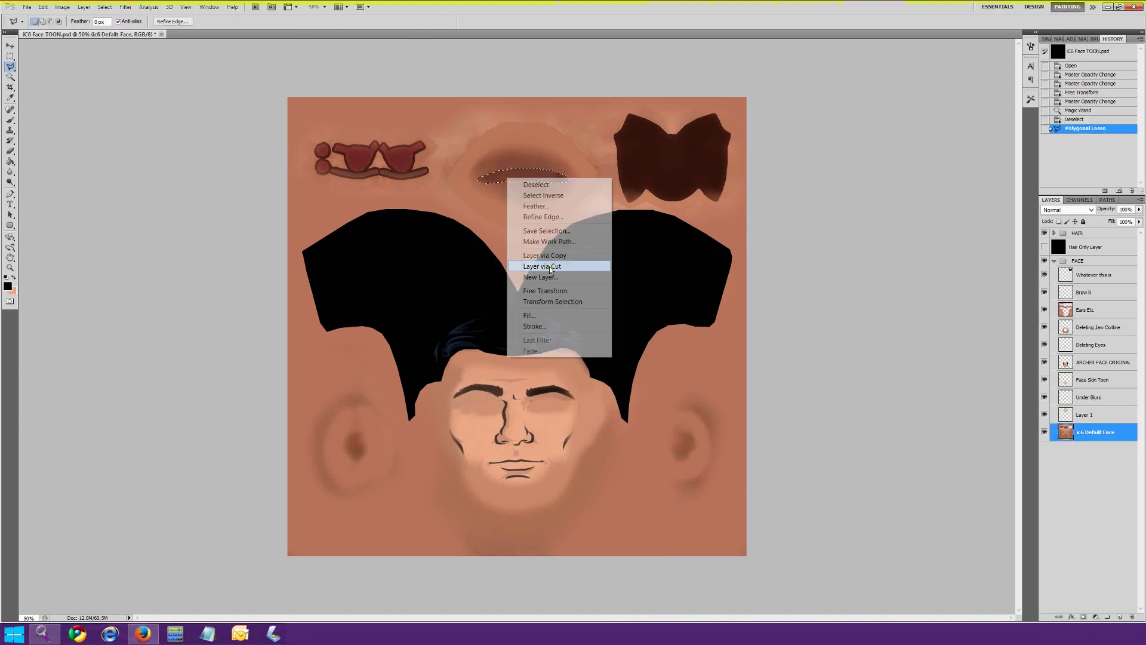
pyautogui.click(558, 264)
pyautogui.press('Return')
pyautogui.press('l')
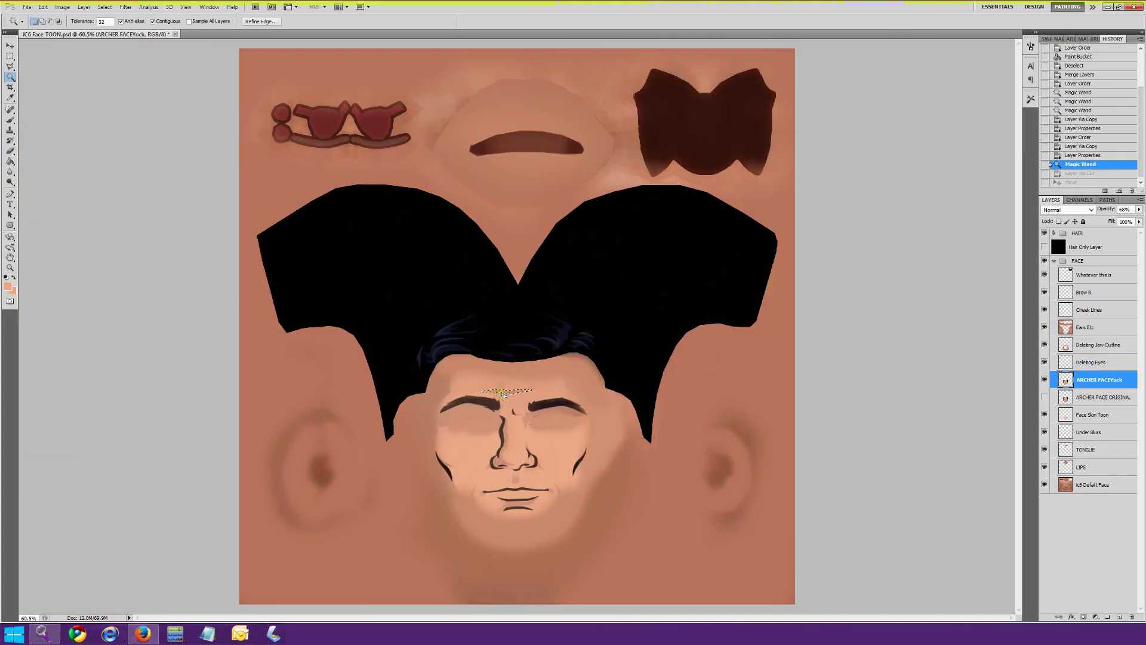
pyautogui.rightClick(504, 393)
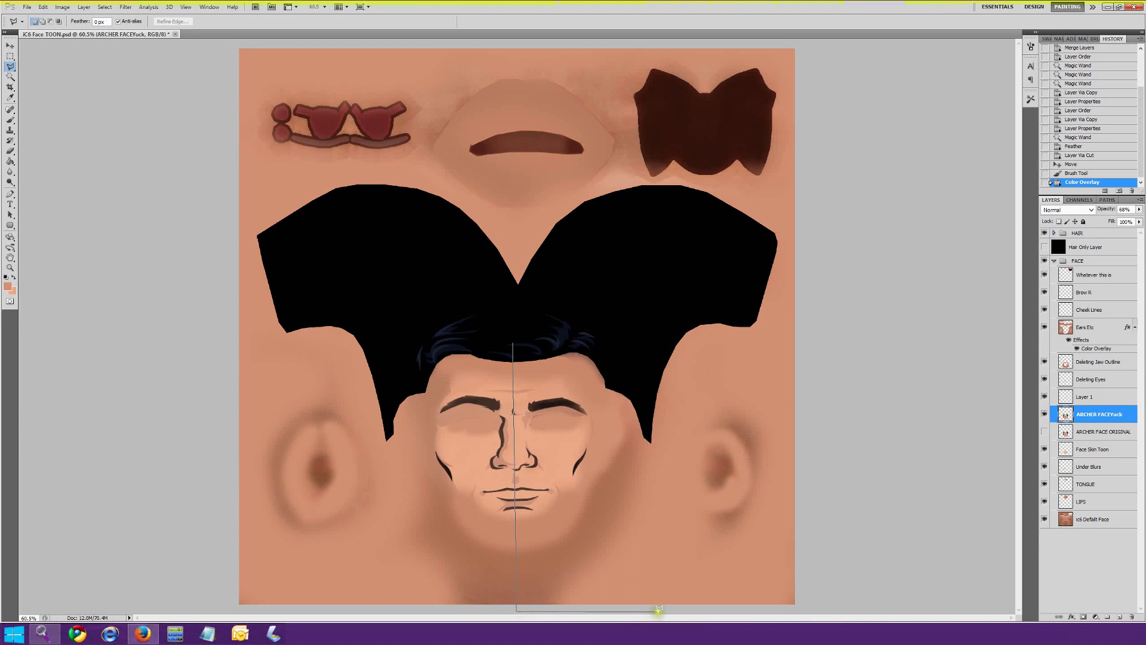
# - Lasso one half of the ARCHER FACEYuck layer, copy it to a new layer and try to transform it across to the other half
pyautogui.click(523, 323)
pyautogui.click(514, 340)
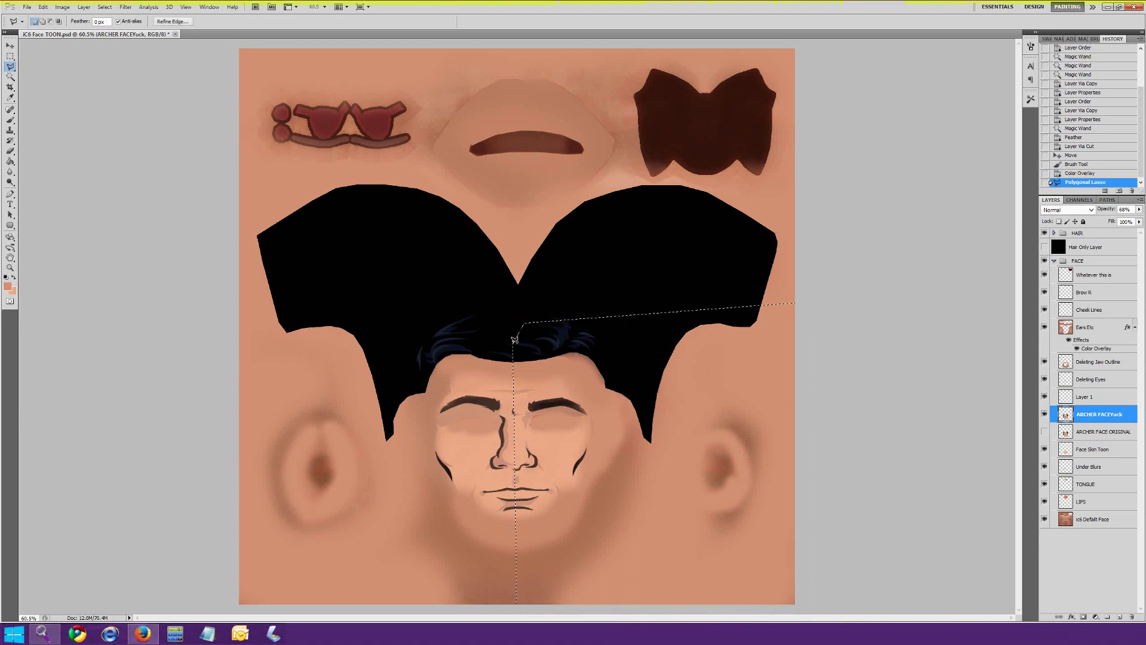
pyautogui.rightClick(573, 428)
pyautogui.click(603, 513)
pyautogui.hotkey('ctrl', 't')
pyautogui.moveTo(621, 430); pyautogui.dragTo(412, 426)
pyautogui.press('Escape')
pyautogui.press('Delete')
# - Delete the ARCHER FACEYuck layer and show the ARCHER FACE ORIGINAL layer
pyautogui.press('Delete')
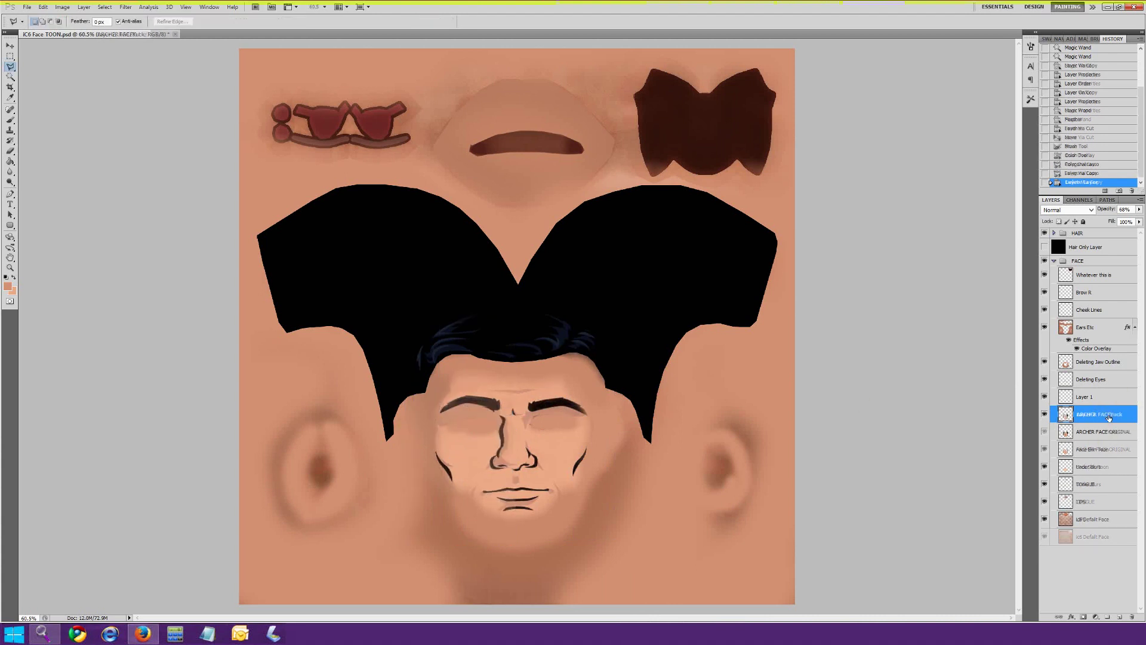
pyautogui.click(1045, 414)
# - Paint the light skin tone over the jaw, cheeks and chin on the Deleting Jaw Outline layer, enlarging the brush for the jaw
pyautogui.click(10, 120)
pyautogui.click(13, 277)
pyautogui.click(1099, 362)
pyautogui.moveTo(478, 513); pyautogui.dragTo(434, 460)
pyautogui.moveTo(435, 465)
pyautogui.mouseDown()
pyautogui.moveTo(438, 391)
pyautogui.moveTo(428, 489)
pyautogui.moveTo(630, 418)
pyautogui.mouseUp()
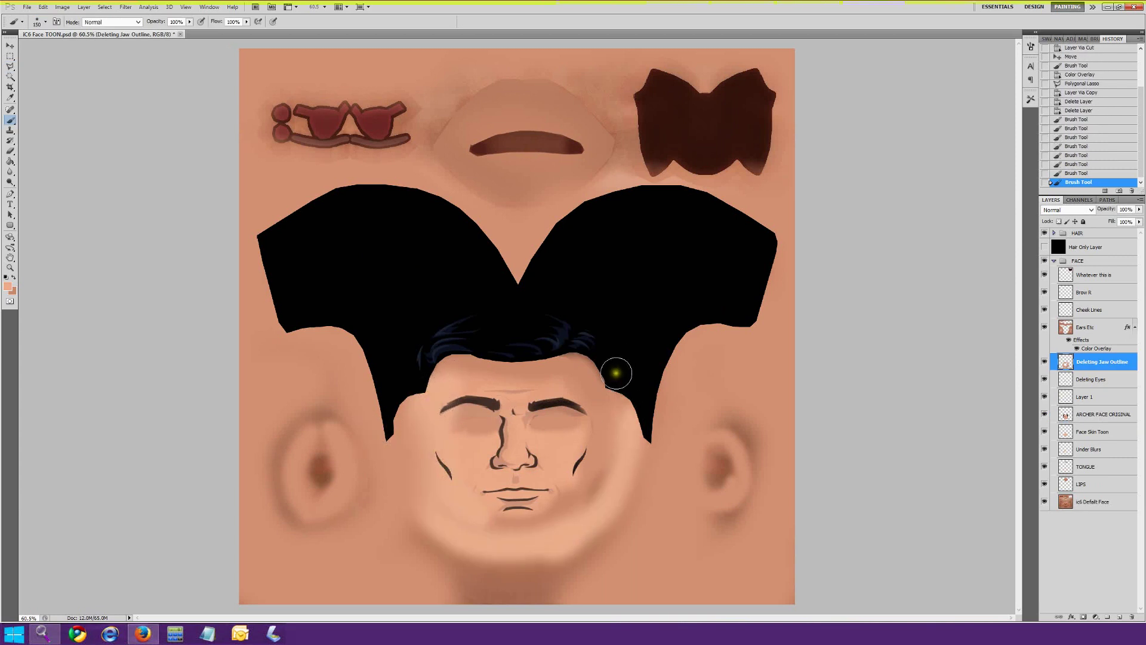
pyautogui.moveTo(617, 374); pyautogui.dragTo(631, 383)
pyautogui.press(']')
pyautogui.press(']')
pyautogui.press(']')
pyautogui.moveTo(601, 479)
pyautogui.mouseDown()
pyautogui.moveTo(587, 503)
pyautogui.moveTo(454, 537)
pyautogui.mouseUp()
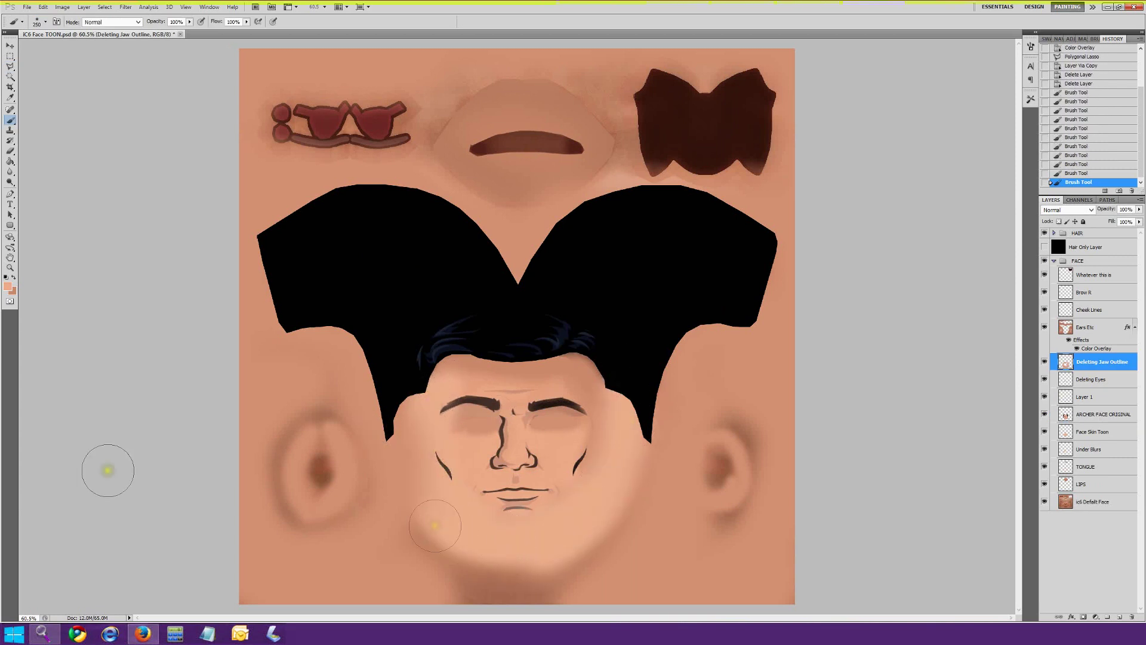
# - Choose a new foreground colour and brush it around the lower jaw, chin and neck area
pyautogui.click(7, 286)
pyautogui.click(374, 115)
pyautogui.moveTo(405, 566)
pyautogui.mouseDown()
pyautogui.moveTo(517, 598)
pyautogui.moveTo(552, 596)
pyautogui.mouseUp()
pyautogui.moveTo(626, 502)
pyautogui.mouseDown()
pyautogui.moveTo(631, 525)
pyautogui.moveTo(552, 543)
pyautogui.mouseUp()
pyautogui.moveTo(428, 547); pyautogui.dragTo(522, 581)
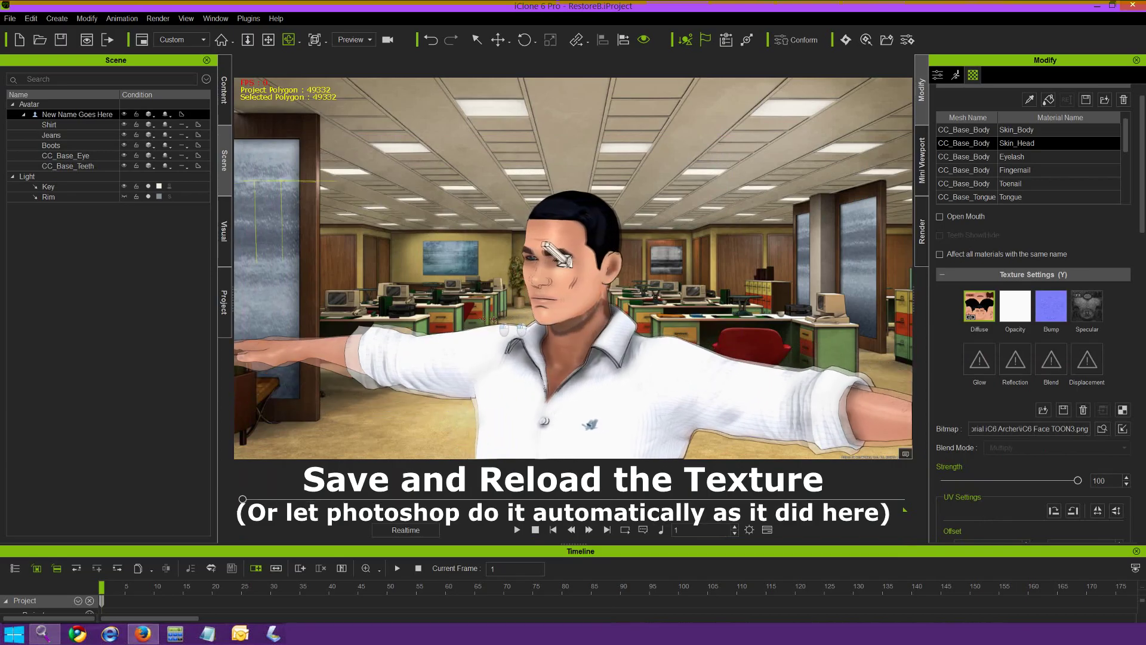
# - Switch to iClone, check the updated face and remove the Specular and Bump textures from Skin_Head
pyautogui.moveTo(488, 319); pyautogui.dragTo(620, 328)
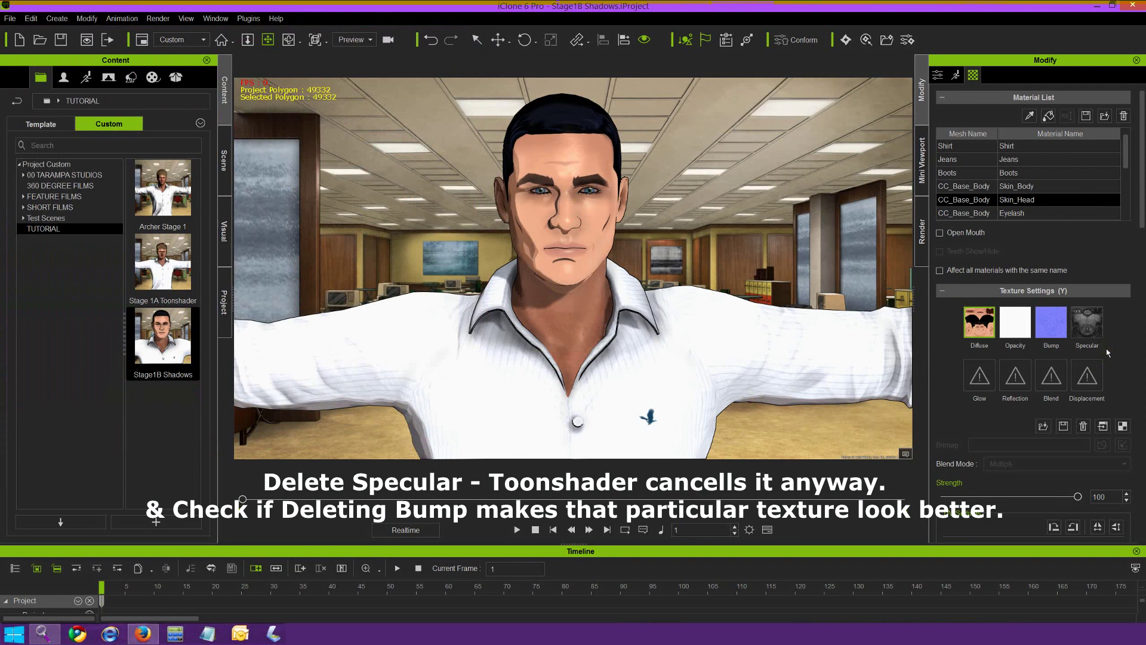
pyautogui.click(1087, 322)
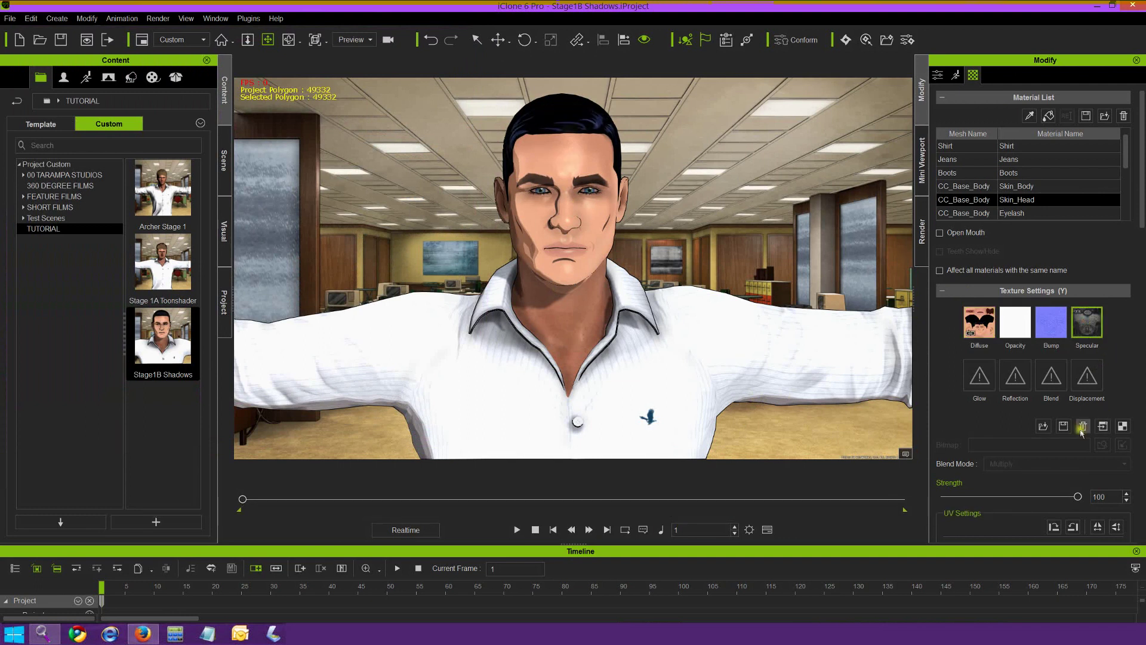
pyautogui.click(1046, 328)
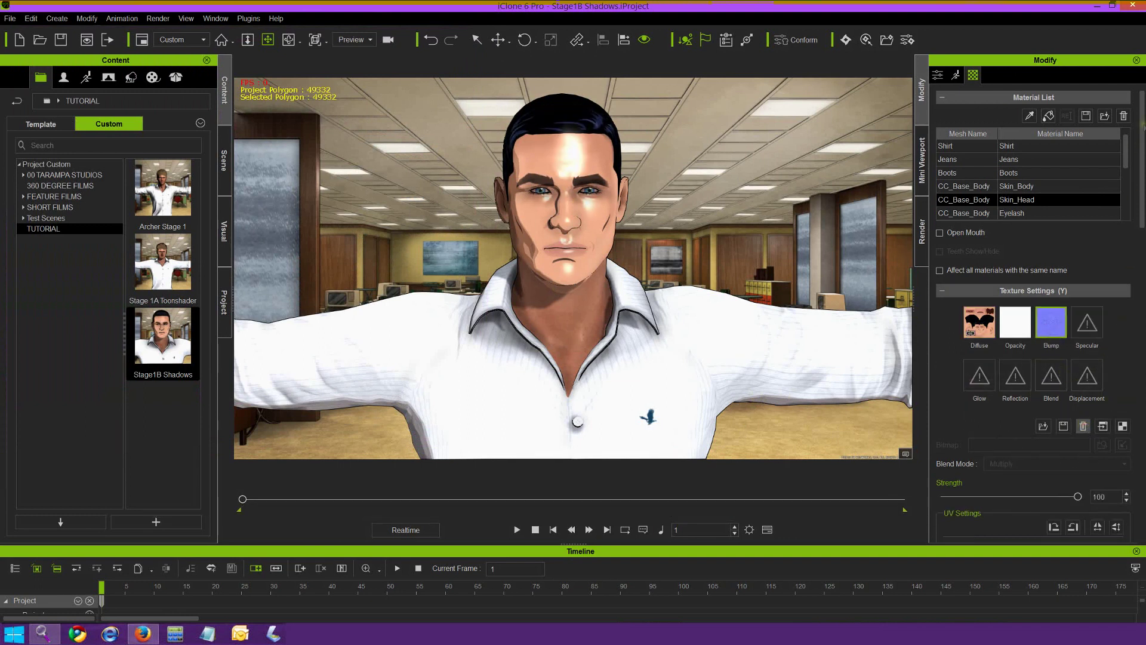
# - Set both Specular and Glossiness of the Skin_Head material to 0
pyautogui.scroll(-10, 1083, 426)
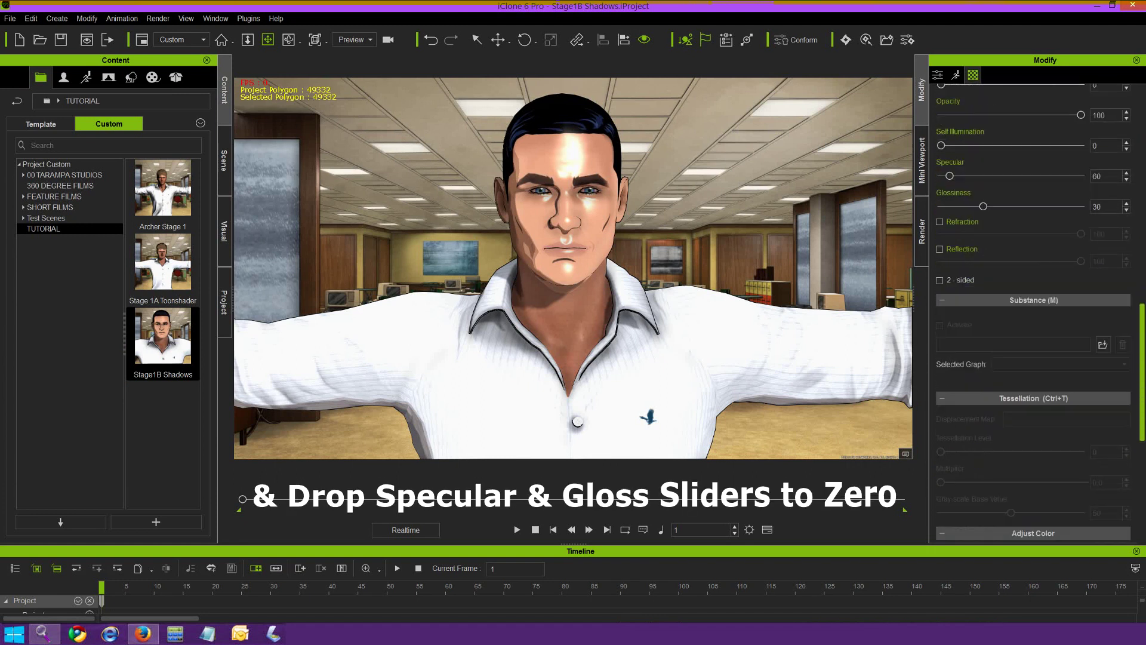
pyautogui.moveTo(949, 175); pyautogui.dragTo(931, 179)
pyautogui.moveTo(983, 206); pyautogui.dragTo(930, 221)
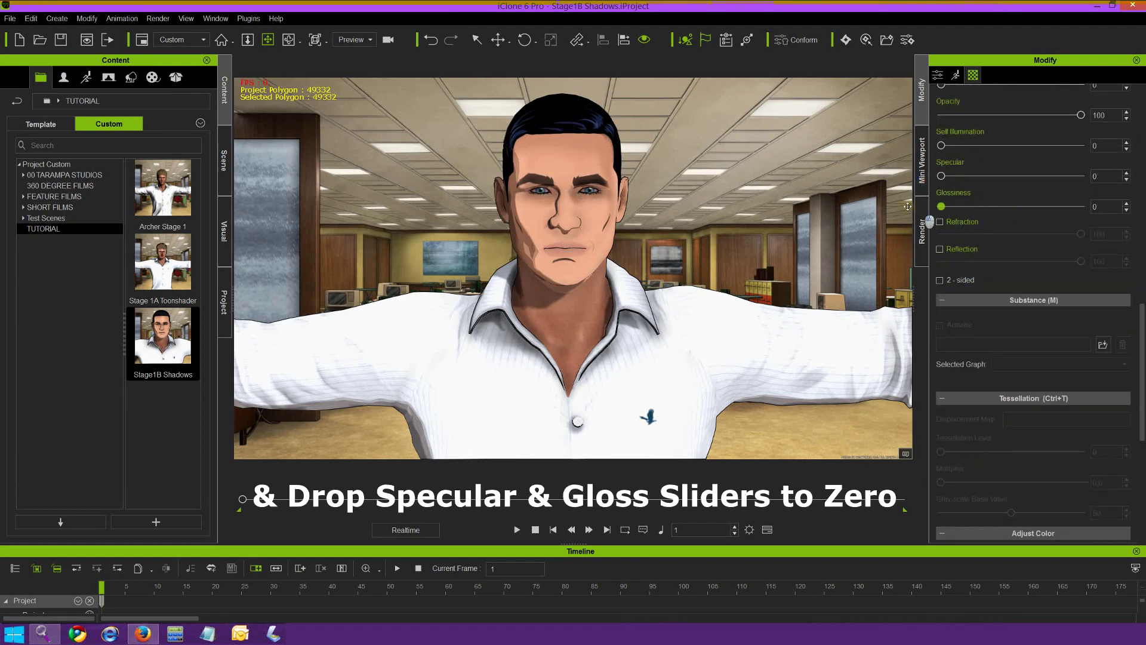
pyautogui.moveTo(1141, 370); pyautogui.dragTo(1141, 299)
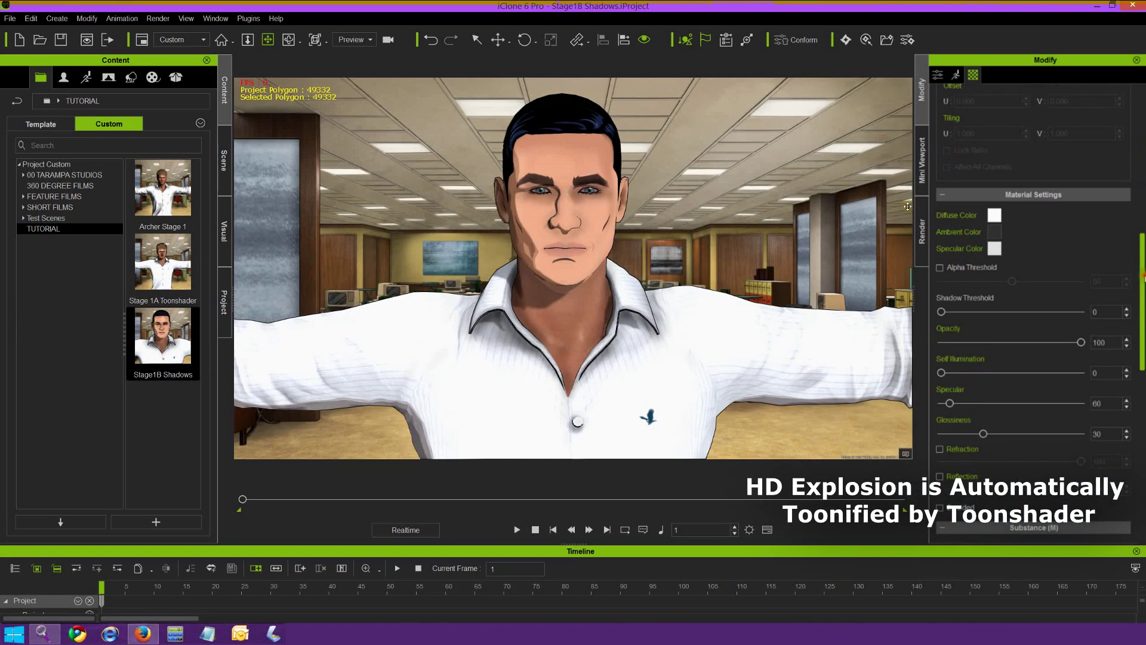
pyautogui.scroll(10, 1033, 298)
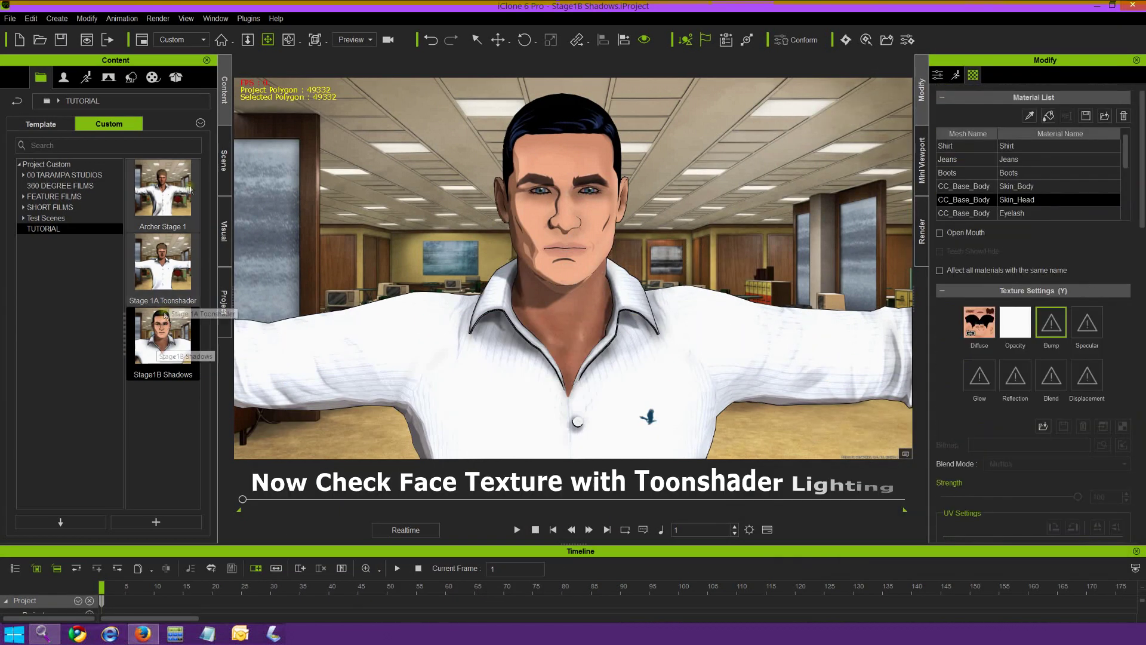
# - Rotate the Key light about its Z axis while viewing the face from both sides to check the texture's shading
pyautogui.click(225, 160)
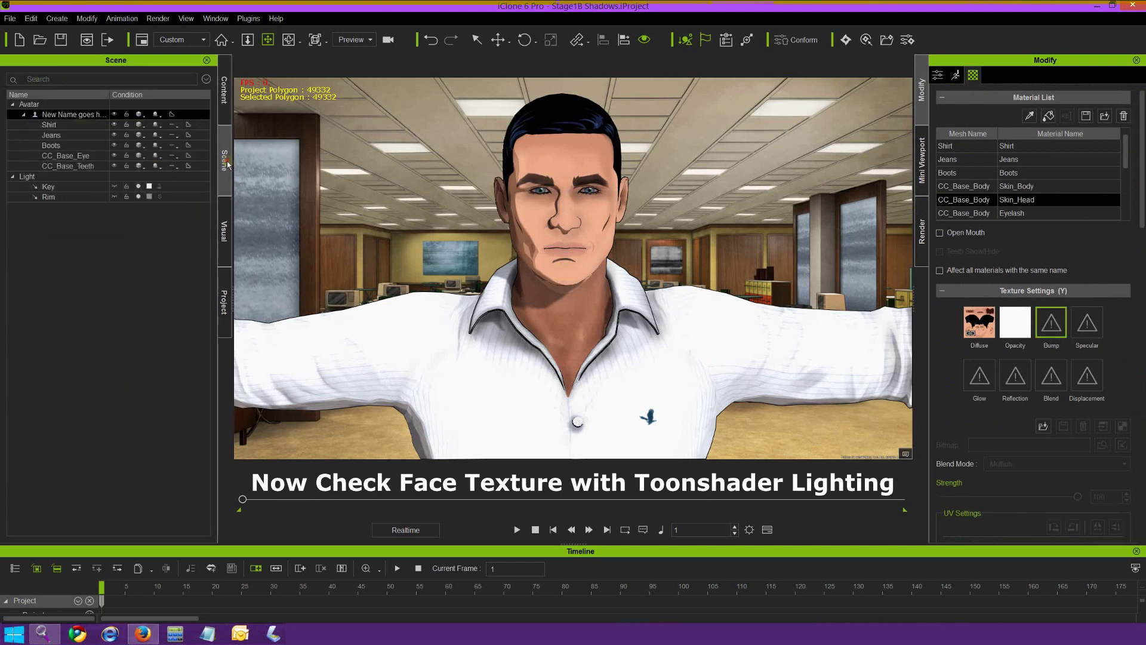
pyautogui.click(44, 187)
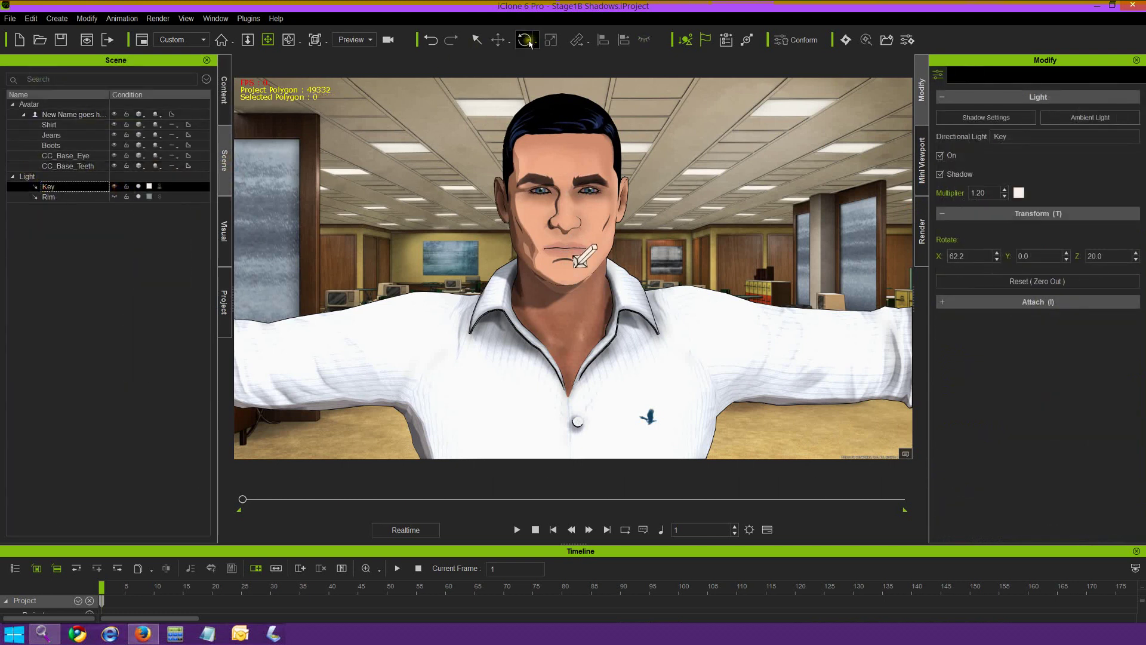
pyautogui.click(529, 43)
pyautogui.click(289, 41)
pyautogui.moveTo(418, 309); pyautogui.dragTo(521, 314)
pyautogui.click(525, 40)
pyautogui.moveTo(597, 277)
pyautogui.mouseDown()
pyautogui.moveTo(569, 284)
pyautogui.moveTo(583, 281)
pyautogui.mouseUp()
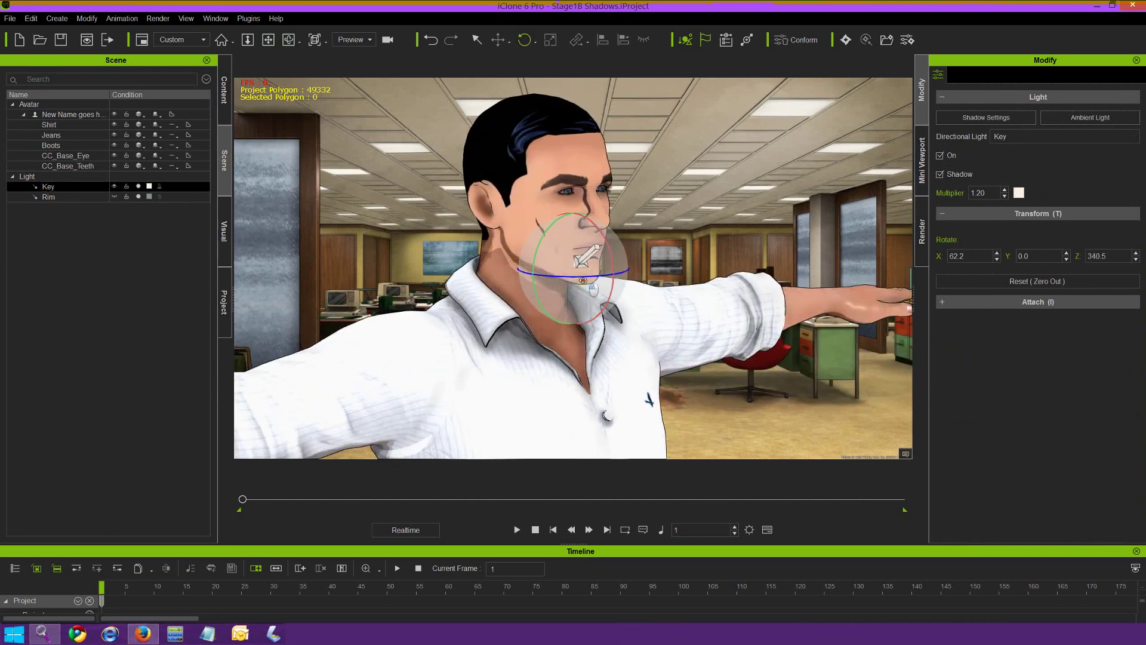
pyautogui.click(290, 41)
pyautogui.moveTo(719, 310); pyautogui.dragTo(387, 342)
pyautogui.click(525, 40)
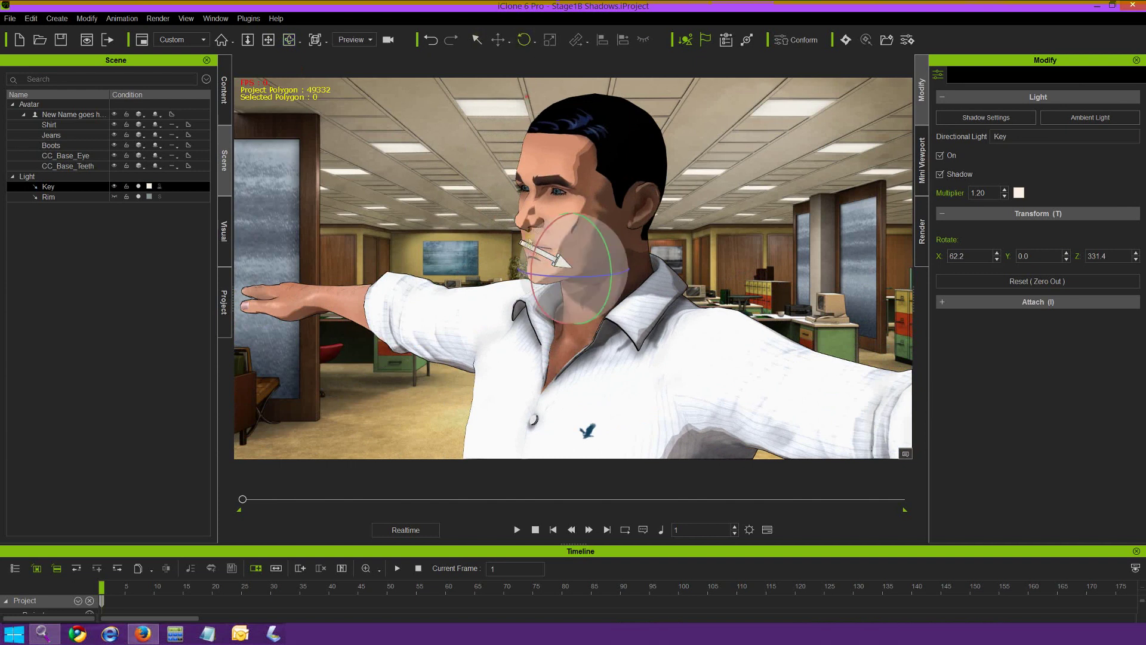
pyautogui.moveTo(544, 275)
pyautogui.mouseDown()
pyautogui.moveTo(592, 276)
pyautogui.moveTo(563, 279)
pyautogui.mouseUp()
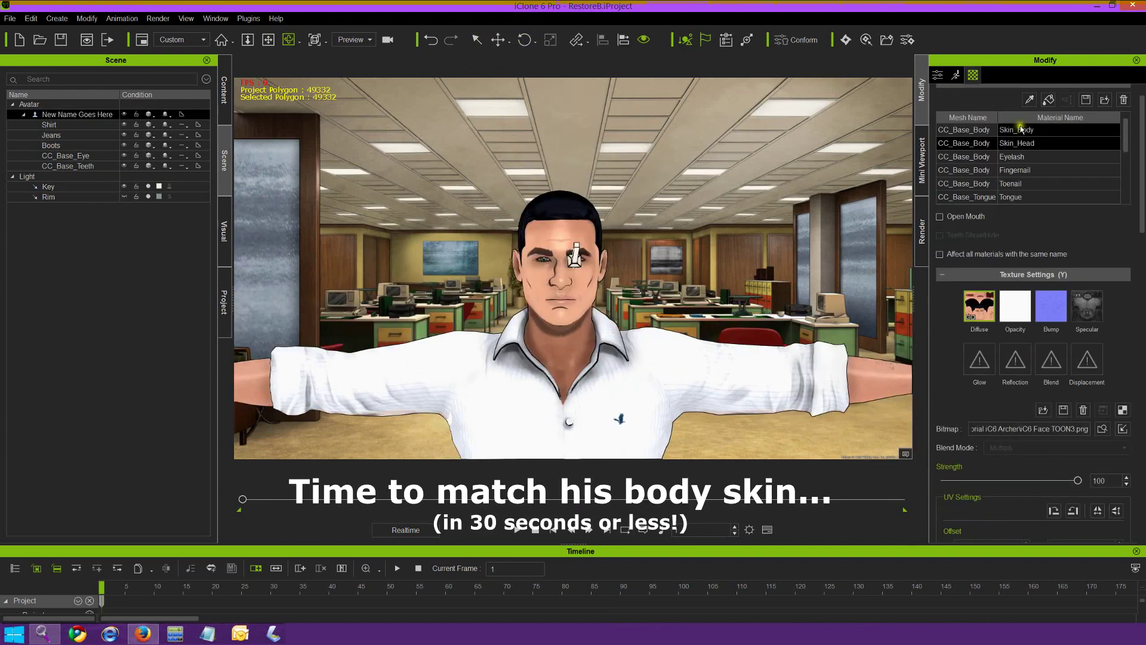
# - Save the Diffuse texture of Skin_Body as a JPG file named Body Default
pyautogui.click(1018, 132)
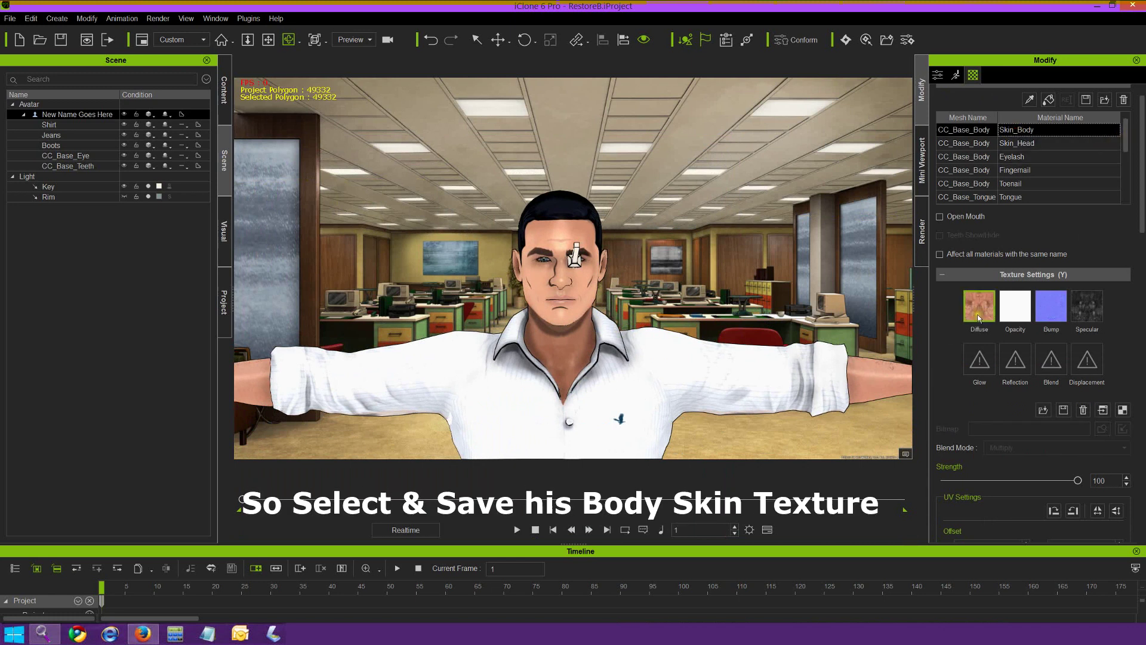
pyautogui.click(1064, 410)
pyautogui.click(333, 512)
pyautogui.write('Body Default')
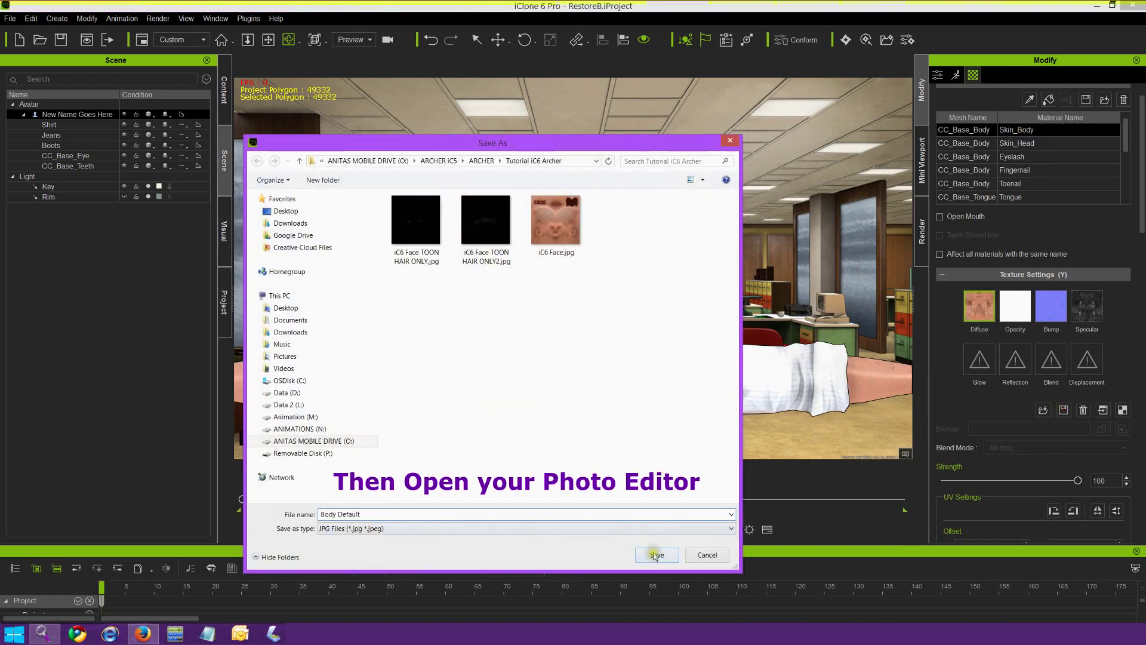
pyautogui.click(656, 555)
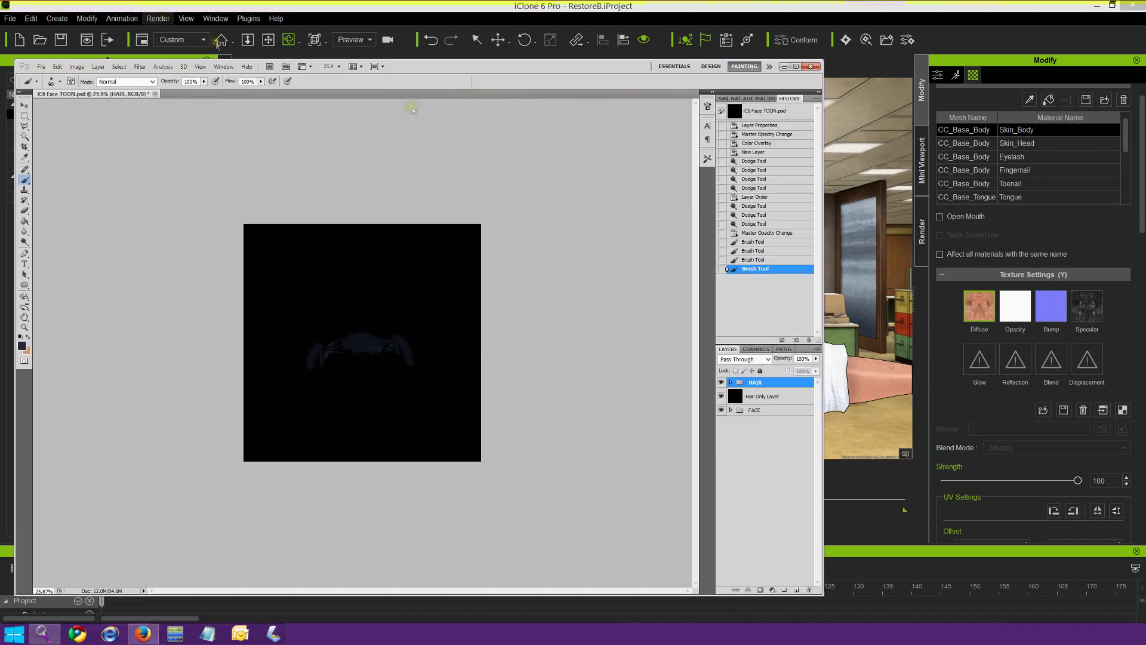
# - Open Body Default.jpg in Photoshop and apply a strong Gaussian Blur to a copy of the background layer
pyautogui.click(41, 66)
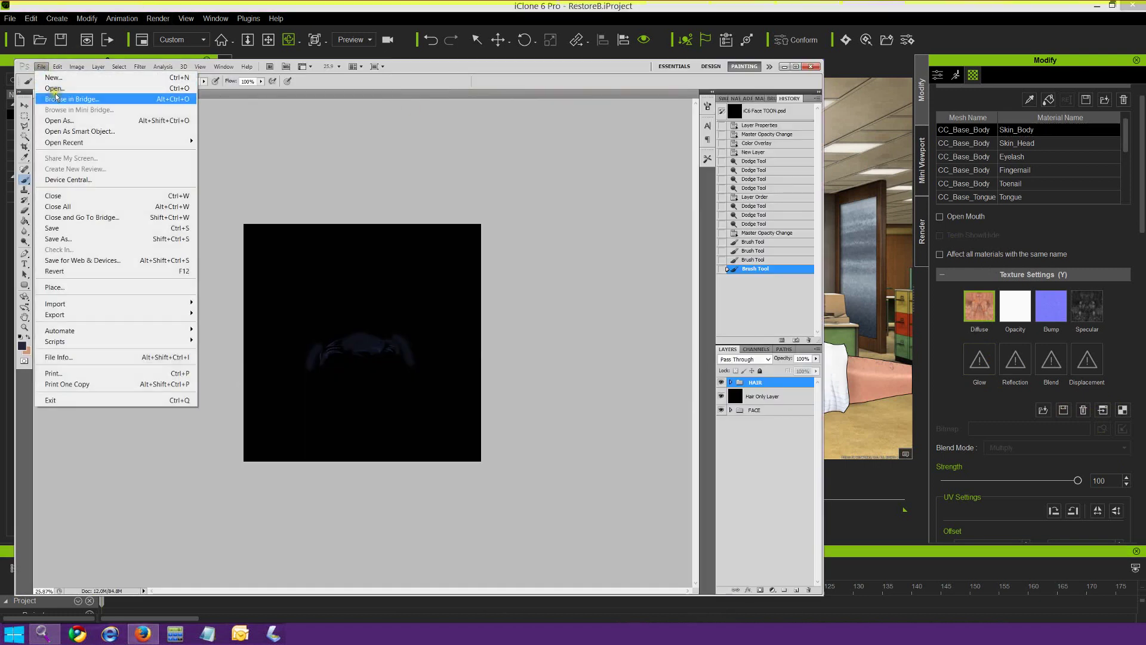
pyautogui.click(54, 88)
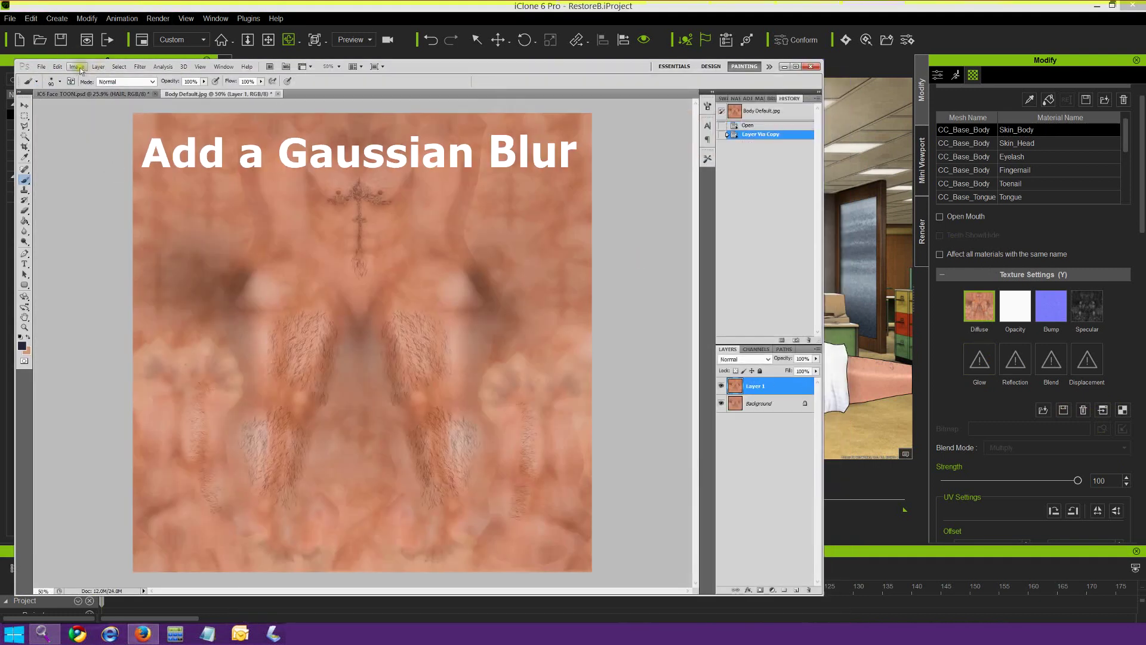
pyautogui.moveTo(546, 299); pyautogui.dragTo(558, 302)
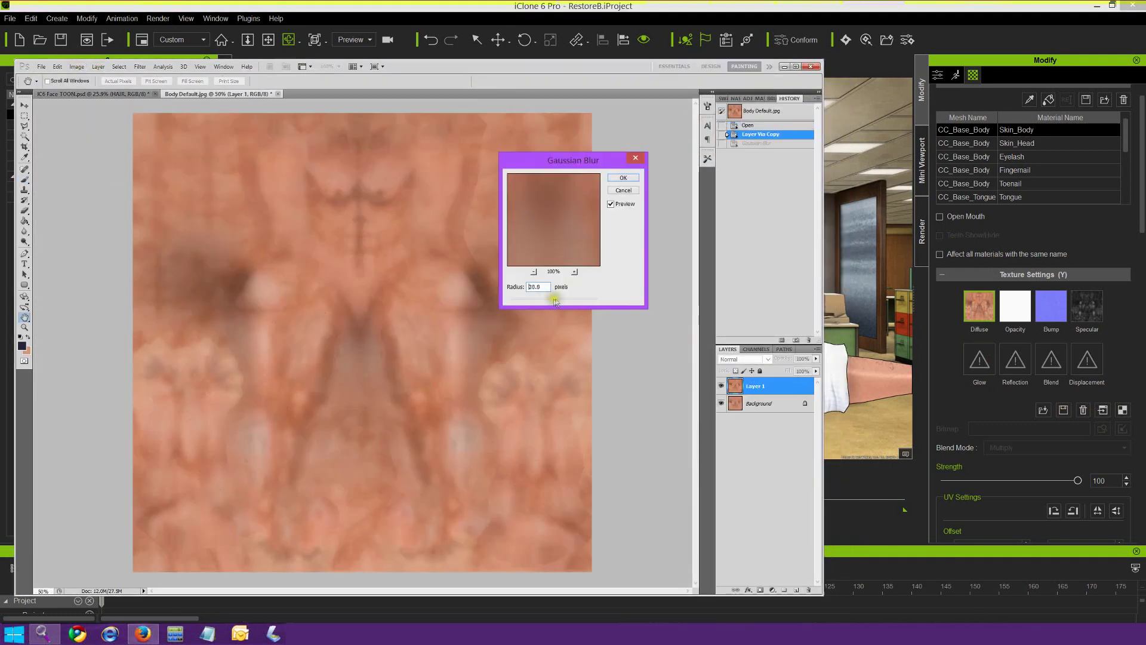
pyautogui.click(624, 179)
pyautogui.press('b')
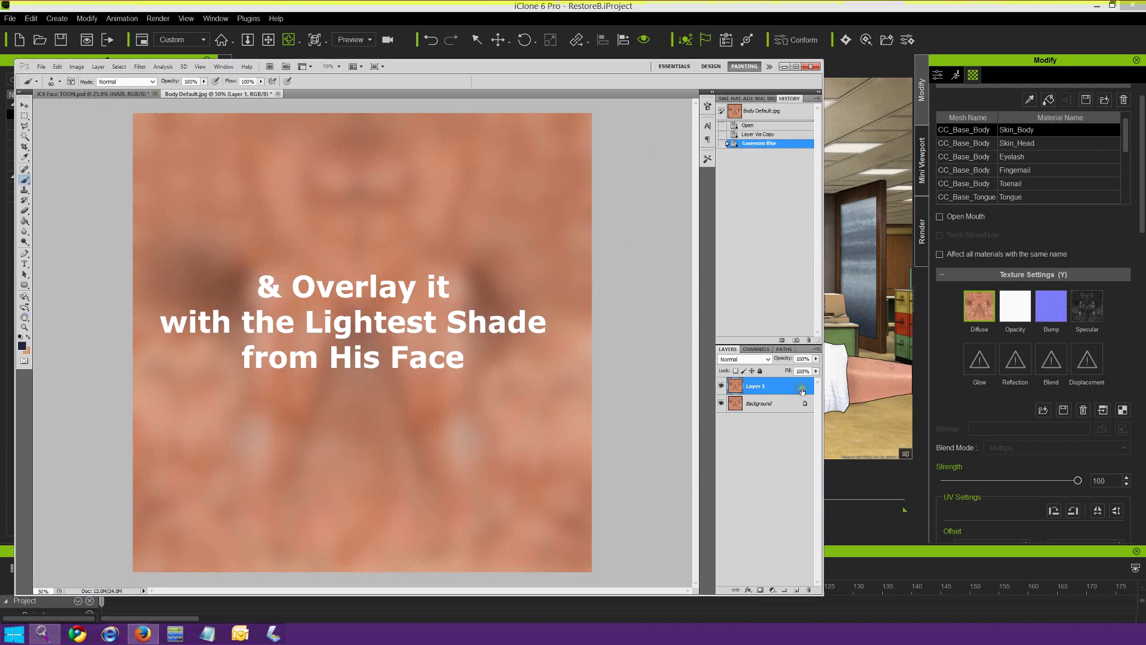
# - Give the blurred layer a Color Overlay of #d49b7e at reduced opacity and save the image as Body TOON.jpg
pyautogui.doubleClick(802, 391)
pyautogui.click(449, 381)
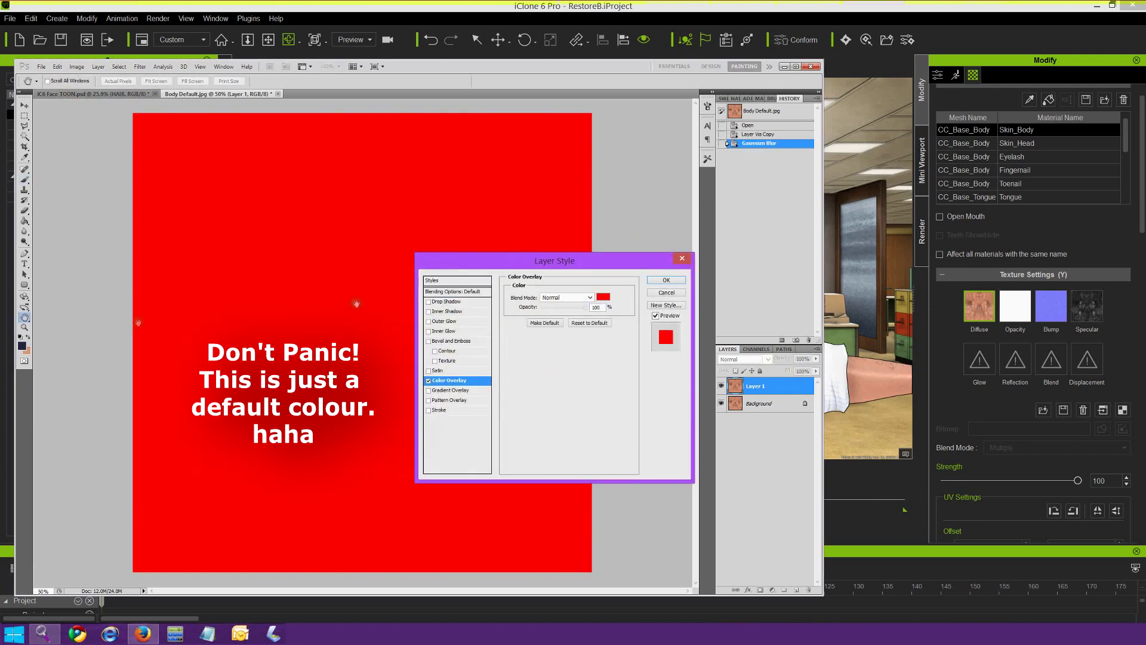
pyautogui.click(603, 297)
pyautogui.click(27, 349)
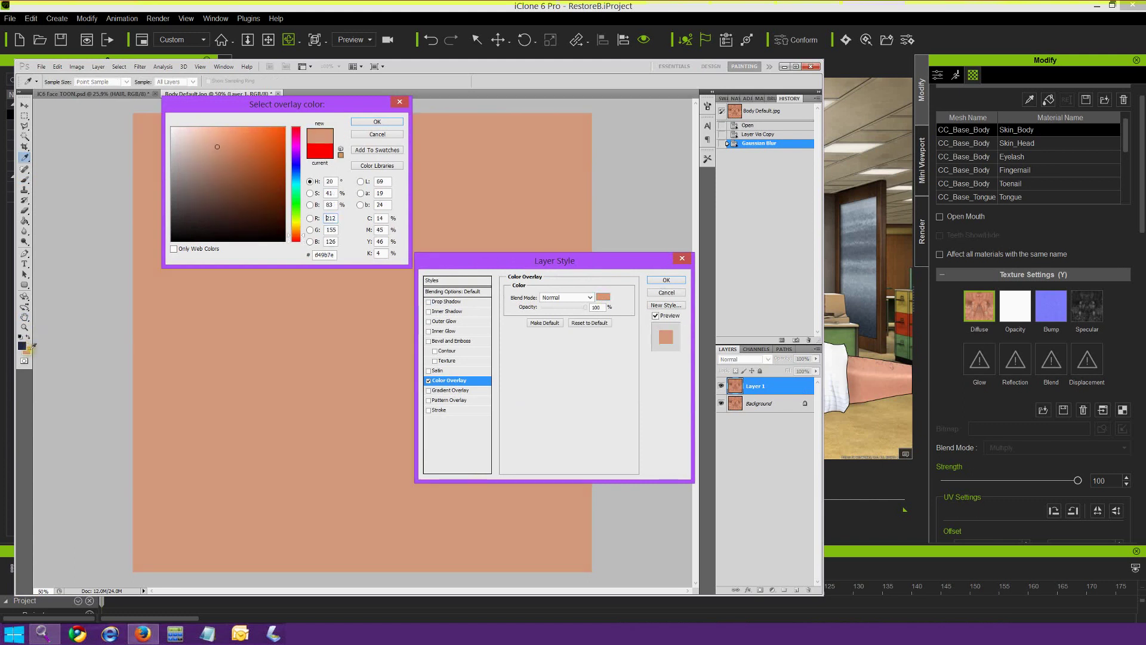
pyautogui.click(383, 124)
pyautogui.moveTo(586, 311); pyautogui.dragTo(546, 312)
pyautogui.click(651, 281)
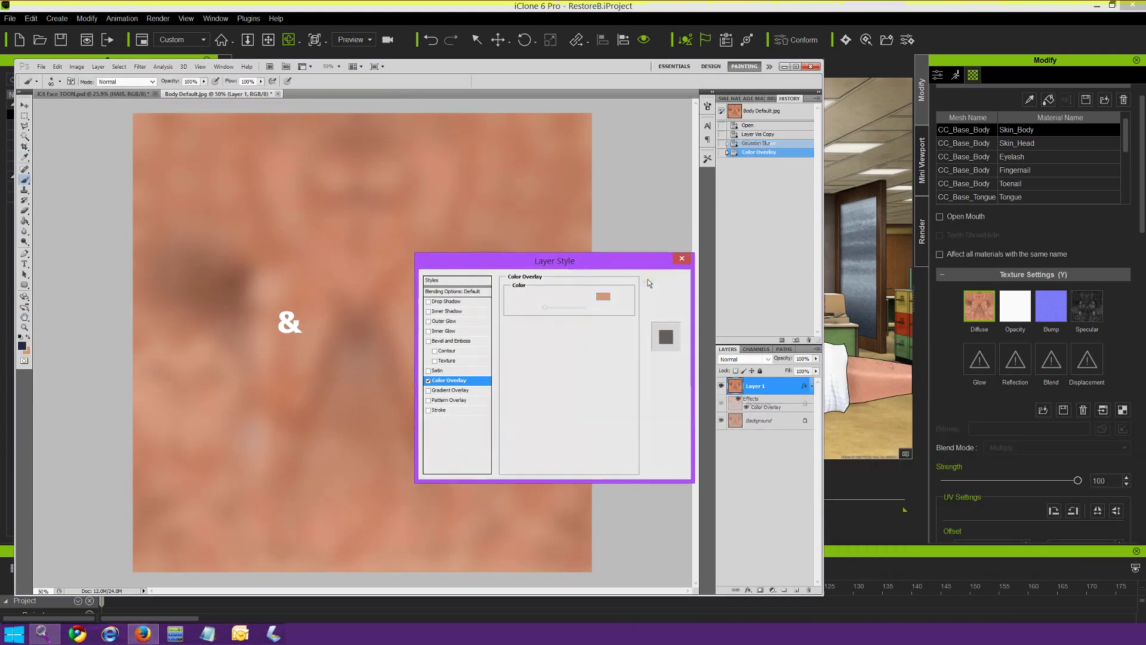
pyautogui.click(41, 66)
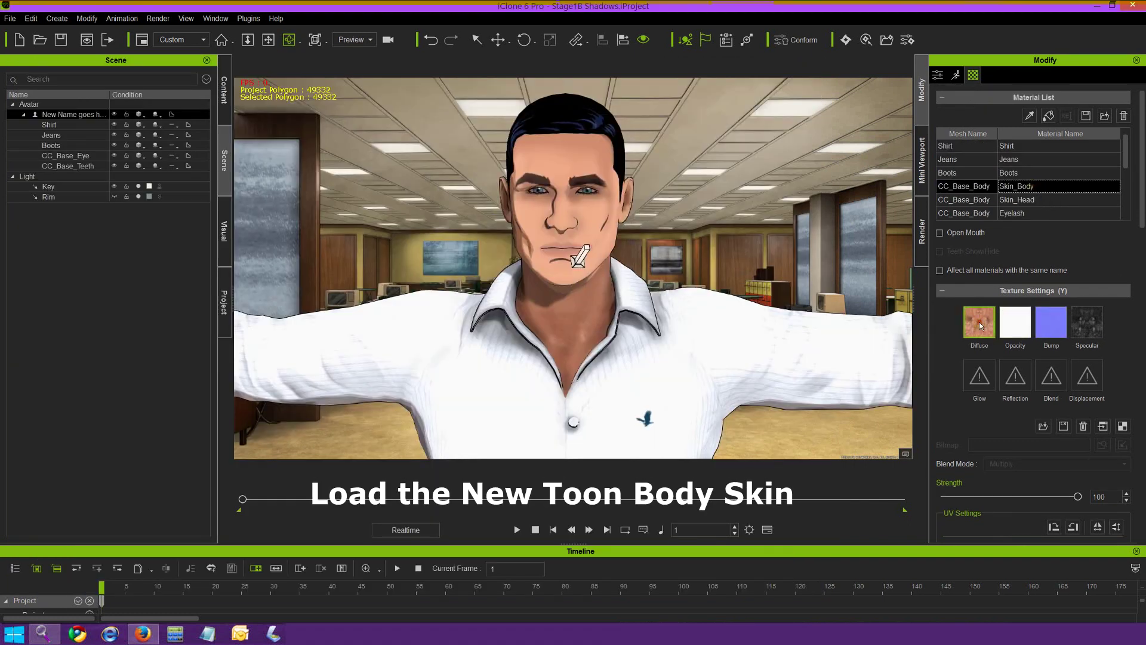
# - Load Body TOON.jpg as the Diffuse texture of the Skin_Body material
pyautogui.doubleClick(980, 326)
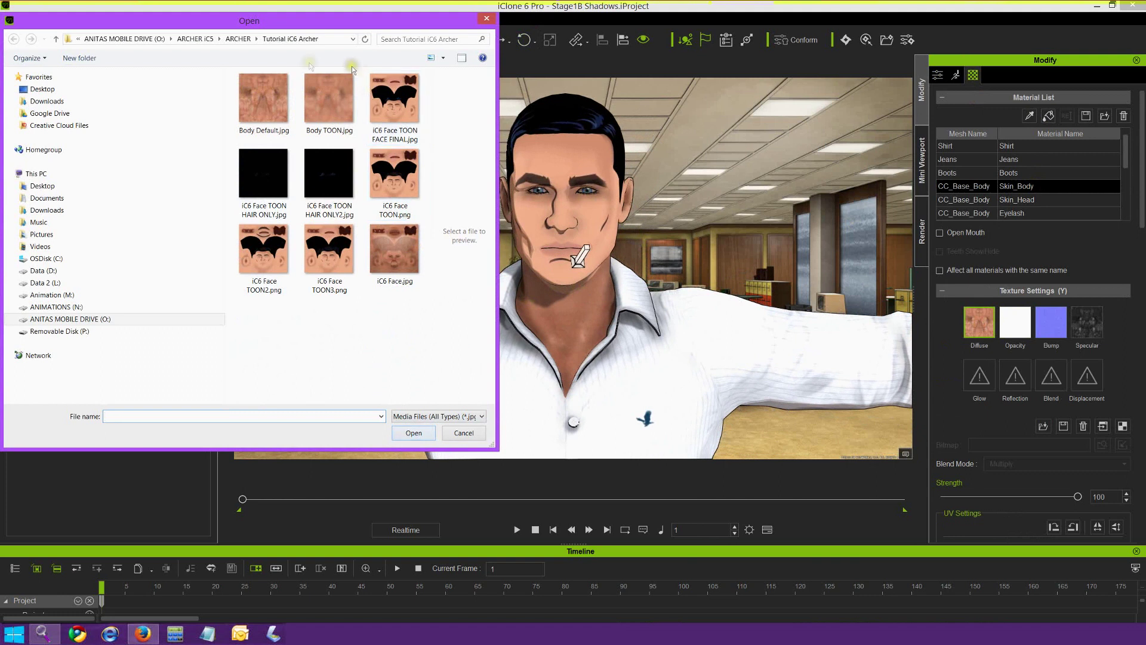
pyautogui.click(319, 98)
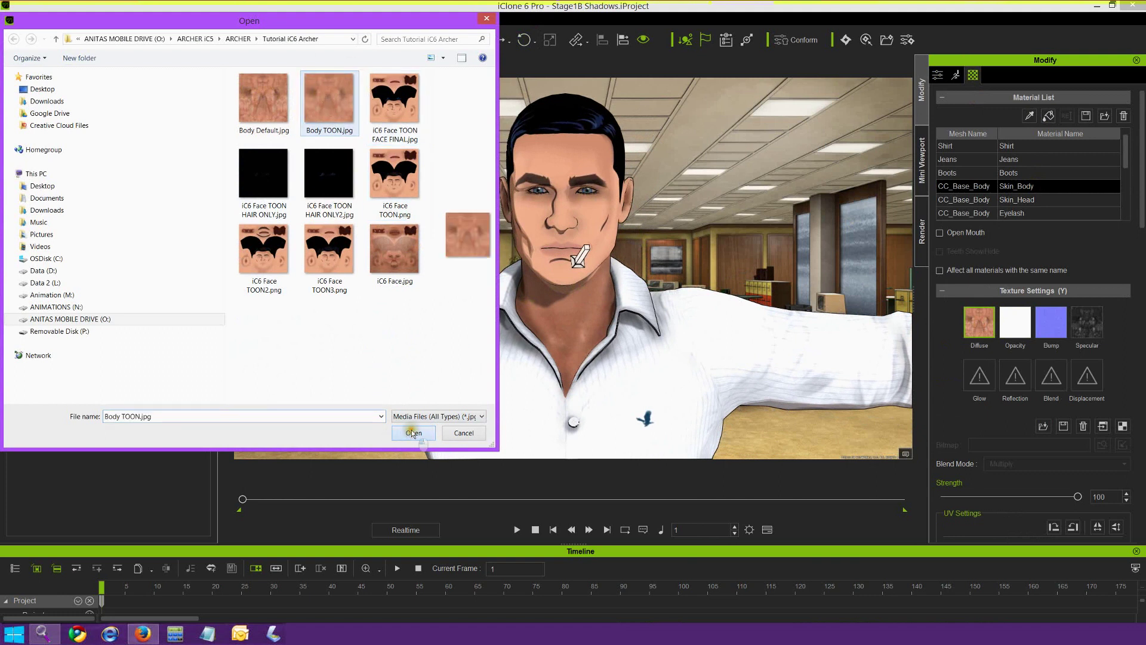
pyautogui.click(413, 433)
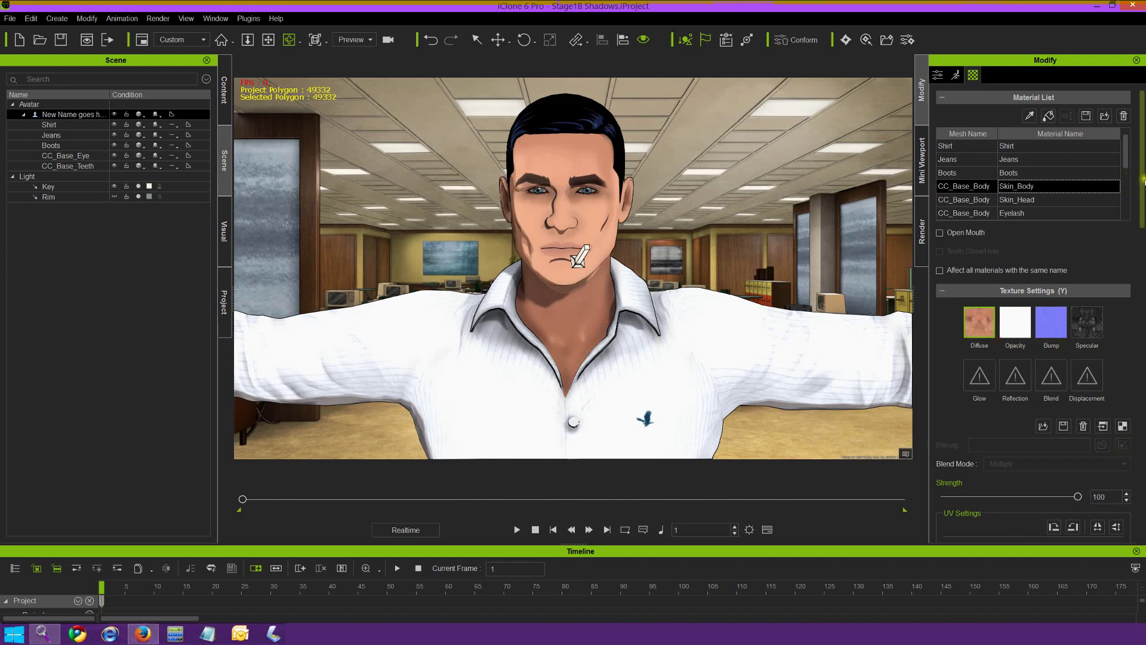
# - Delete the Specular and Bump maps of Skin_Body, with its Specular and Glossiness set to 0
pyautogui.scroll(-5, 1106, 176)
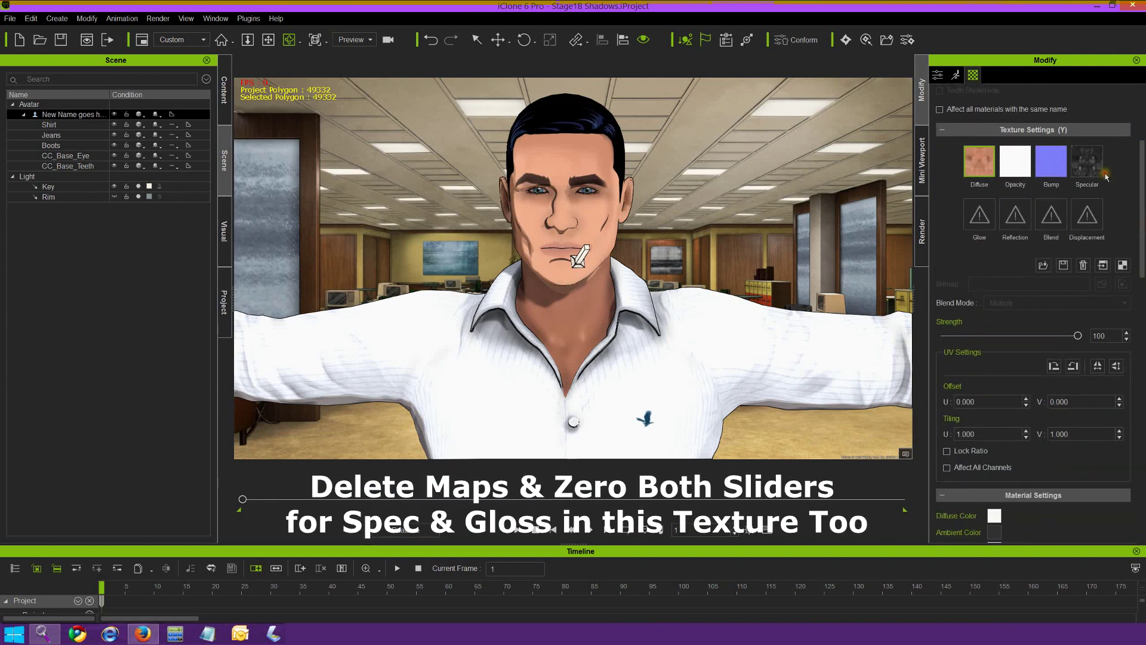
pyautogui.click(1089, 168)
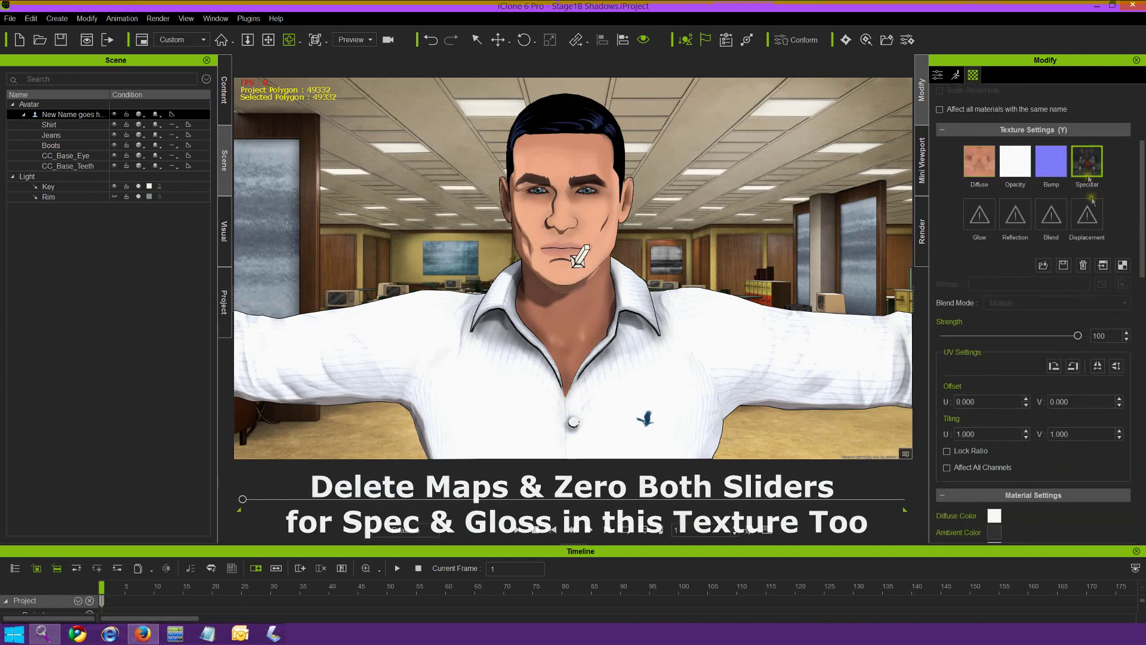
pyautogui.click(1084, 266)
pyautogui.click(1052, 164)
pyautogui.scroll(-13, 1084, 265)
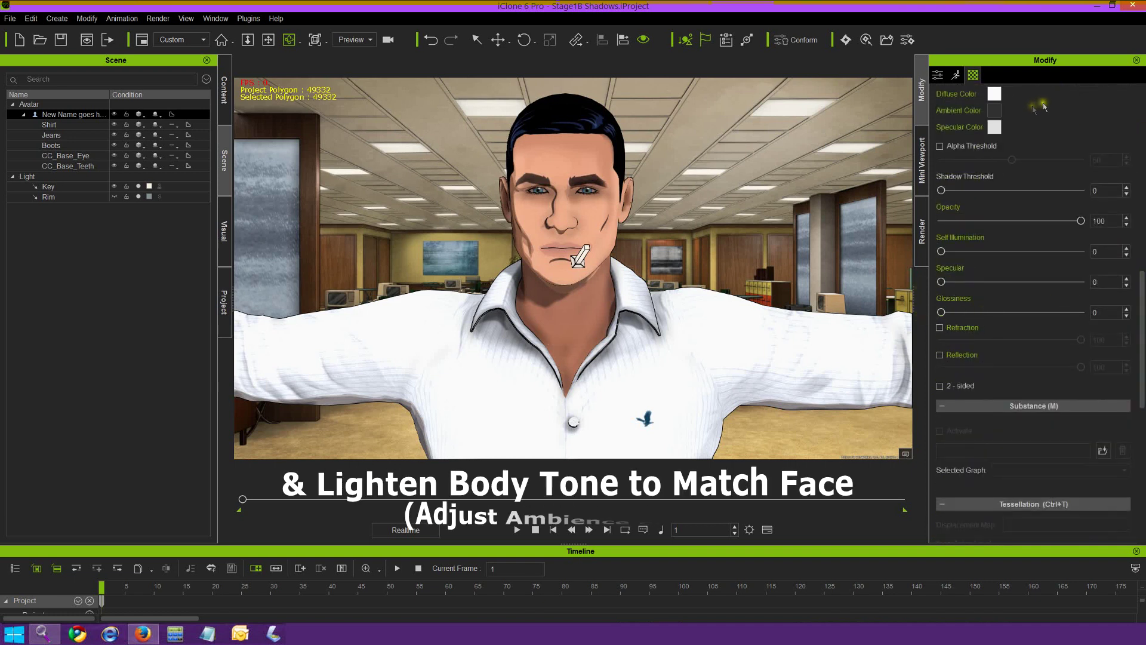
# - Lighten the Skin_Body material's Ambient Color to light grey #bcbcbc
pyautogui.click(994, 110)
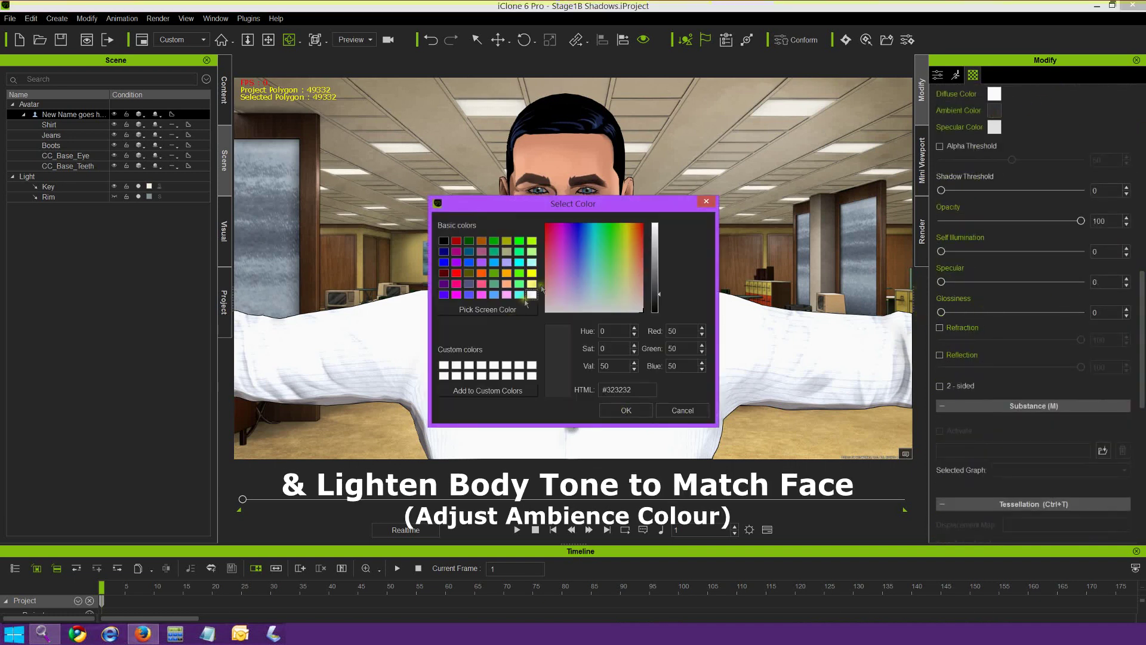
pyautogui.click(654, 246)
pyautogui.click(626, 411)
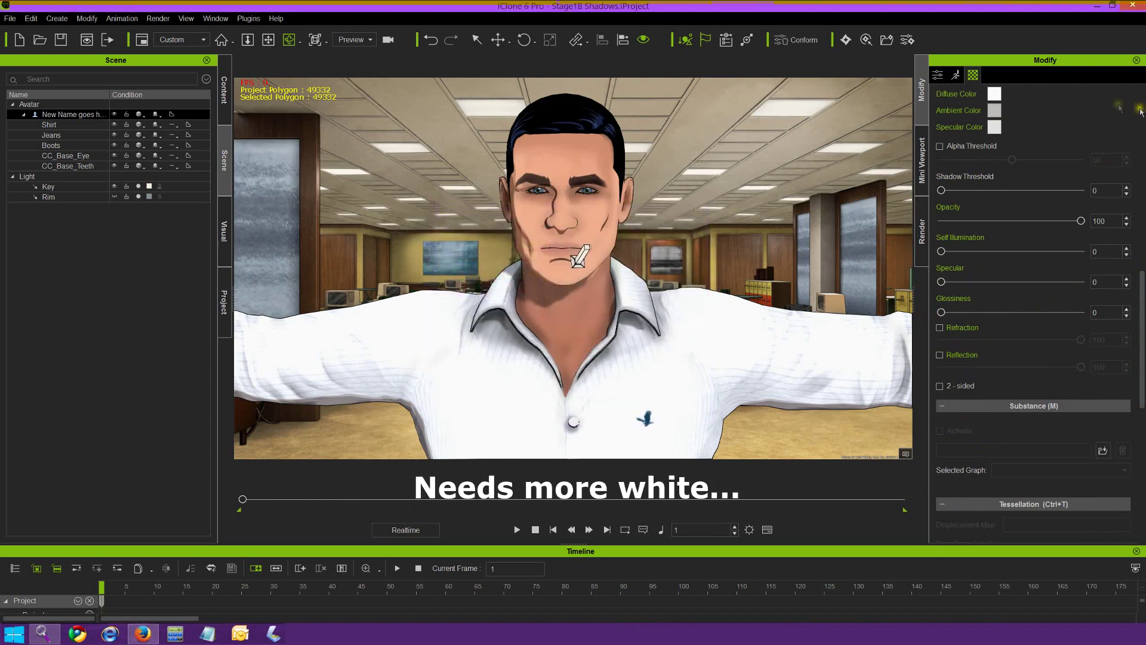
# - Set the Skin_Body material's Ambient Color to pure white #ffffff to match the face tone
pyautogui.click(994, 110)
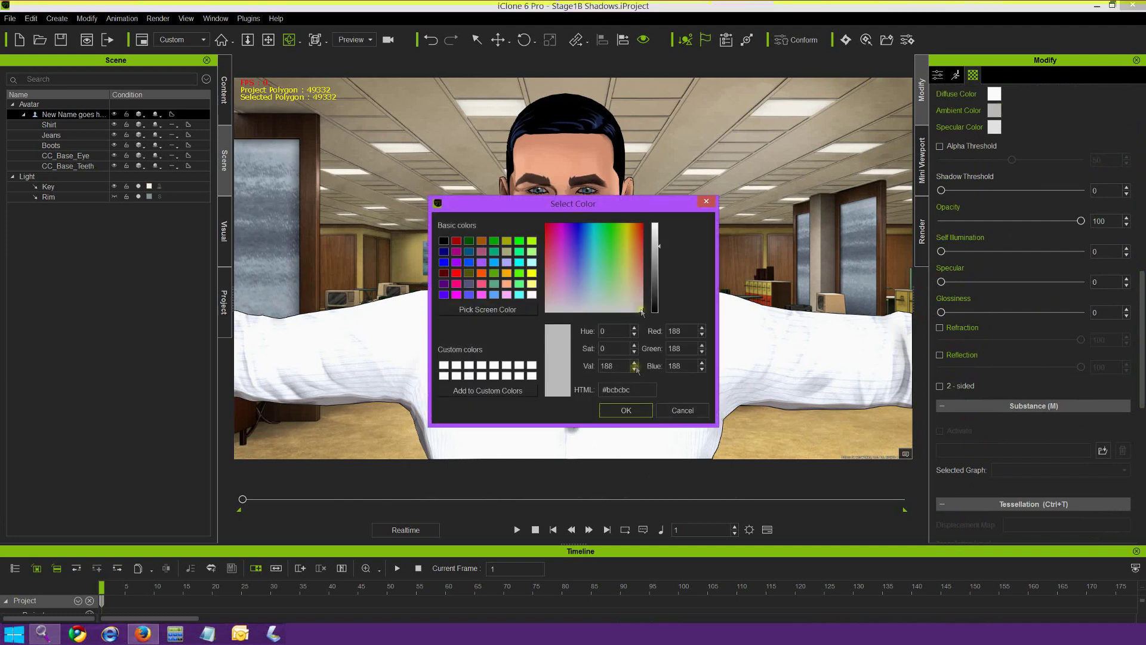
pyautogui.click(444, 365)
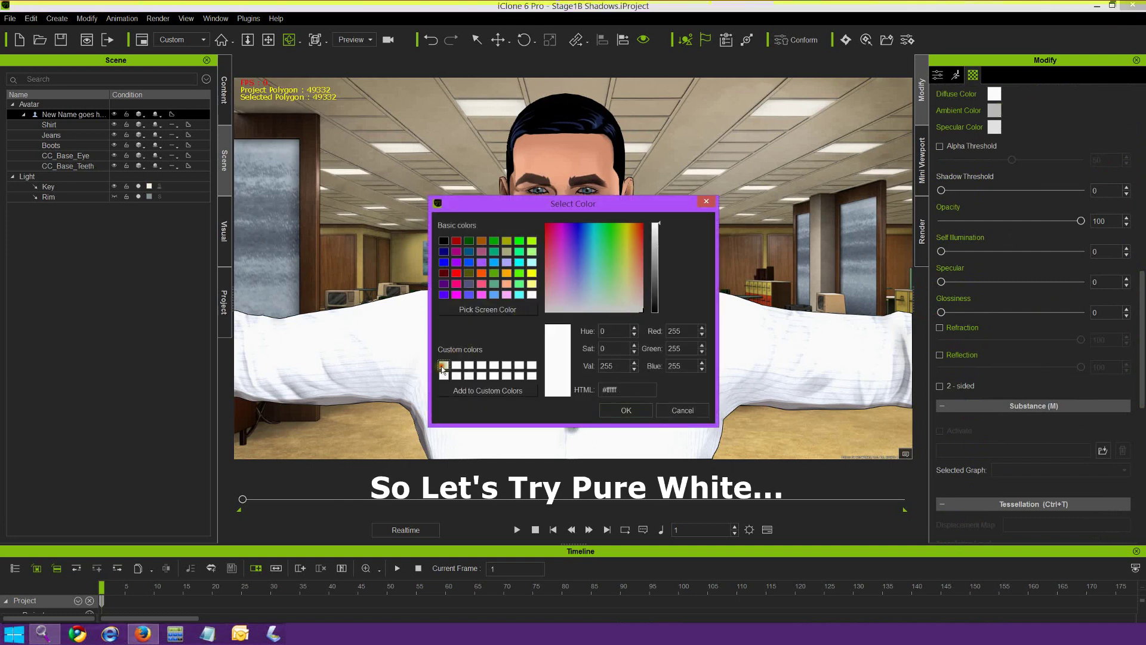
pyautogui.click(621, 410)
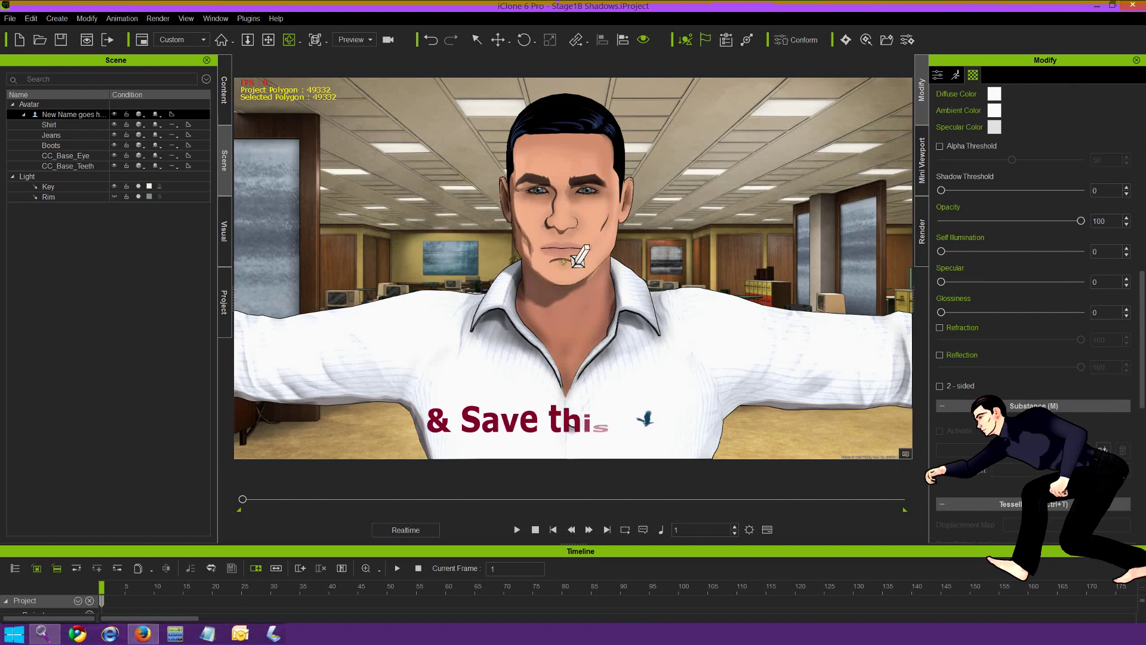
# - Save the project over Stage1B Shadows in the custom TUTORIAL folder and rename the item Stage 2 SKIN
pyautogui.click(141, 522)
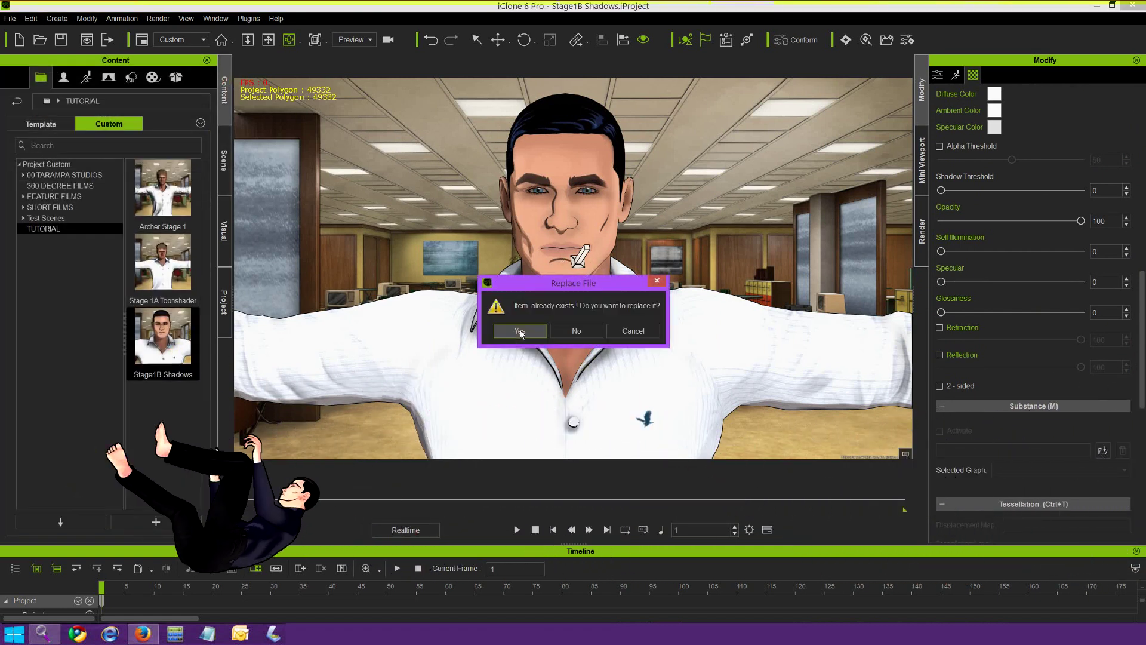
pyautogui.click(531, 334)
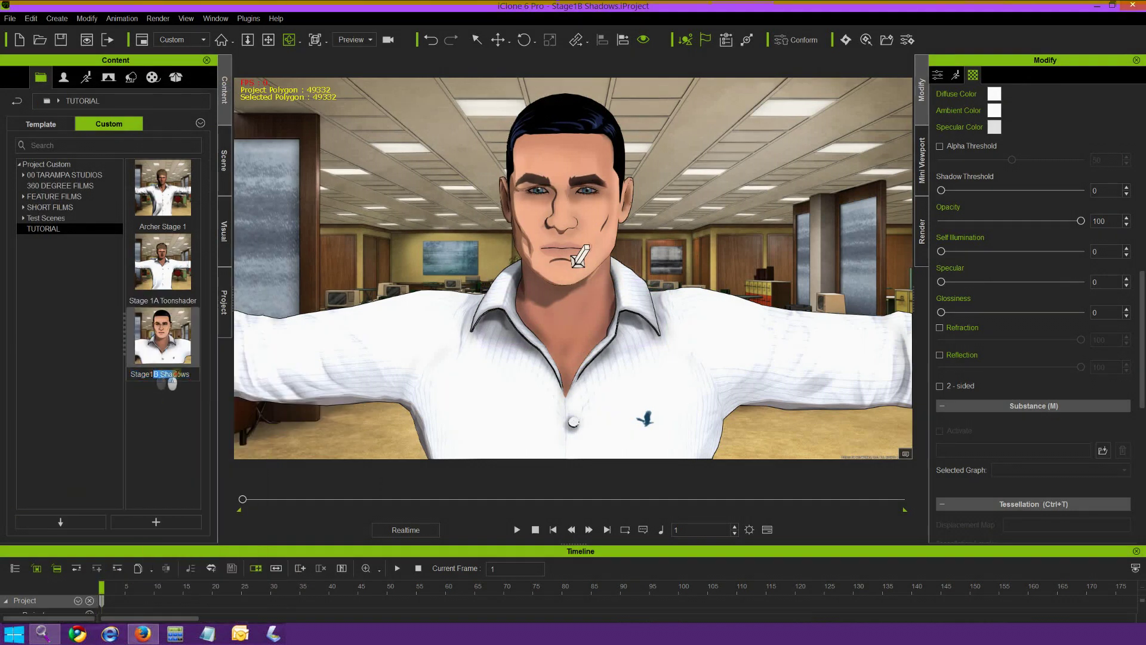
pyautogui.write('INs')
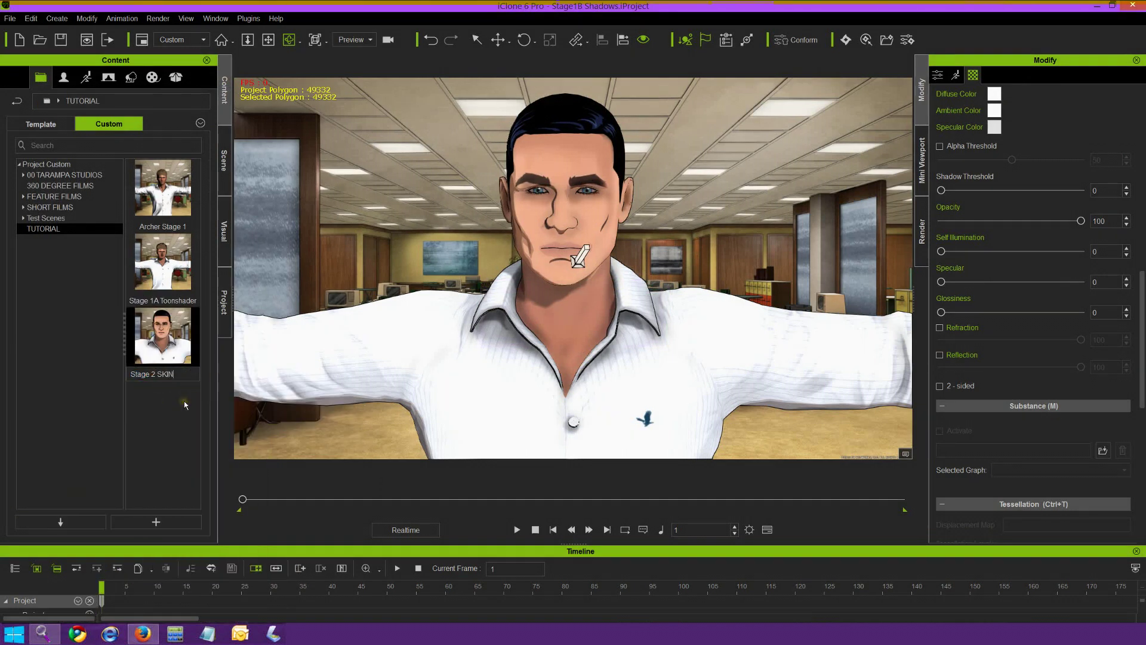
pyautogui.press('Return')
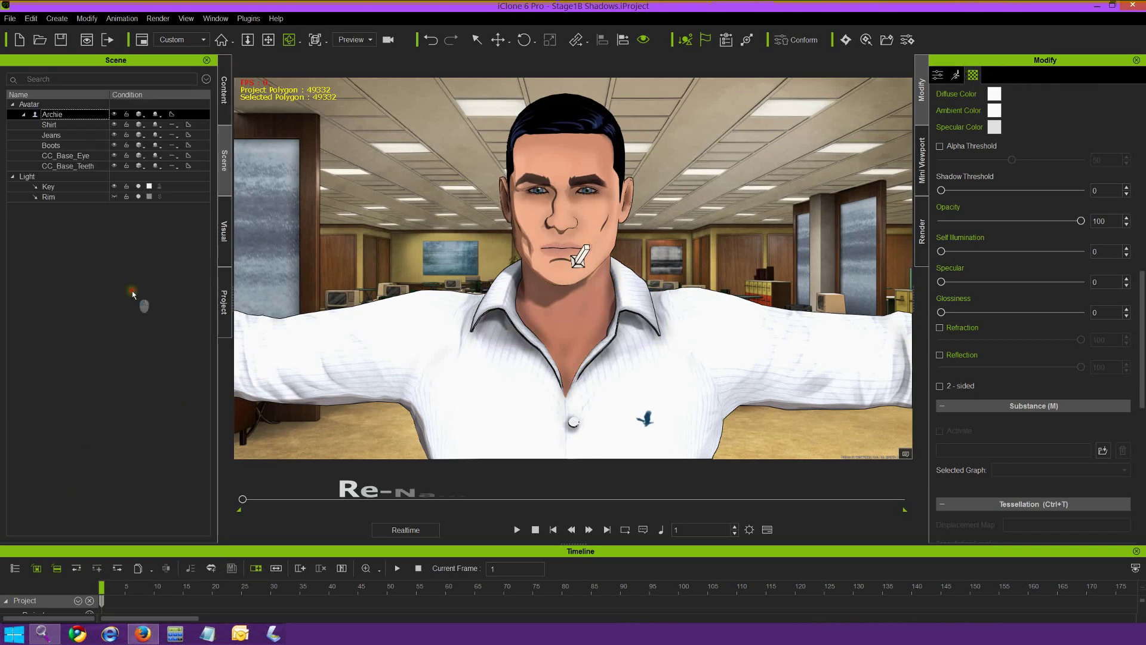
# - Rename the avatar in the scene as Archie Dutchess
pyautogui.click(140, 302)
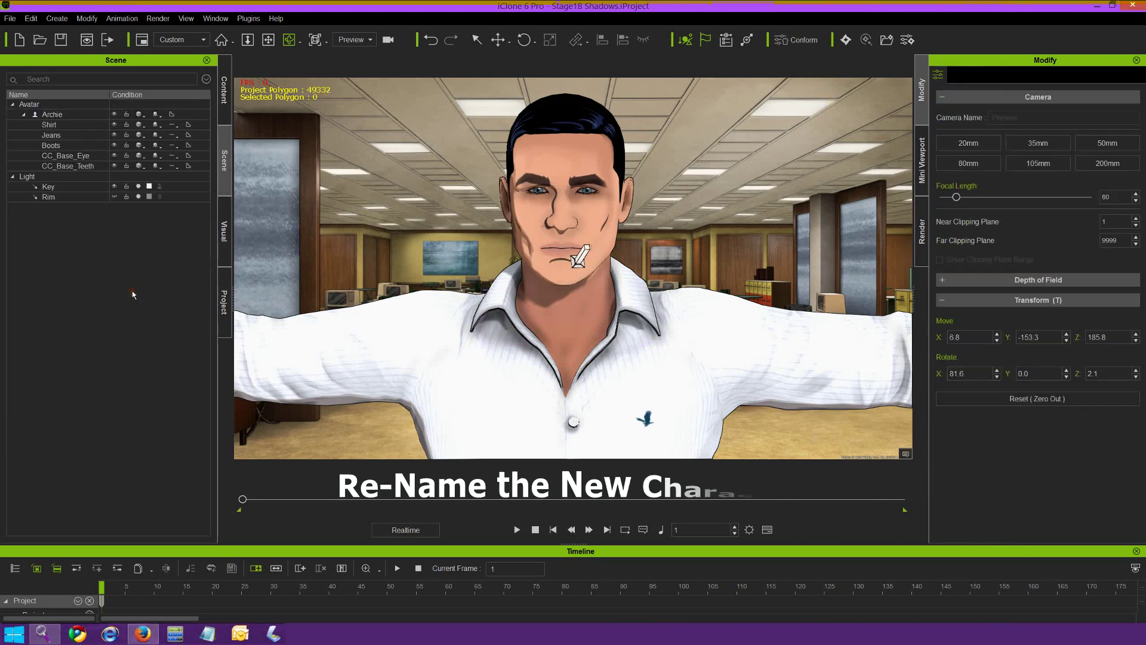
pyautogui.doubleClick(63, 115)
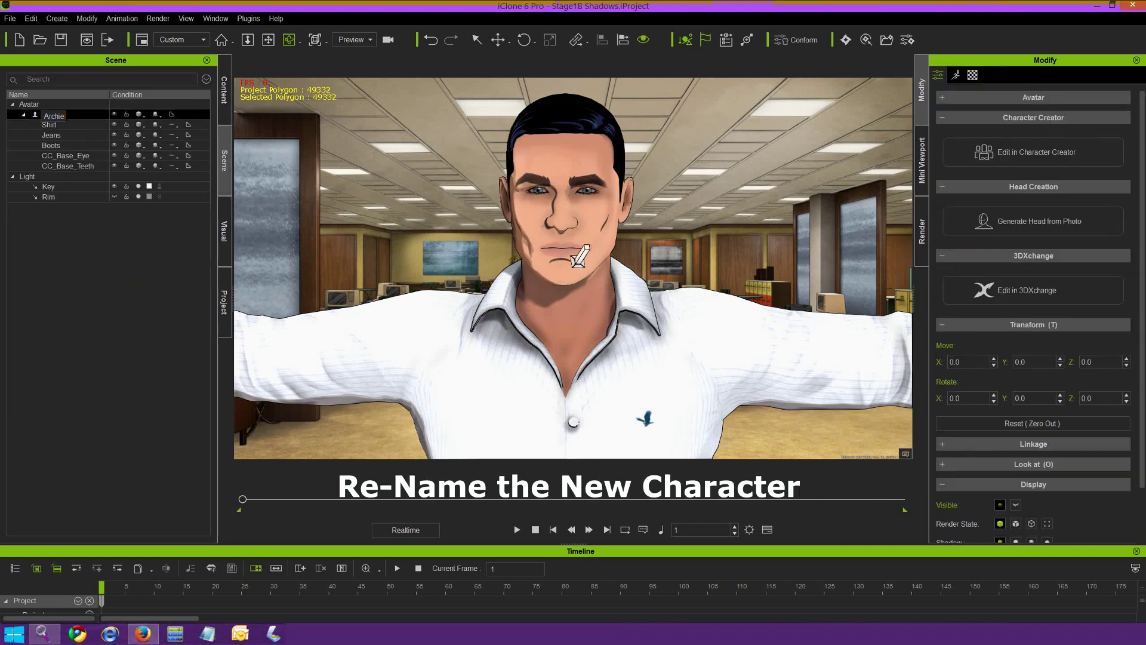
pyautogui.write('Dutchess')
pyautogui.press('Return')
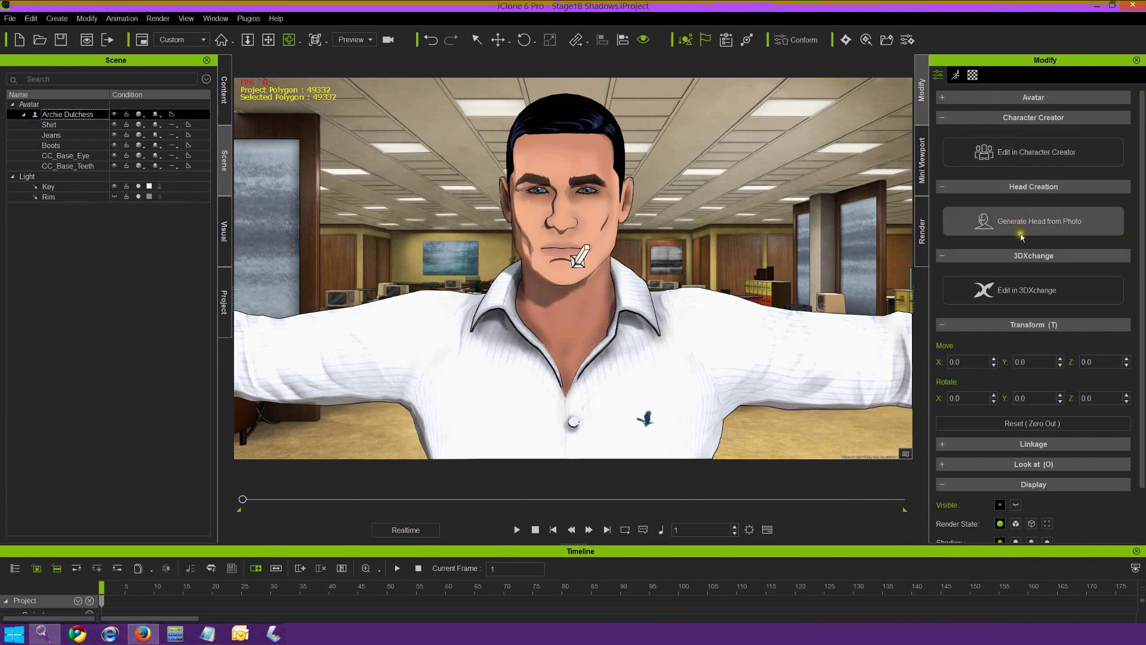
# - Send the renamed avatar to 3DXchange for editing and turn it to face the front
pyautogui.click(1028, 291)
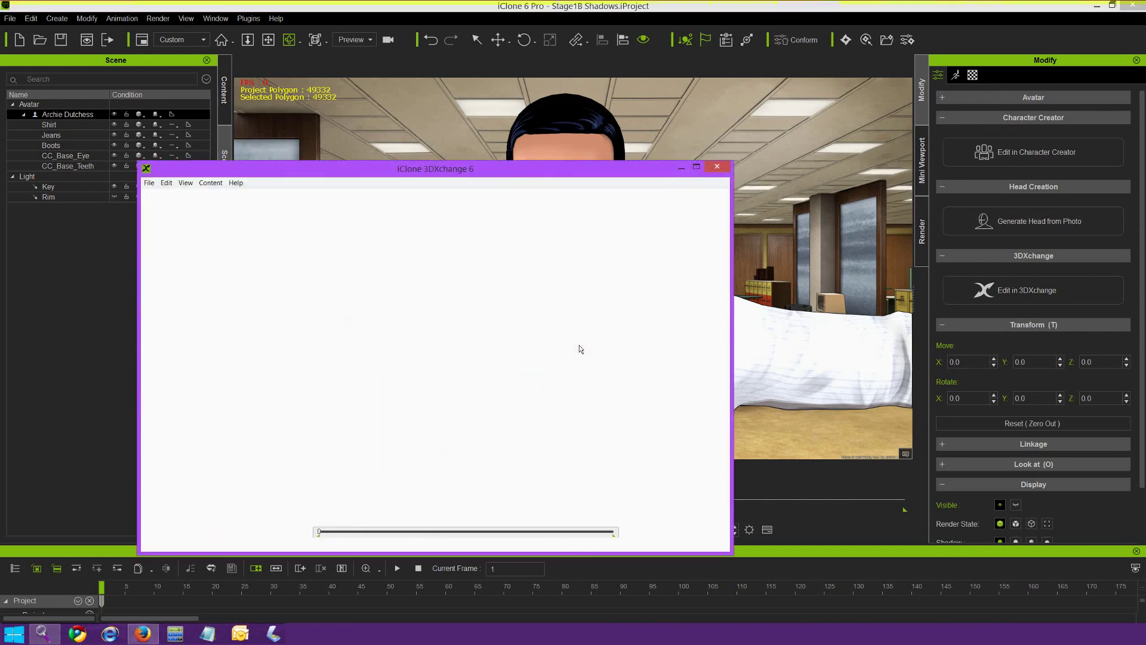
pyautogui.click(545, 427)
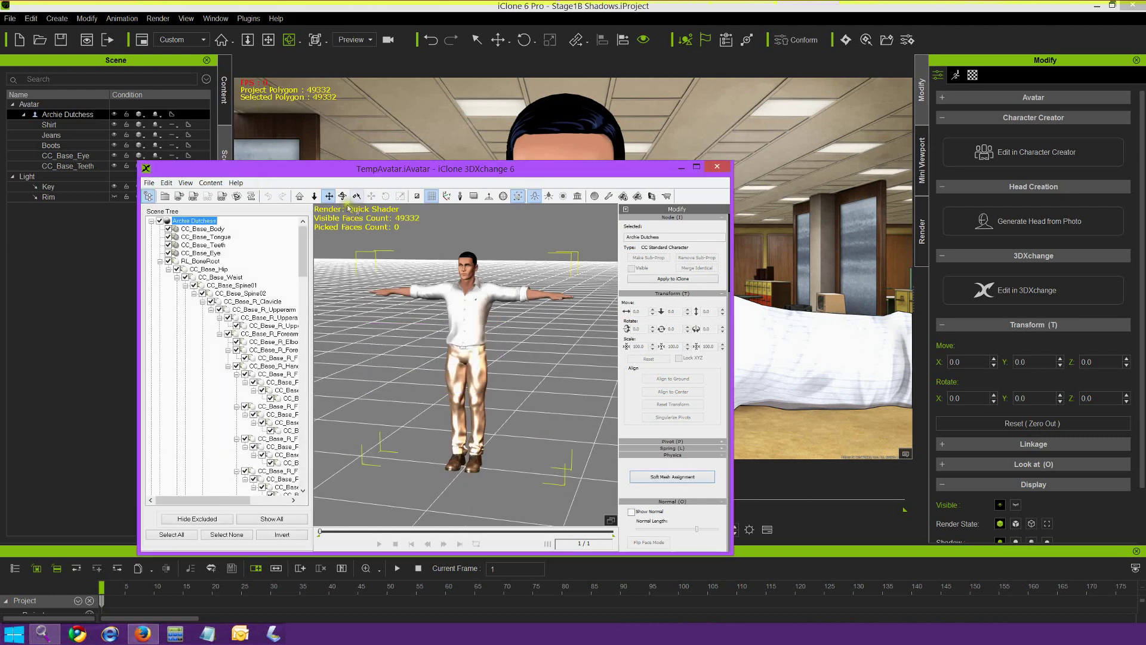
pyautogui.moveTo(497, 315); pyautogui.dragTo(564, 325)
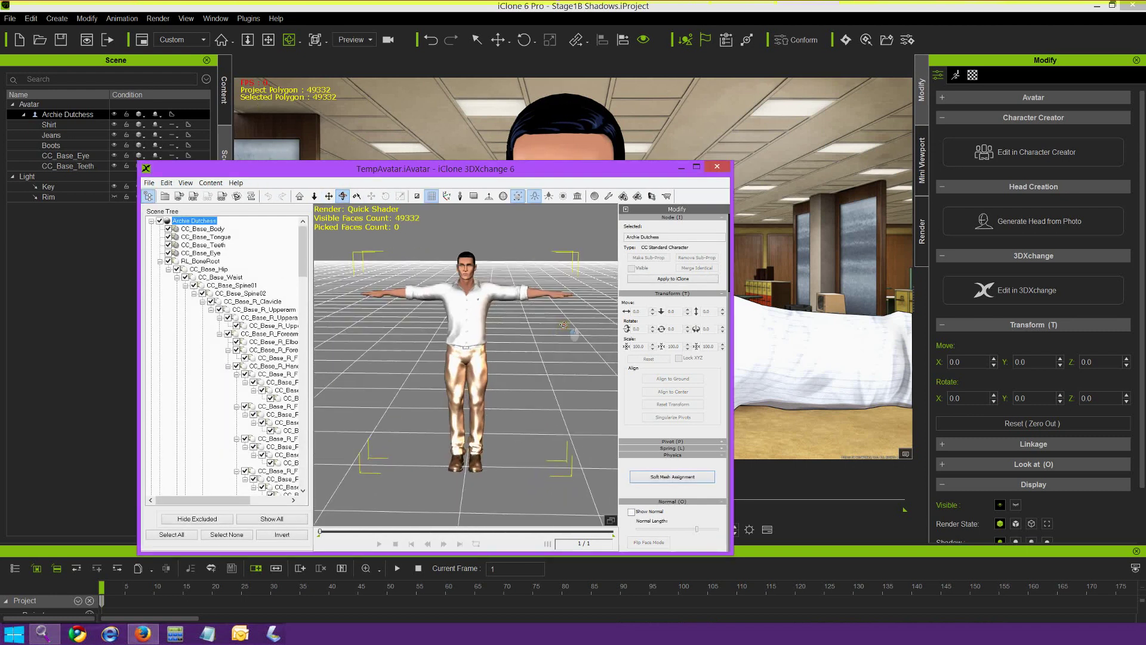
# - Export the avatar as an FBX file with an Archie file name, including geometry and embedded textures
pyautogui.click(180, 197)
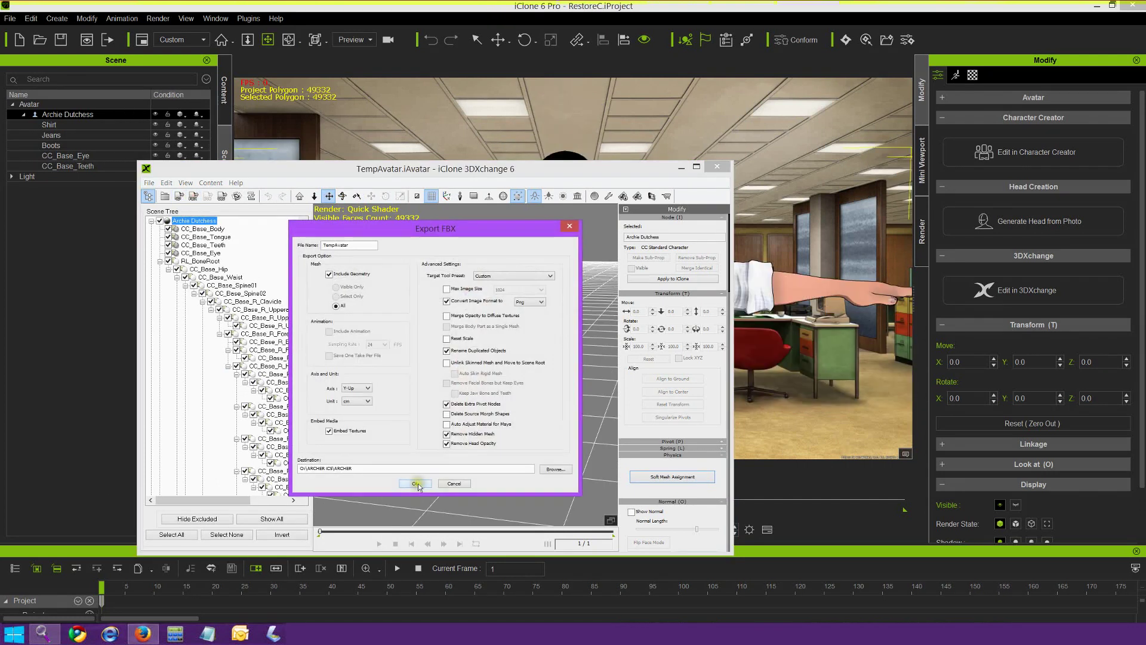
pyautogui.moveTo(368, 246); pyautogui.dragTo(310, 244)
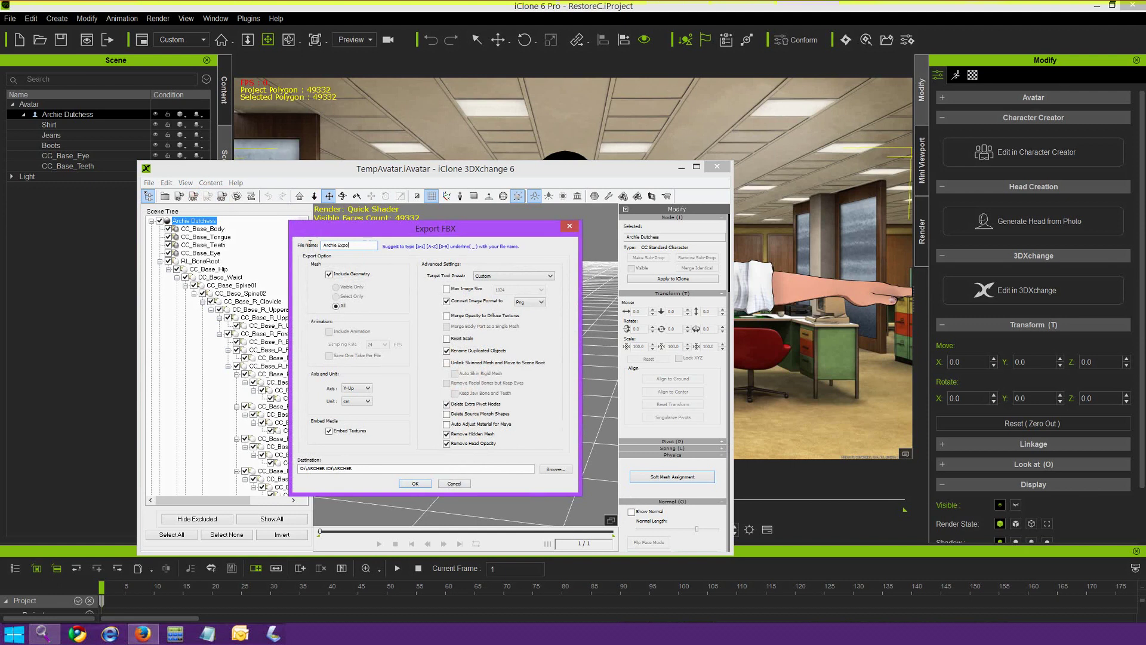
pyautogui.click(411, 484)
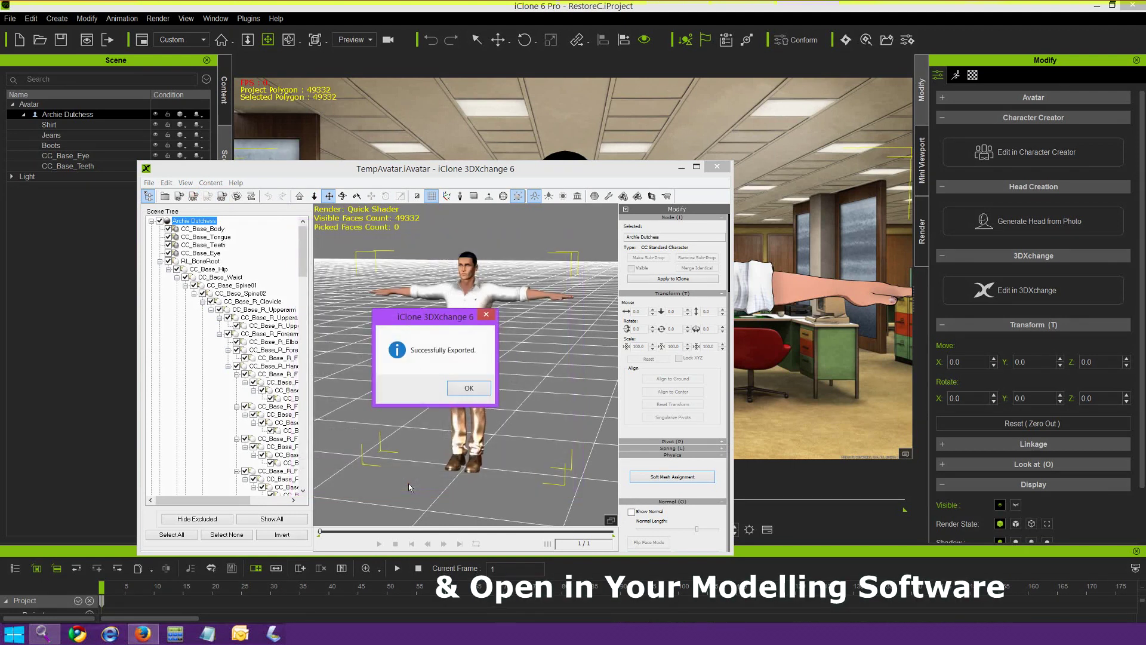
pyautogui.click(469, 387)
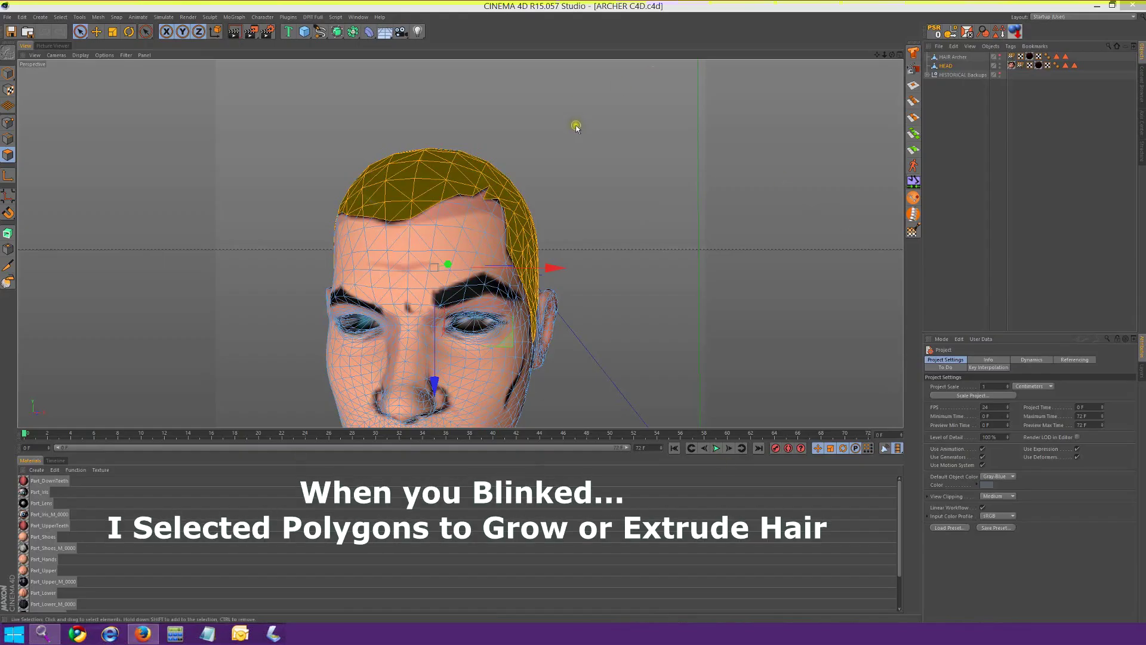
# - In Cinema 4D, activate the Knife tool and check around the head that all hair polygons are selected
pyautogui.moveTo(533, 130)
pyautogui.keyDown('alt'); pyautogui.mouseDown()
pyautogui.moveTo(532, 141)
pyautogui.moveTo(585, 149)
pyautogui.moveTo(772, 126)
pyautogui.moveTo(514, 140)
pyautogui.mouseUp(); pyautogui.keyUp('alt')
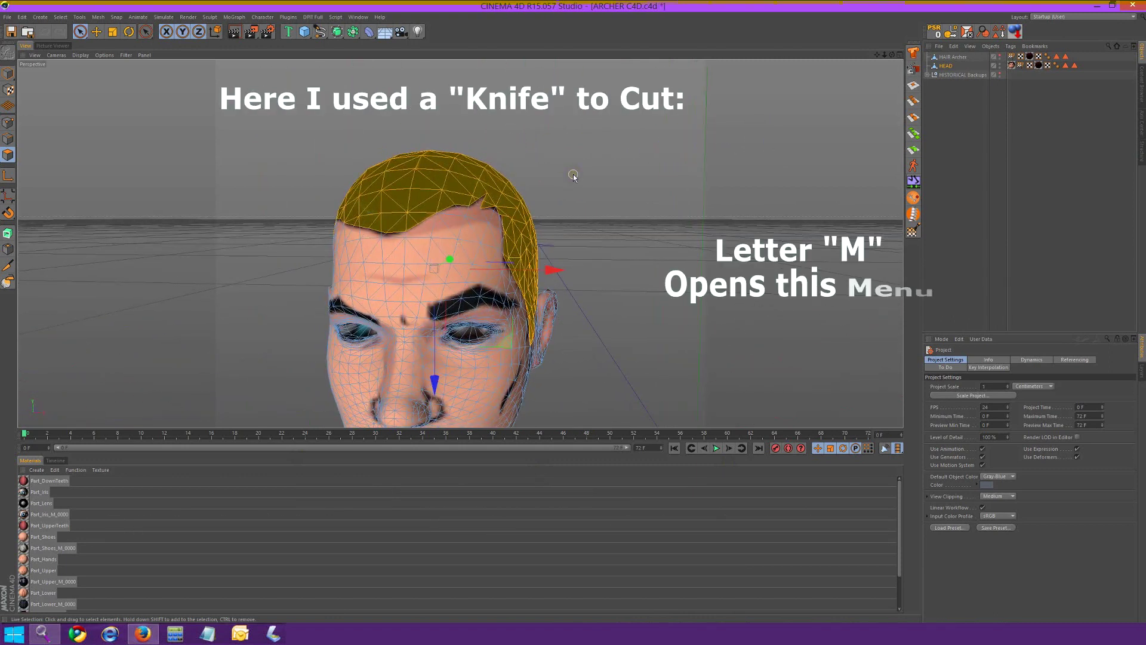
pyautogui.press('m')
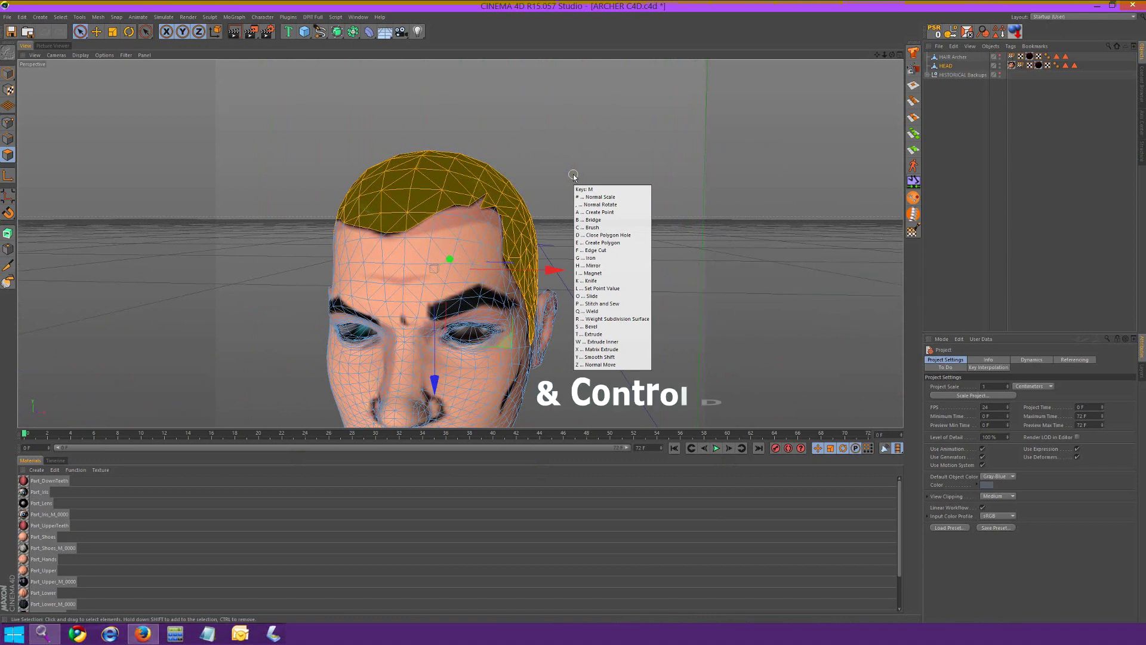
pyautogui.press('k')
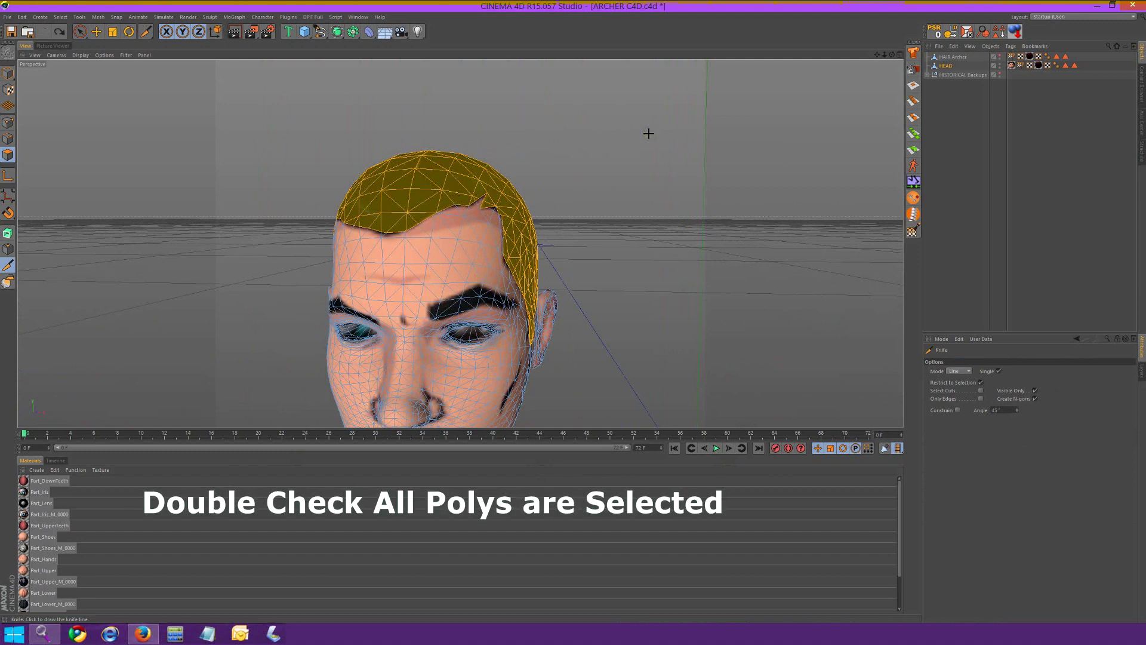
pyautogui.keyDown('alt'); pyautogui.moveTo(649, 134); pyautogui.dragTo(514, 311); pyautogui.keyUp('alt')
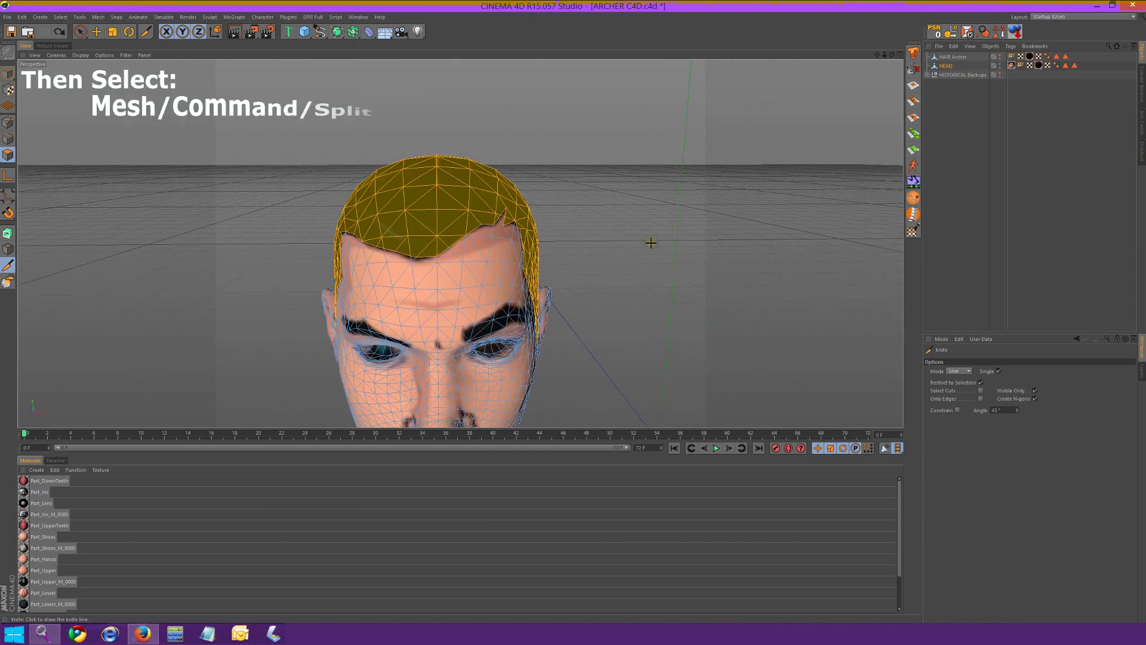
# - Split the selected hair polygons from the HEAD mesh into a separate object
pyautogui.click(99, 17)
pyautogui.moveTo(114, 39)
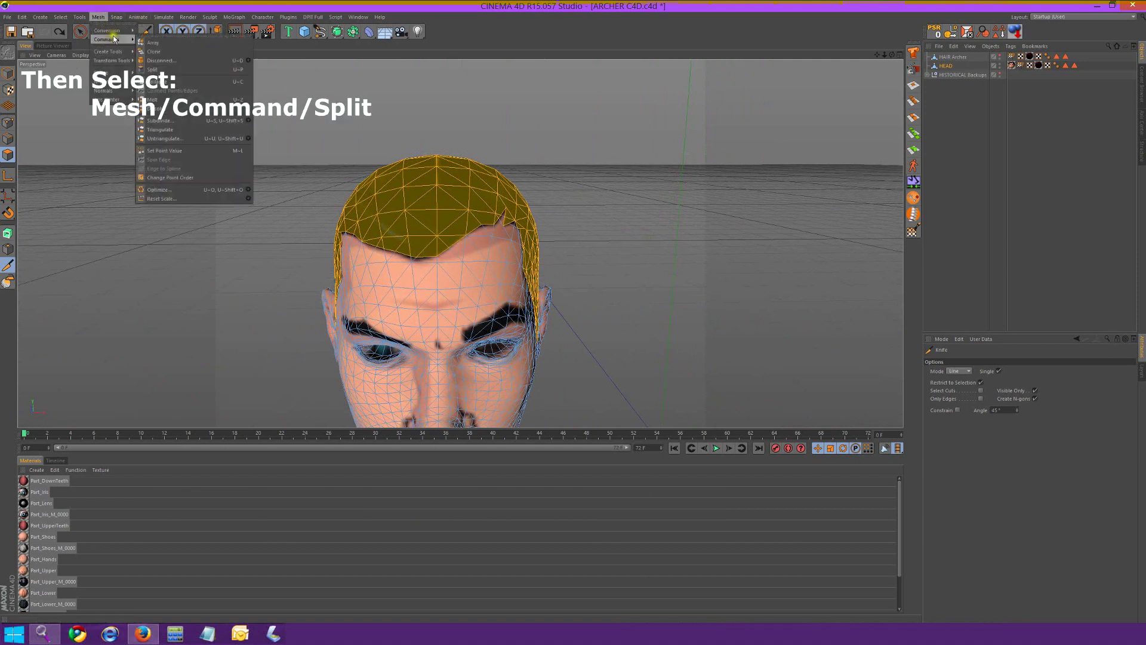
pyautogui.click(174, 69)
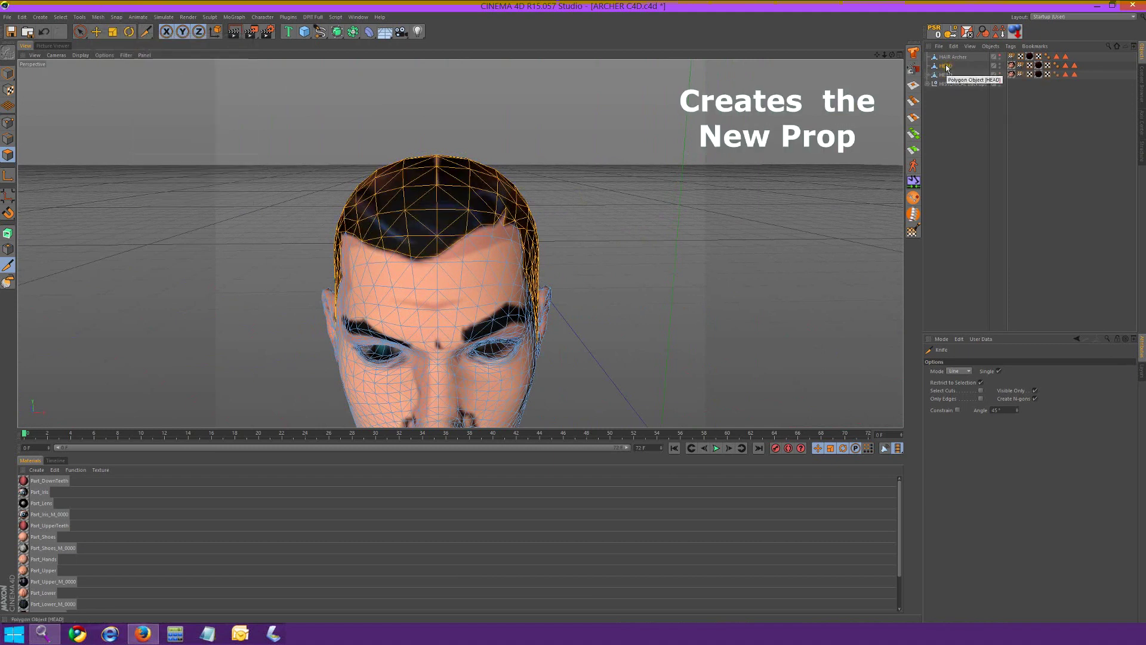
# - Extrude the hair polygons outward by about 0.42 cm and select the HAIR Archer object
pyautogui.rightClick(625, 226)
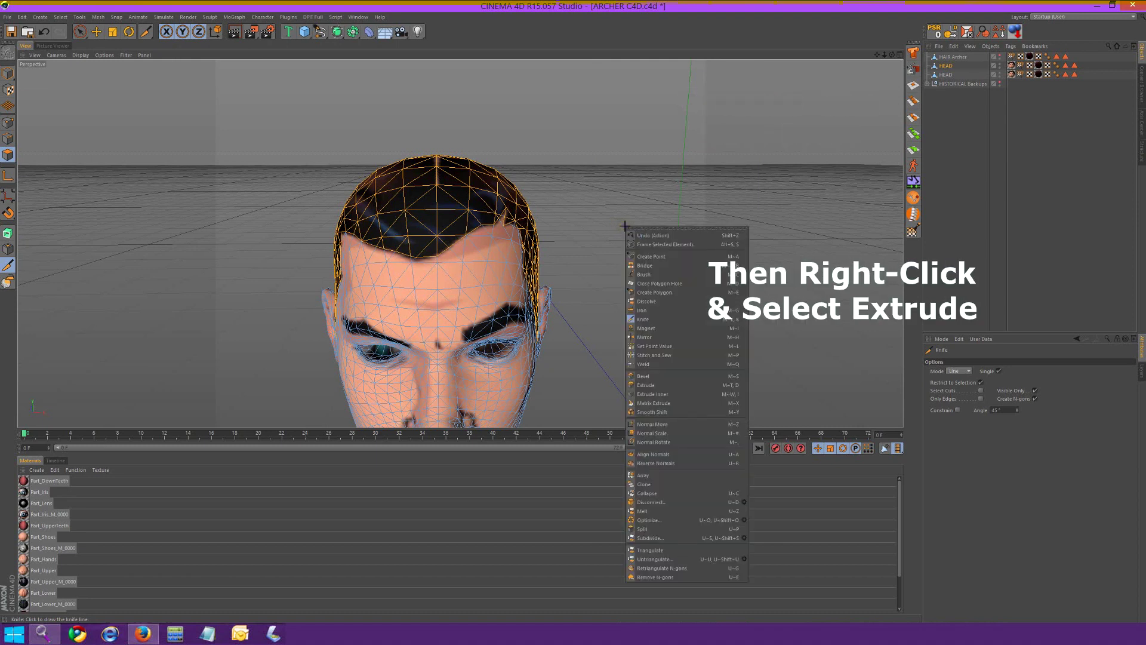
pyautogui.click(645, 387)
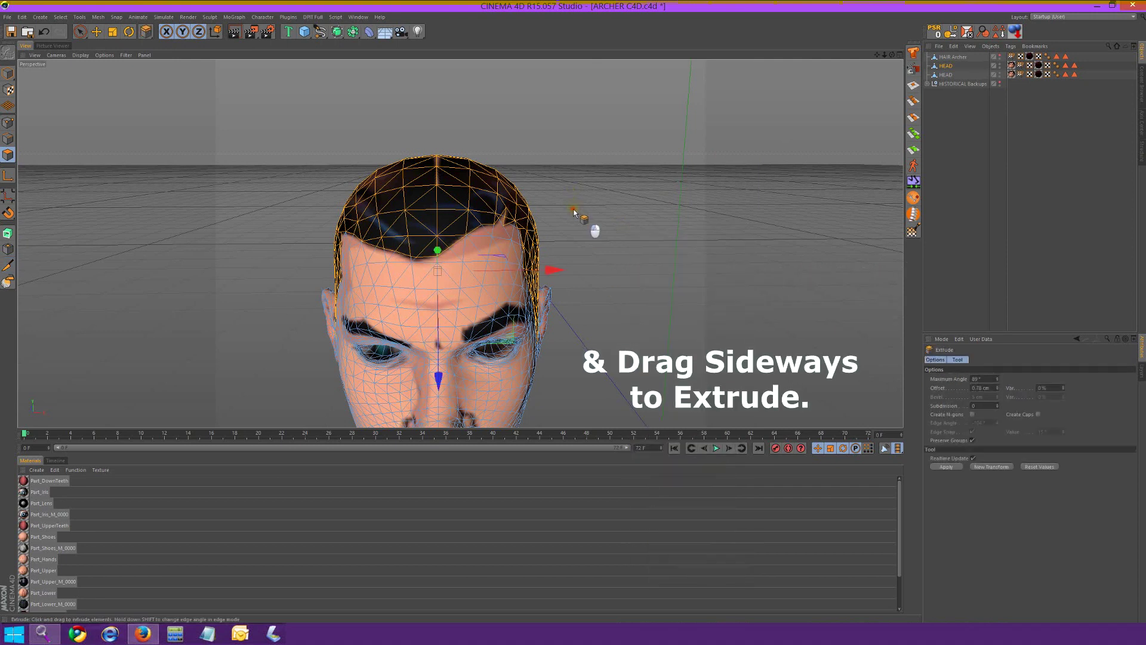
pyautogui.moveTo(574, 212); pyautogui.dragTo(593, 213)
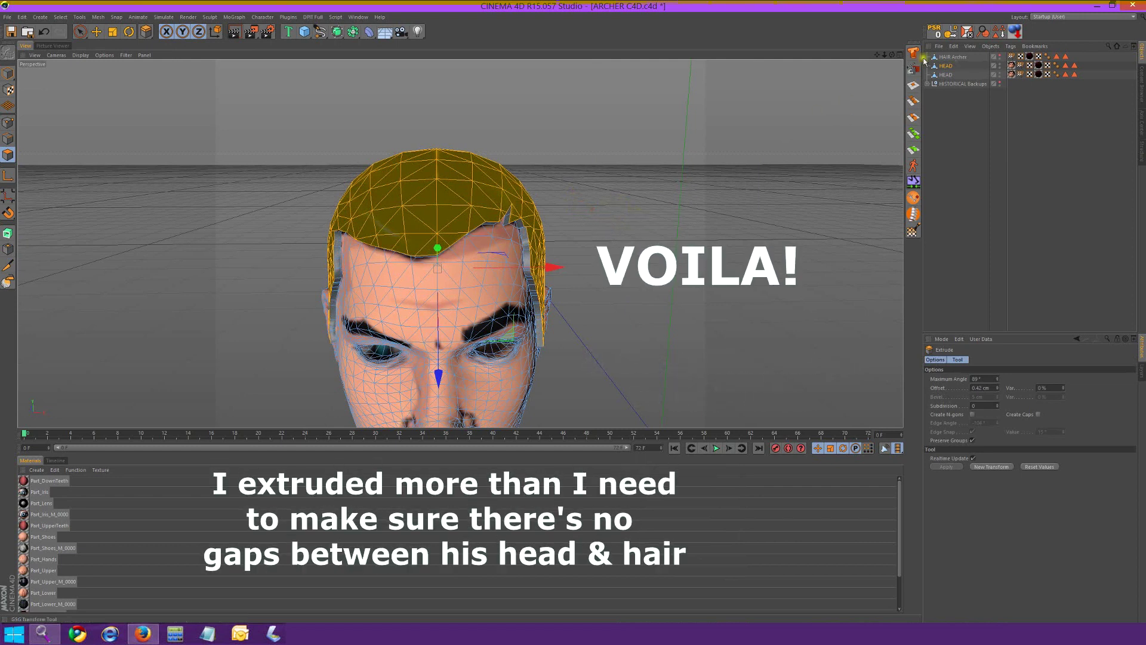
pyautogui.click(952, 58)
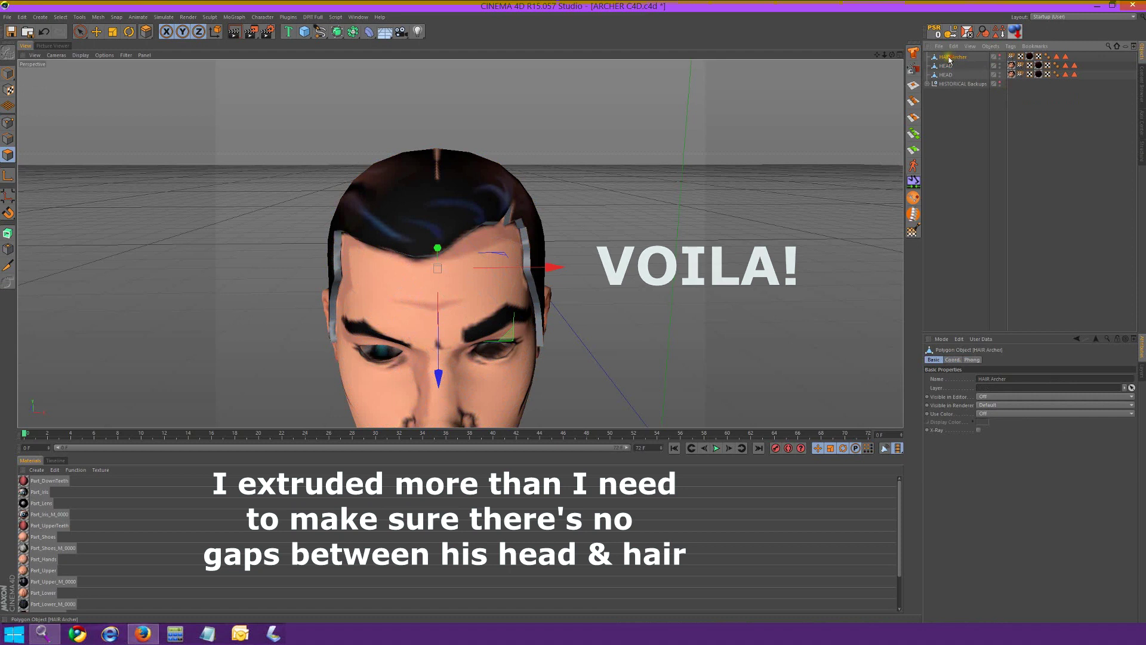
# - Delete the remaining HEAD object from the scene, keeping the extruded hair mesh and the historical backups
pyautogui.moveTo(951, 60); pyautogui.dragTo(952, 91)
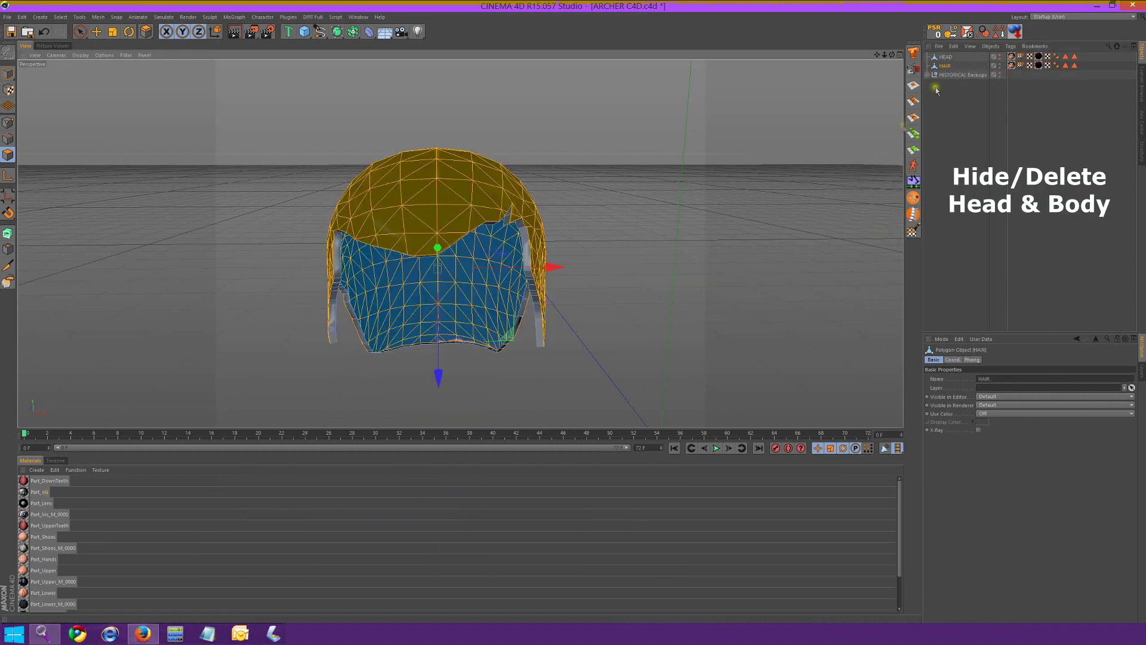
pyautogui.click(945, 58)
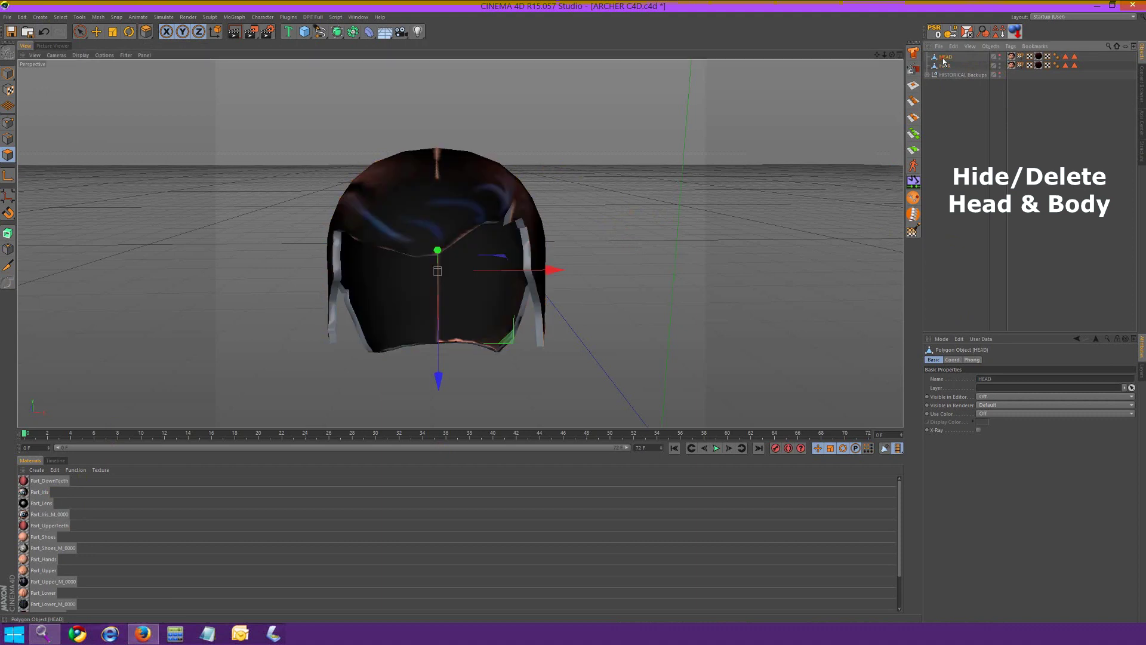
pyautogui.press('Delete')
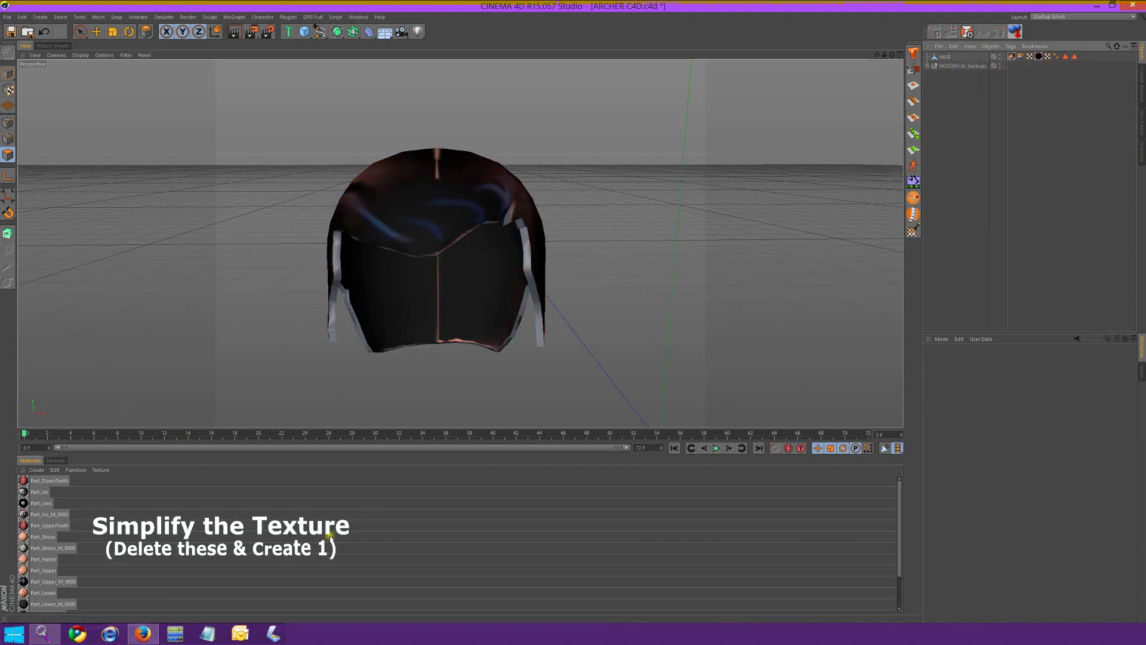
# - Delete all the imported avatar materials, from Part_DownTeeth to the end of the material list
pyautogui.click(57, 480)
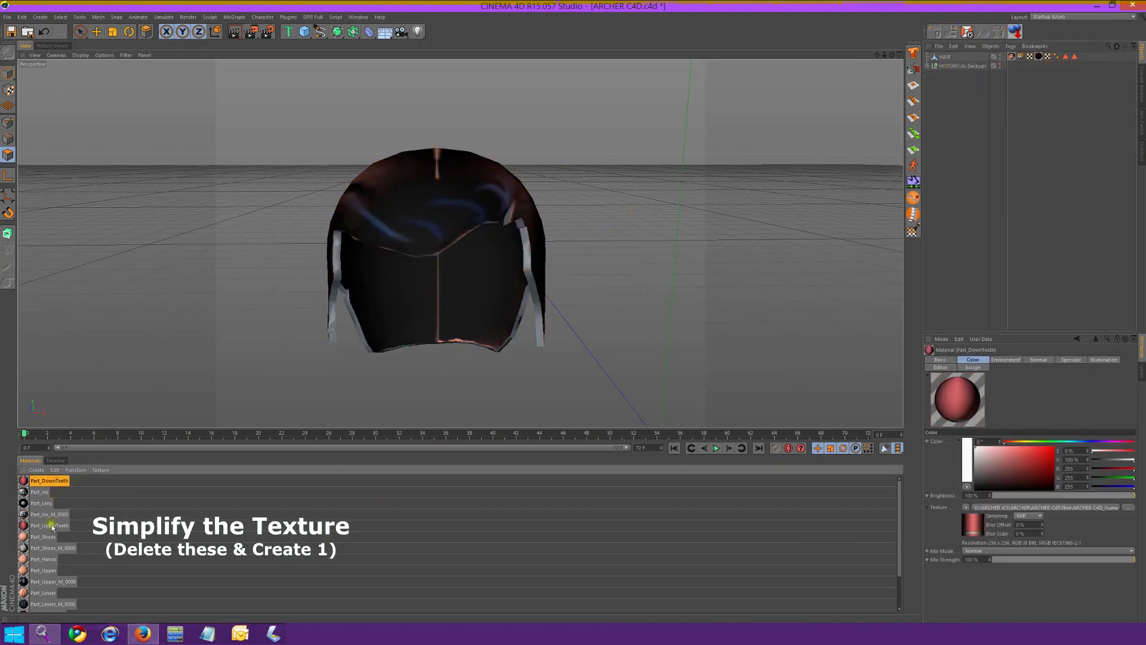
pyautogui.keyDown('shift'); pyautogui.click(53, 603); pyautogui.keyUp('shift')
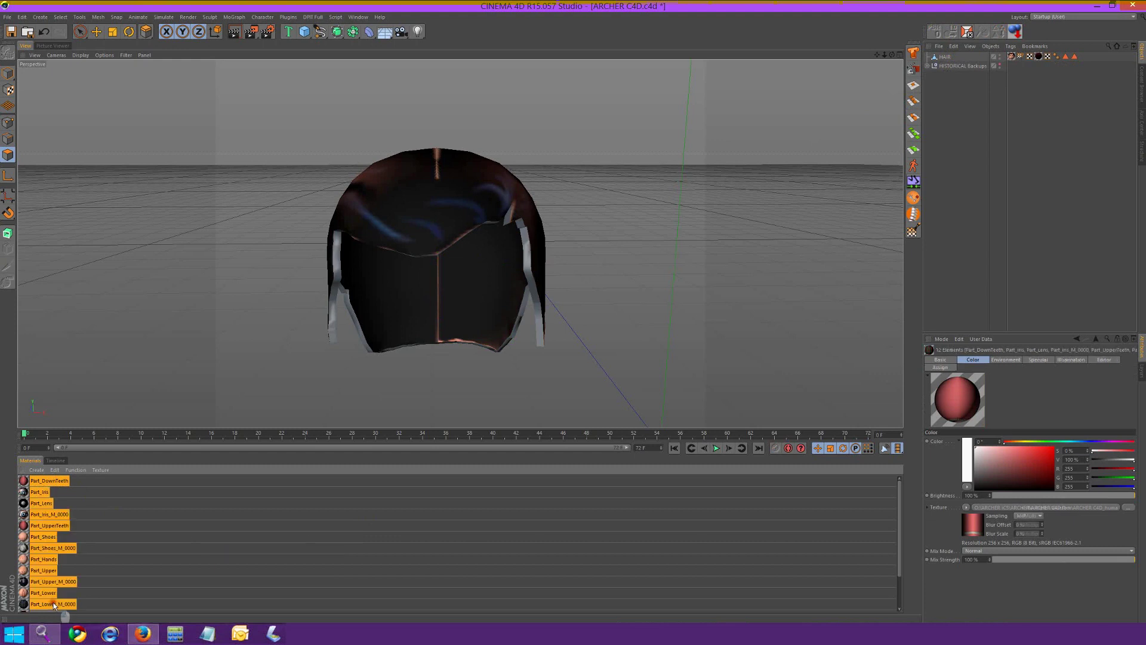
pyautogui.press('Delete')
# - Create a new material and load the image HAIR 4 ARCHER .jpg as its color texture
pyautogui.click(37, 469)
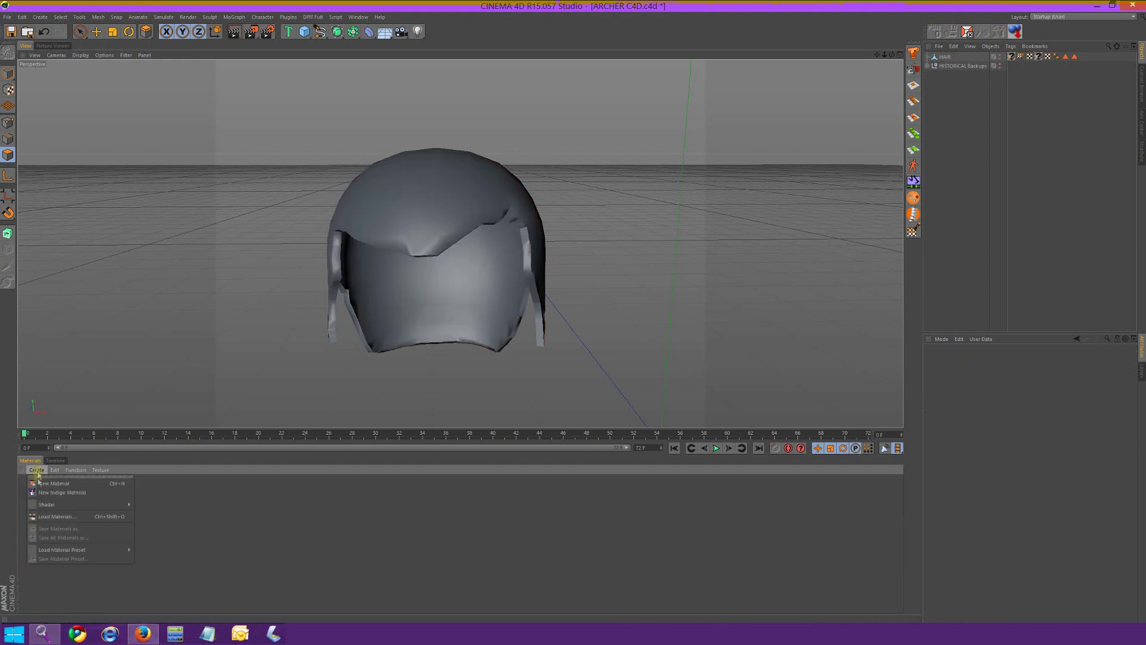
pyautogui.click(39, 477)
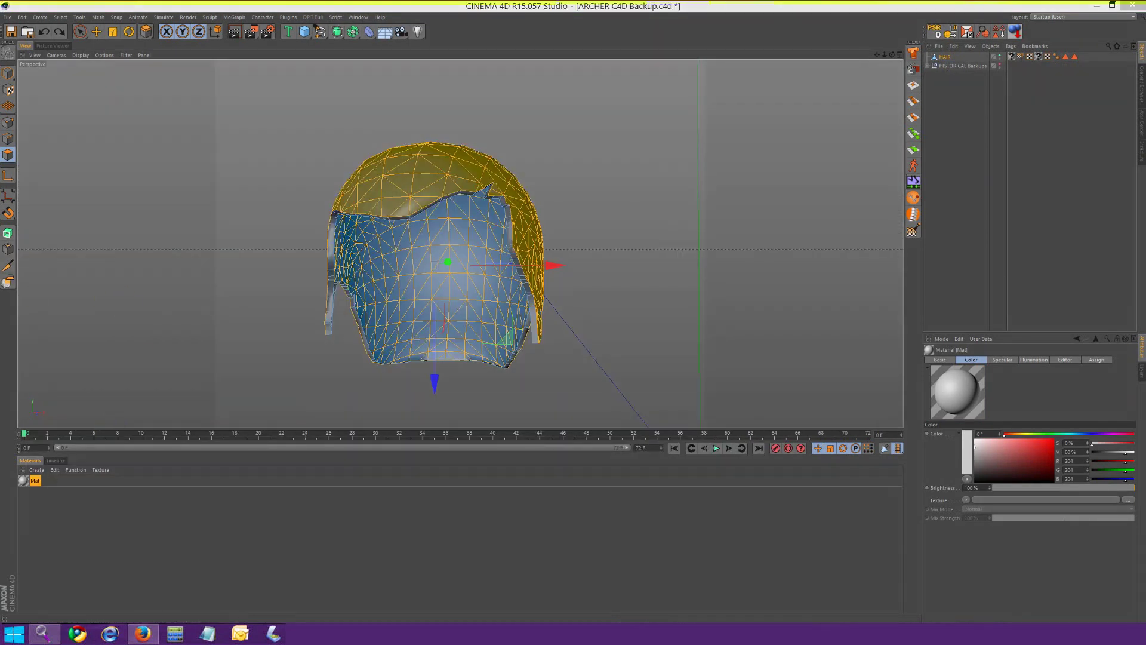
pyautogui.doubleClick(22, 481)
pyautogui.moveTo(216, 179); pyautogui.dragTo(426, 304)
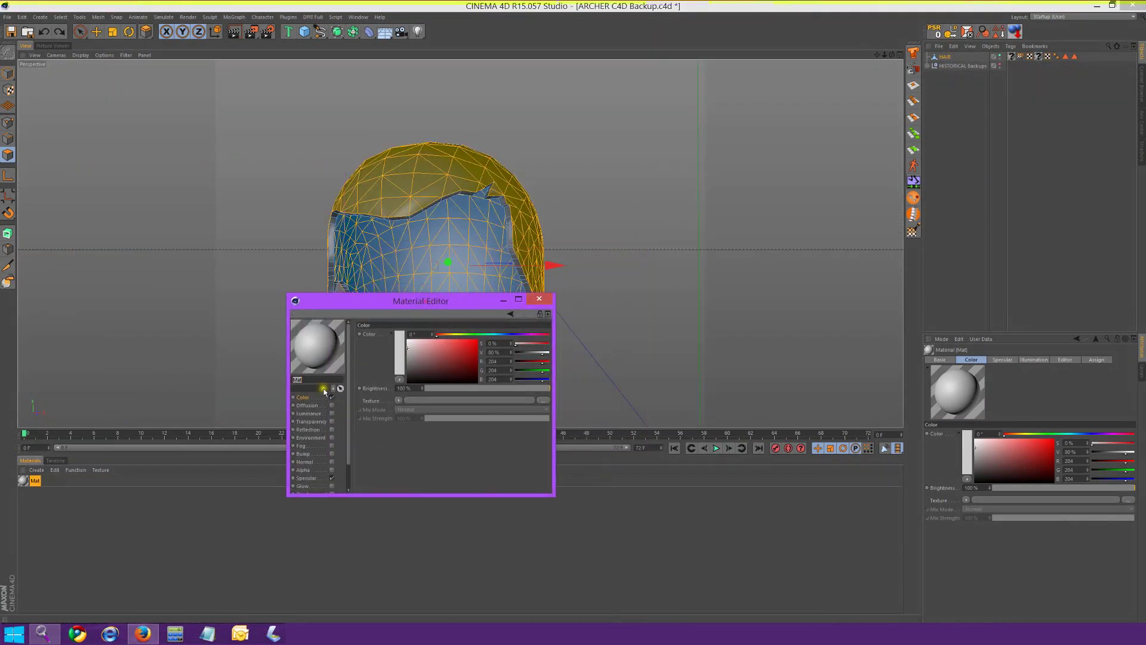
pyautogui.click(541, 399)
pyautogui.doubleClick(595, 359)
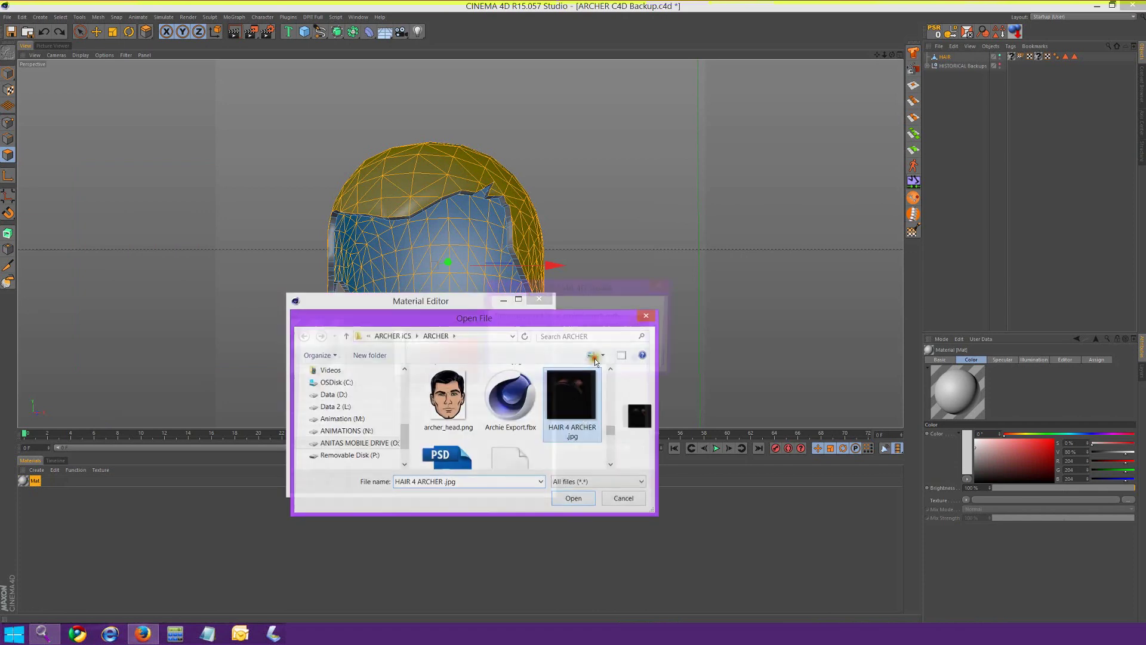
pyautogui.click(595, 358)
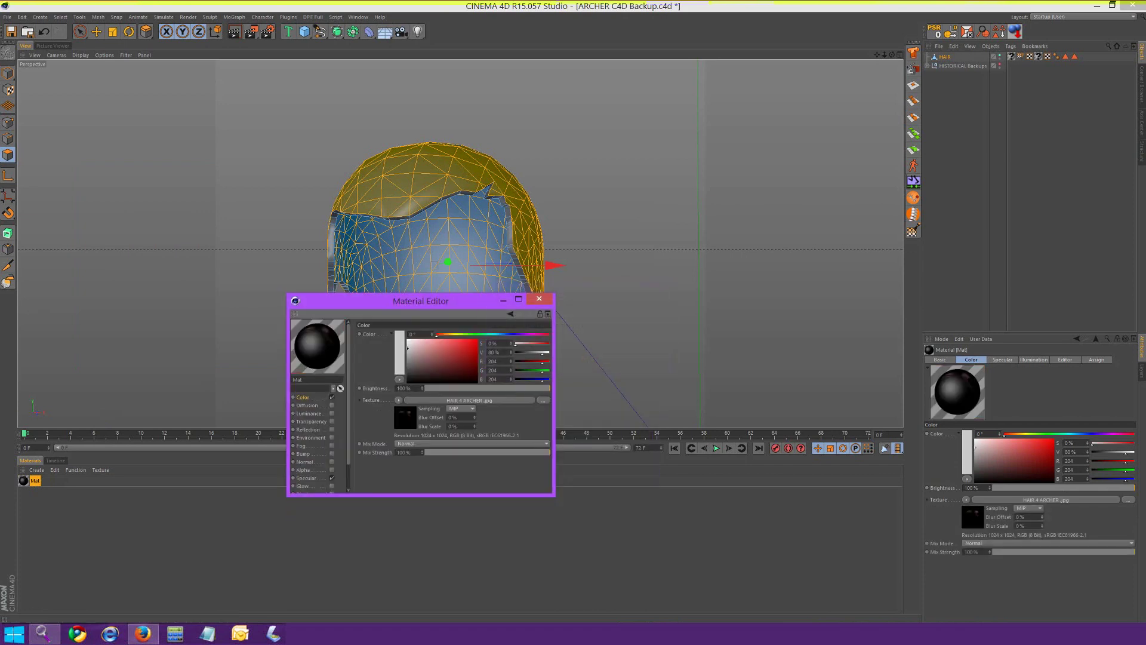
# - Apply the new hair-textured material to the hair mesh
pyautogui.click(24, 481)
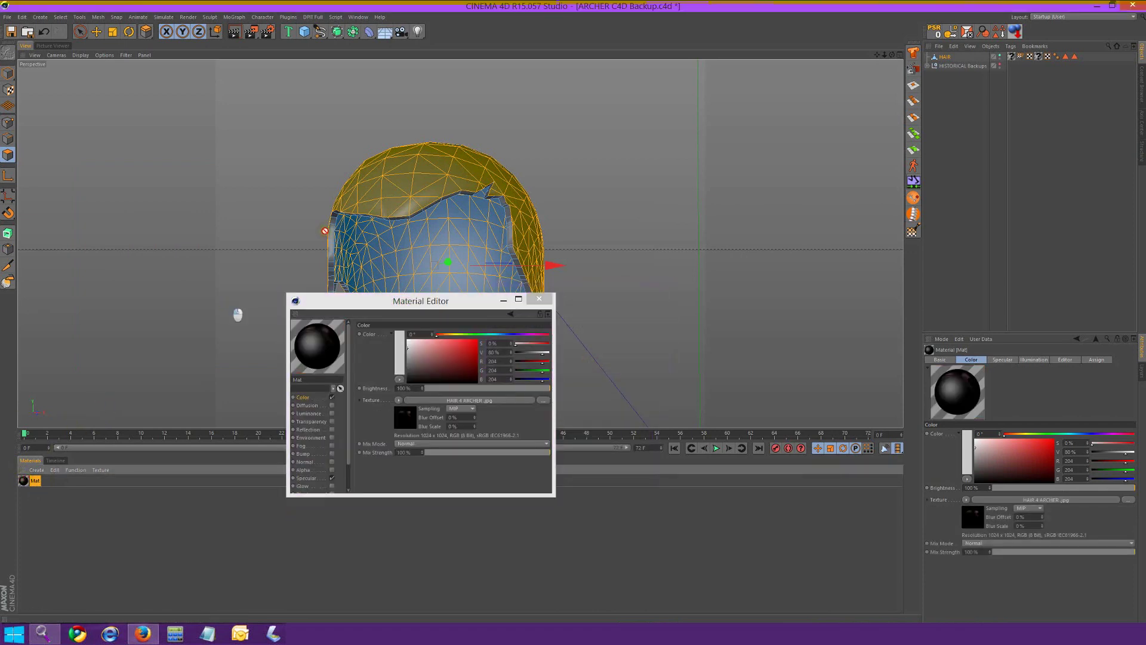
# - Apply the Mat hair material to the selected faces of the hair mesh and close the Material Editor
pyautogui.moveTo(406, 205); pyautogui.dragTo(407, 206)
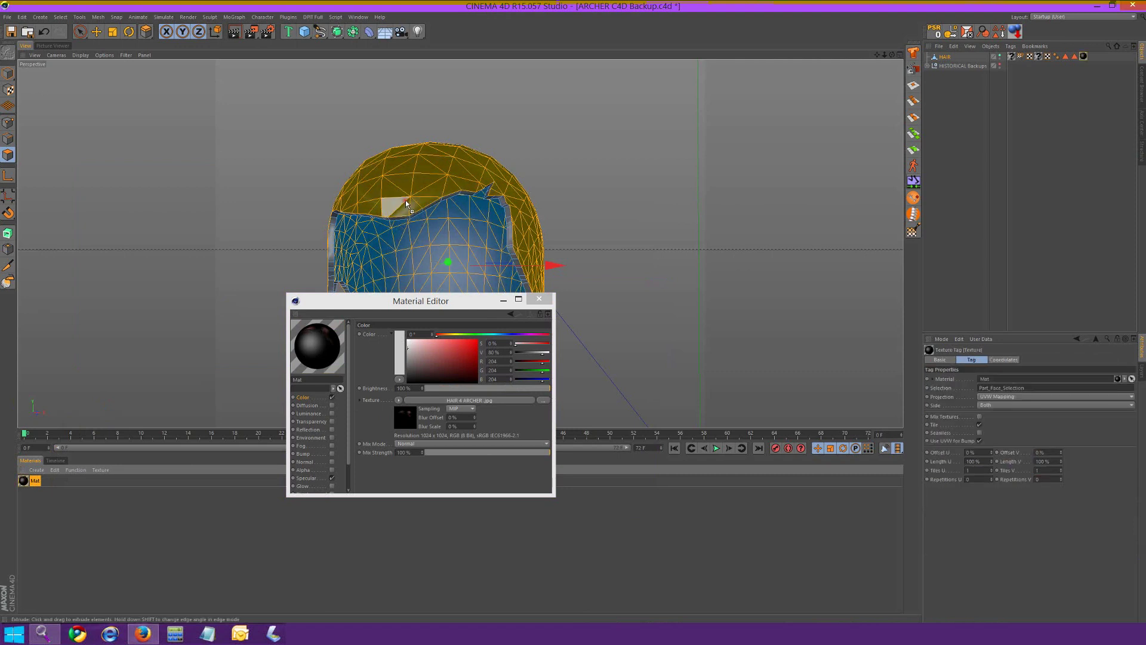
pyautogui.click(539, 298)
pyautogui.moveTo(543, 134)
pyautogui.keyDown('alt'); pyautogui.mouseDown()
pyautogui.moveTo(563, 169)
pyautogui.moveTo(623, 216)
pyautogui.moveTo(573, 194)
pyautogui.moveTo(549, 152)
pyautogui.mouseUp(); pyautogui.keyUp('alt')
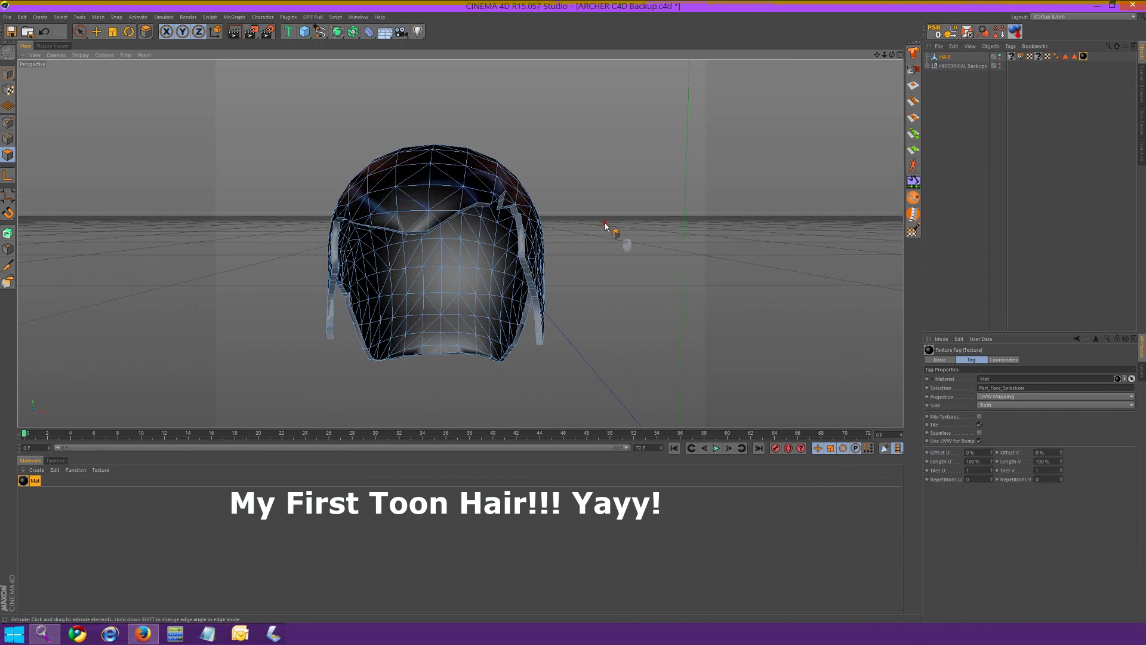
# - Return to Model mode and export the hair mesh in 3D Studio format as ARCHER HAIR Backup.3ds
pyautogui.click(8, 73)
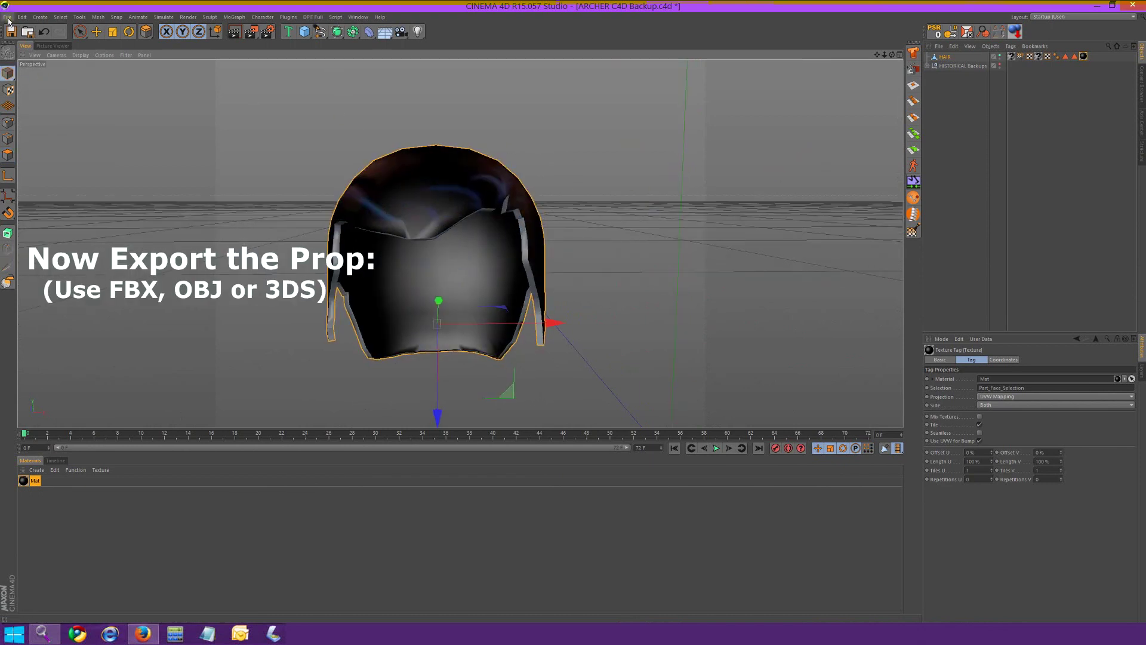
pyautogui.click(7, 17)
pyautogui.click(135, 161)
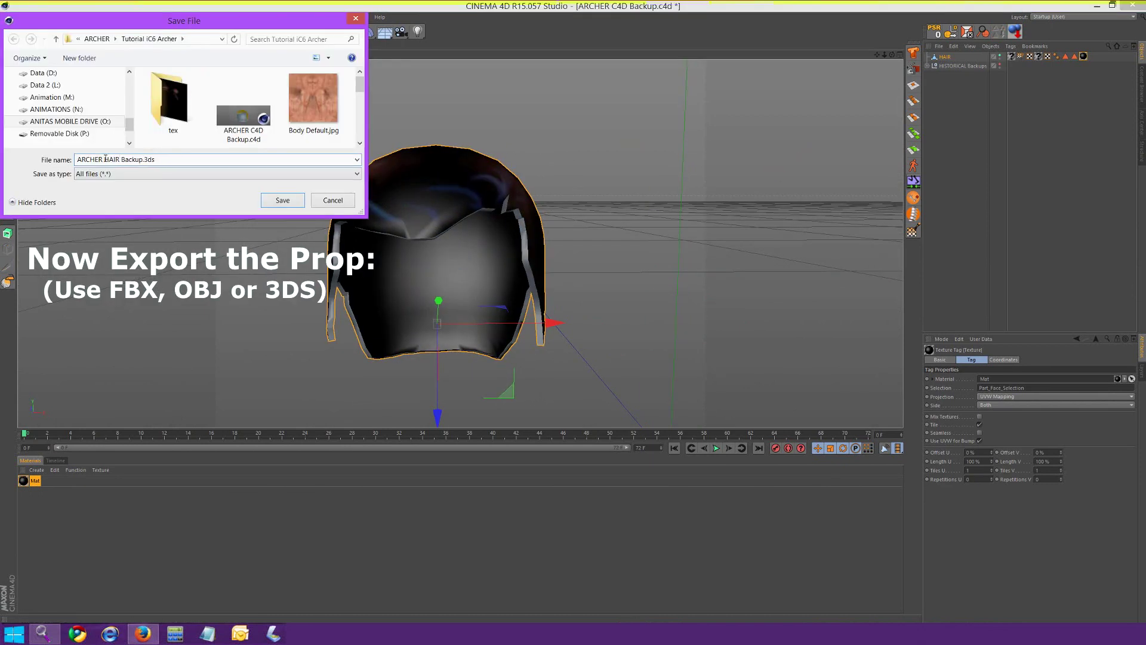
pyautogui.click(283, 200)
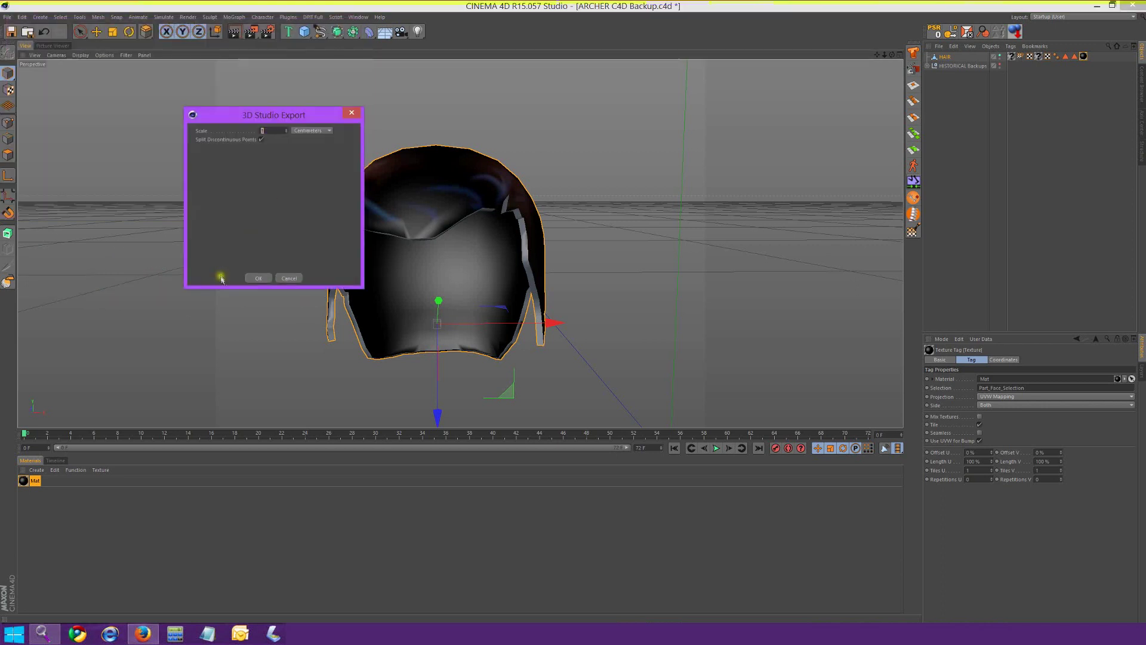
pyautogui.click(263, 282)
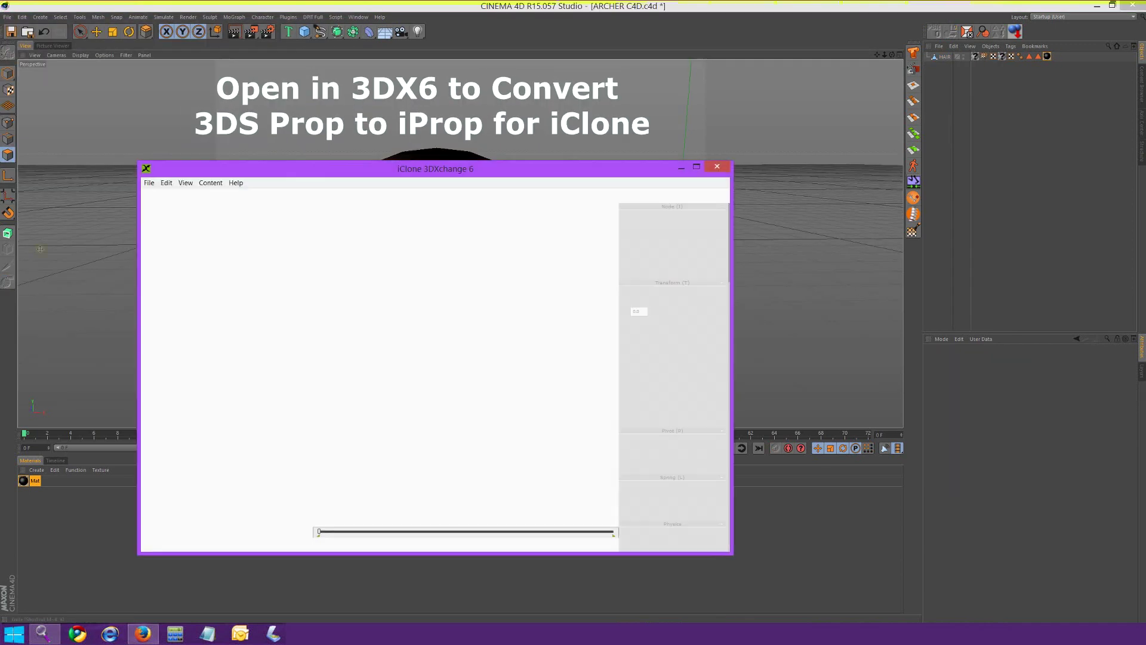
# - Switch to iClone 3DXchange 6 and open ARCHER CT8 HAIR ONLY.3ds from the ARCHER folder
pyautogui.click(544, 428)
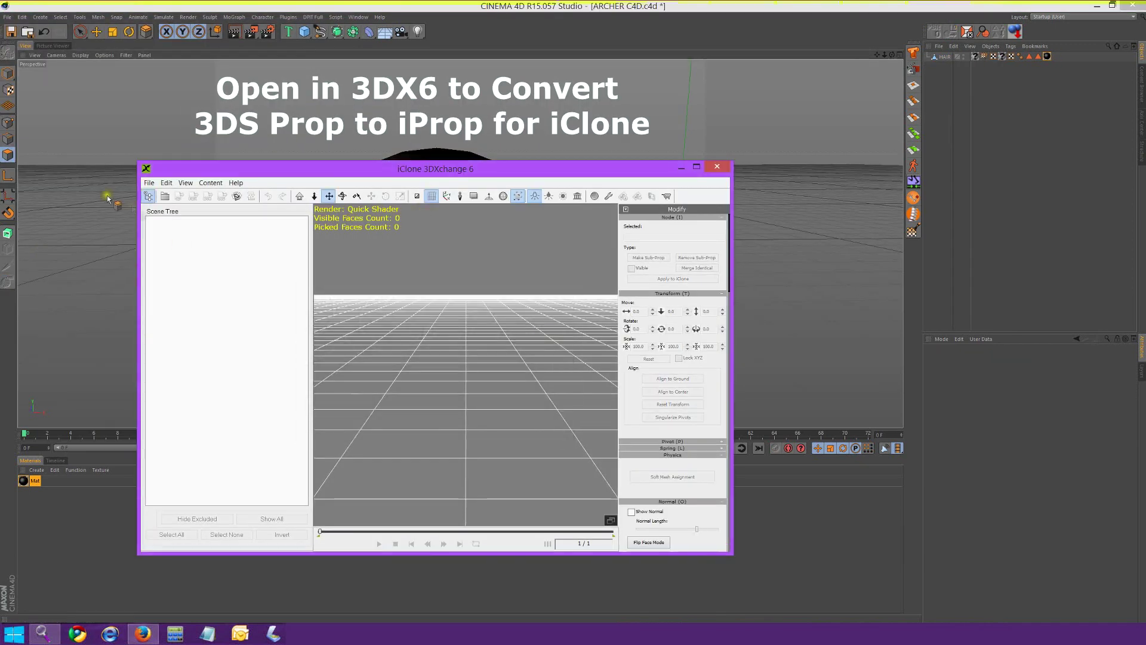
pyautogui.click(148, 182)
pyautogui.click(150, 202)
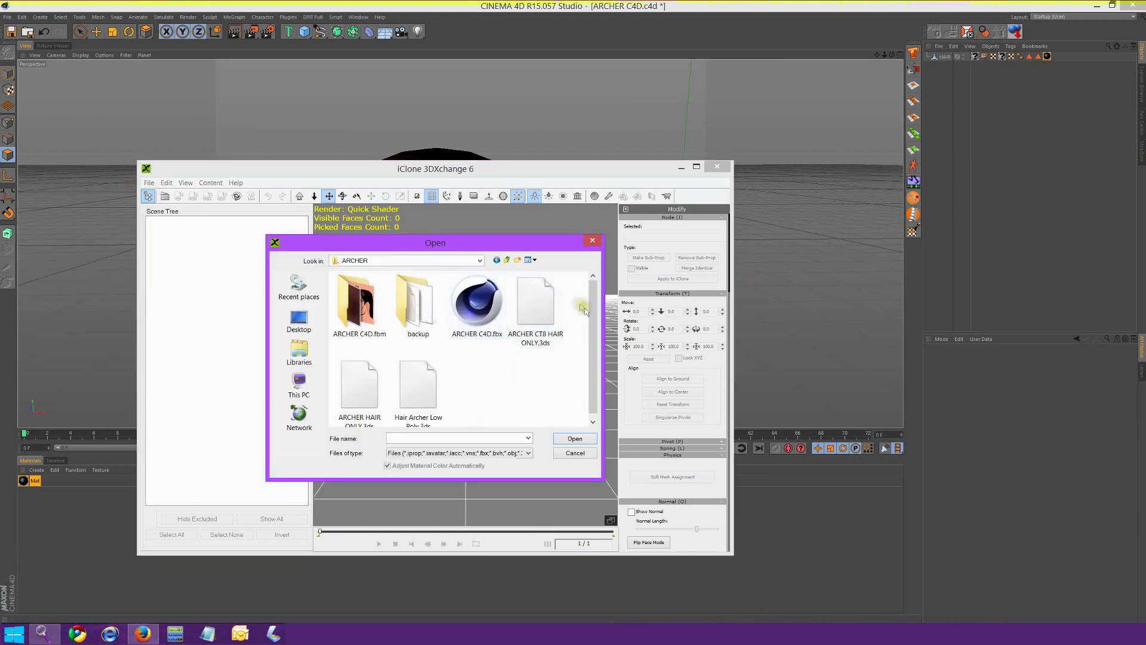
pyautogui.click(541, 321)
pyautogui.click(575, 438)
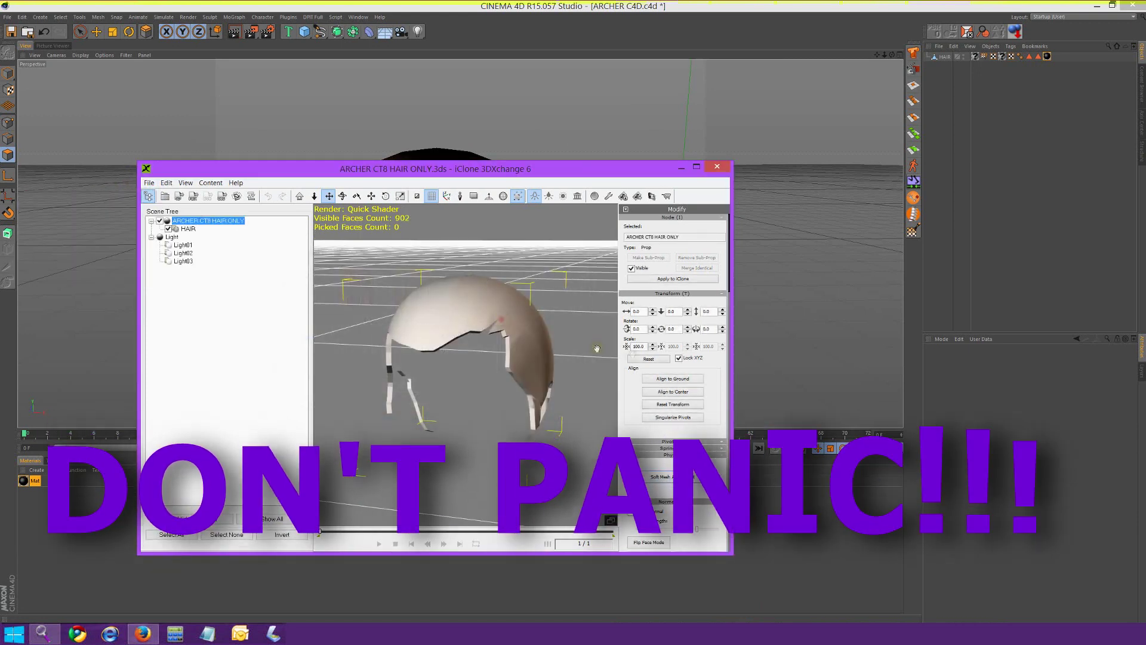
# - Select the HAIR mesh and make its material 2-sided to reveal the hidden polygons
pyautogui.moveTo(730, 292); pyautogui.dragTo(501, 319)
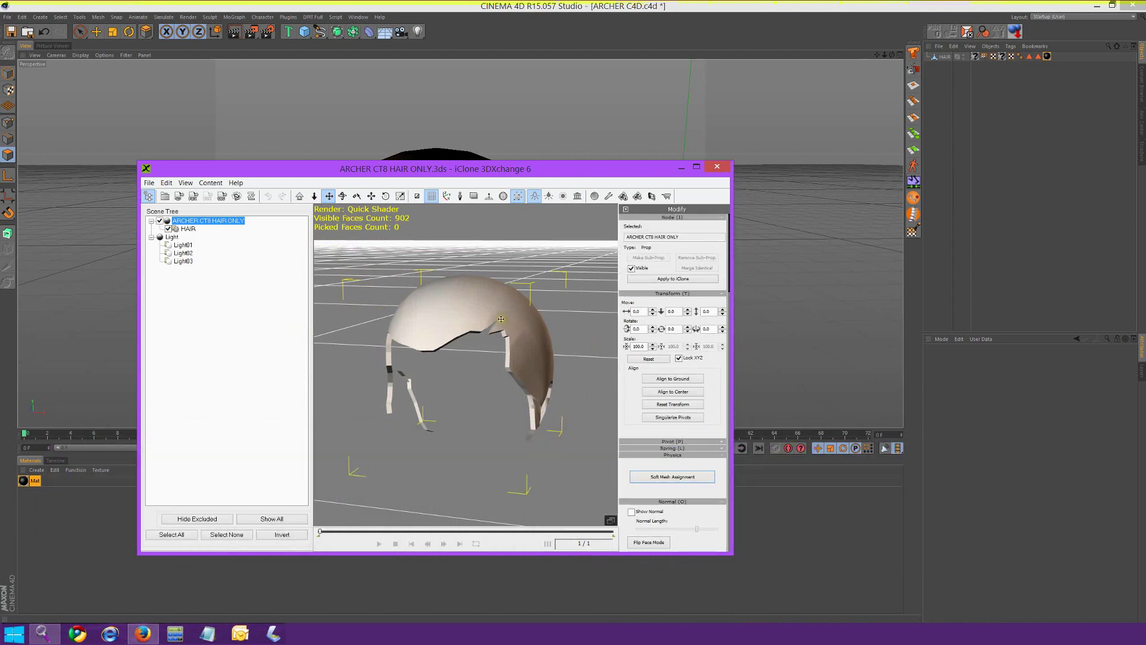
pyautogui.moveTo(730, 293); pyautogui.dragTo(721, 515)
pyautogui.click(466, 310)
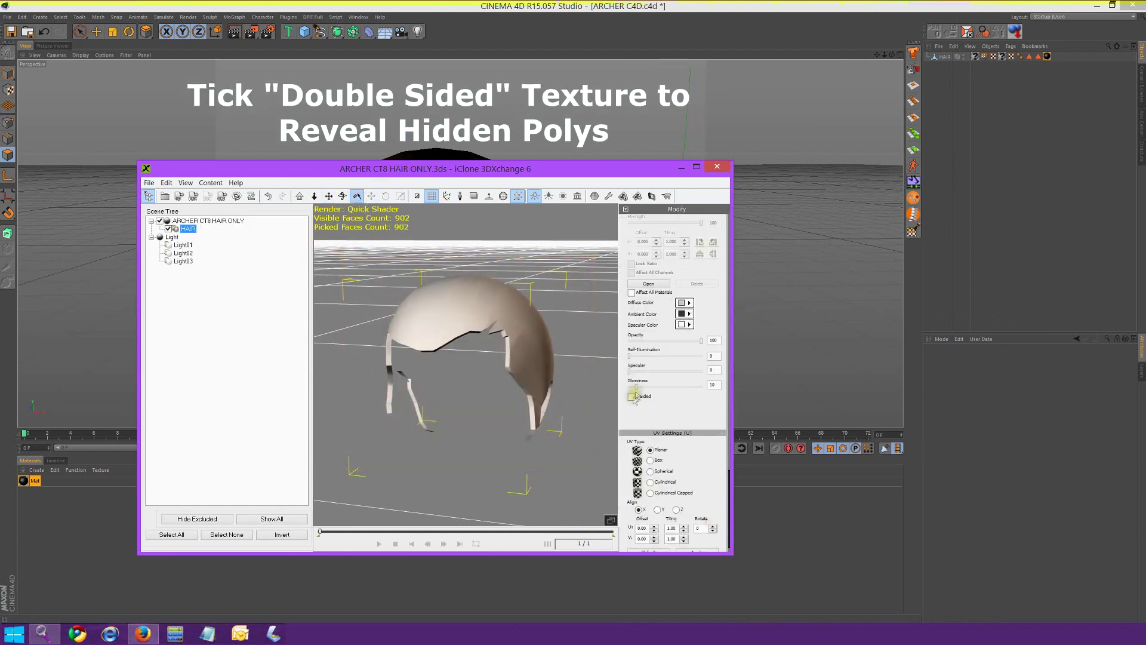
pyautogui.click(632, 397)
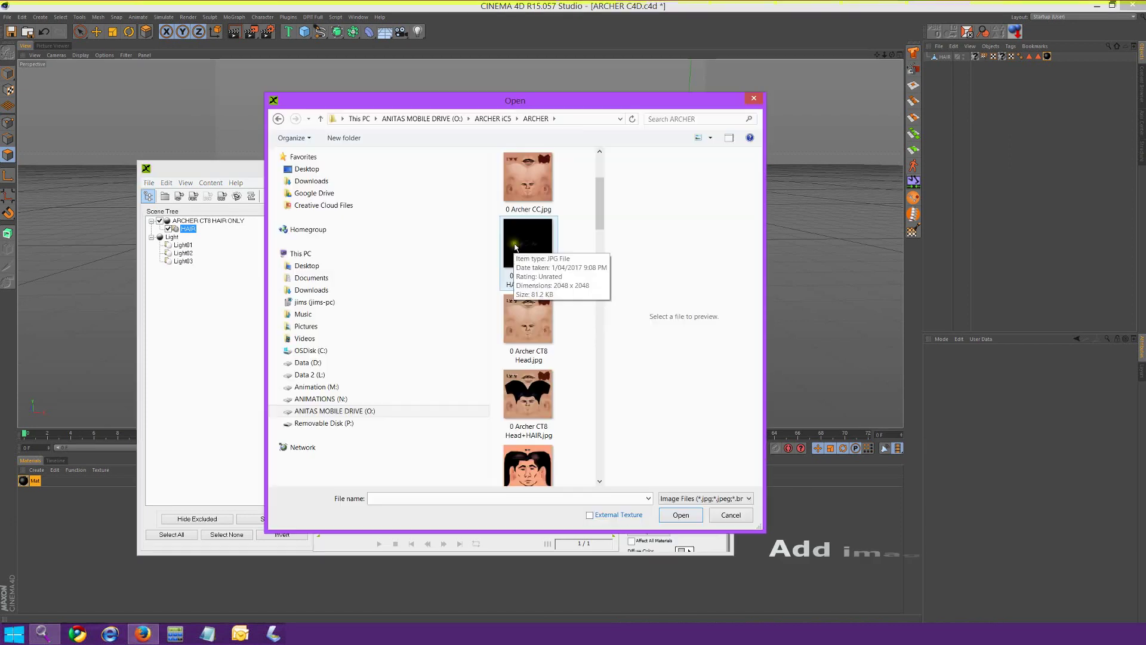
# - Load the black hair image as the HAIR mesh's diffuse texture and check the textured hair from several sides
pyautogui.click(523, 229)
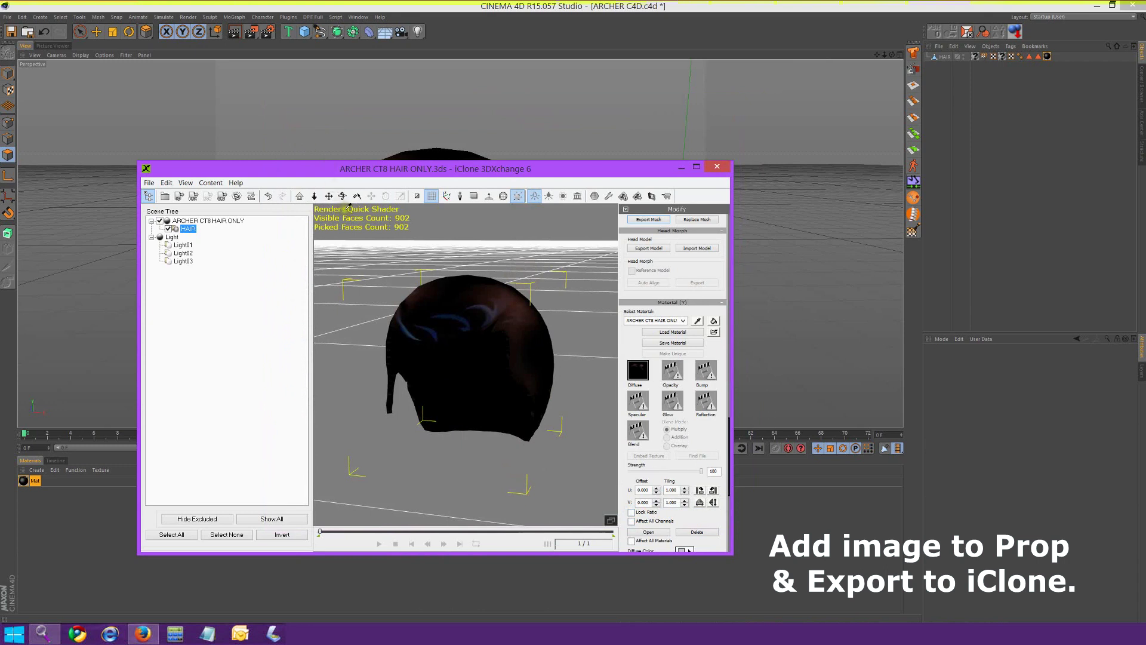
pyautogui.moveTo(364, 396)
pyautogui.mouseDown()
pyautogui.moveTo(572, 426)
pyautogui.moveTo(394, 428)
pyautogui.moveTo(376, 414)
pyautogui.mouseUp()
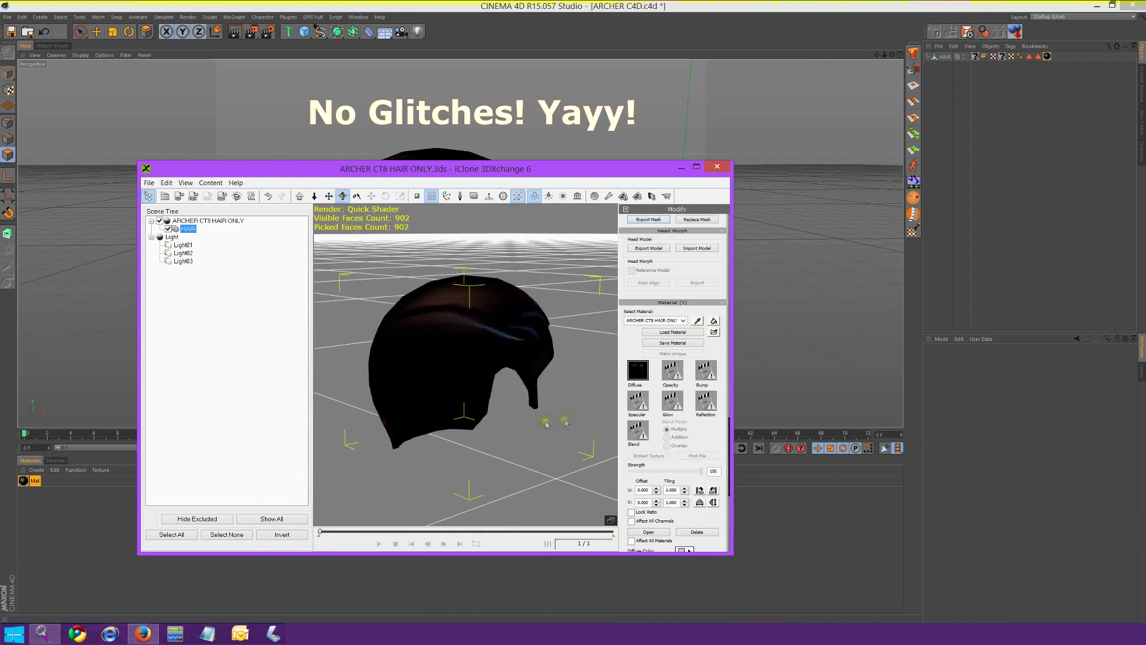
pyautogui.moveTo(536, 415); pyautogui.dragTo(386, 407)
# - Export the hair as an iClone 6 prop named ARCHER CT8 HAIR ONLY into the Avatar Props folder
pyautogui.click(178, 197)
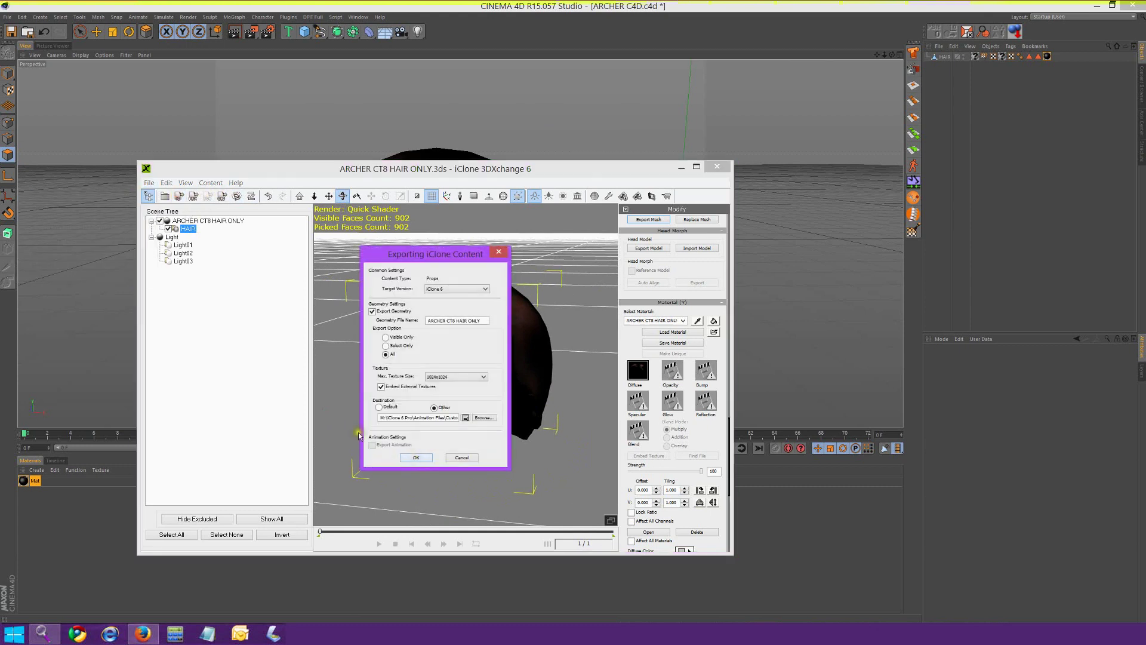
pyautogui.click(483, 417)
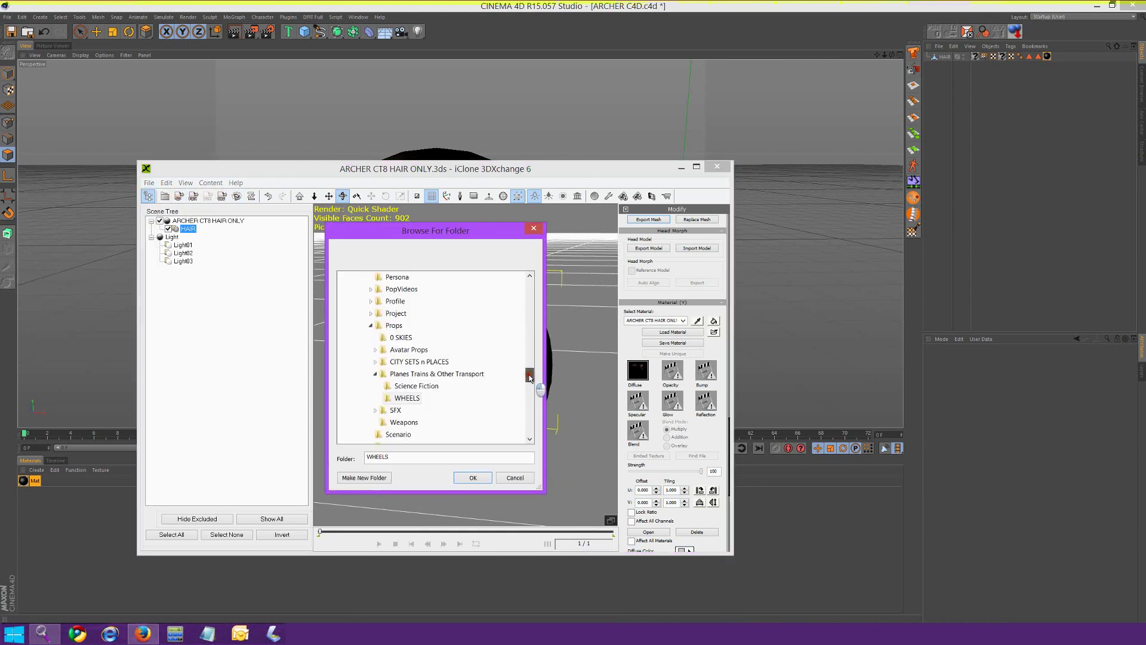
pyautogui.doubleClick(417, 351)
pyautogui.click(469, 477)
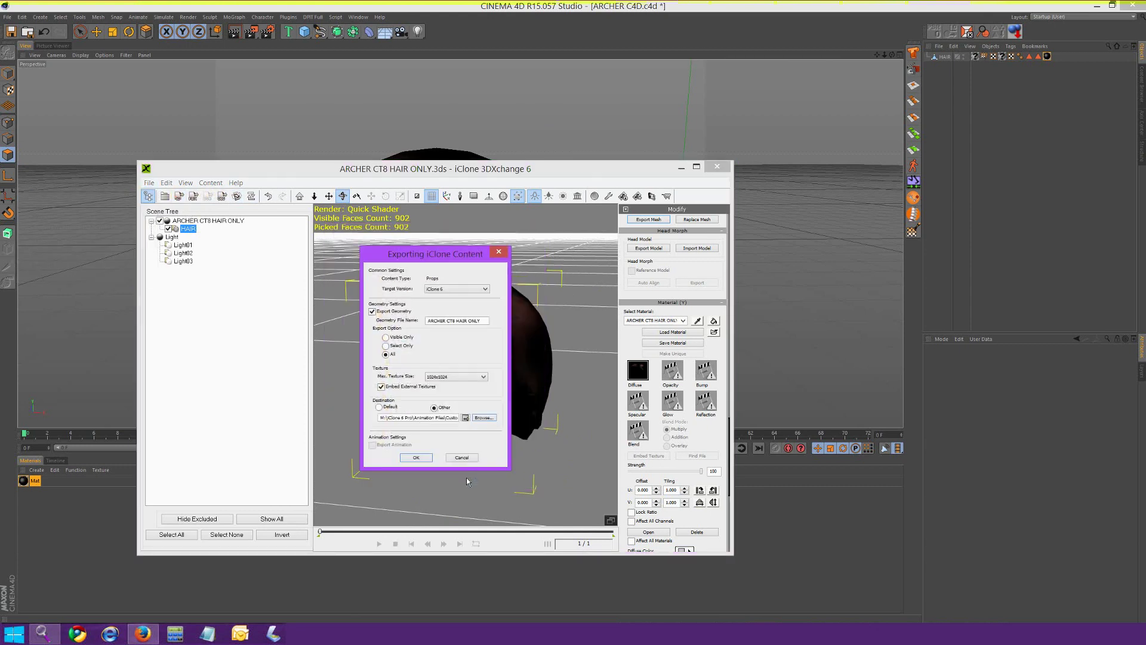
pyautogui.click(425, 460)
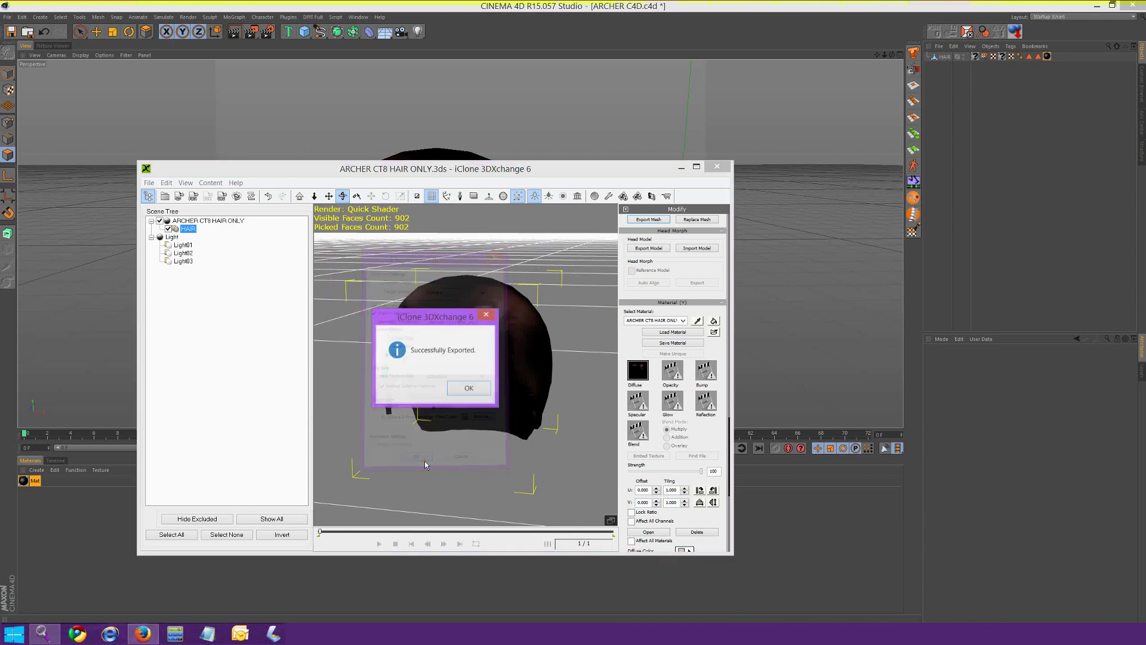
pyautogui.click(469, 389)
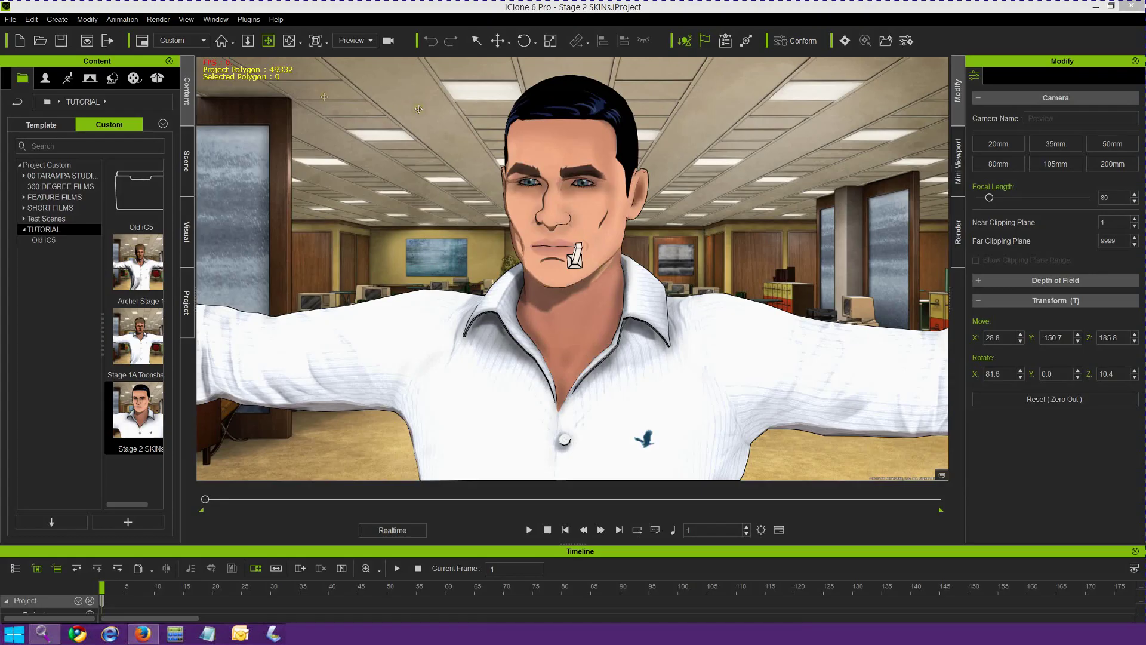
# - Switch to iClone 6 and add the ARCHER hair prop from the custom Avatar Props folder to the scene
pyautogui.click(186, 90)
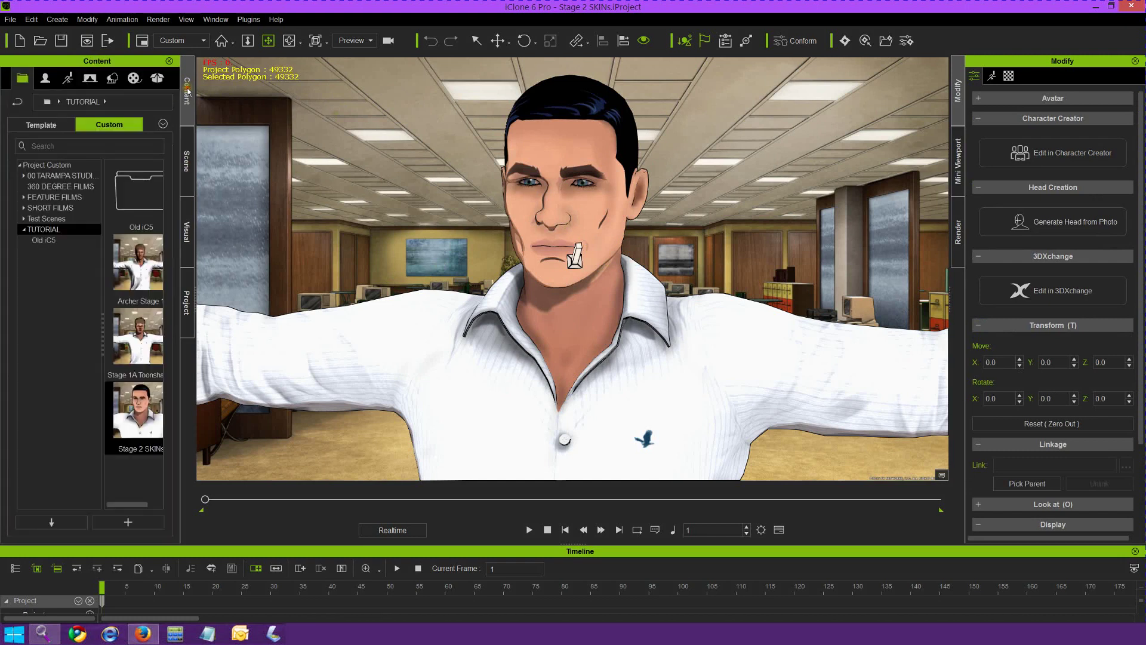
pyautogui.click(112, 78)
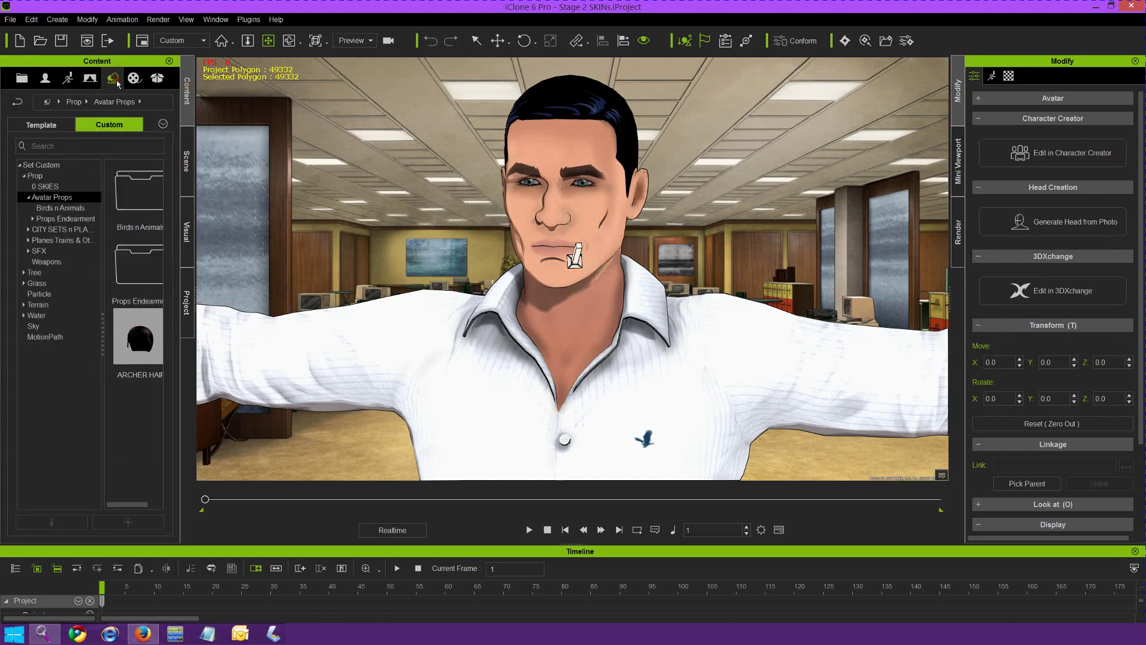
pyautogui.click(138, 338)
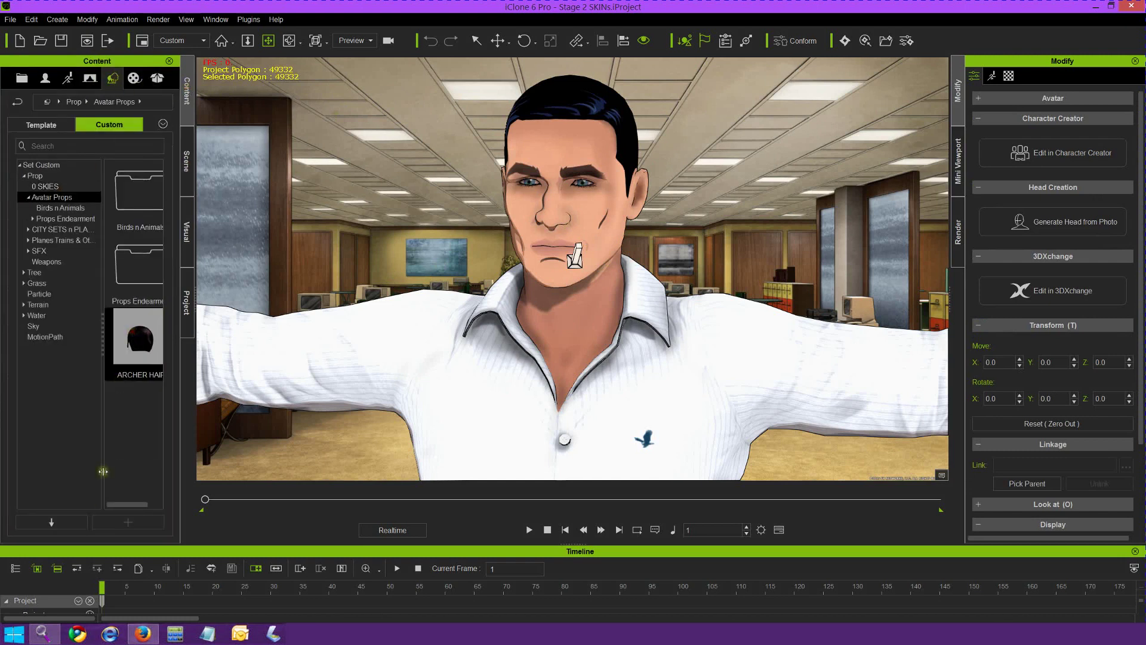
pyautogui.click(53, 520)
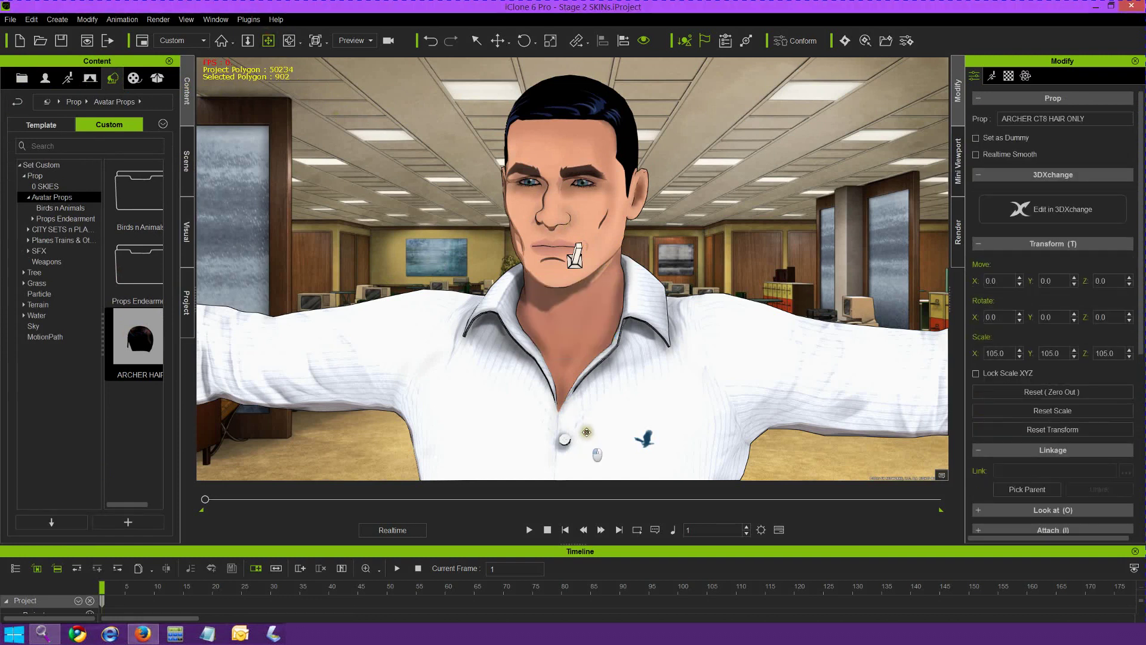
# - Set the hair prop's pivot to the middle centre point of the prop with the Move tool active
pyautogui.scroll(-8, 586, 431)
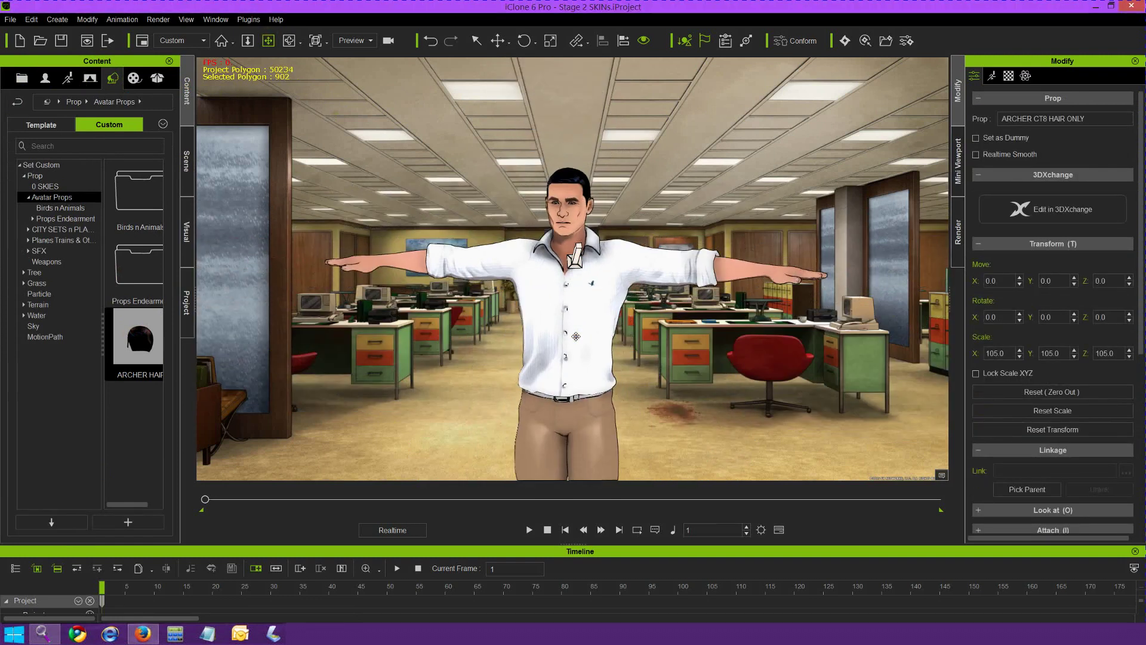
pyautogui.scroll(-3, 576, 336)
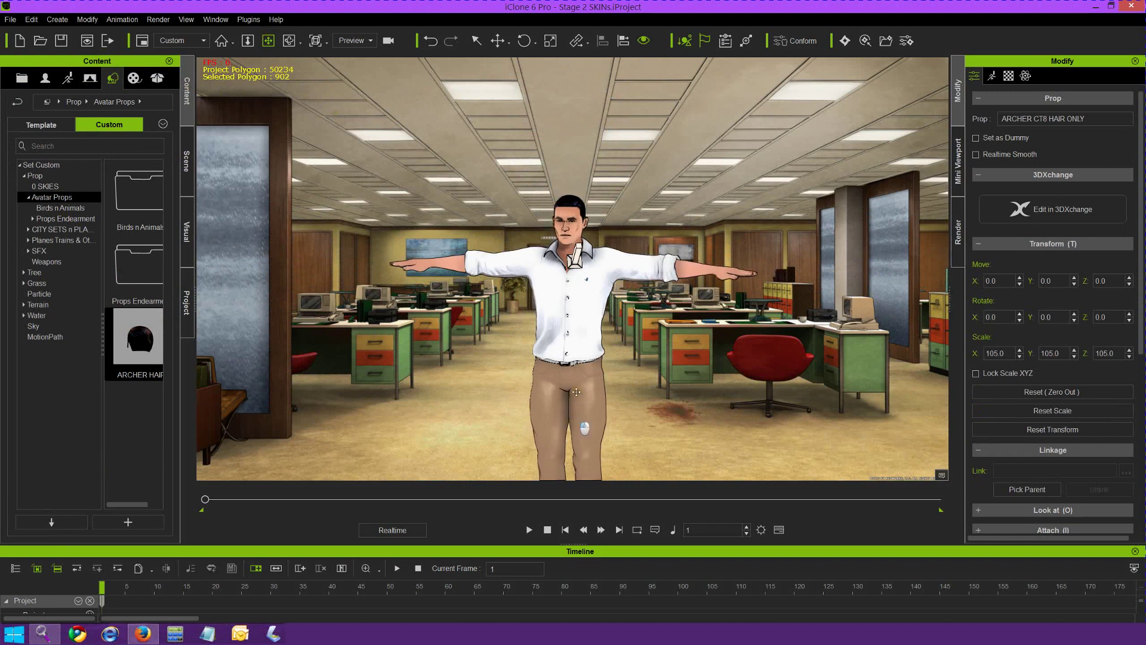
pyautogui.moveTo(576, 392); pyautogui.dragTo(575, 285, button='middle')
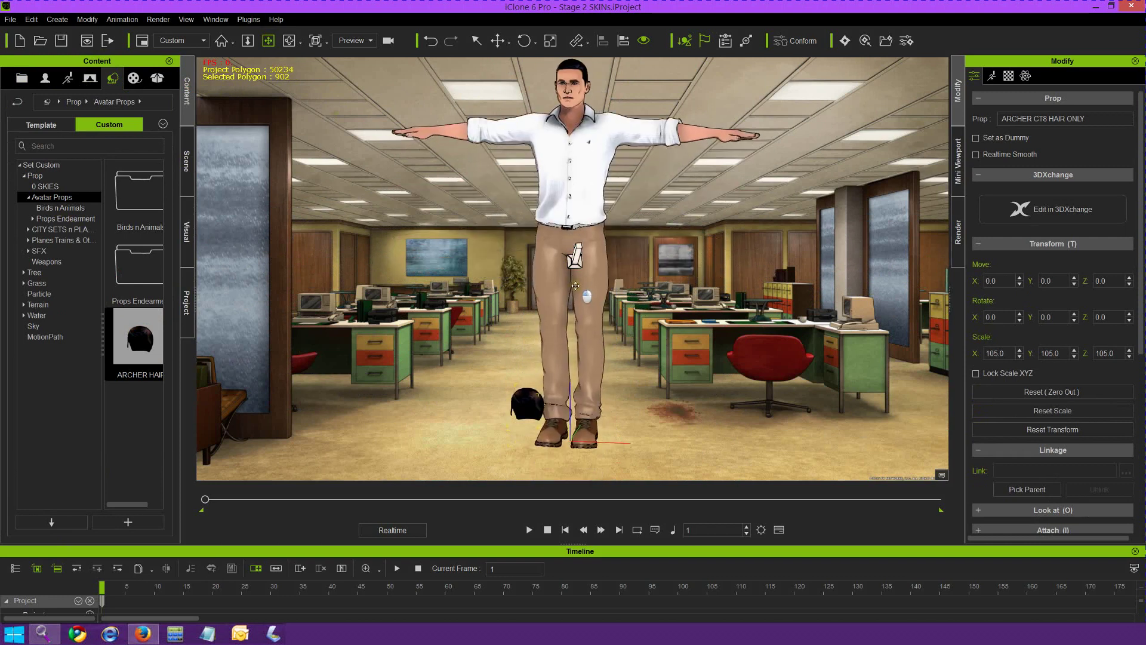
pyautogui.click(499, 40)
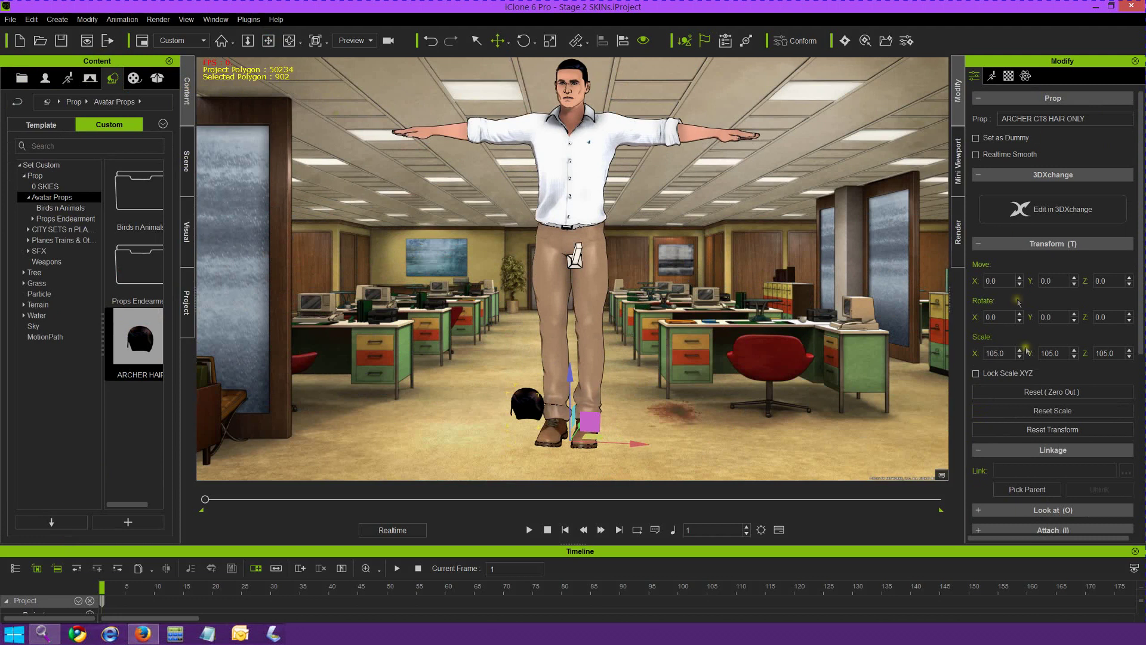
pyautogui.scroll(-5, 1142, 238)
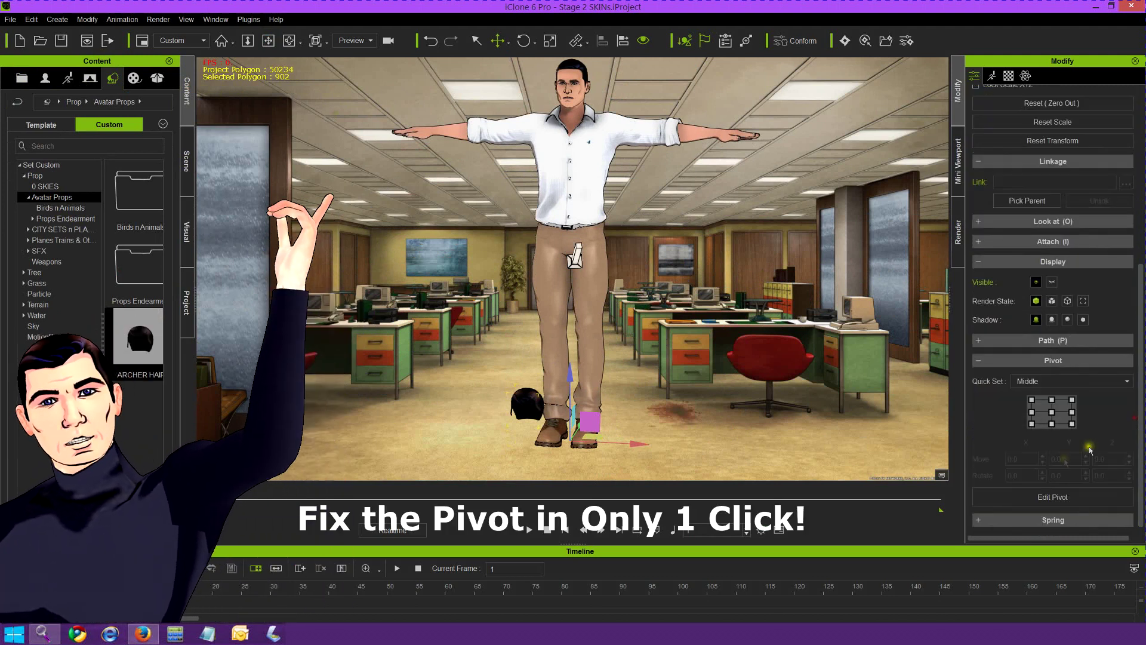
pyautogui.click(1061, 411)
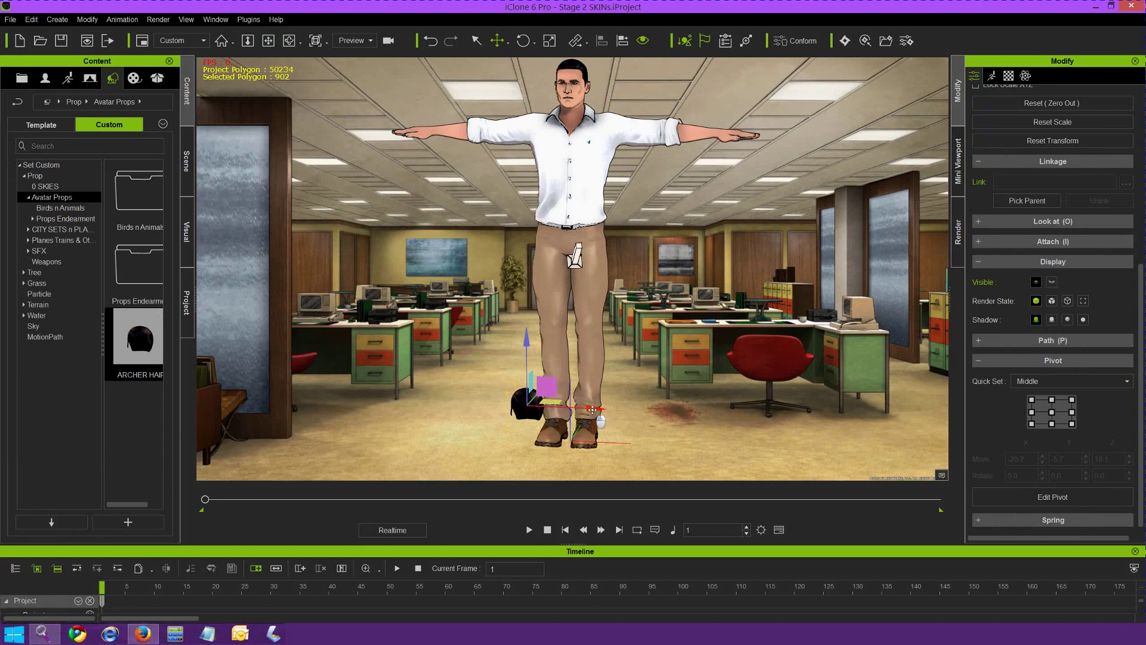
# - Move the hair prop onto the avatar's head and scale it to fit, about 104.6 × 110 × 104.6
pyautogui.moveTo(592, 410); pyautogui.dragTo(589, 46)
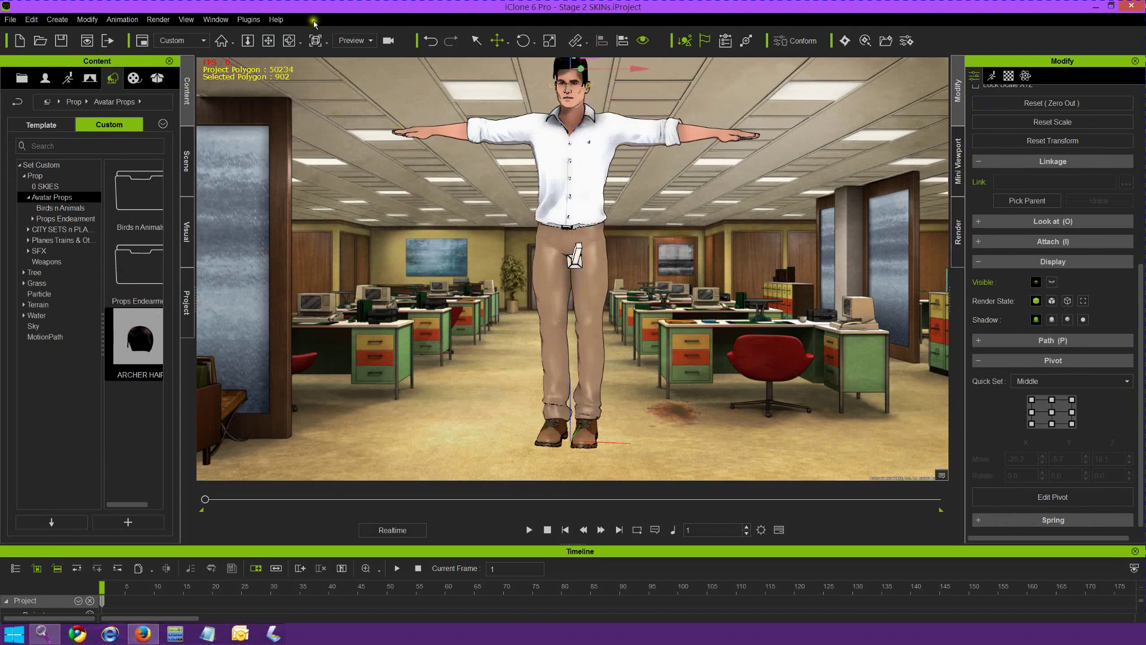
pyautogui.click(268, 40)
pyautogui.moveTo(514, 118); pyautogui.dragTo(487, 212)
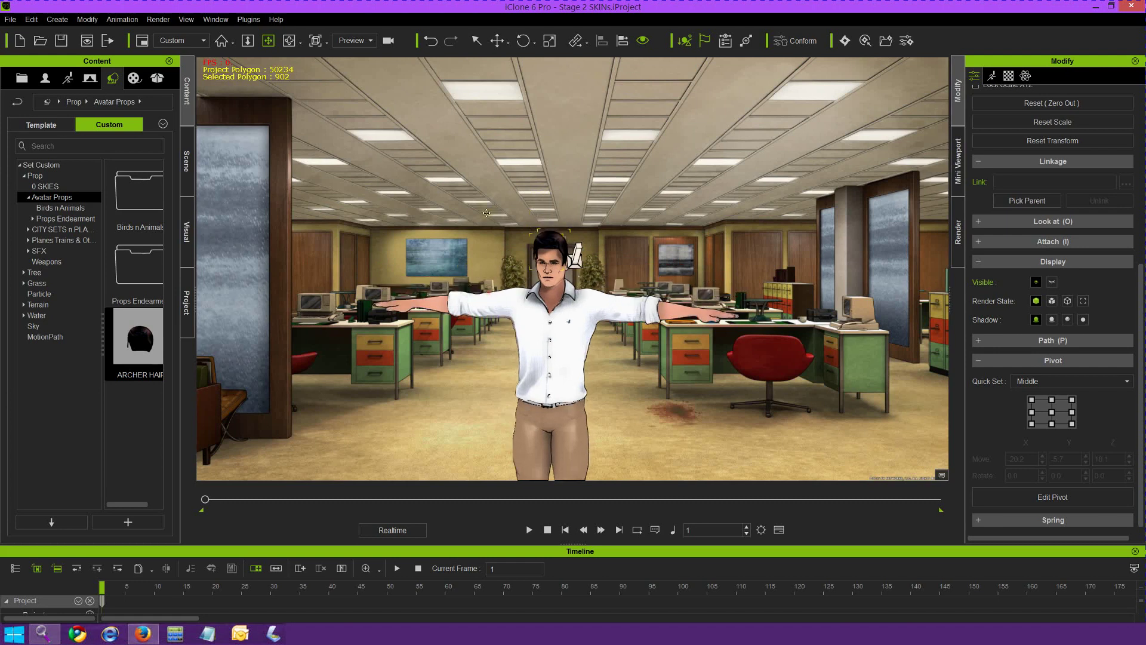
pyautogui.click(290, 41)
pyautogui.moveTo(592, 199); pyautogui.dragTo(592, 218)
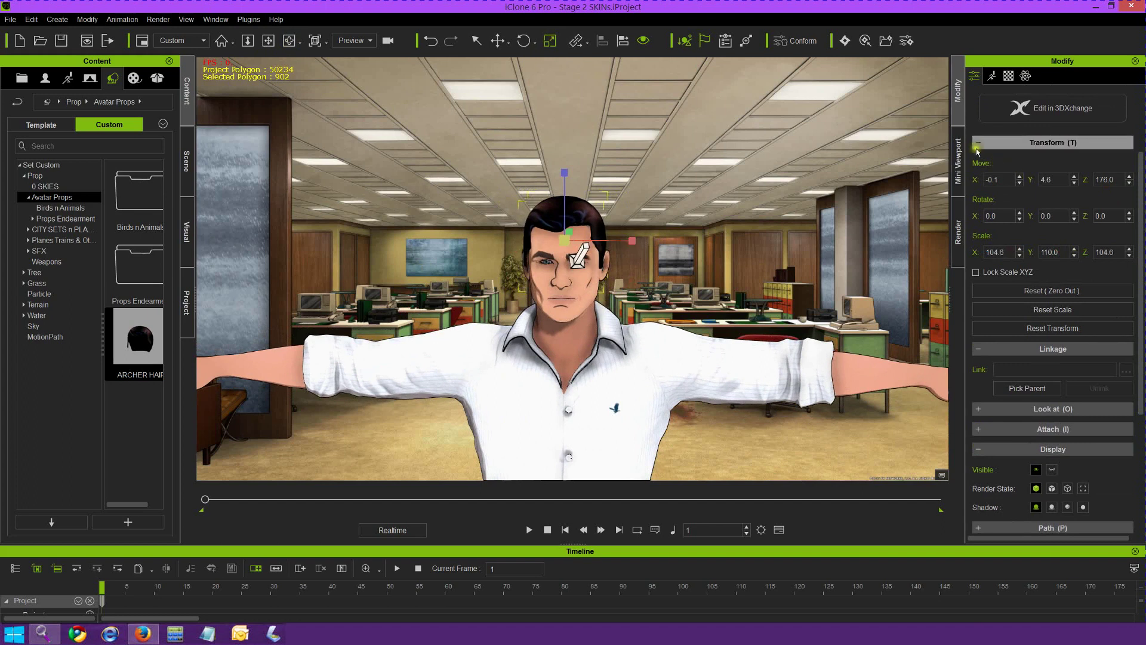
# - Attach the hair prop to the avatar's head by picking the head (CC_Base_Head) as its parent
pyautogui.click(978, 142)
pyautogui.click(976, 164)
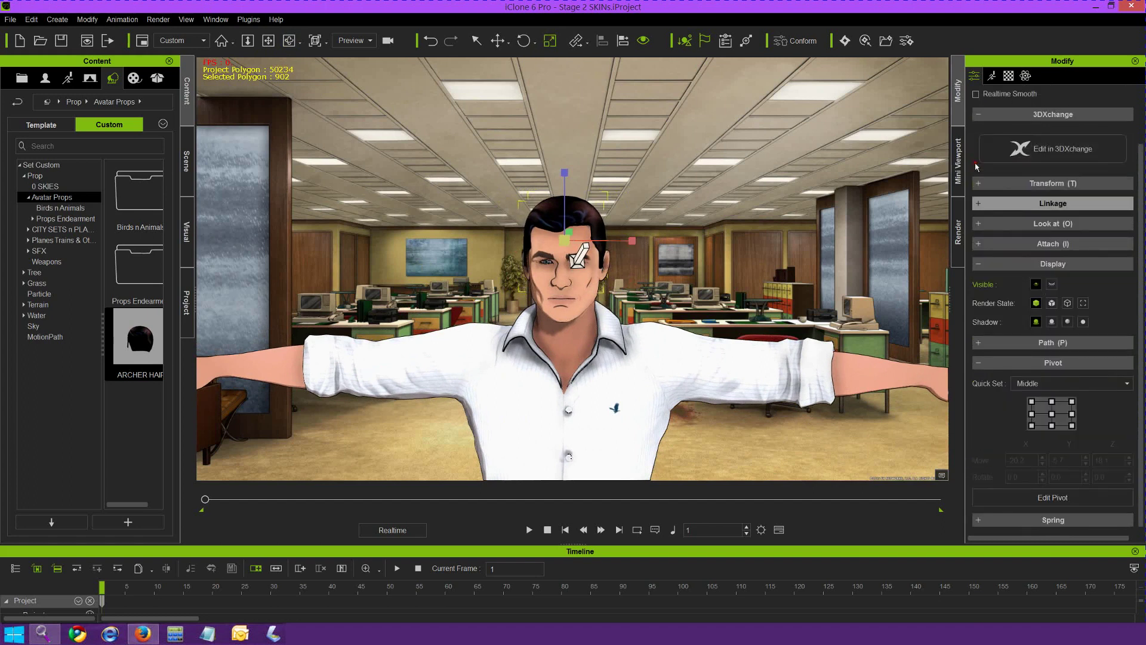
pyautogui.click(976, 115)
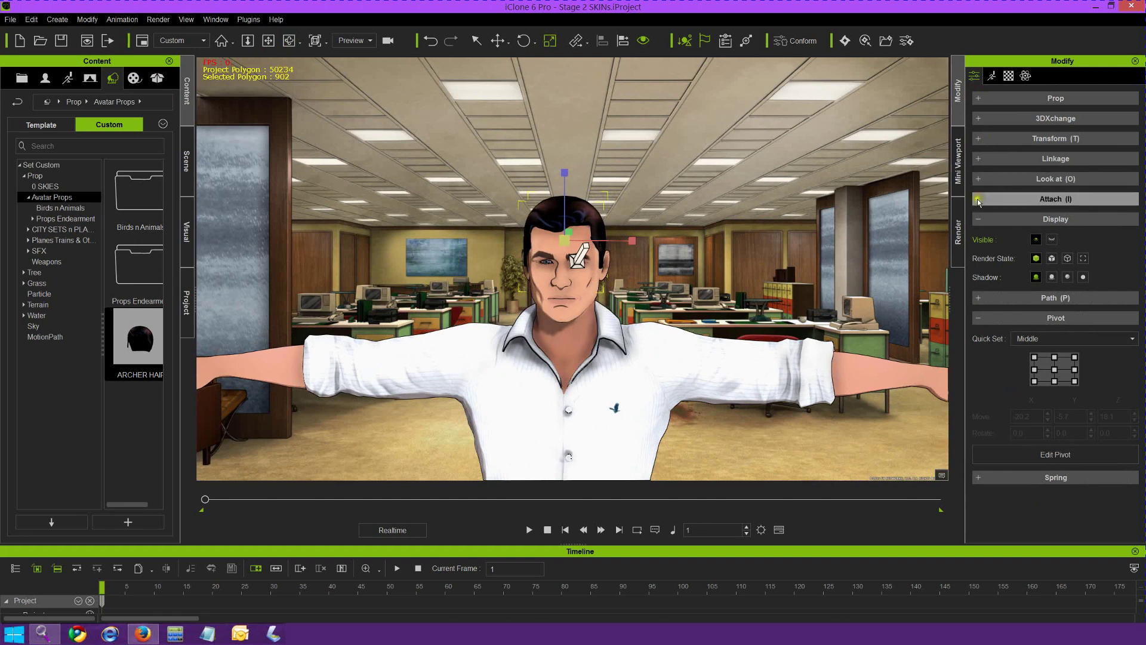
pyautogui.click(997, 198)
pyautogui.click(1039, 239)
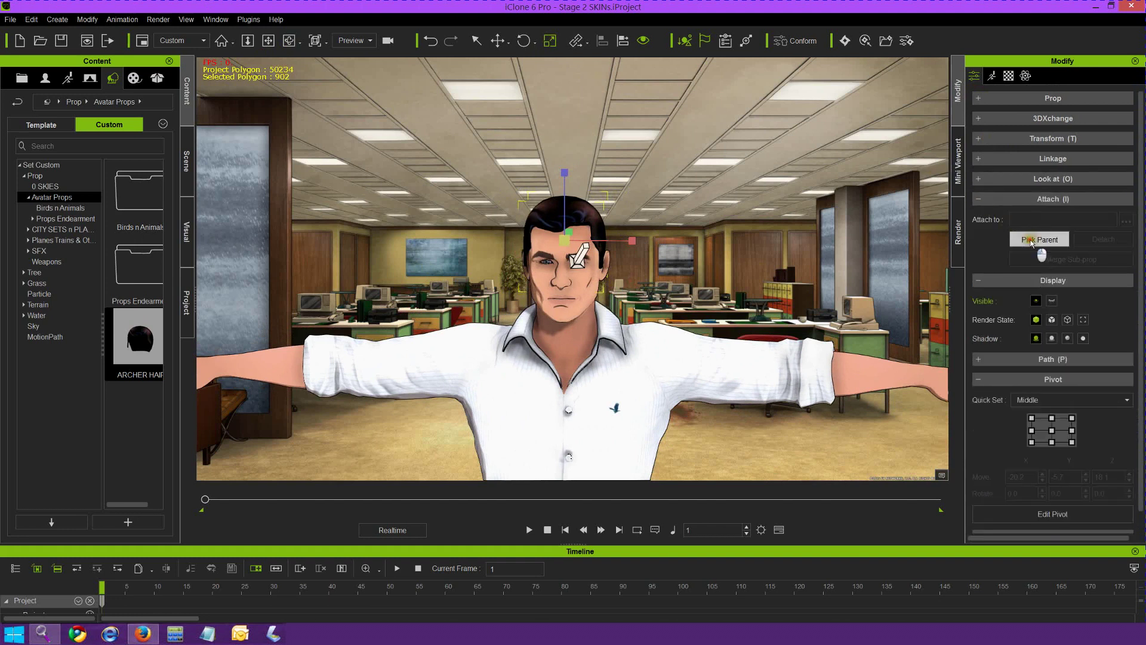
pyautogui.click(573, 263)
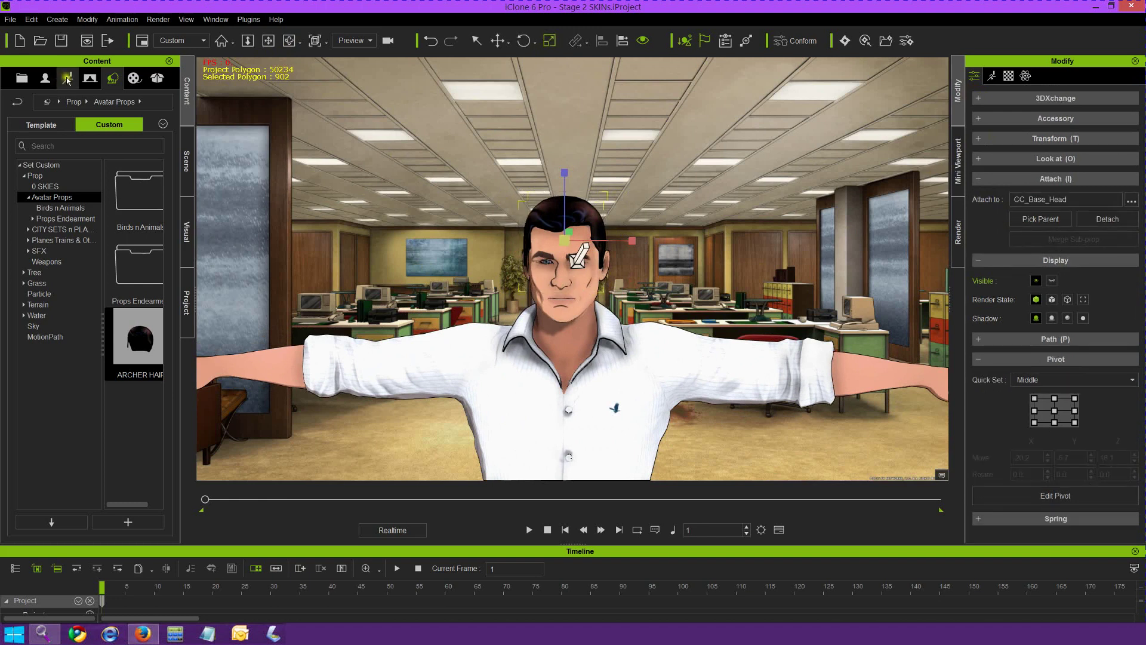
# - Save the attached hair as a custom accessory in the avatar Accessory library
pyautogui.click(45, 78)
pyautogui.click(23, 211)
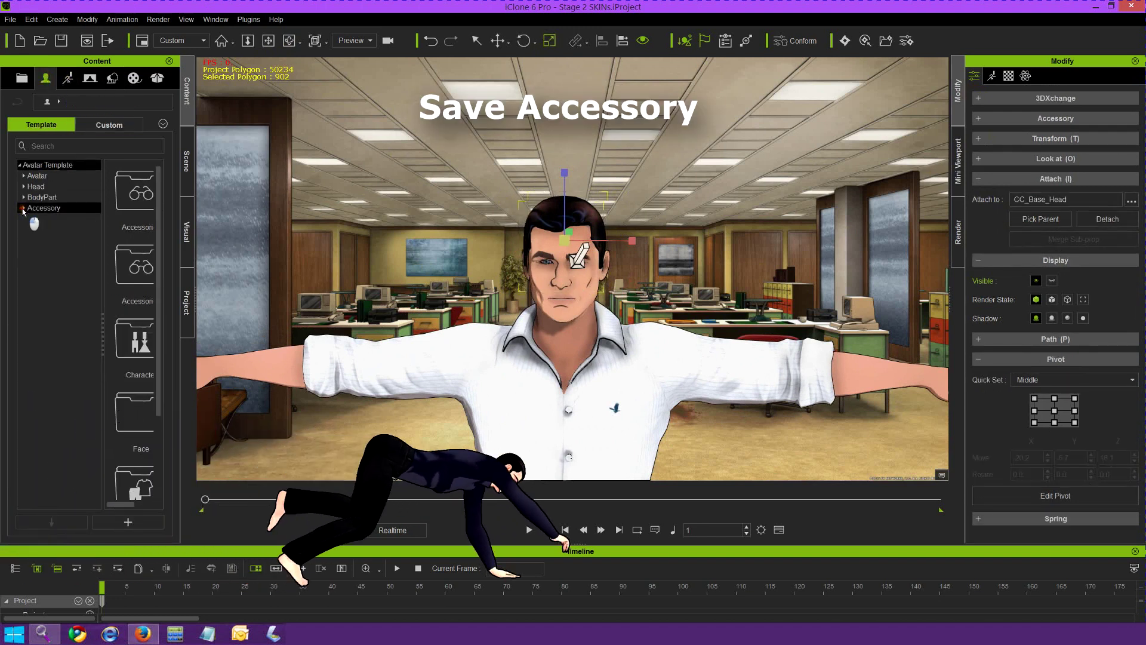
pyautogui.click(23, 209)
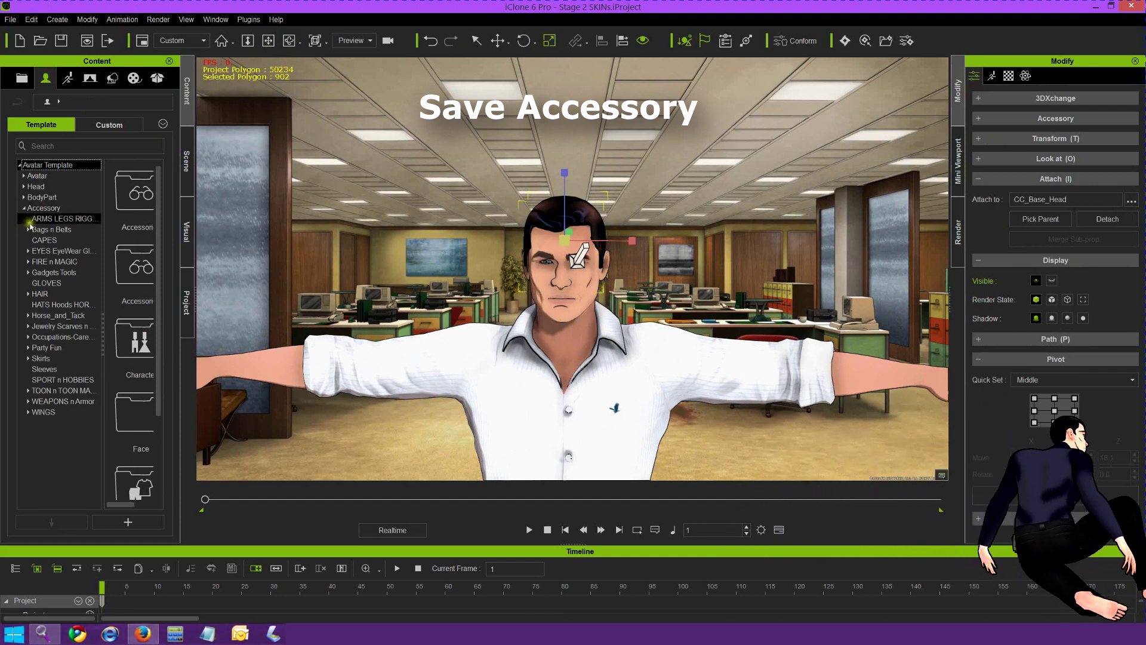
pyautogui.click(41, 295)
pyautogui.moveTo(196, 326); pyautogui.dragTo(291, 326)
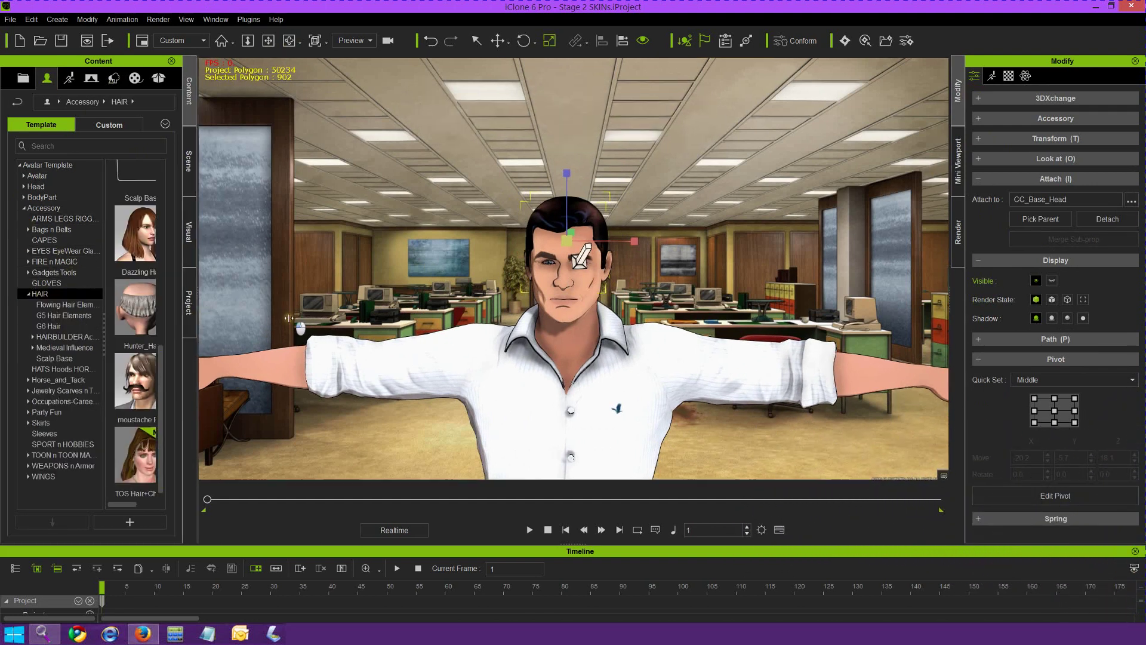
pyautogui.click(185, 519)
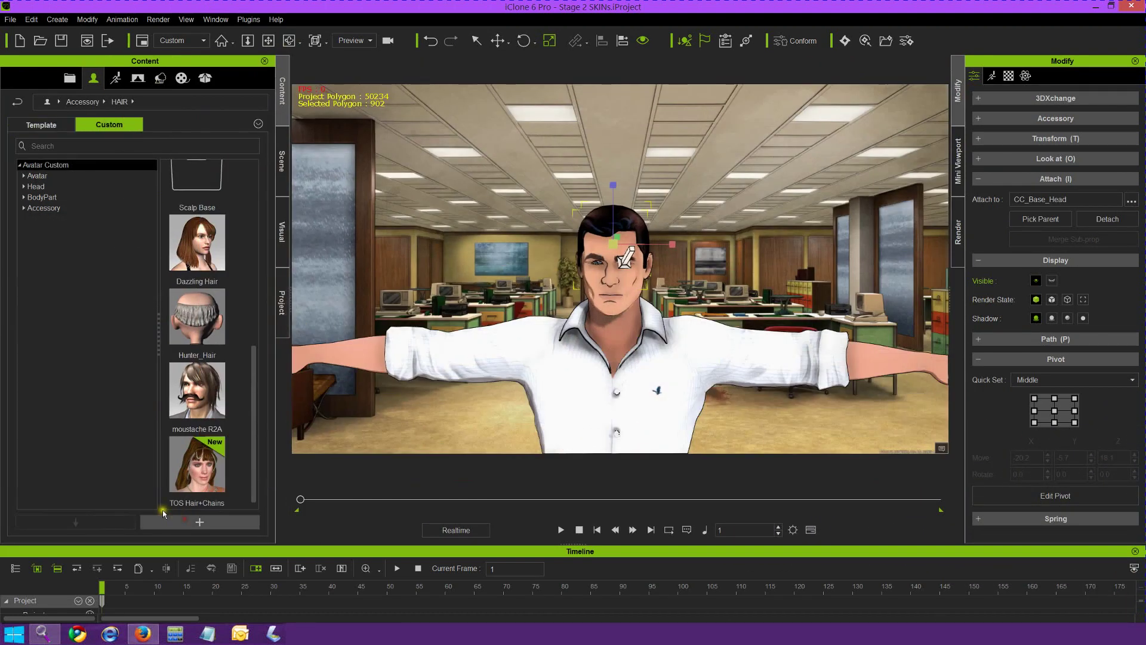
pyautogui.click(578, 345)
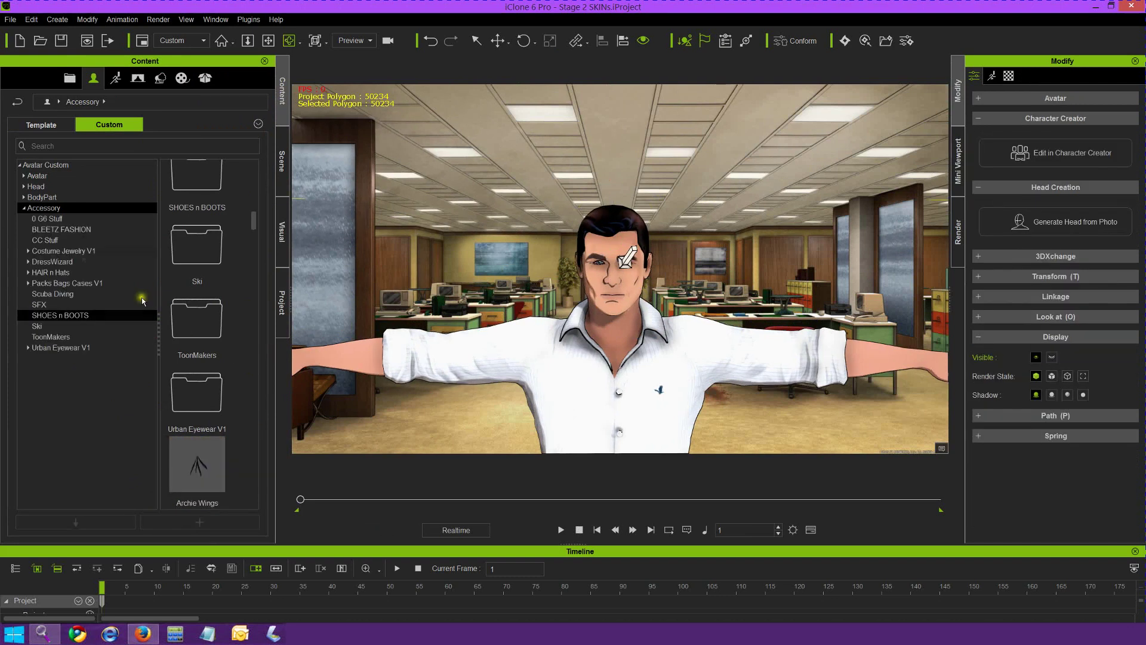
# - Save the avatar as Archie ToonShader in the custom Toon Meshes folder under 0 Humanoids
pyautogui.click(23, 177)
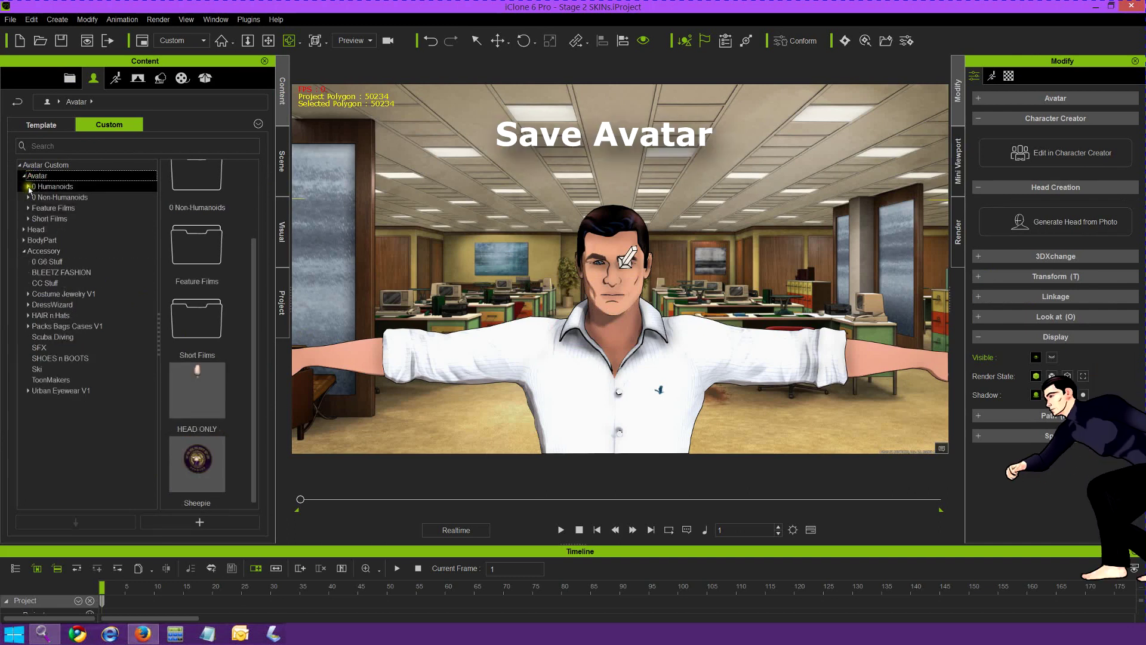
pyautogui.click(28, 187)
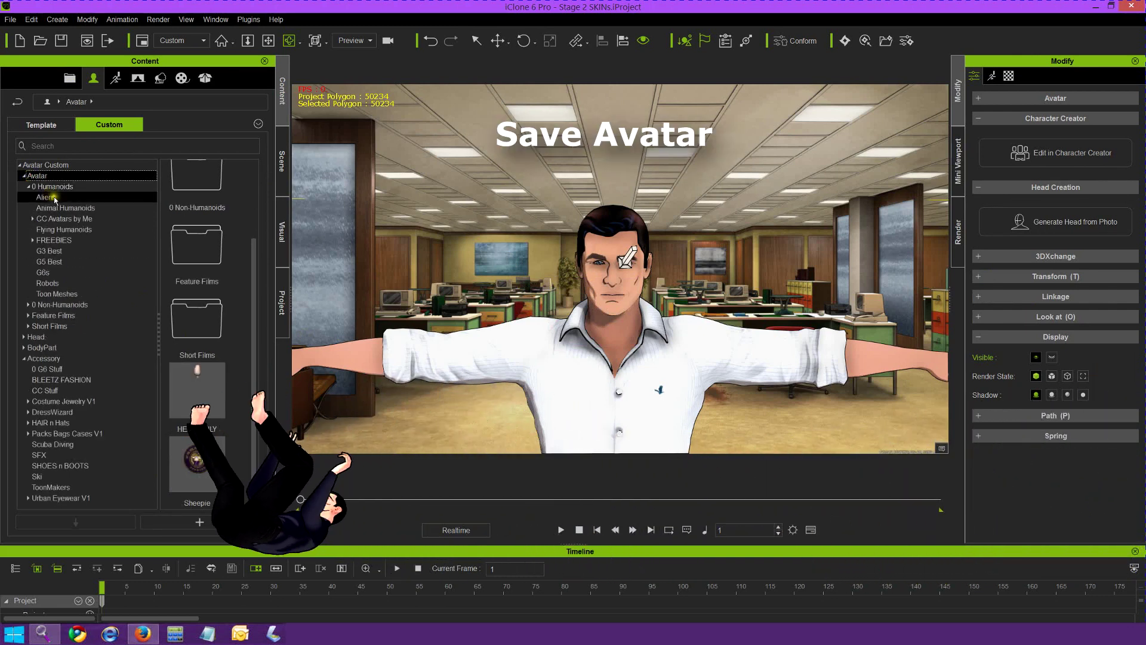
pyautogui.click(54, 295)
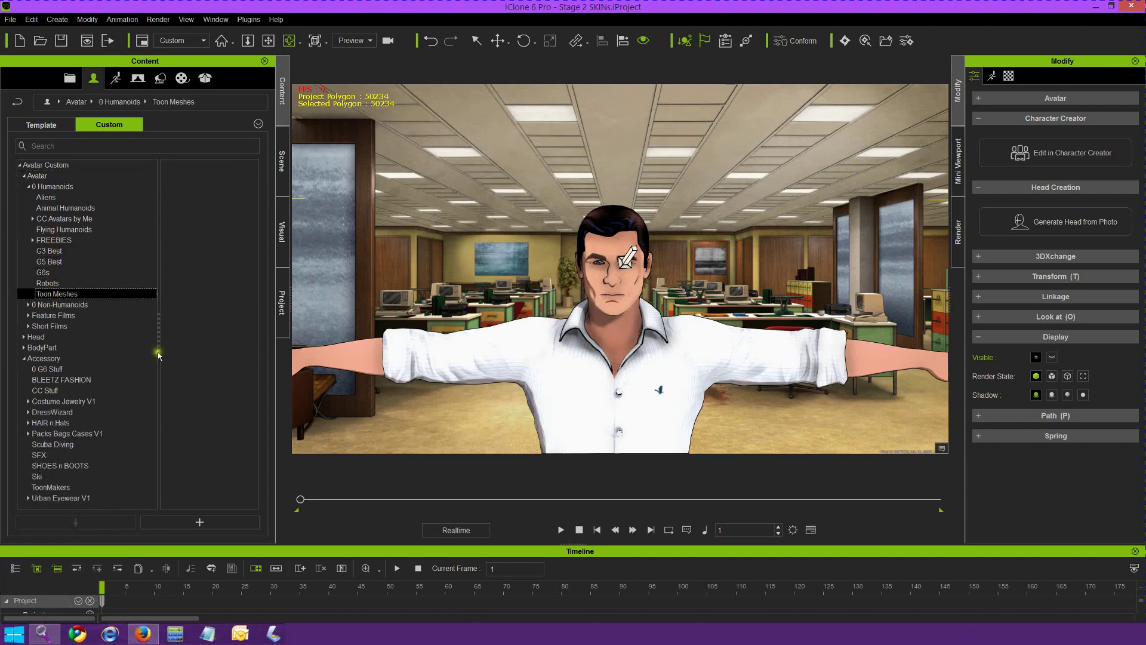
pyautogui.click(199, 522)
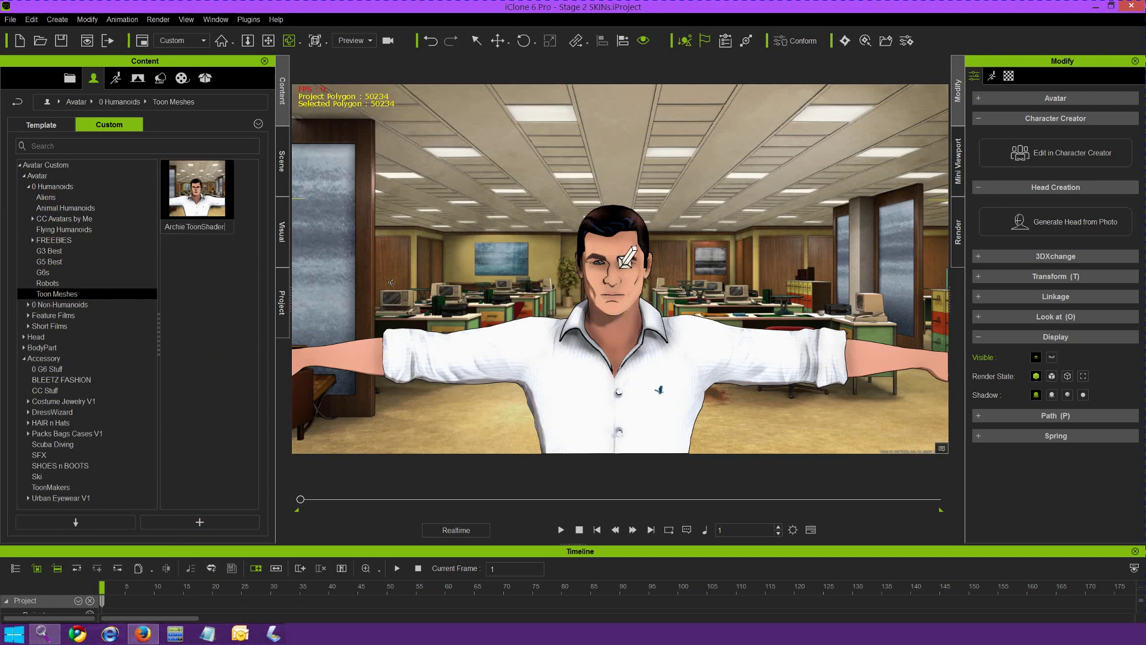
pyautogui.press('Return')
# - Recapture the Archie ToonShader thumbnail from a closer view of the head and save the project in the custom TUTORIAL folder
pyautogui.scroll(5, 328, 254)
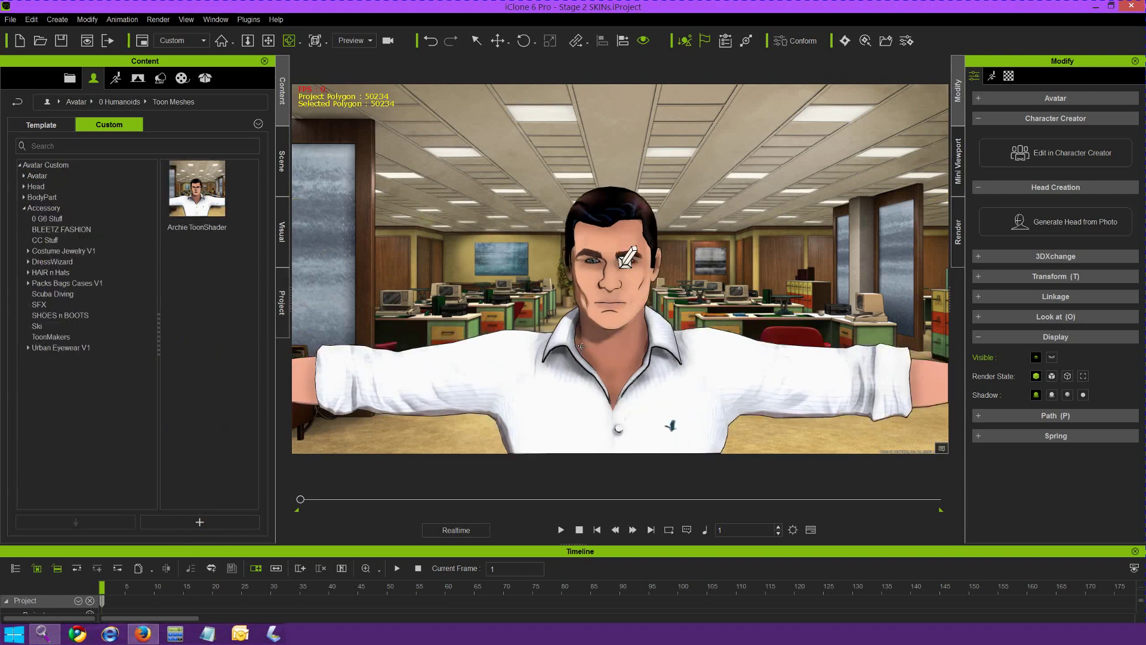
pyautogui.rightClick(205, 191)
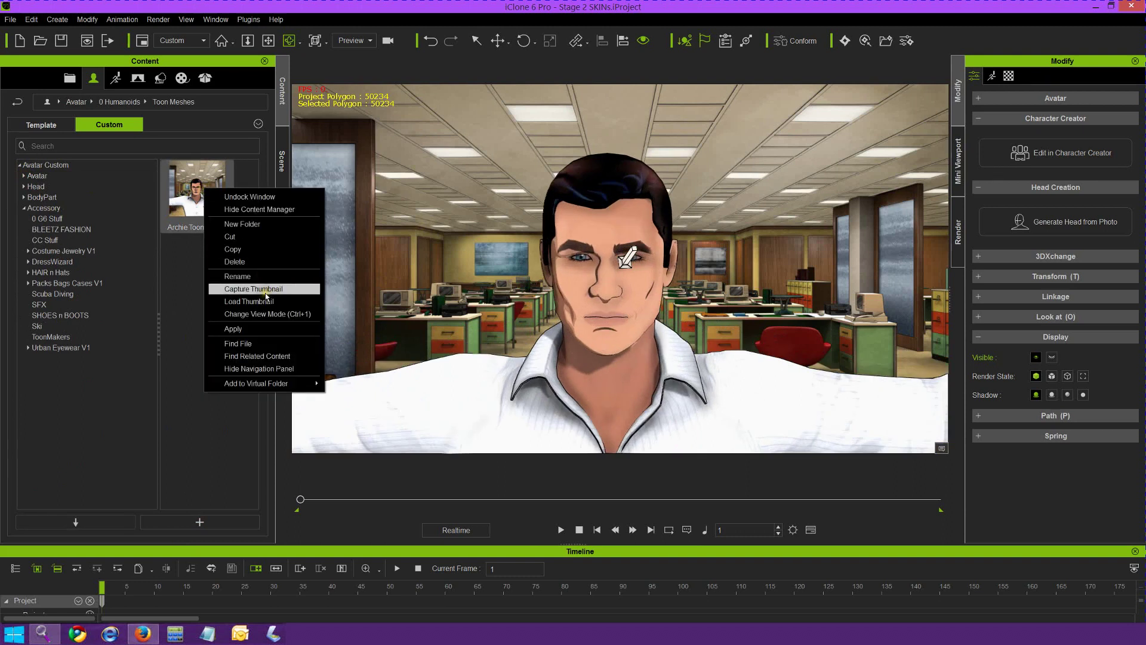
pyautogui.click(265, 290)
pyautogui.click(579, 345)
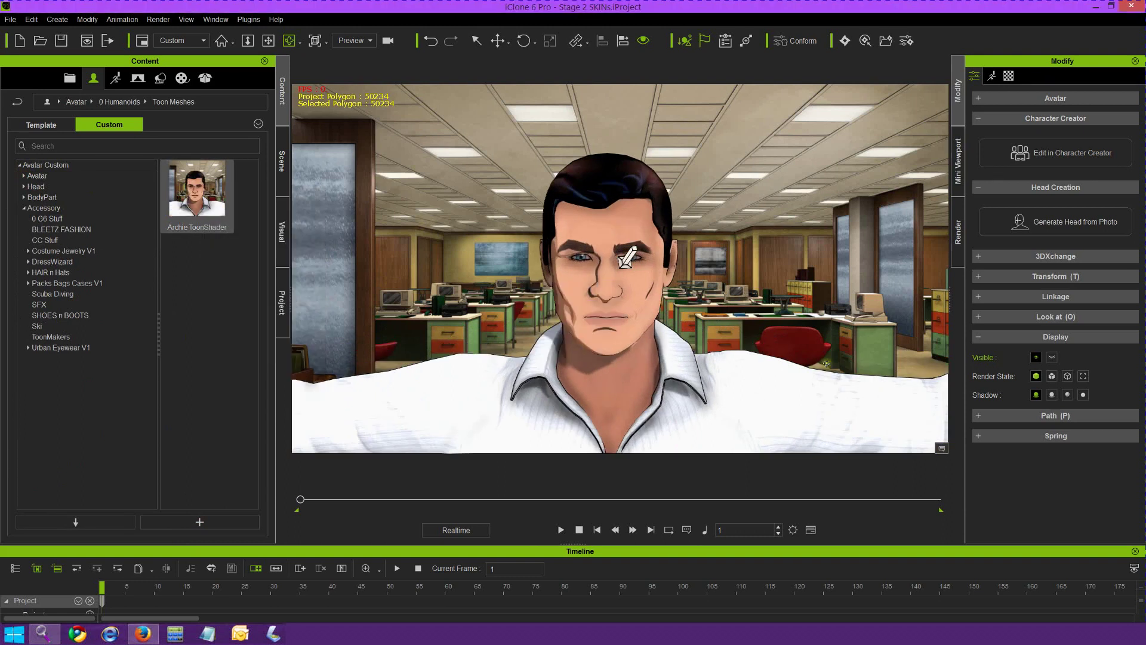
pyautogui.click(70, 79)
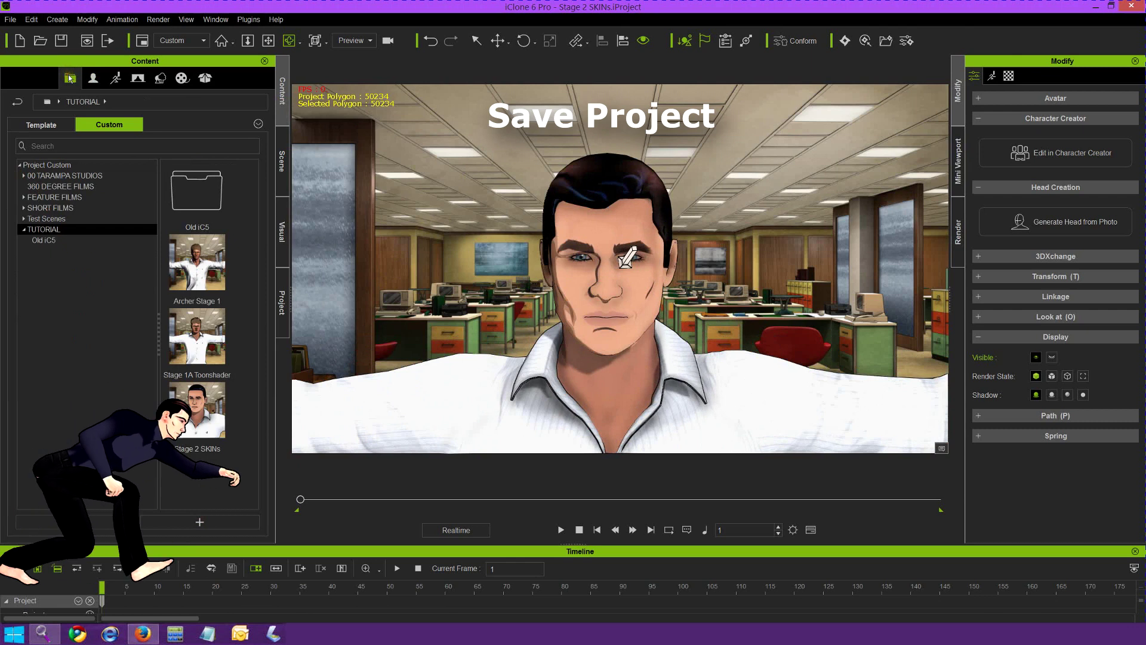
pyautogui.click(203, 521)
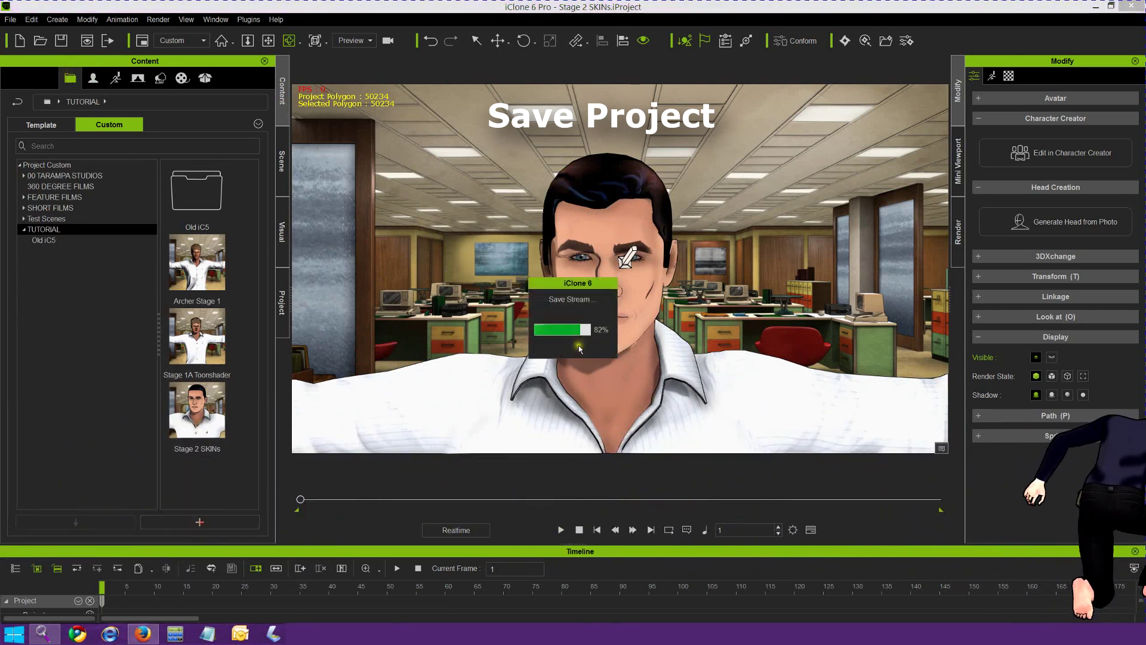
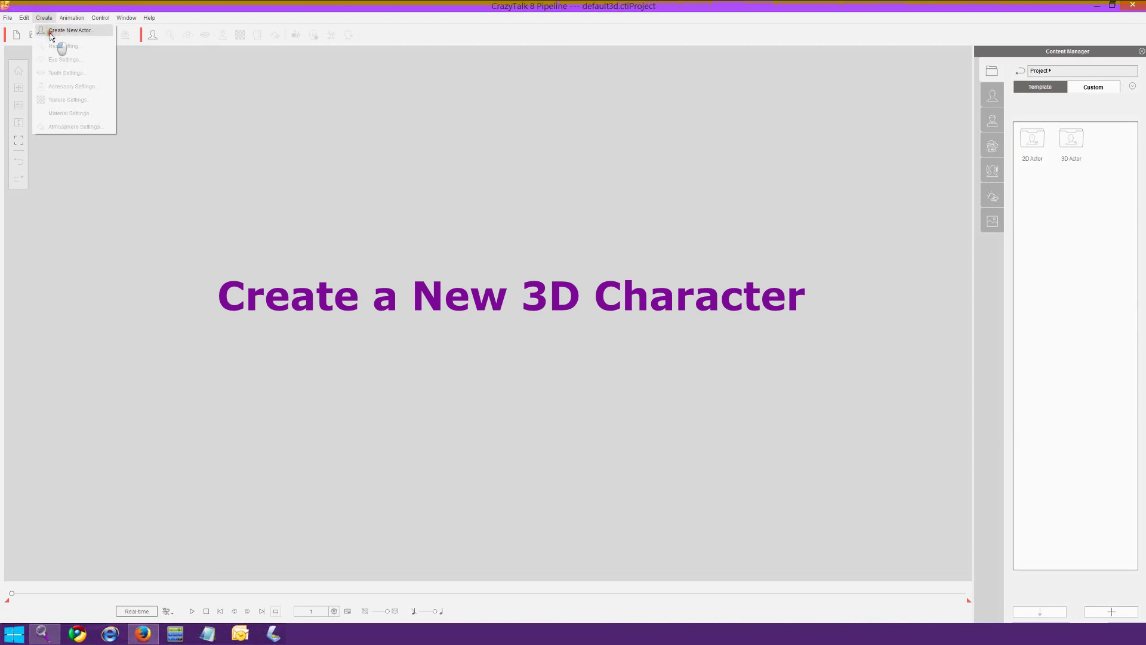
# - Switch to CrazyTalk 8 and create a new 3D actor with archer_head.png as the front image
pyautogui.click(51, 34)
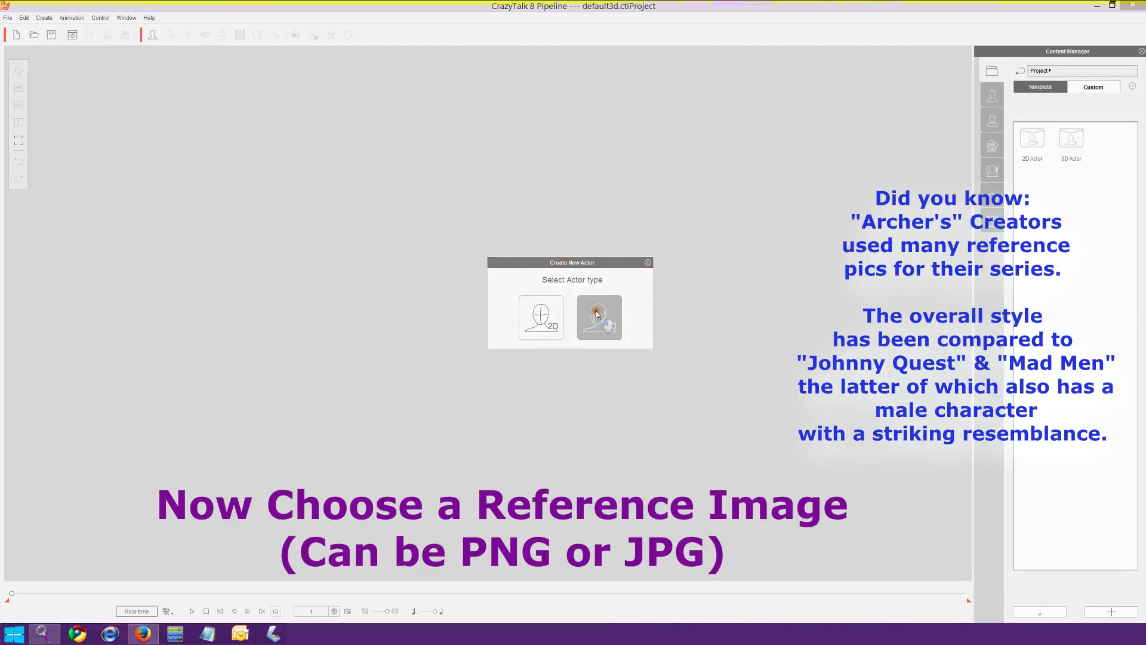
pyautogui.click(597, 313)
pyautogui.click(498, 195)
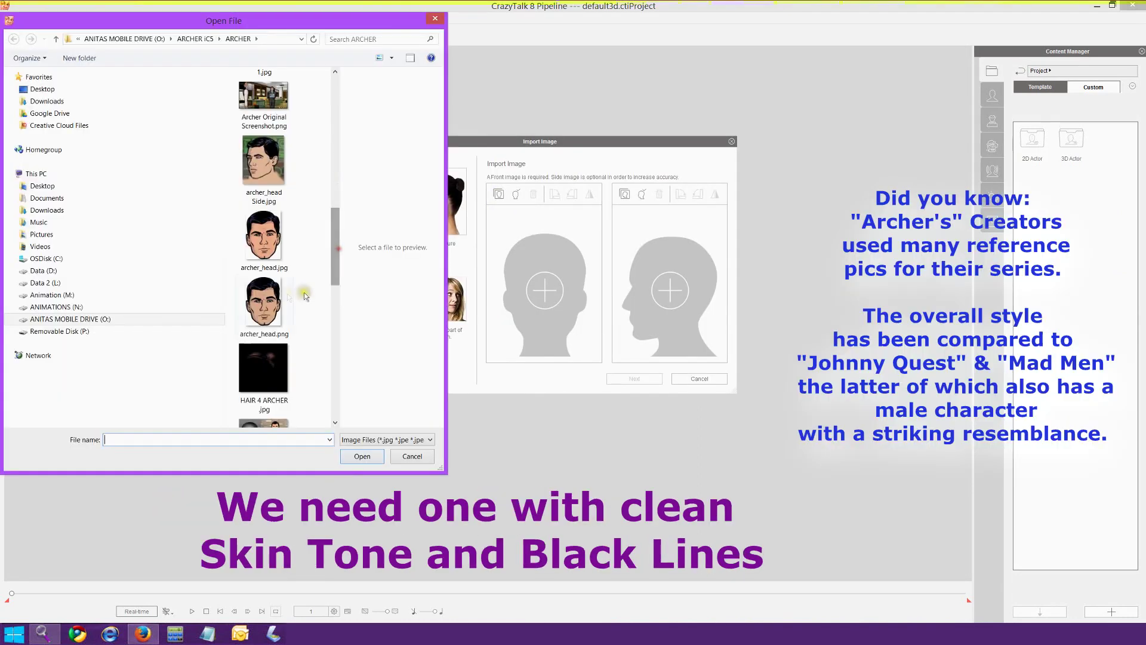
pyautogui.click(264, 304)
pyautogui.click(362, 455)
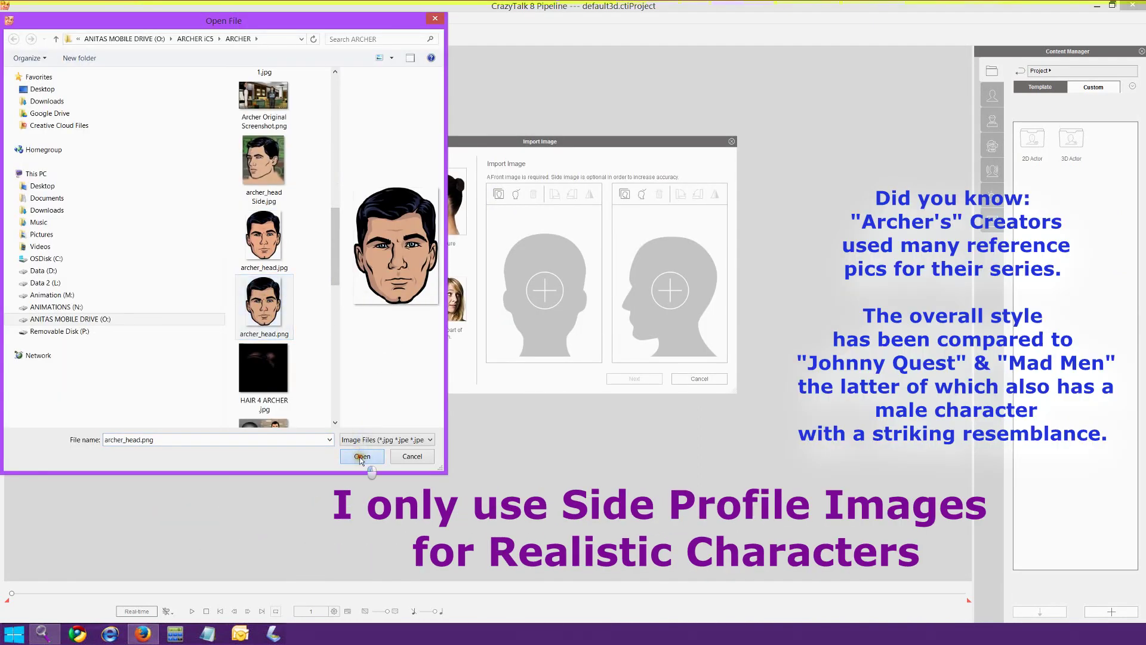
pyautogui.click(635, 378)
# - Mark the prompted feature points on the front image: eye corners, nose, mouth, face sides, jaw edges, chin and estimated skull top
pyautogui.click(580, 261)
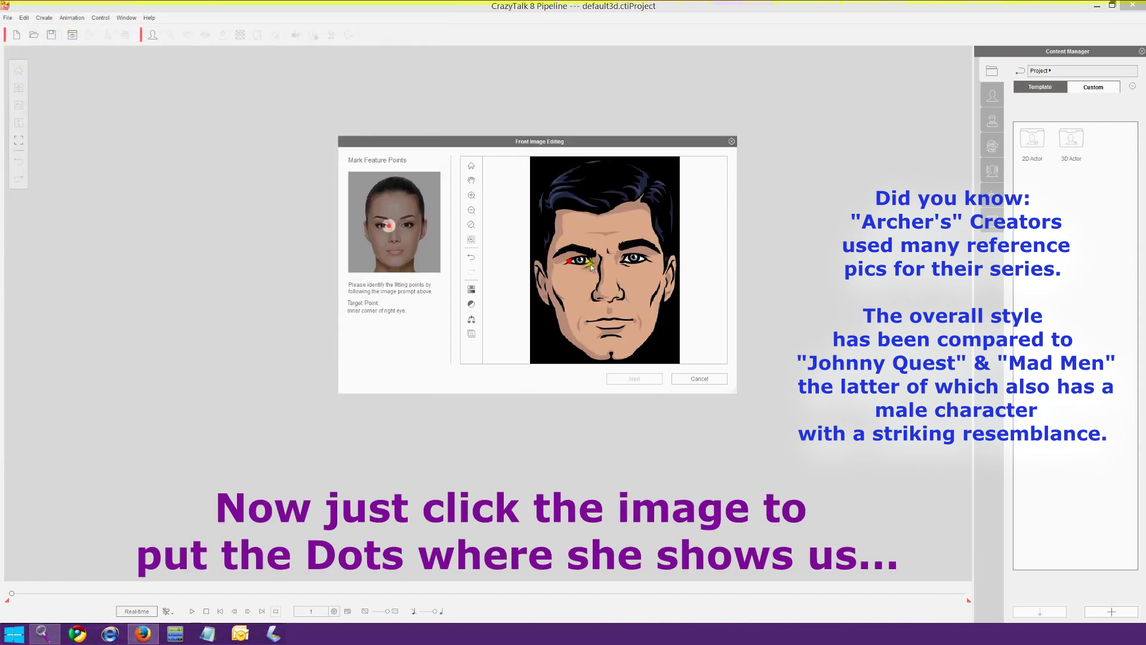
pyautogui.click(635, 258)
pyautogui.click(607, 291)
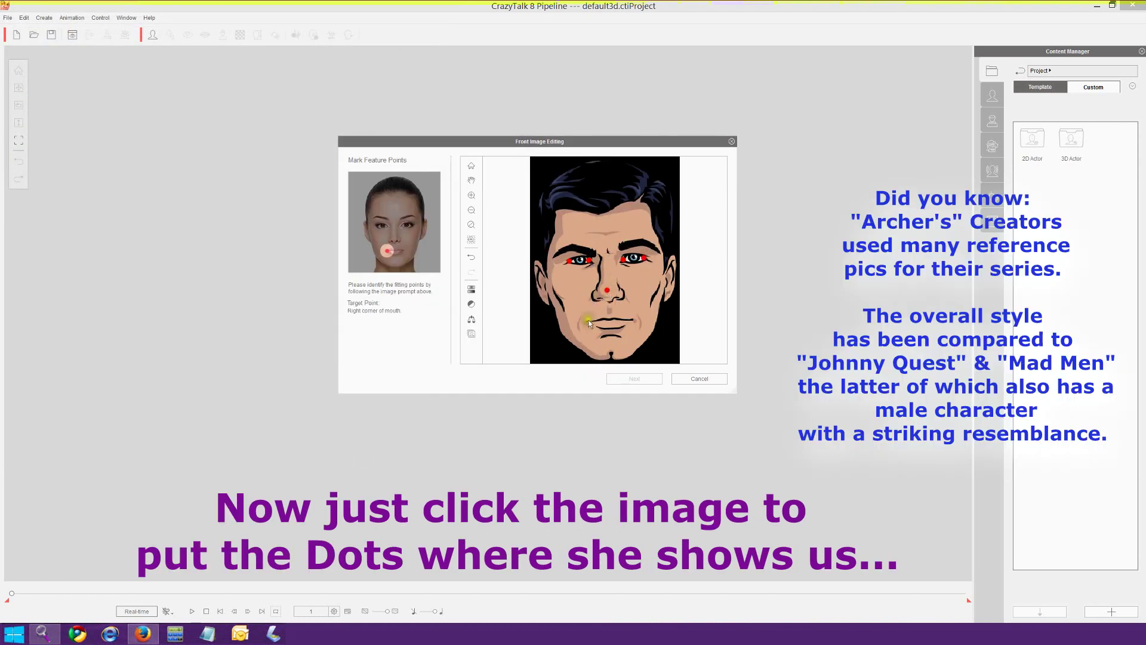
pyautogui.click(590, 321)
pyautogui.click(632, 320)
pyautogui.click(545, 267)
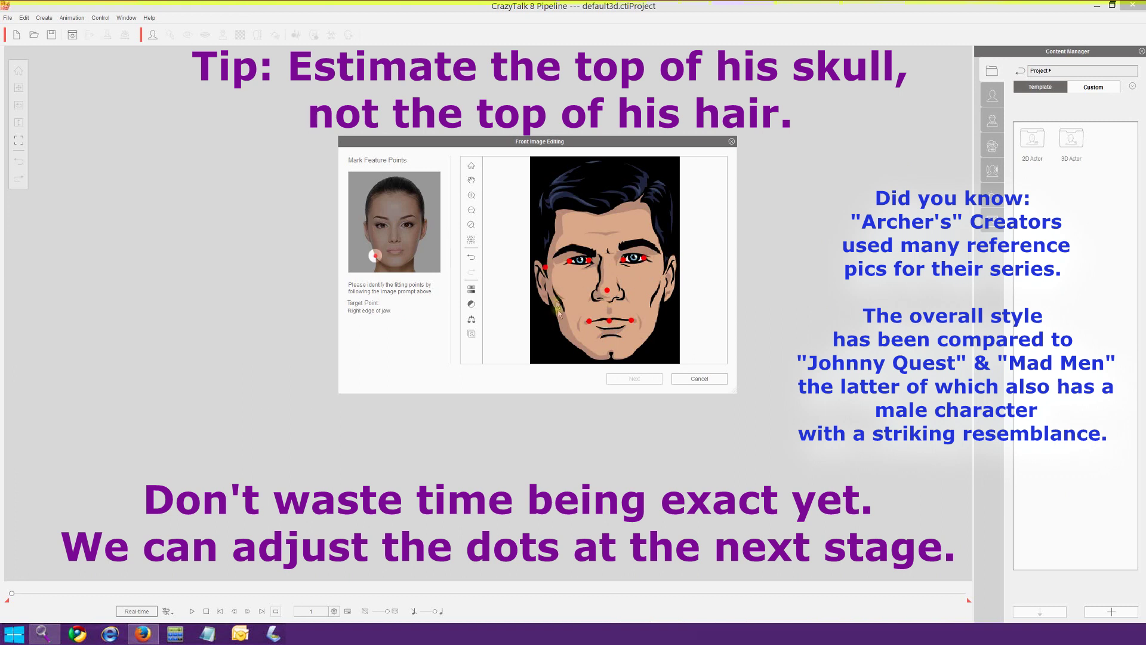
pyautogui.click(562, 329)
pyautogui.click(611, 359)
pyautogui.click(653, 328)
pyautogui.click(665, 271)
pyautogui.click(603, 171)
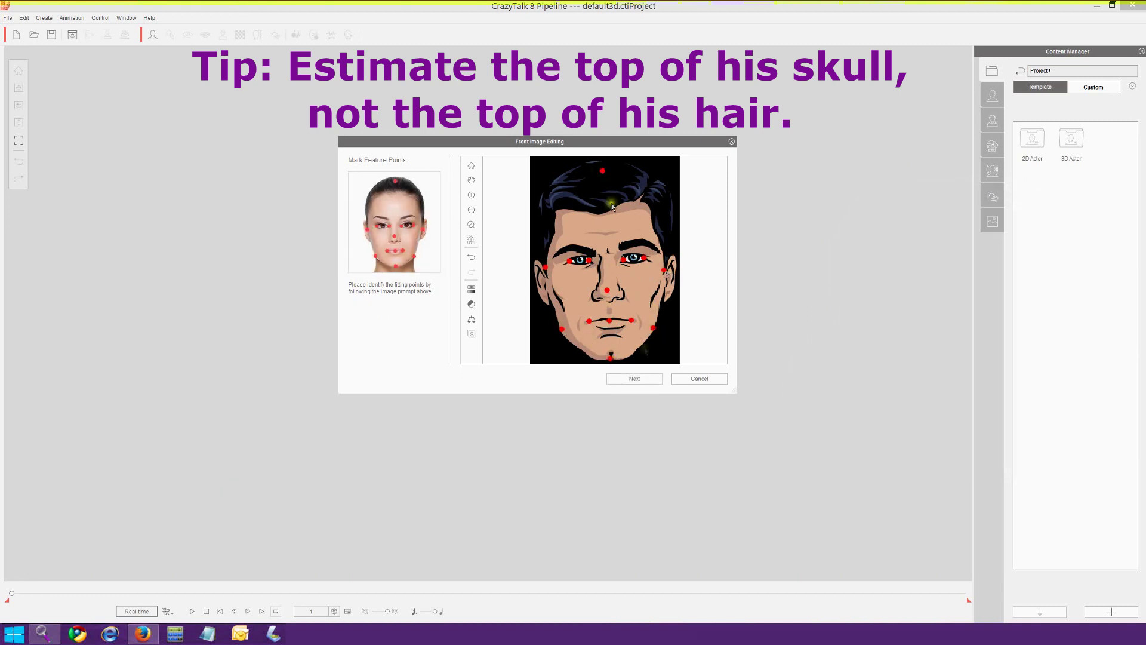
# - Accept the marked feature points and continue with the male basic 3D face profile
pyautogui.click(634, 380)
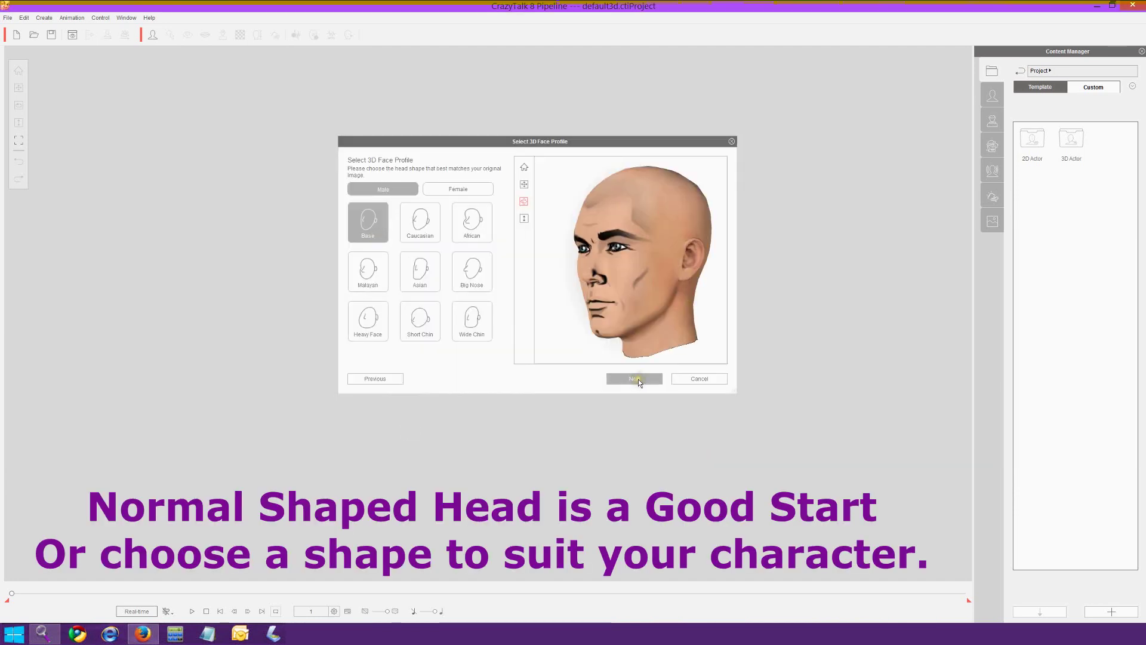
pyautogui.click(524, 201)
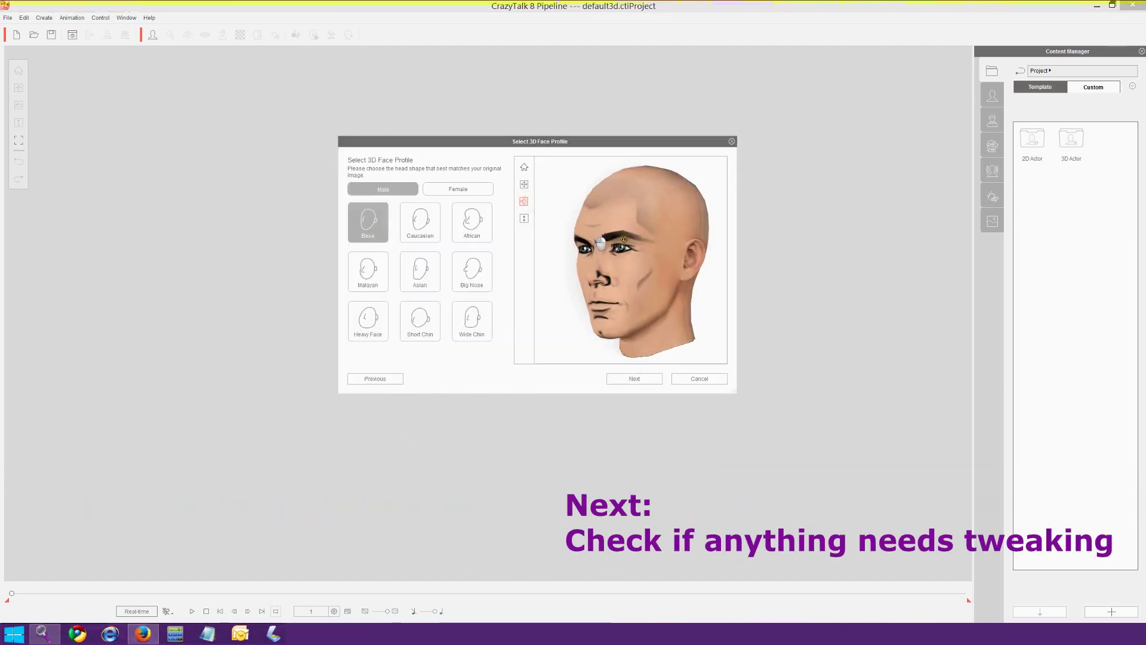
pyautogui.click(634, 378)
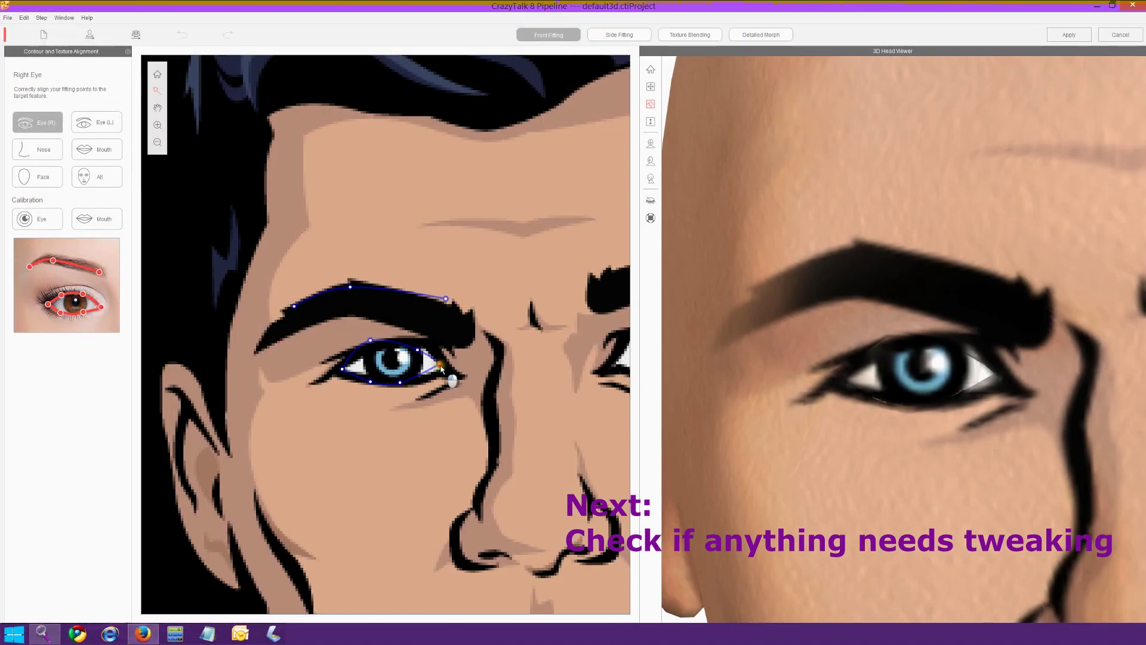
# - Align the contour points of both eyes with the drawn eyelids and raise the middle point of the left eyebrow curve
pyautogui.moveTo(440, 366); pyautogui.dragTo(443, 368)
pyautogui.moveTo(370, 340); pyautogui.dragTo(376, 351)
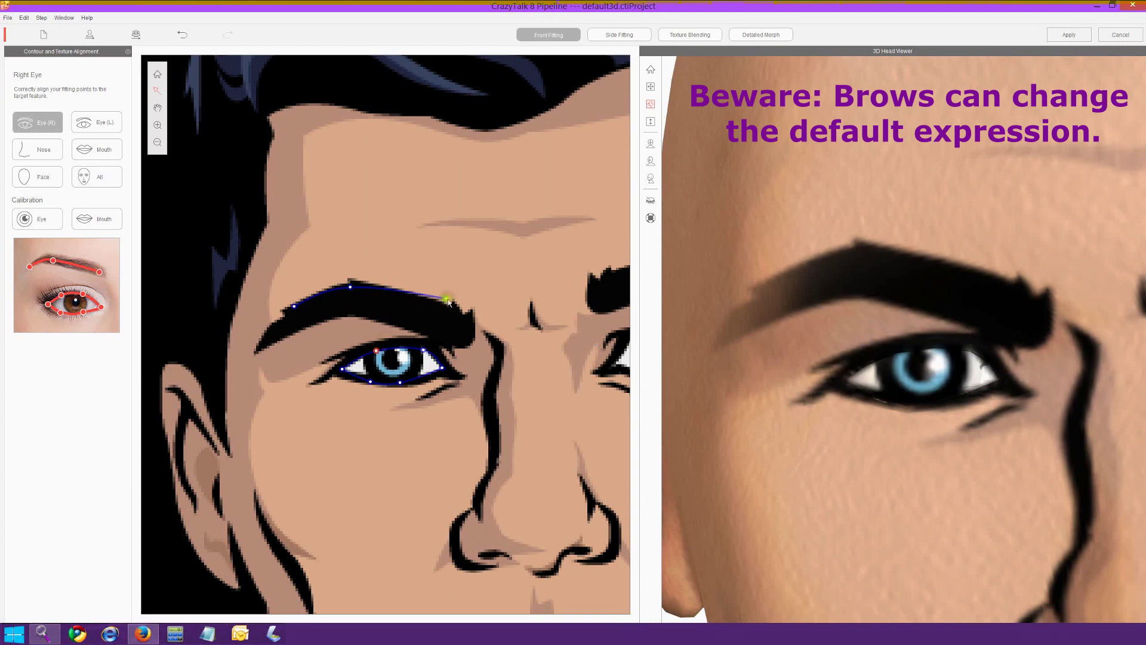
pyautogui.click(97, 122)
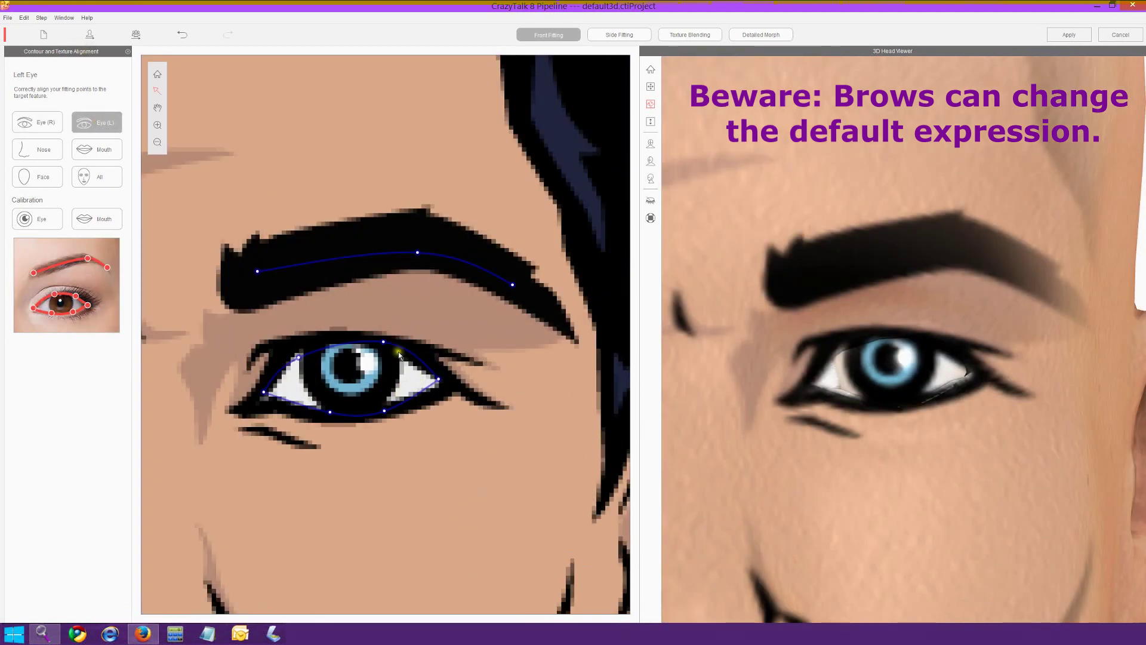
pyautogui.moveTo(384, 342); pyautogui.dragTo(381, 345)
pyautogui.moveTo(264, 393); pyautogui.dragTo(266, 397)
pyautogui.moveTo(384, 411); pyautogui.dragTo(383, 409)
pyautogui.moveTo(417, 252); pyautogui.dragTo(417, 241)
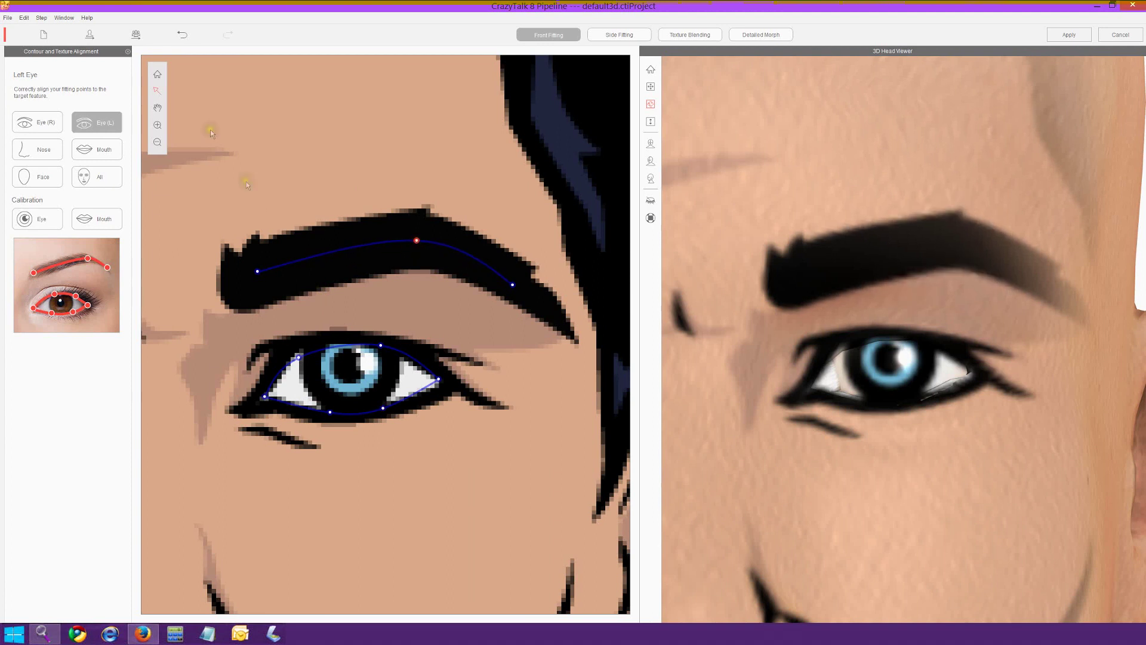
# - Move the nose contour slightly down and sideways so it aligns with the drawn nose lines
pyautogui.click(37, 149)
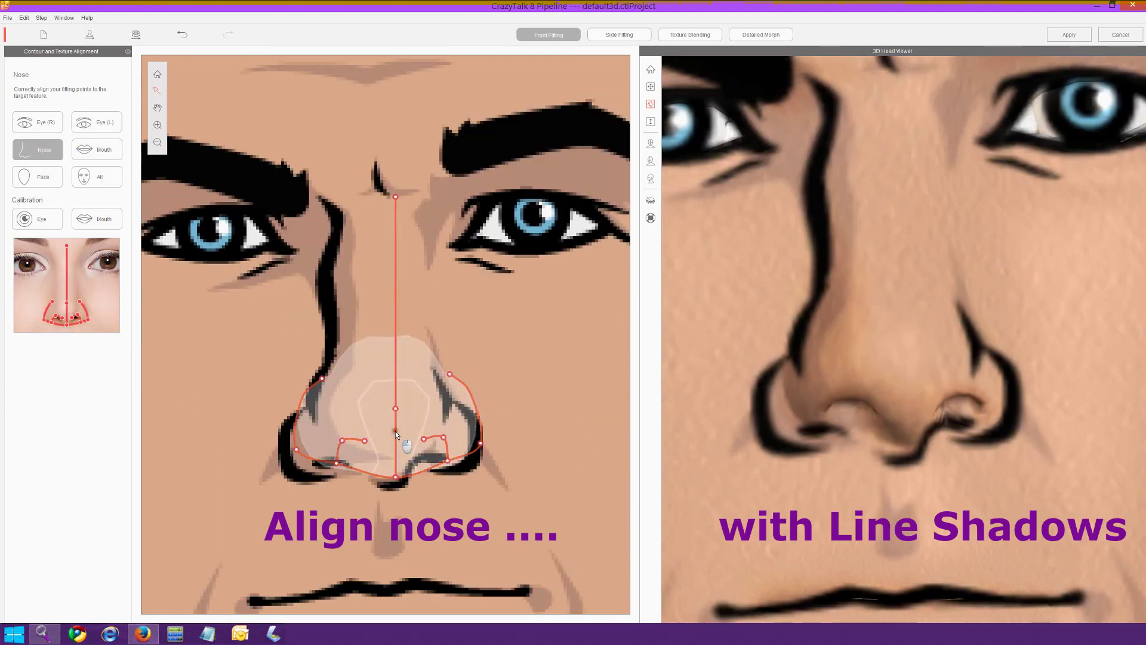
pyautogui.moveTo(395, 431); pyautogui.dragTo(384, 433)
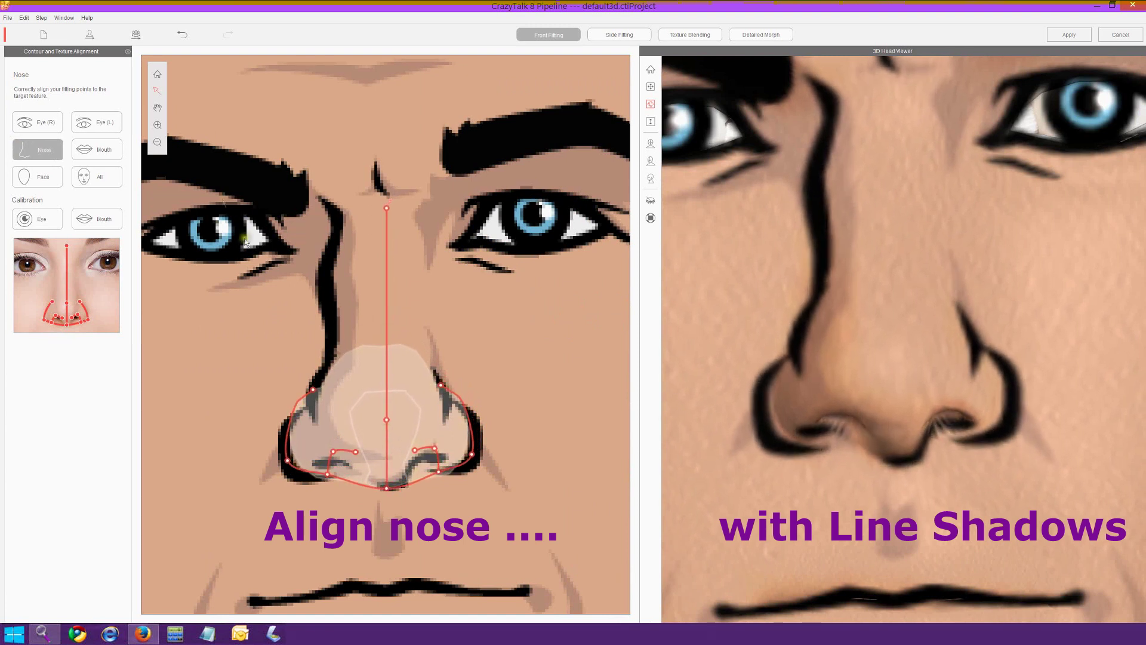
# - Align the mouth contour with the drawn lips, shifting the contour points slightly down toward the lip line
pyautogui.click(97, 150)
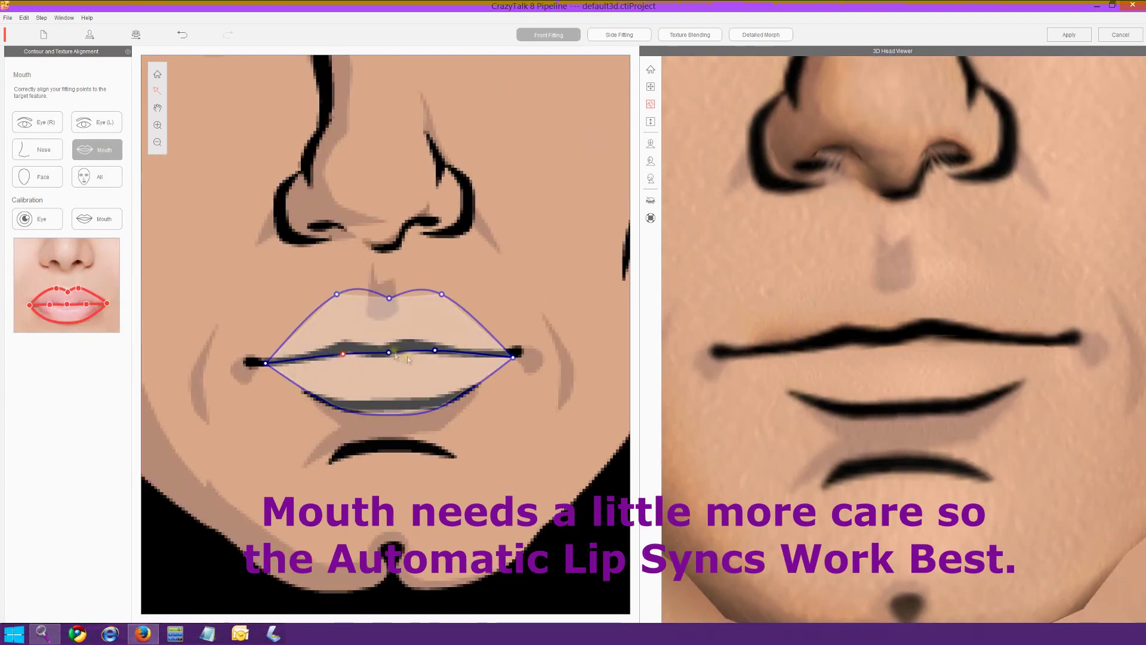
pyautogui.moveTo(434, 351); pyautogui.dragTo(407, 353)
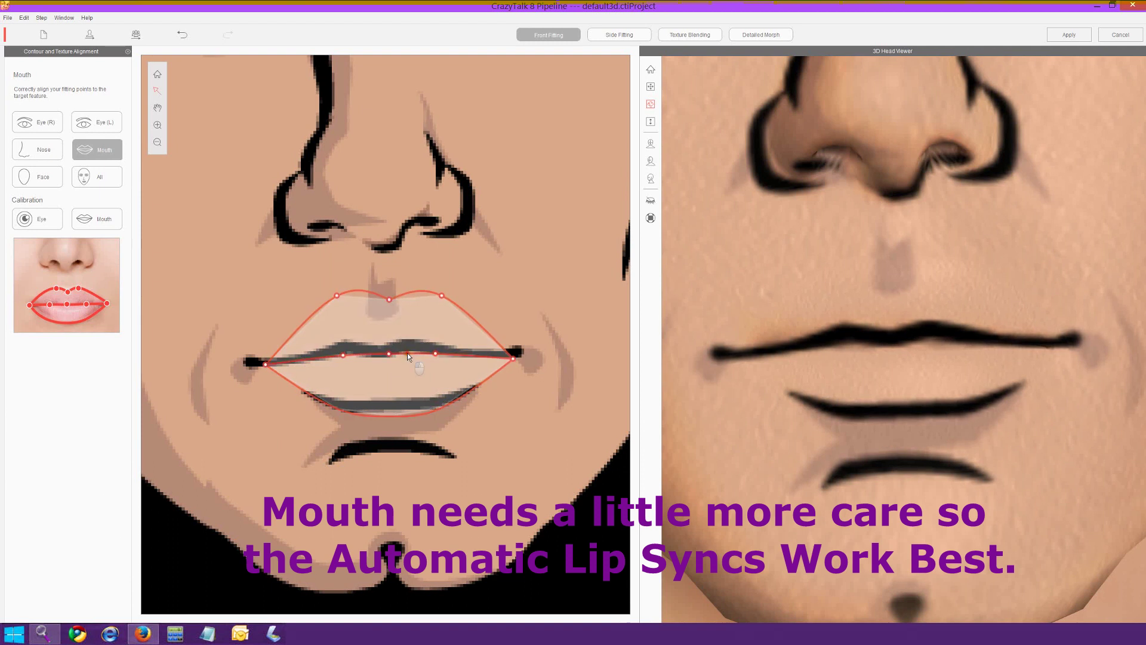
# - Check the mouth and eye calibration, run the eye blink and look tests, and apply the fitted head
pyautogui.click(97, 219)
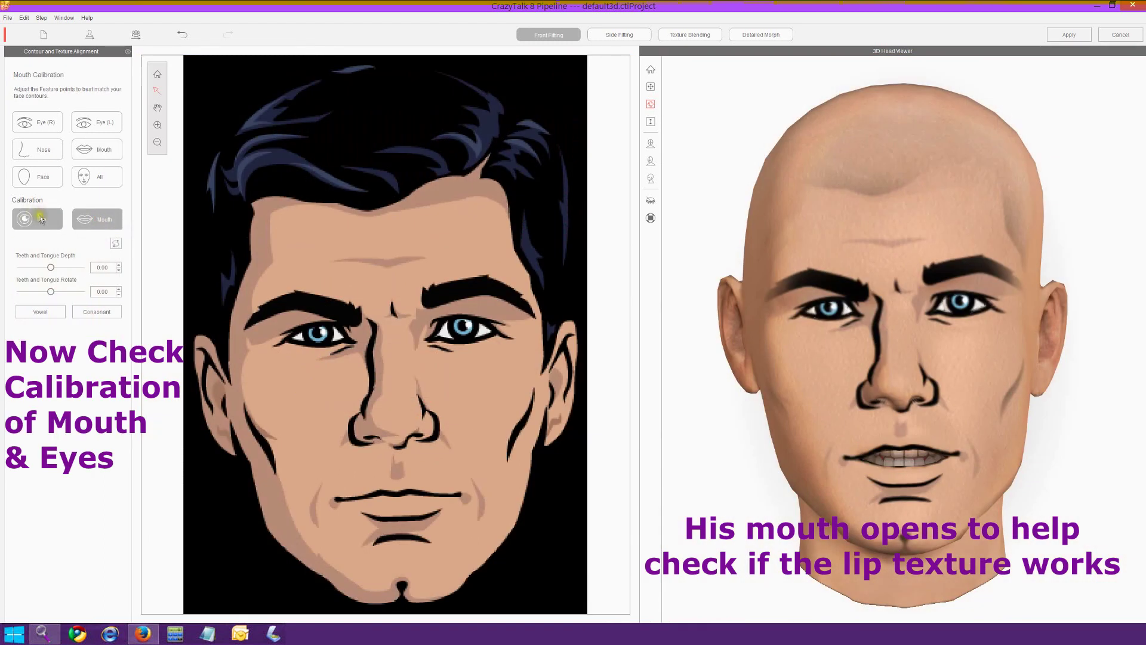
pyautogui.click(41, 220)
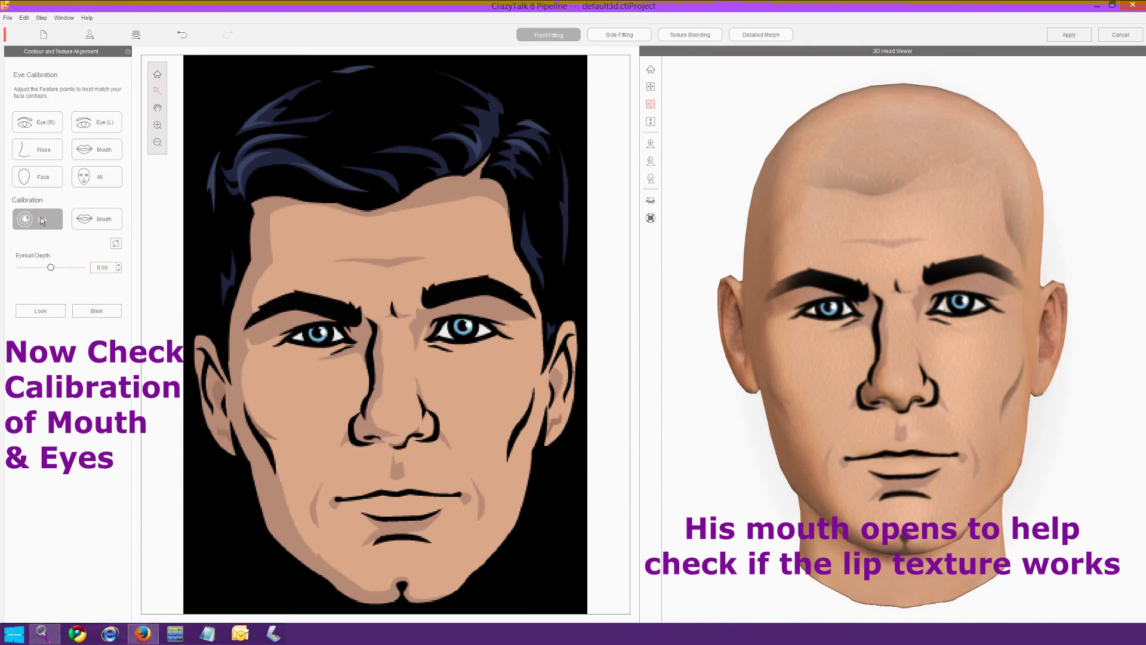
pyautogui.click(83, 312)
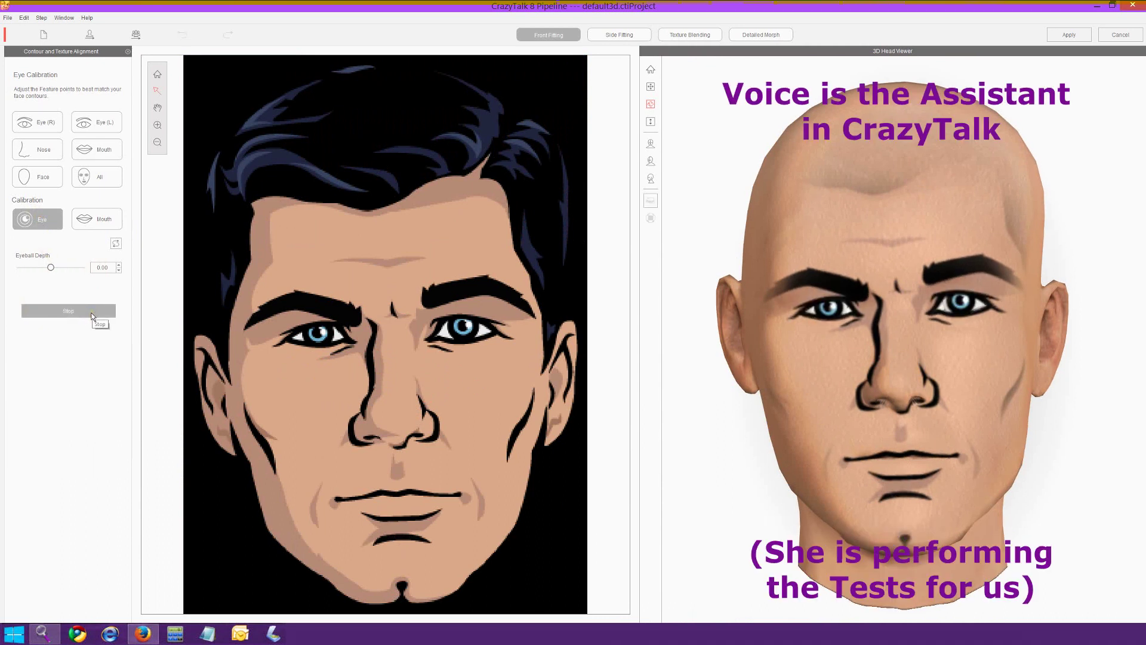
pyautogui.click(44, 311)
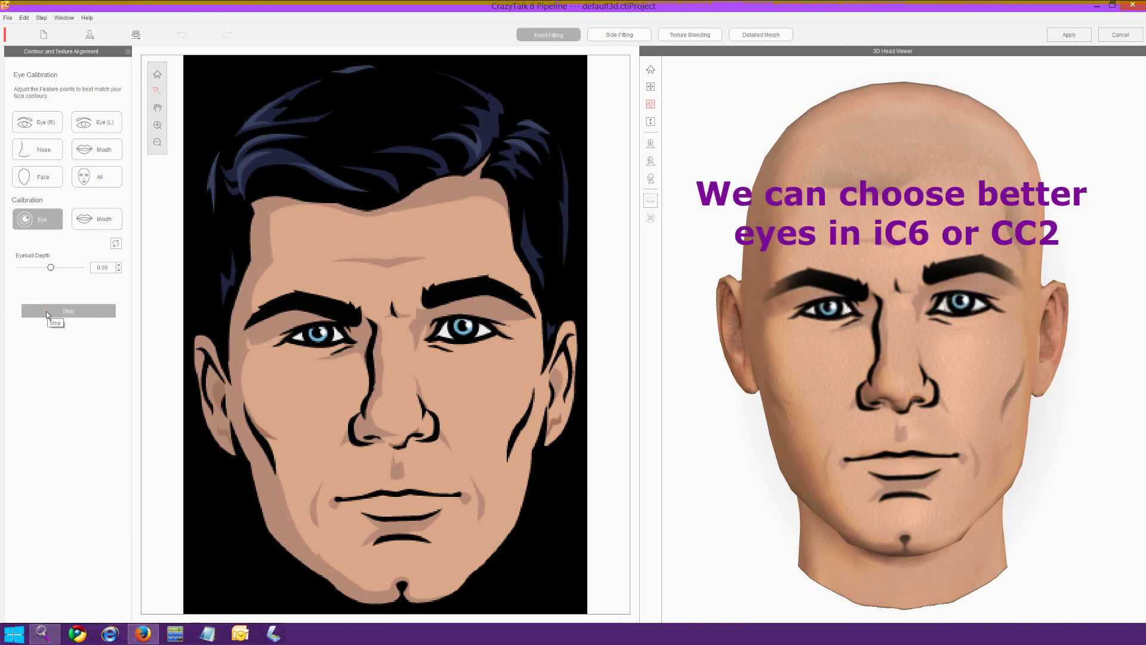
pyautogui.click(46, 312)
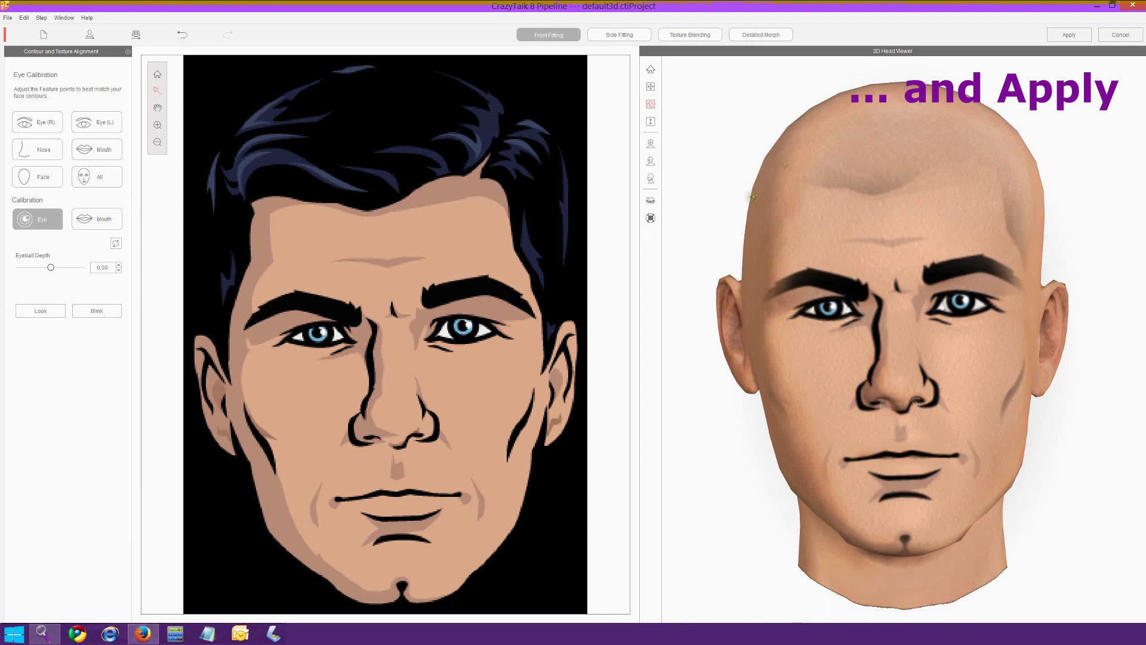
pyautogui.click(1070, 35)
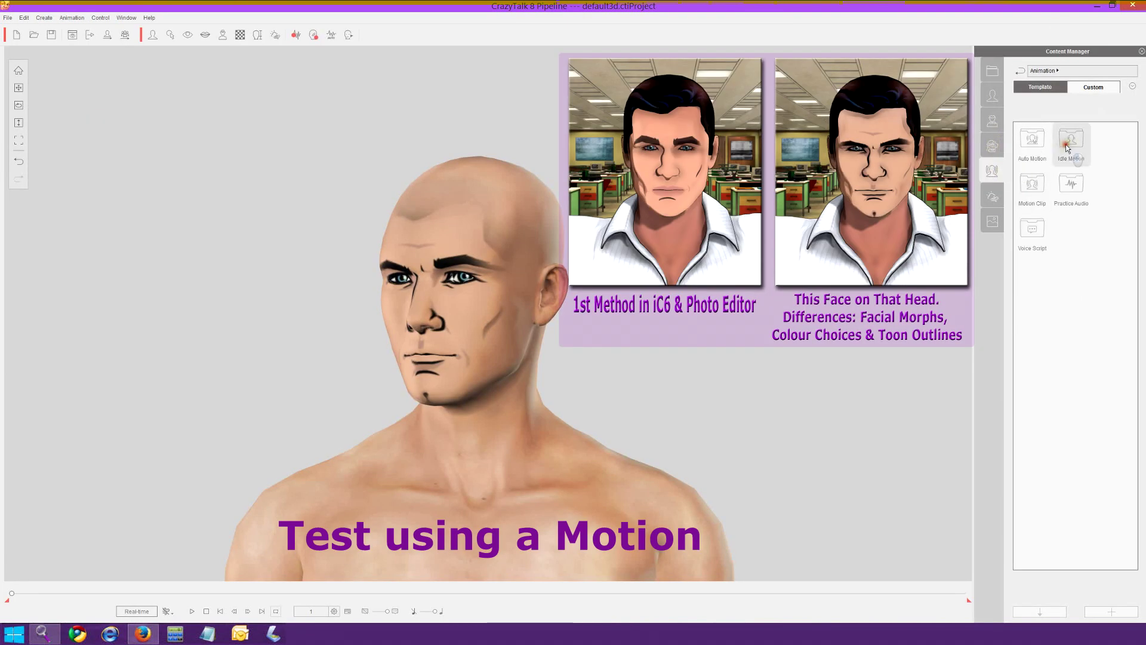
# - Apply the Male_A idle motion to the head and play it as a motion test
pyautogui.doubleClick(1068, 148)
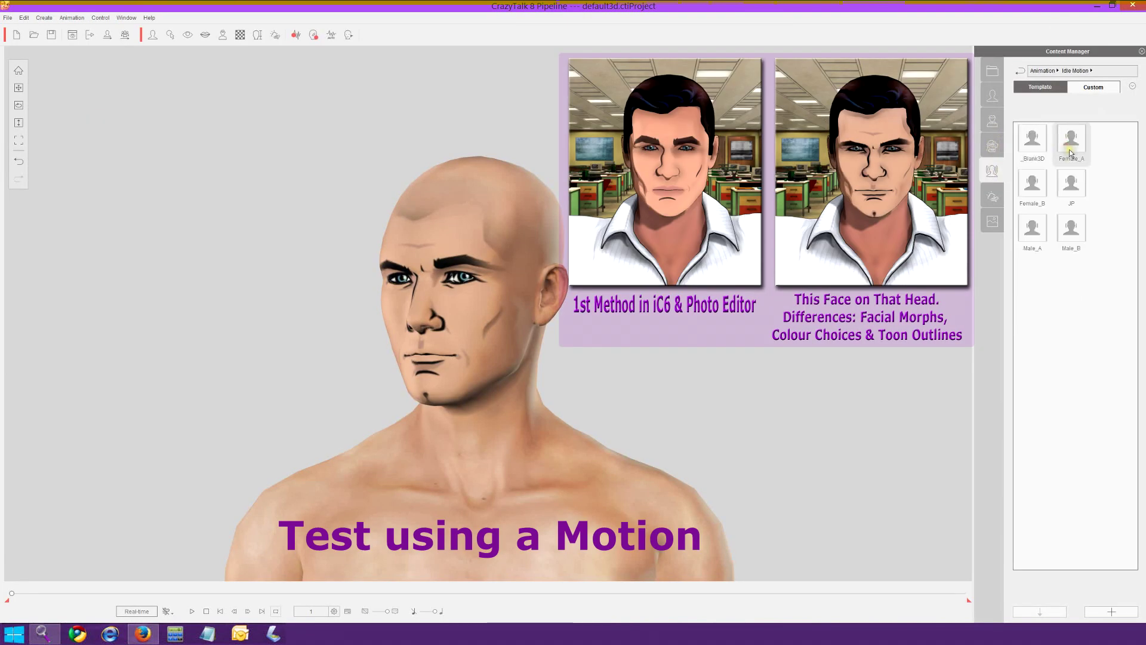
pyautogui.moveTo(1032, 230); pyautogui.dragTo(465, 329)
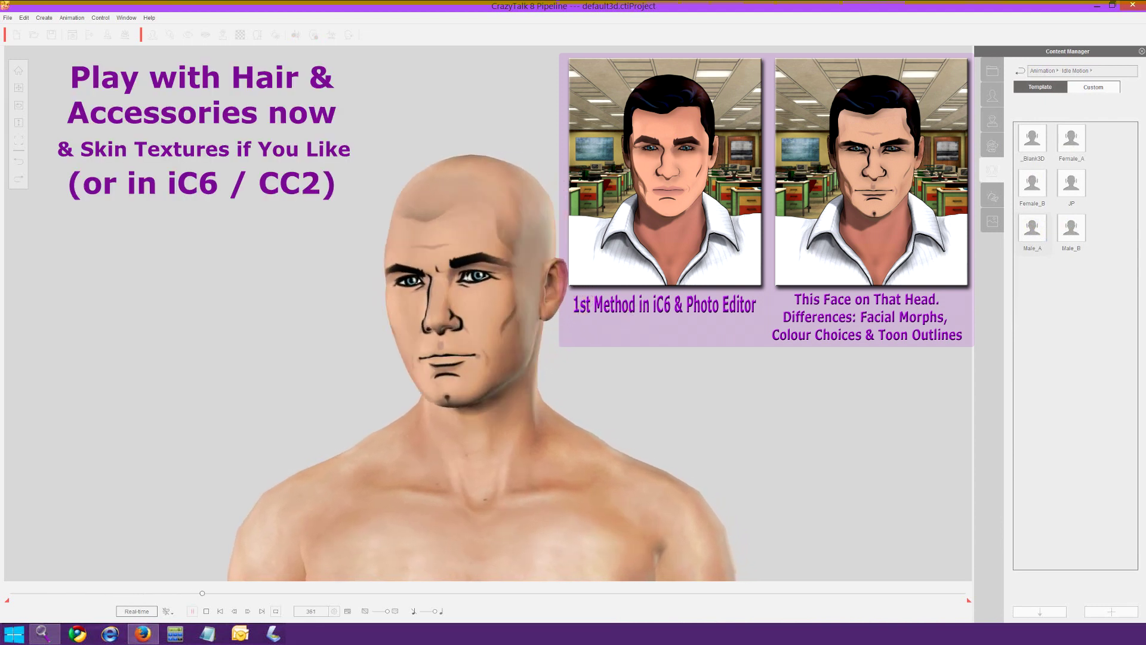
pyautogui.click(192, 611)
pyautogui.click(206, 611)
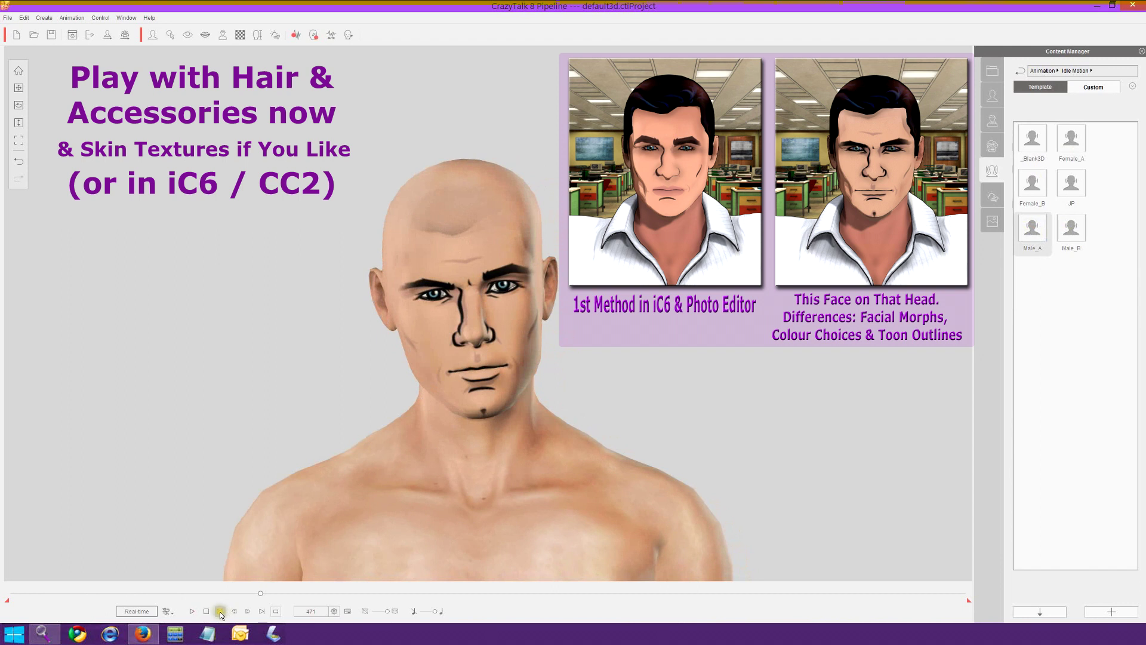
# - Open the Skin_Head texture settings, try out hue, contrast, brightness and saturation adjustments, and set the hue to 0
pyautogui.click(239, 34)
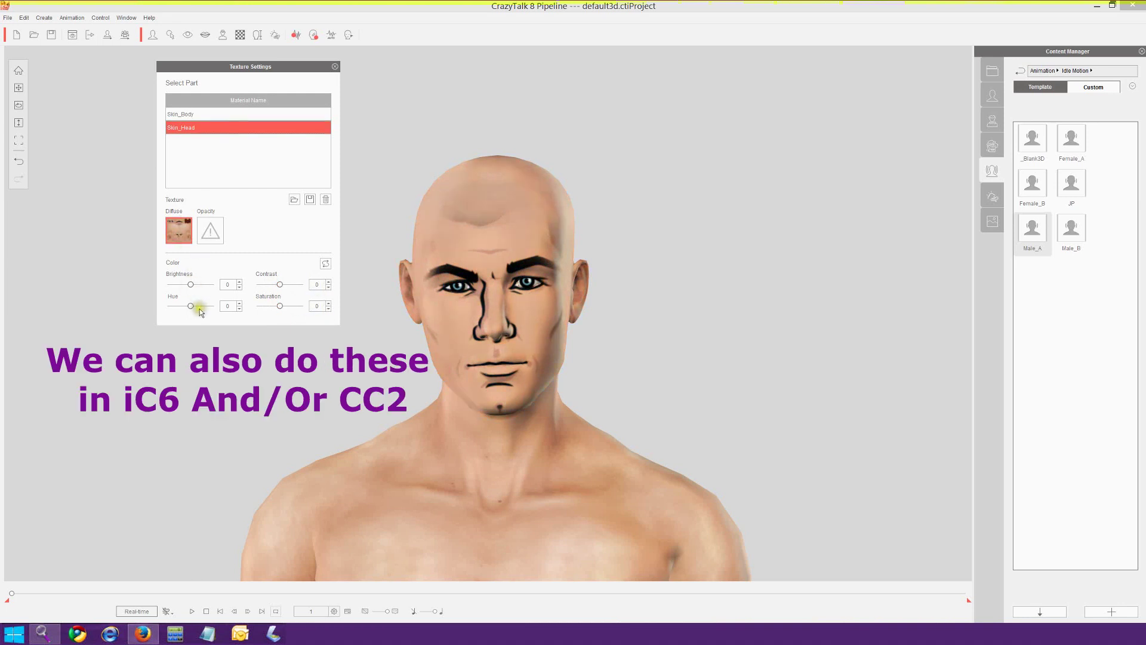
pyautogui.moveTo(190, 306); pyautogui.dragTo(152, 305)
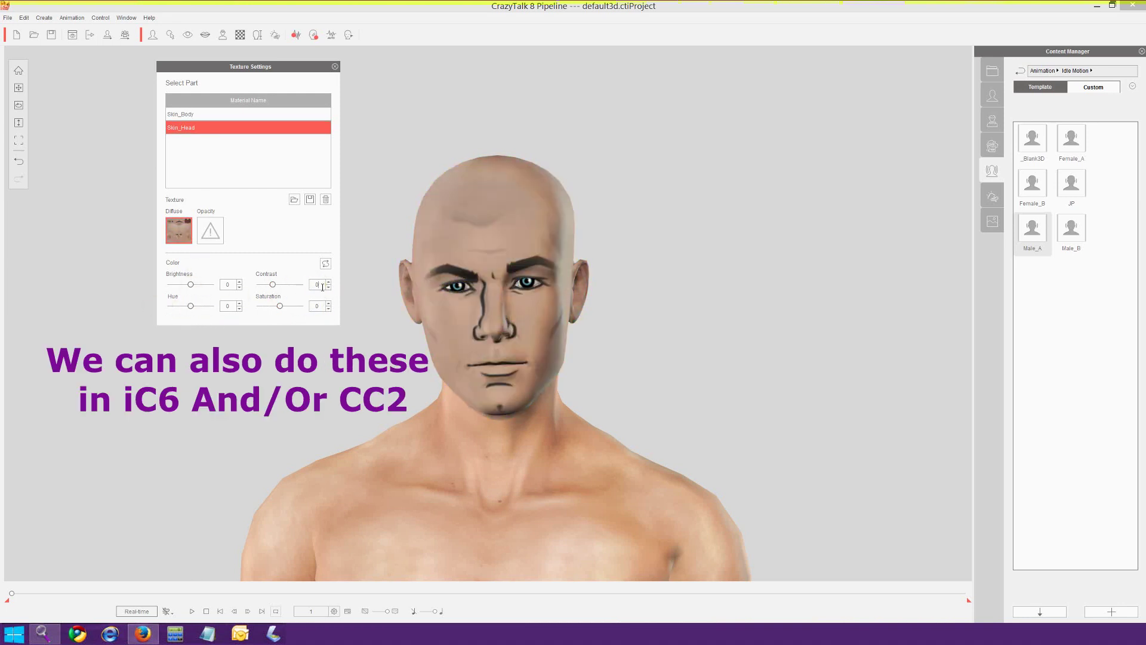
pyautogui.press('Return')
pyautogui.moveTo(279, 285); pyautogui.dragTo(290, 285)
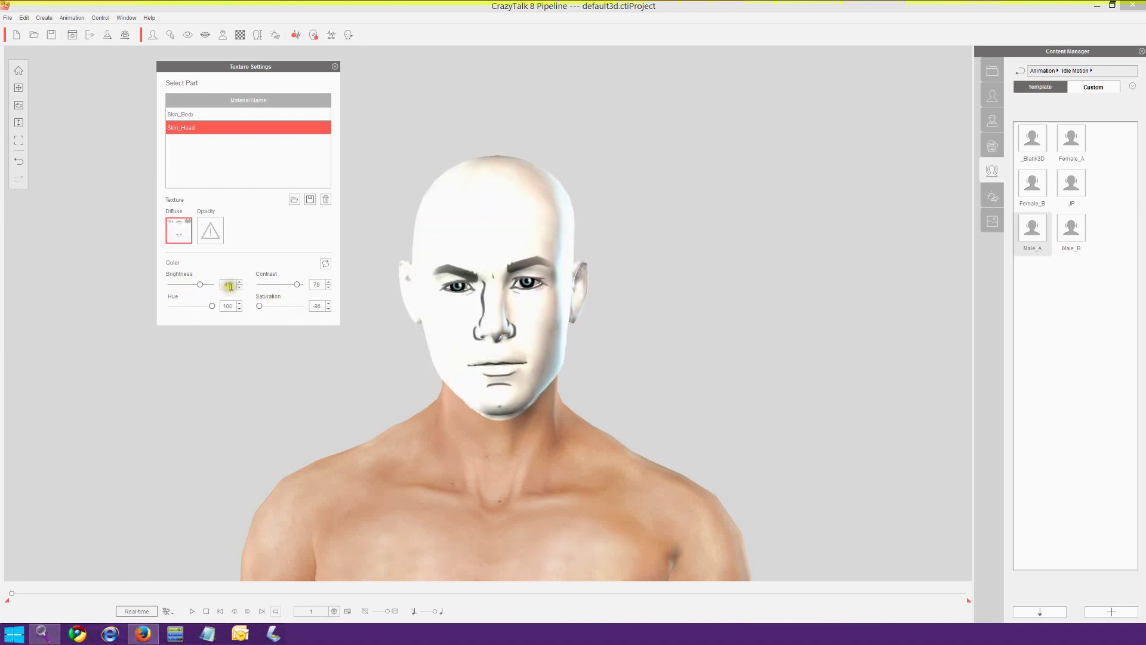
pyautogui.moveTo(191, 306)
pyautogui.mouseDown()
pyautogui.moveTo(168, 306)
pyautogui.moveTo(191, 307)
pyautogui.mouseUp()
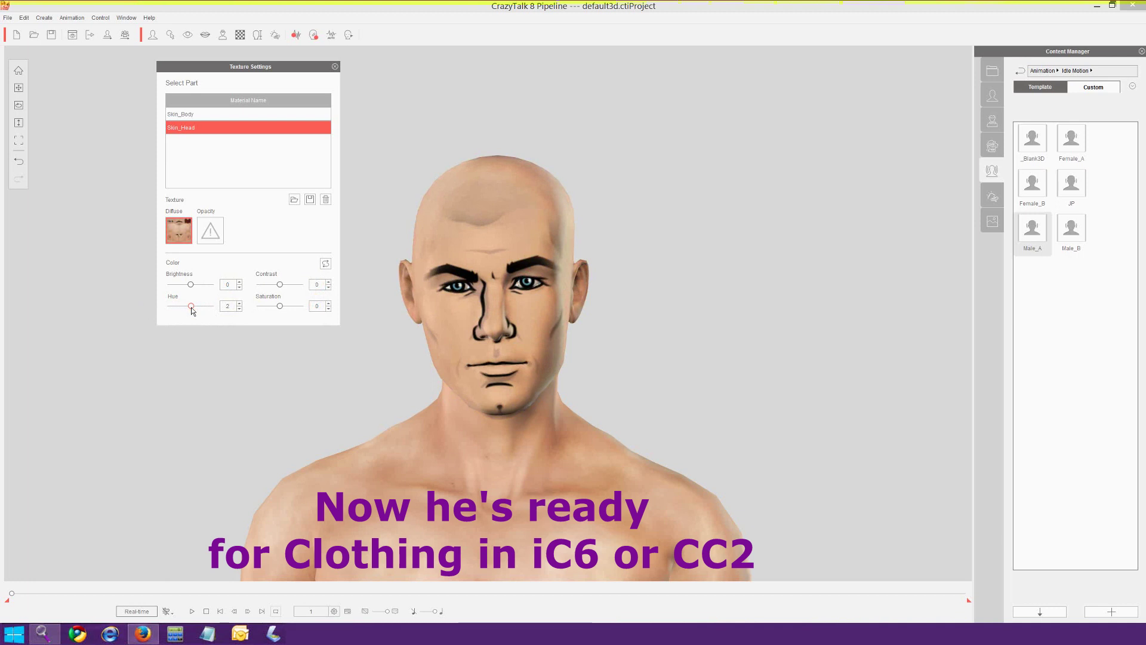
pyautogui.doubleClick(227, 305)
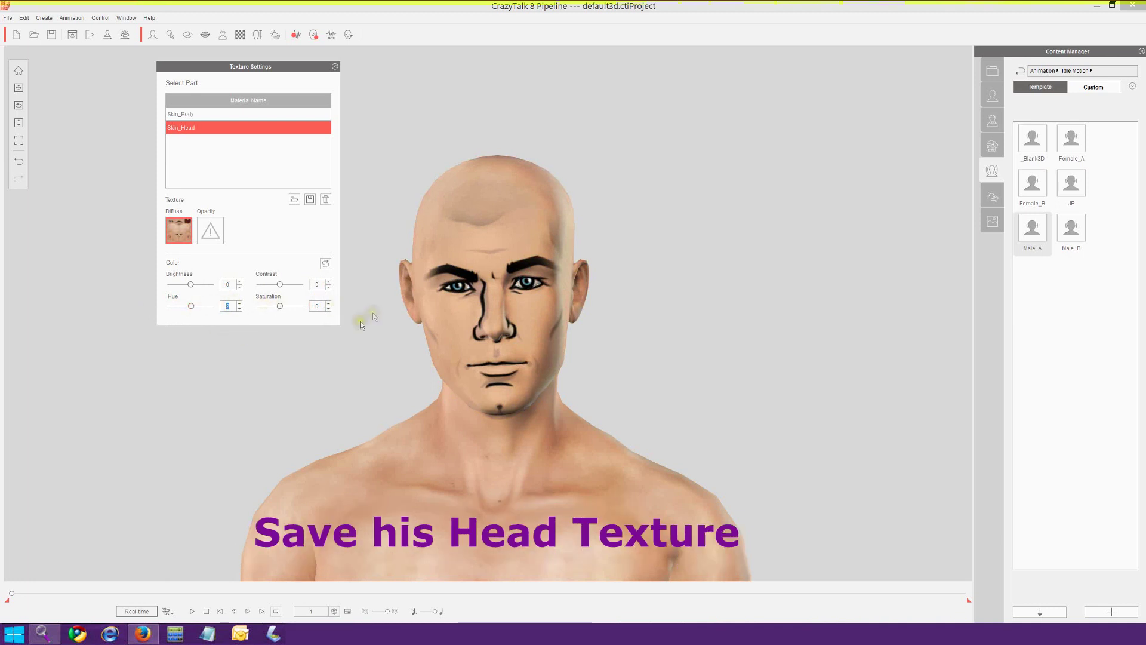
pyautogui.write('0')
# - Save the head's diffuse texture as the JPG file "0 Archer CT8 Head" in the ARCHER folder
pyautogui.click(311, 200)
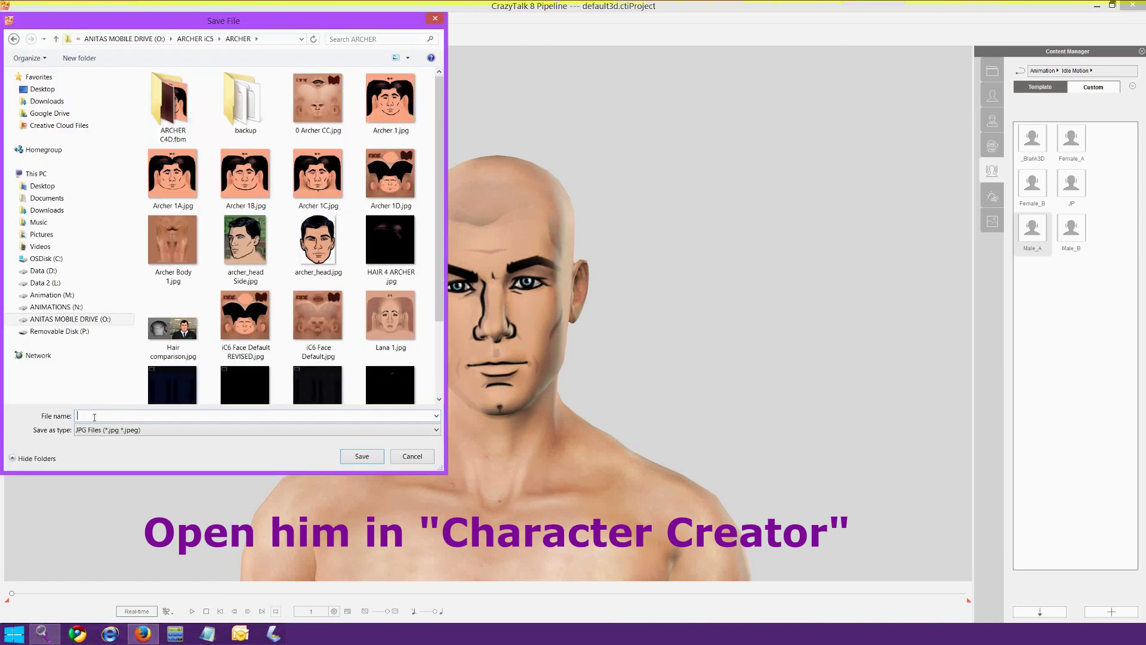
pyautogui.write('0 Archer ')
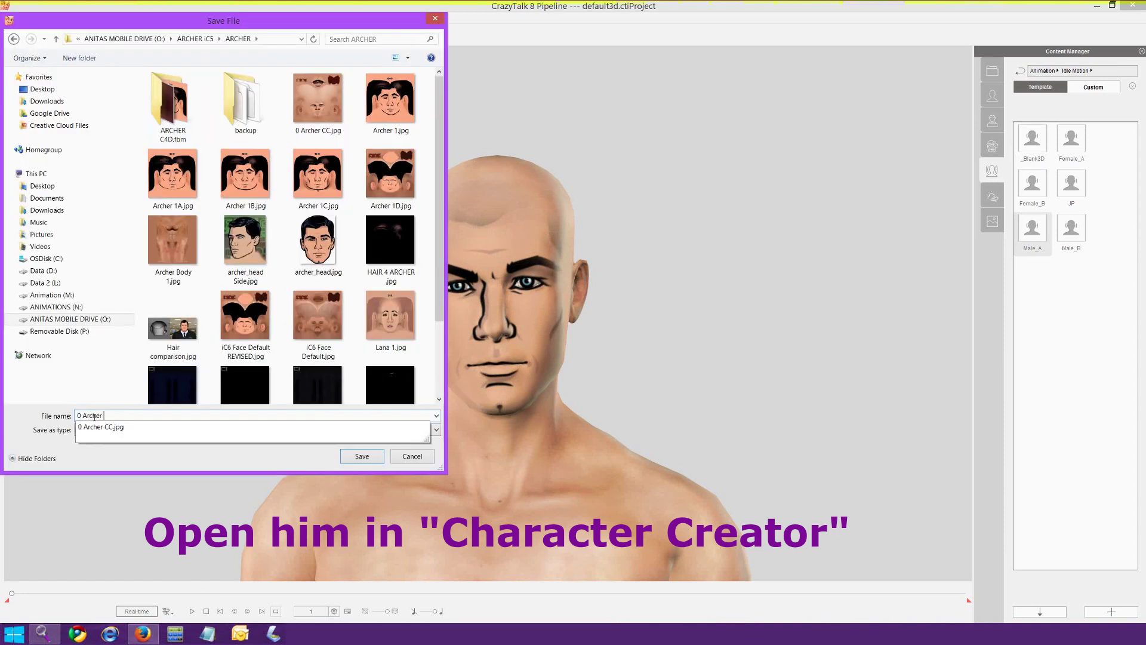
pyautogui.write('CT8 Head')
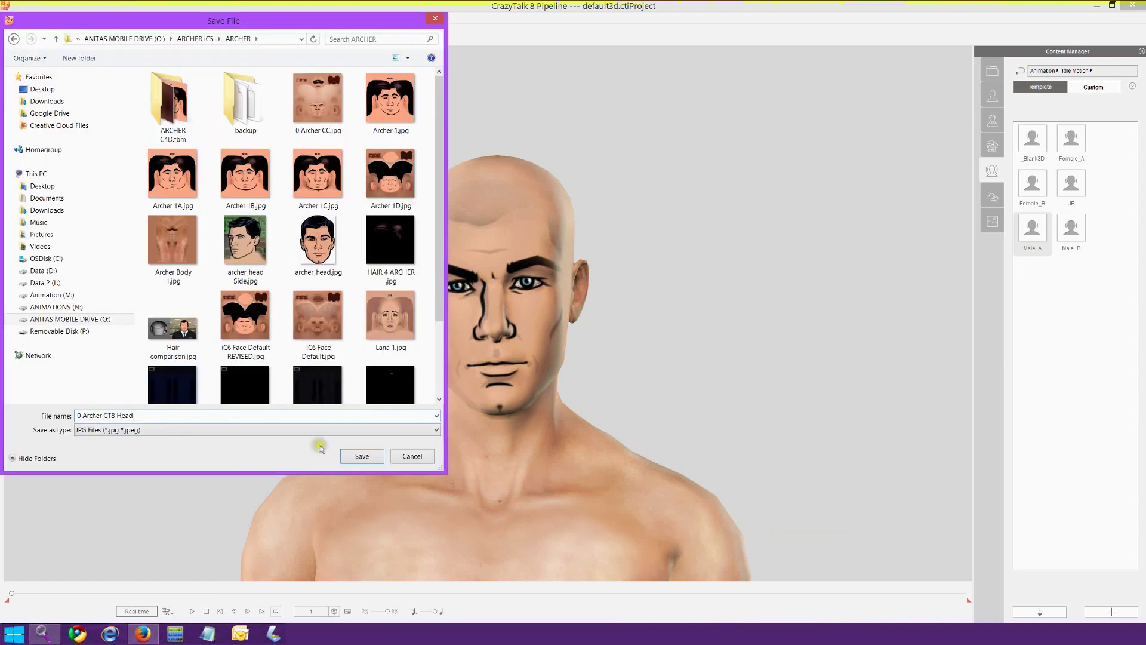
pyautogui.click(361, 457)
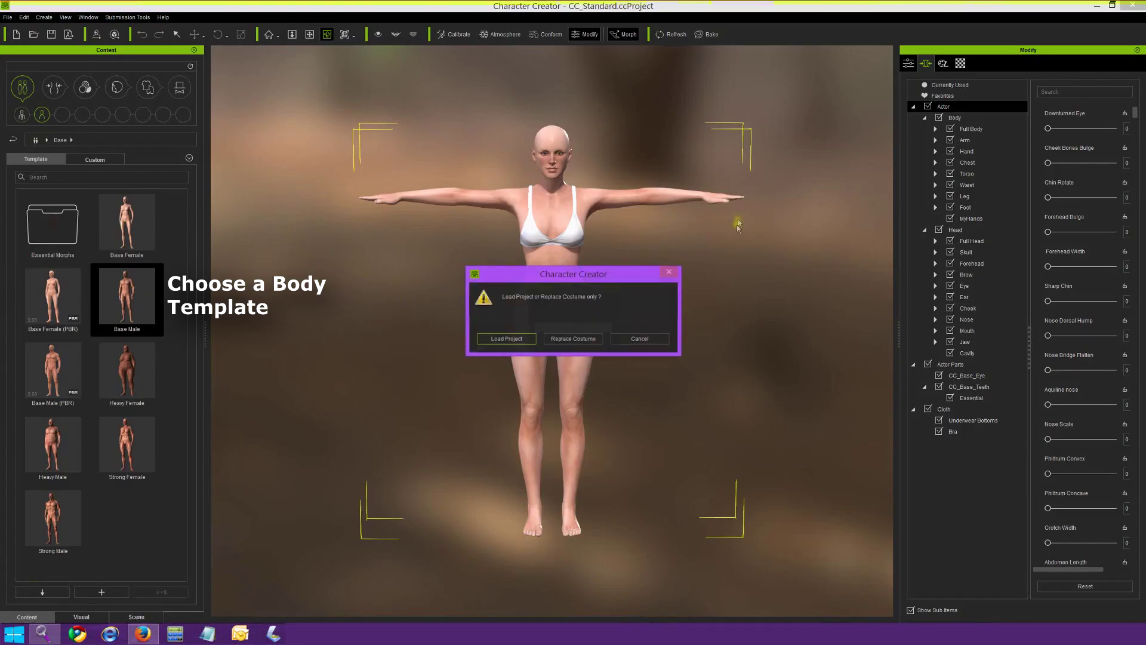
# - Switch to Character Creator and load the Base Male body template as a full project, with the head and chest in close view
pyautogui.click(507, 338)
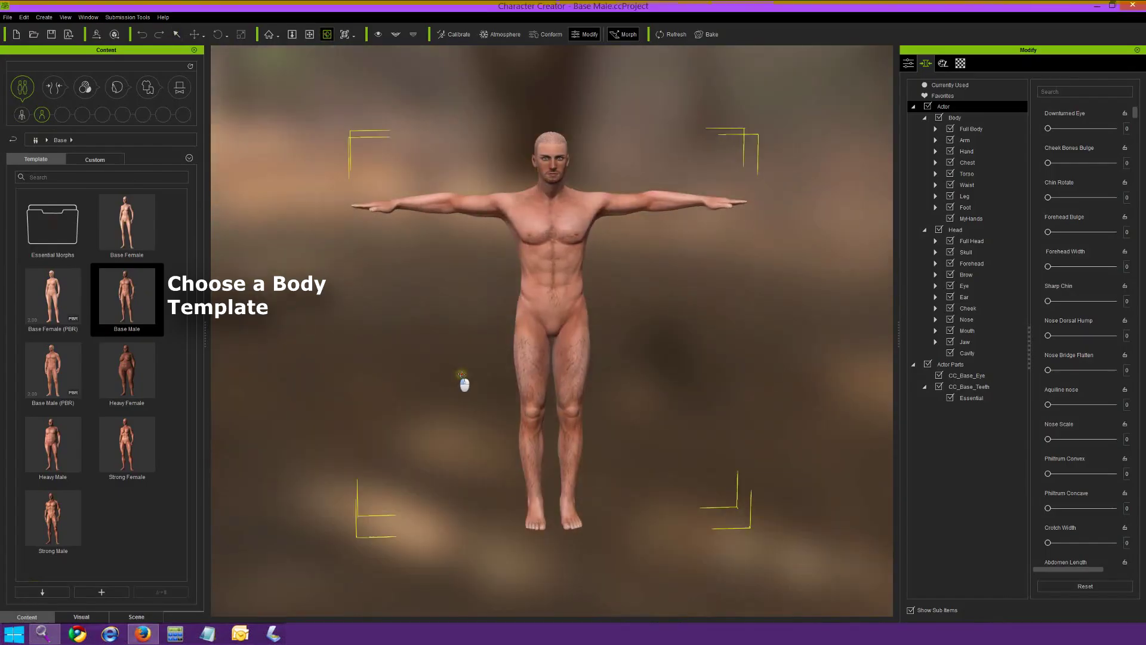
pyautogui.moveTo(462, 375); pyautogui.dragTo(446, 376)
pyautogui.click(309, 34)
pyautogui.moveTo(359, 136); pyautogui.dragTo(345, 302)
pyautogui.scroll(2, 346, 302)
pyautogui.moveTo(377, 369); pyautogui.dragTo(380, 280)
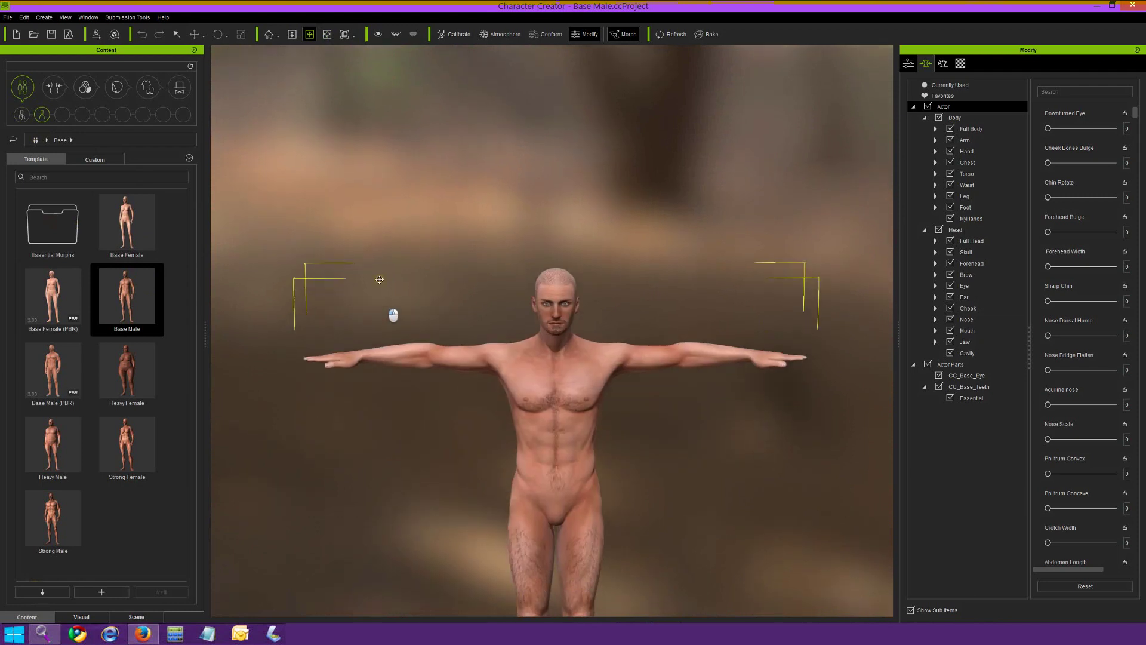
pyautogui.scroll(5, 380, 279)
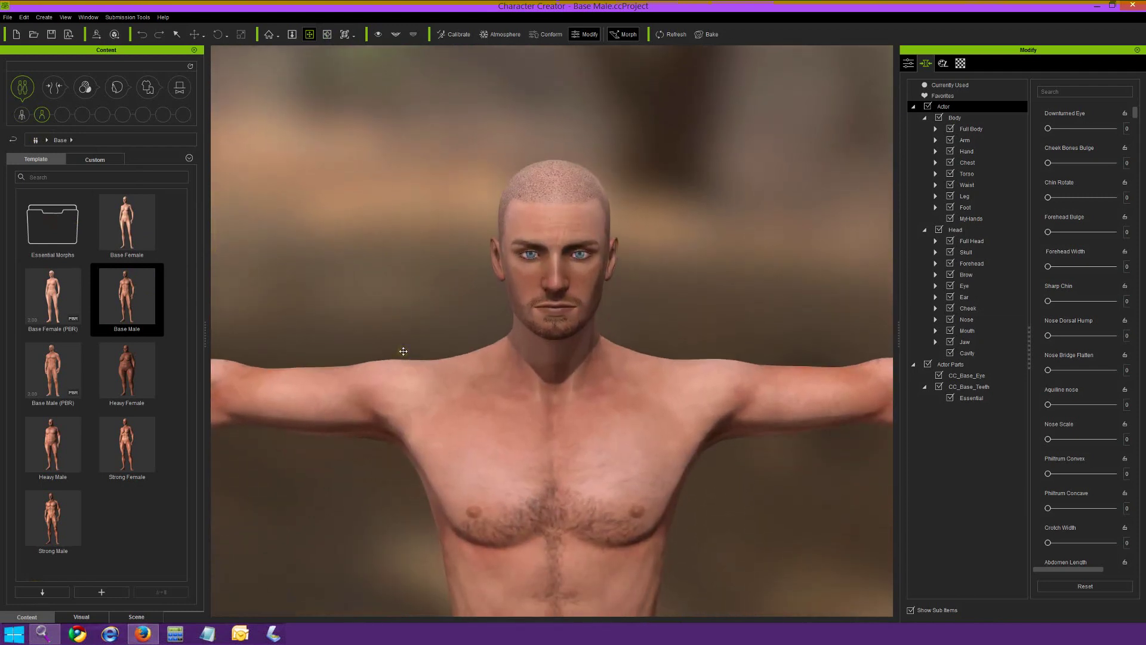
# - Load 0 Archer CT8 Head.jpg as the diffuse texture of the Skin_Head material
pyautogui.click(961, 63)
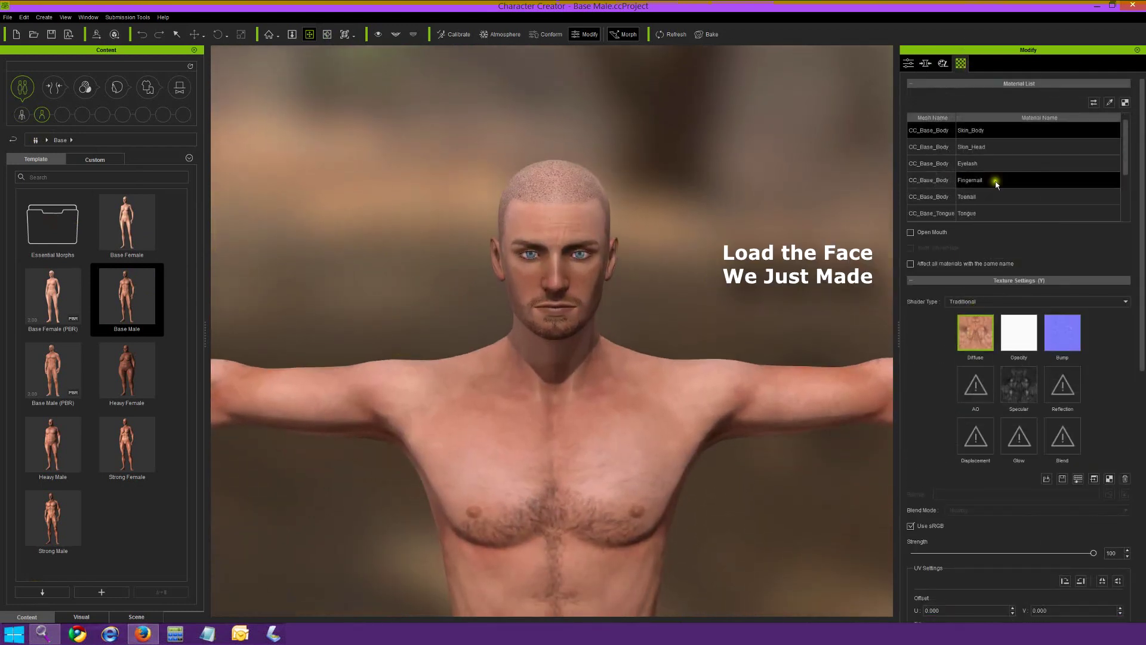
pyautogui.click(979, 147)
pyautogui.doubleClick(975, 332)
pyautogui.click(322, 178)
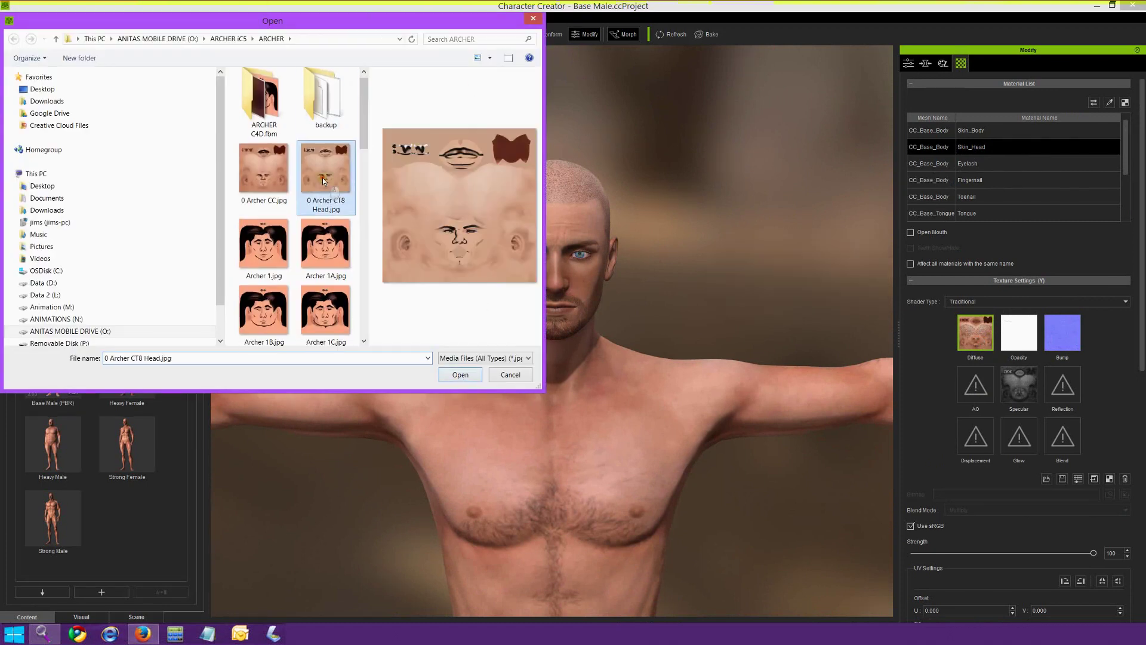
pyautogui.click(461, 374)
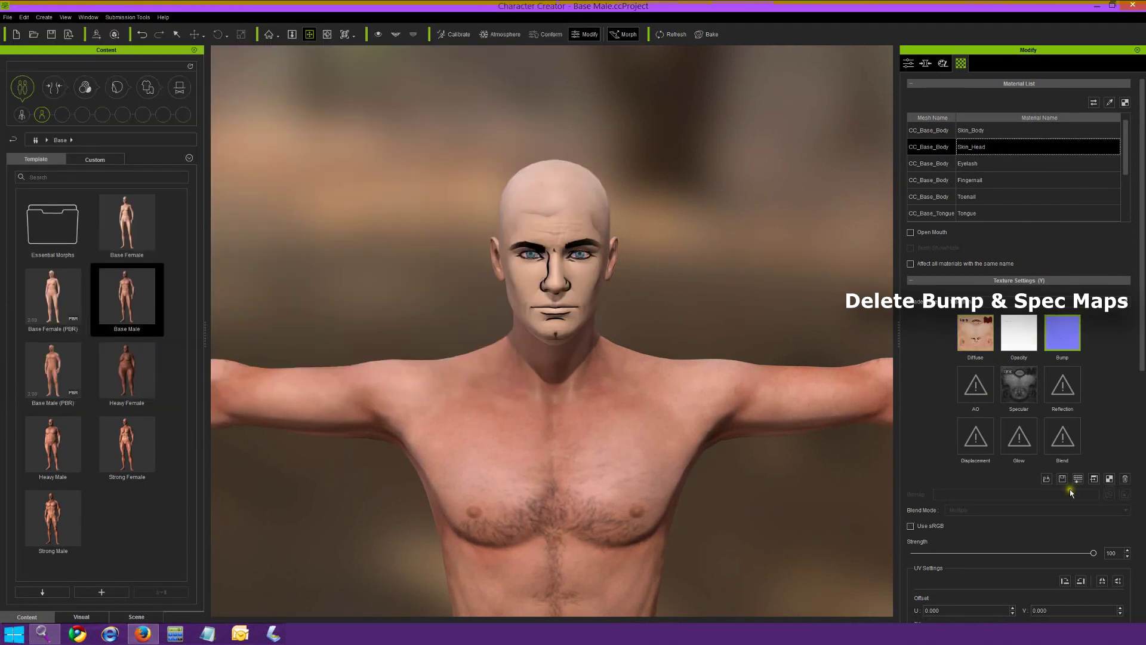
# - Delete the bump and specular maps of Skin_Head and set its Specular and Glossiness values to 0
pyautogui.click(1125, 480)
pyautogui.click(1019, 385)
pyautogui.click(1124, 480)
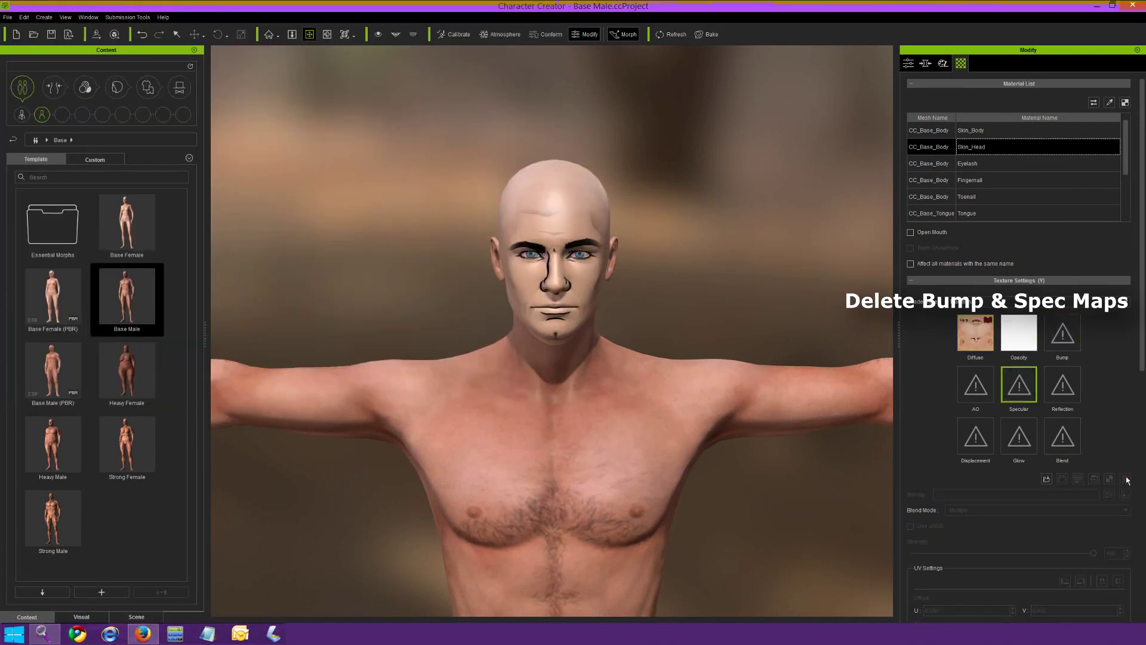
pyautogui.scroll(-8, 1043, 457)
pyautogui.moveTo(921, 406); pyautogui.dragTo(911, 431)
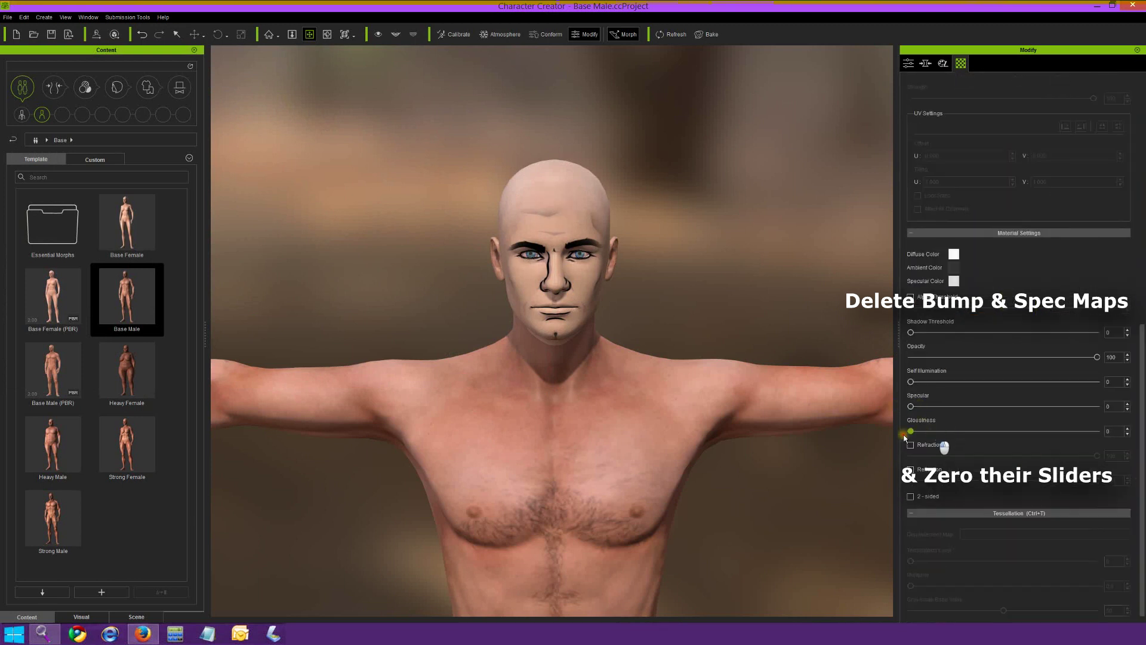
# - Set the Skin_Head diffuse color to a peach tone with RGB 255, 193, 158
pyautogui.scroll(3, 1016, 478)
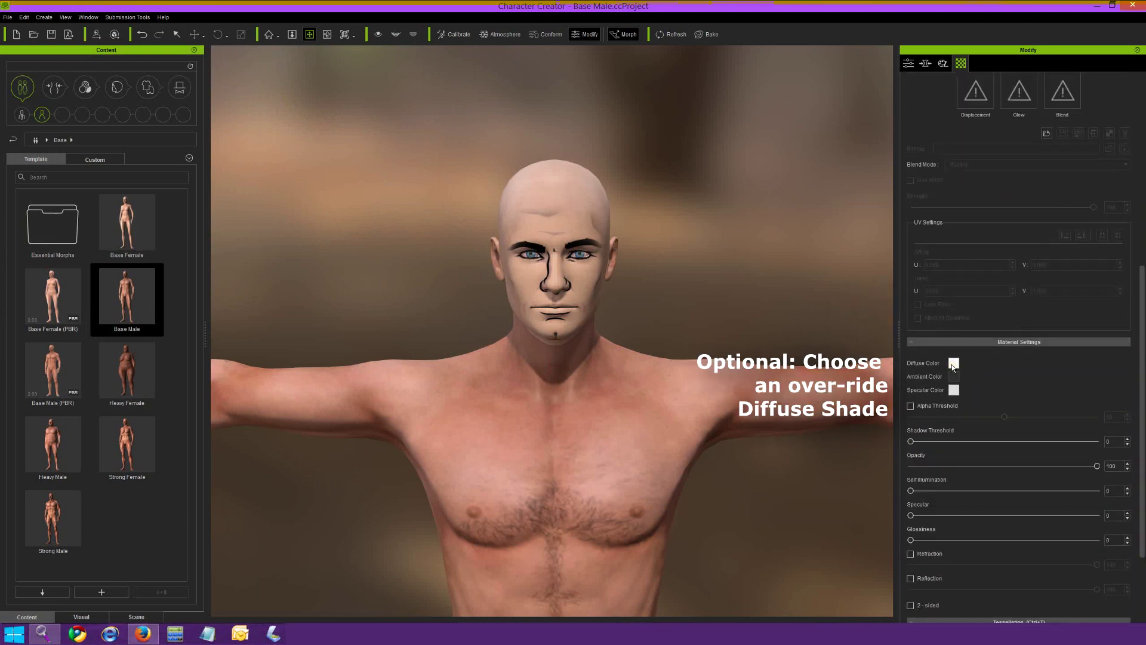
pyautogui.click(953, 363)
pyautogui.moveTo(627, 206); pyautogui.dragTo(453, 210)
pyautogui.click(477, 293)
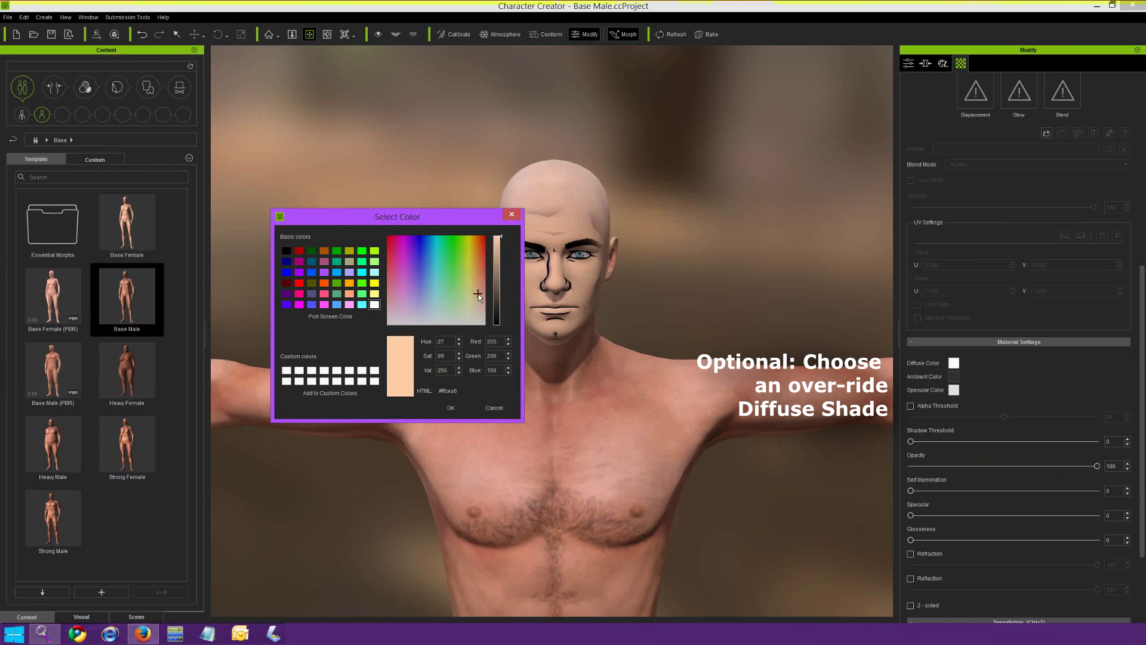
pyautogui.moveTo(477, 293); pyautogui.dragTo(479, 290)
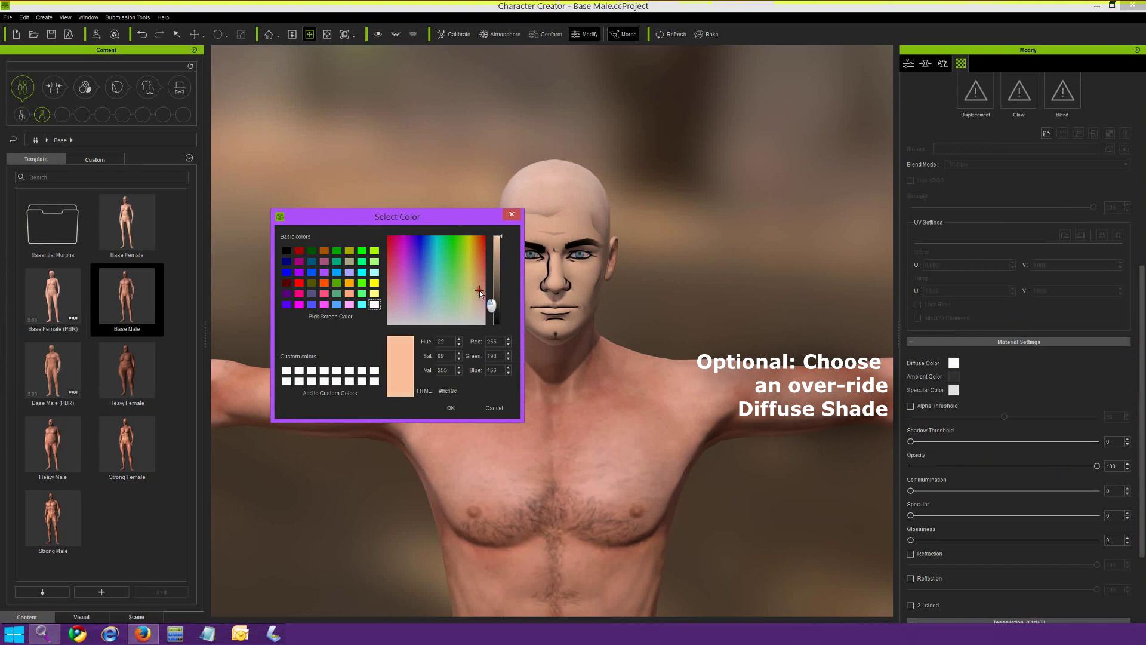
pyautogui.click(448, 407)
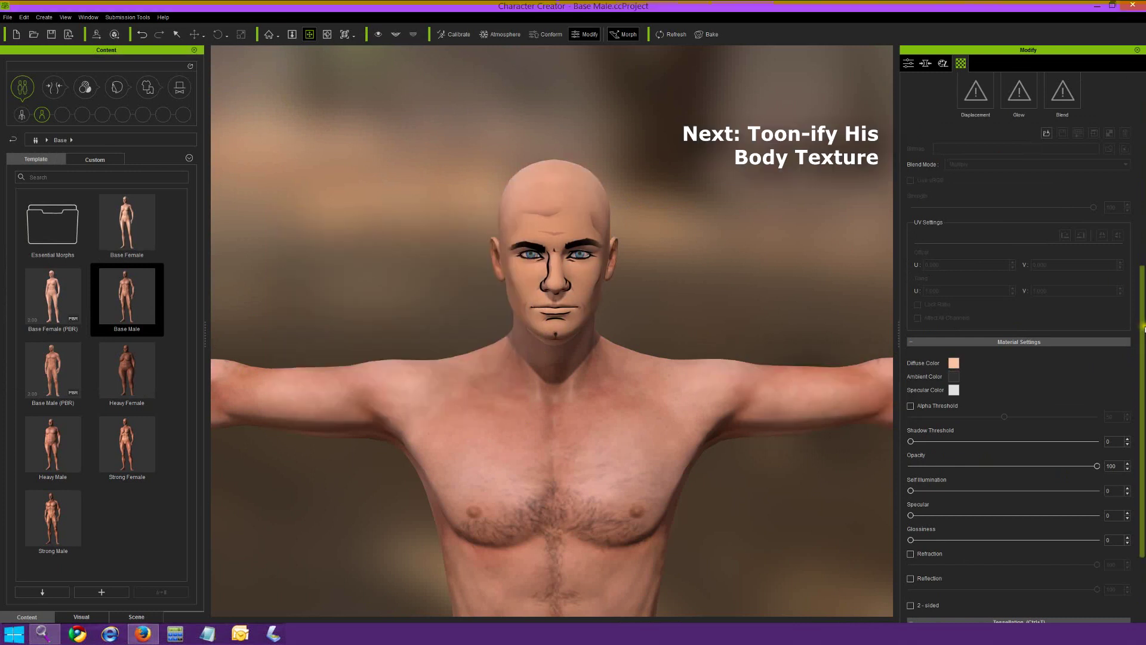
# - Select the Skin_Body material and open its diffuse texture in Photoshop for editing
pyautogui.moveTo(1141, 321); pyautogui.dragTo(1138, 134)
pyautogui.click(962, 133)
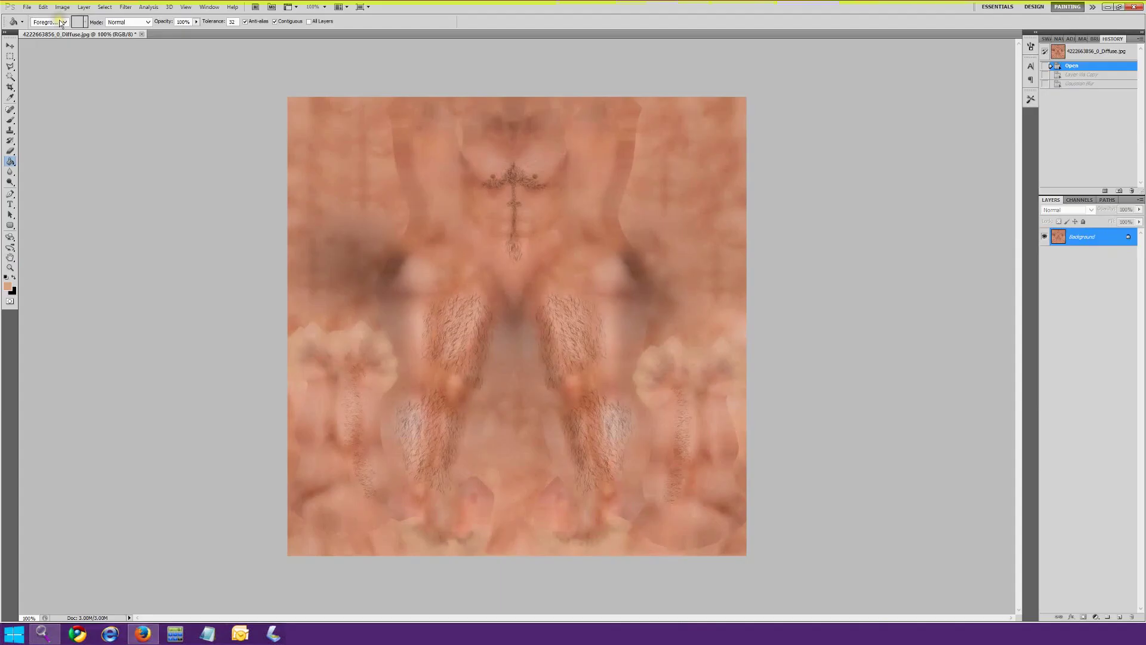
# - Apply a Gaussian Blur with a 13.0 pixel radius to the duplicated layer of the body texture
pyautogui.click(1084, 75)
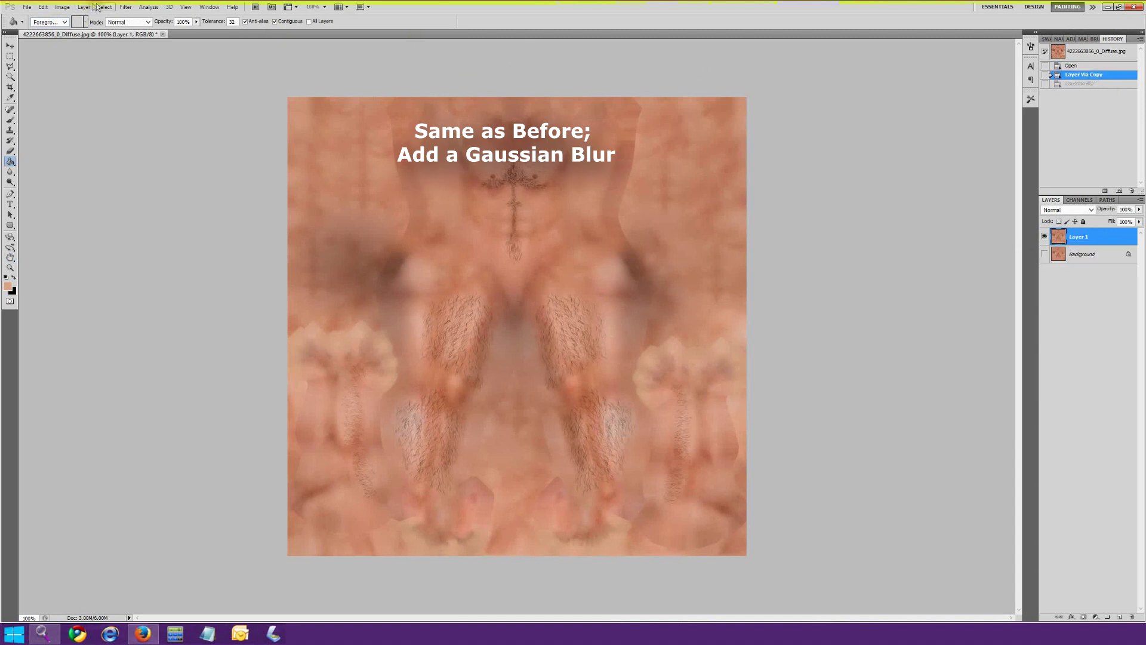
pyautogui.click(125, 6)
pyautogui.moveTo(138, 108)
pyautogui.click(84, 157)
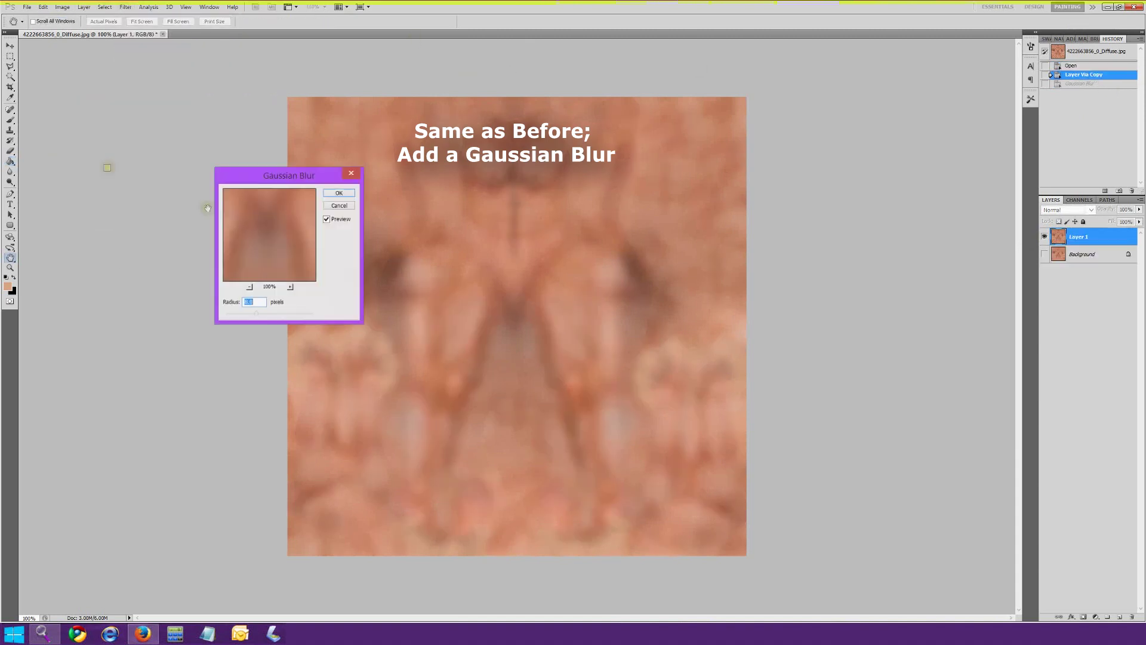
pyautogui.click(258, 316)
pyautogui.moveTo(262, 317); pyautogui.dragTo(263, 318)
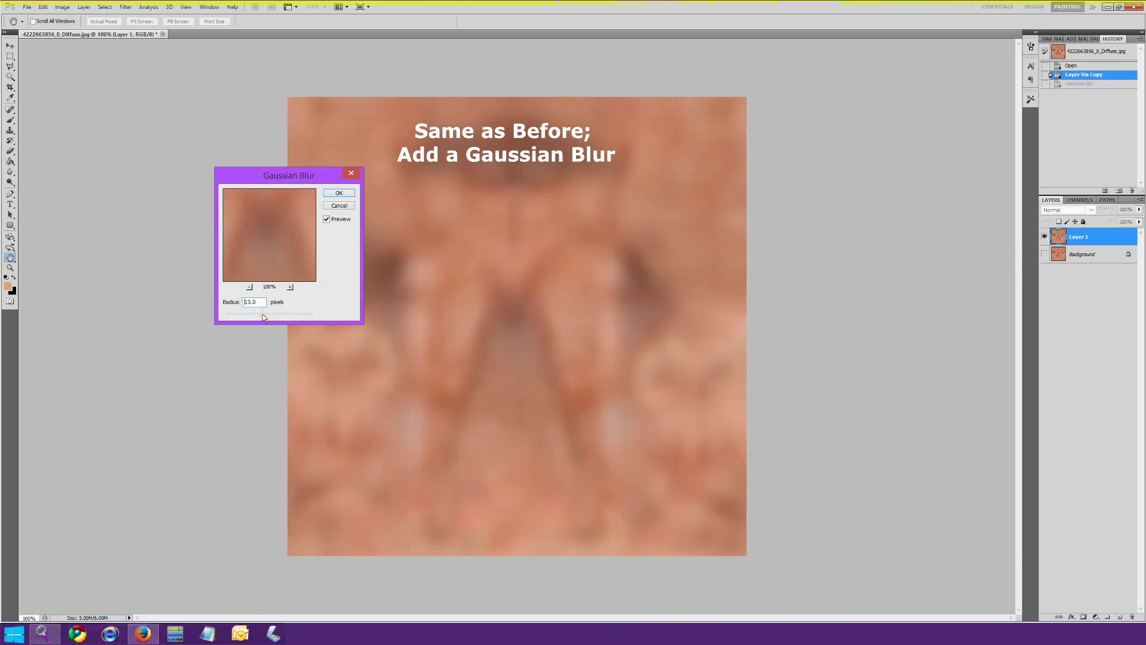
pyautogui.click(327, 195)
# - Save the blurred body texture as Archer SkinToon.jpg in the ARCHER folder, replacing the existing file
pyautogui.hotkey('ctrl', 'shift', 's')
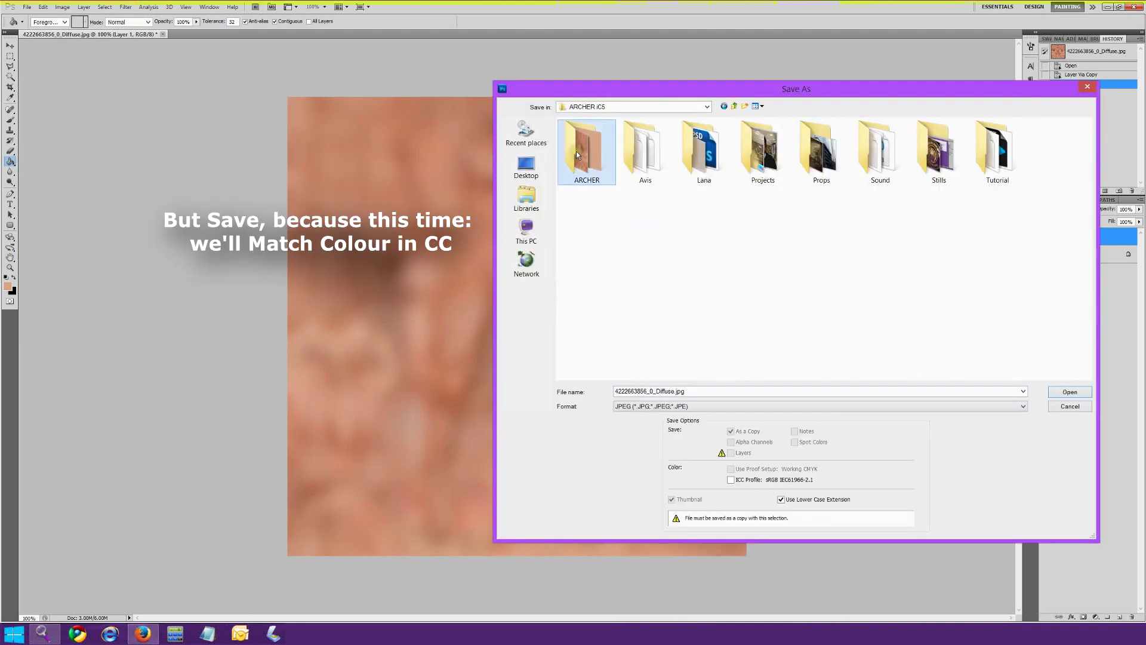
pyautogui.doubleClick(590, 155)
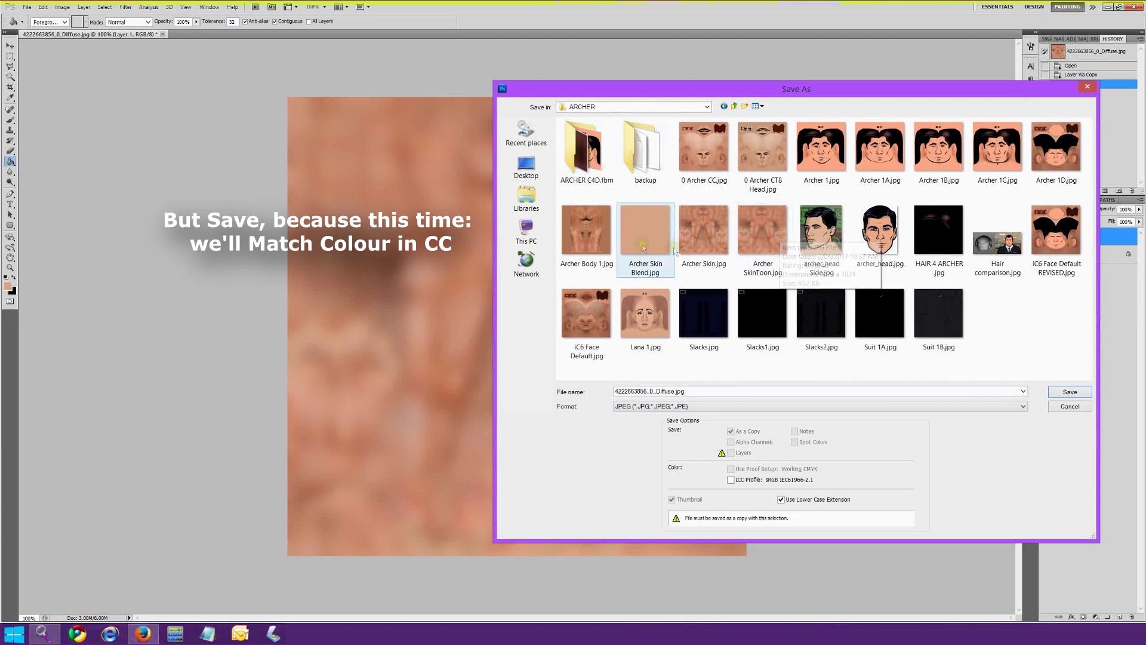
pyautogui.click(761, 233)
pyautogui.click(1067, 394)
pyautogui.click(521, 223)
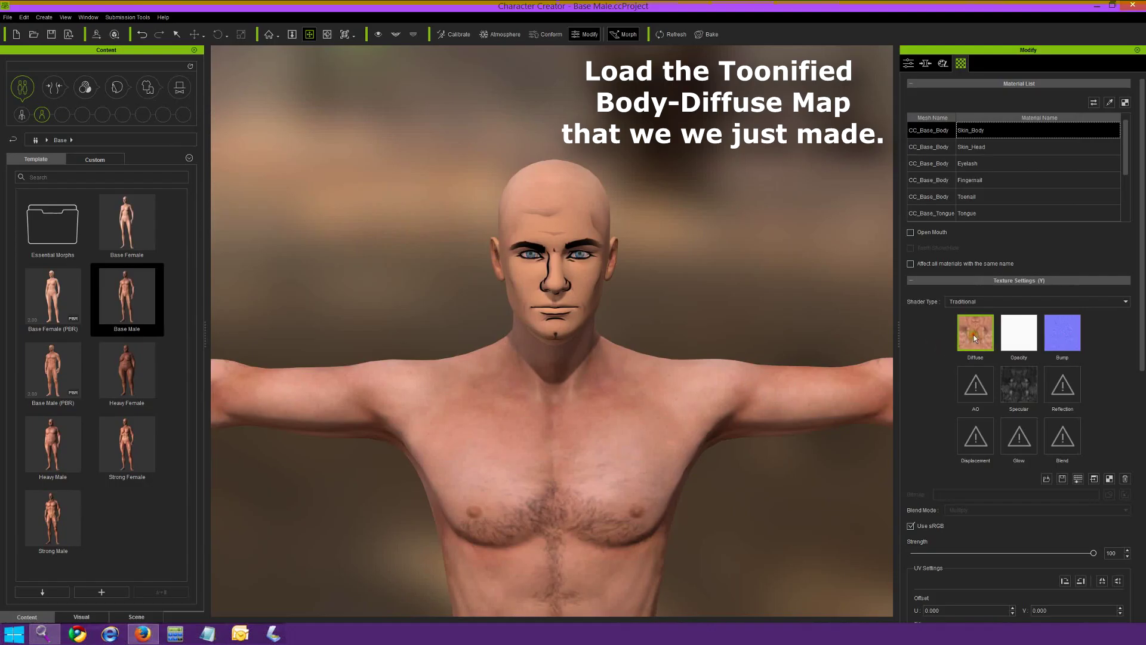
# - In Character Creator, load the toonified body texture as the diffuse map of the Skin_Body material
pyautogui.doubleClick(975, 338)
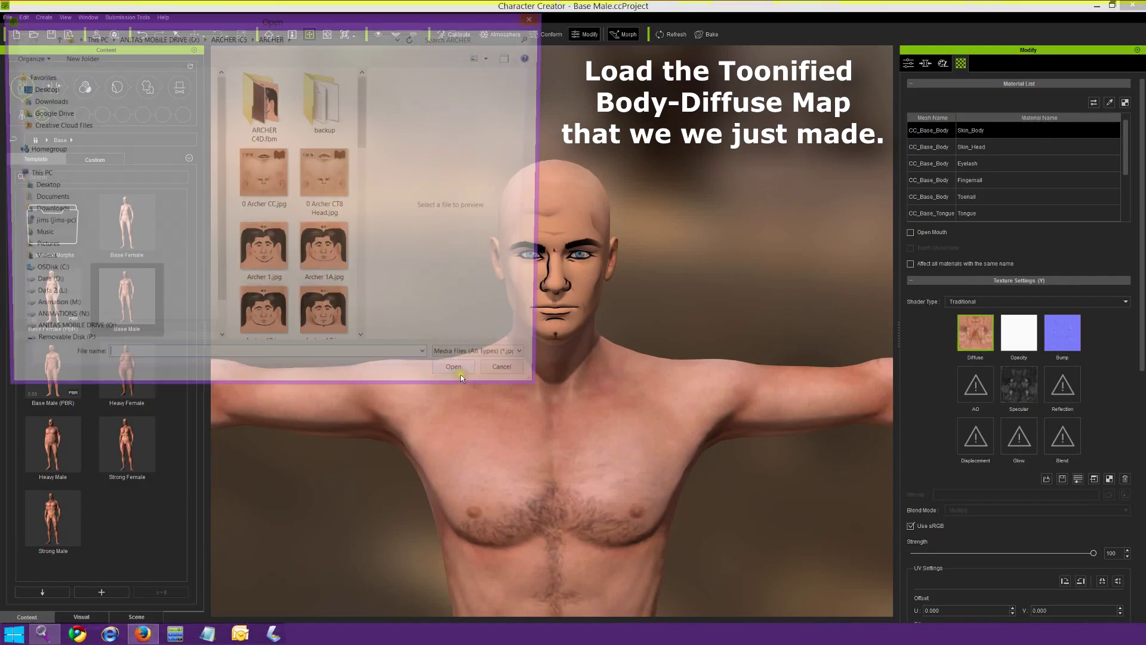
pyautogui.scroll(-3, 326, 203)
pyautogui.click(325, 173)
pyautogui.doubleClick(325, 171)
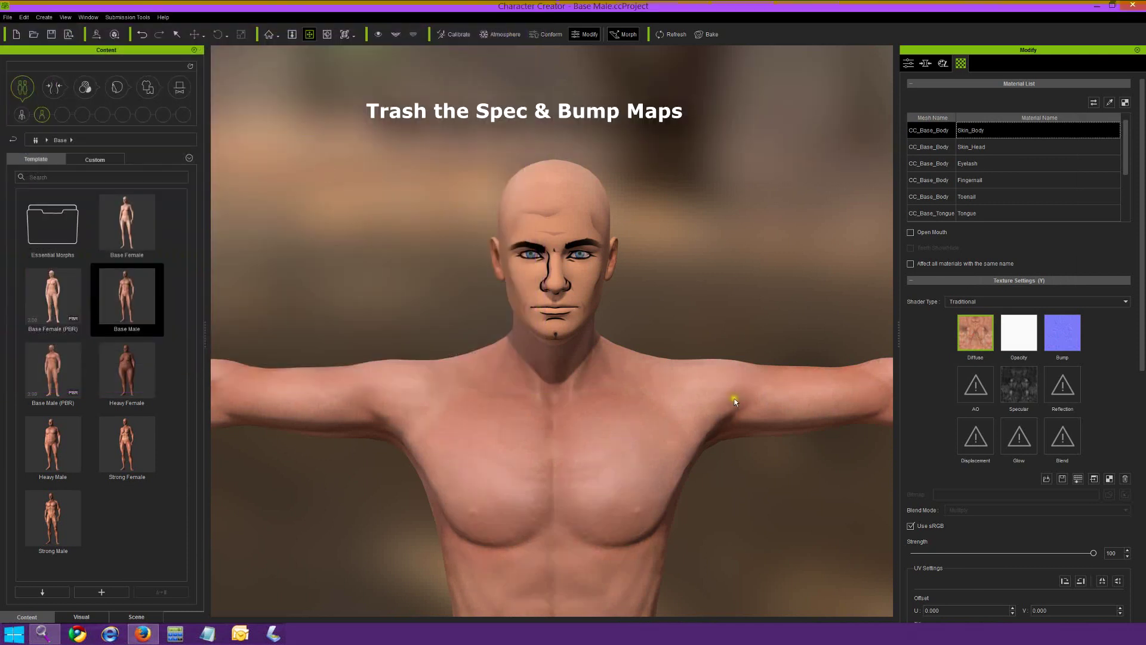
# - Delete the bump and specular maps of Skin_Body and set its Specular and Glossiness values to 0
pyautogui.click(1062, 332)
pyautogui.click(1126, 480)
pyautogui.moveTo(1142, 230); pyautogui.dragTo(1142, 238)
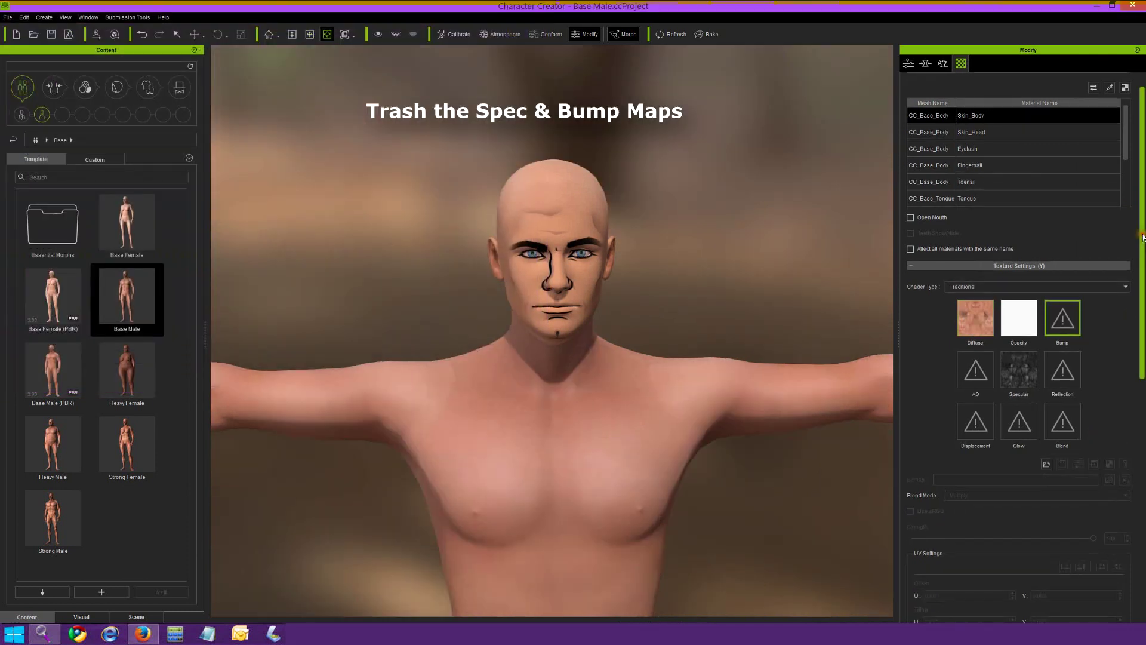
pyautogui.moveTo(1142, 238); pyautogui.dragTo(1142, 275)
pyautogui.click(1019, 302)
pyautogui.click(1125, 395)
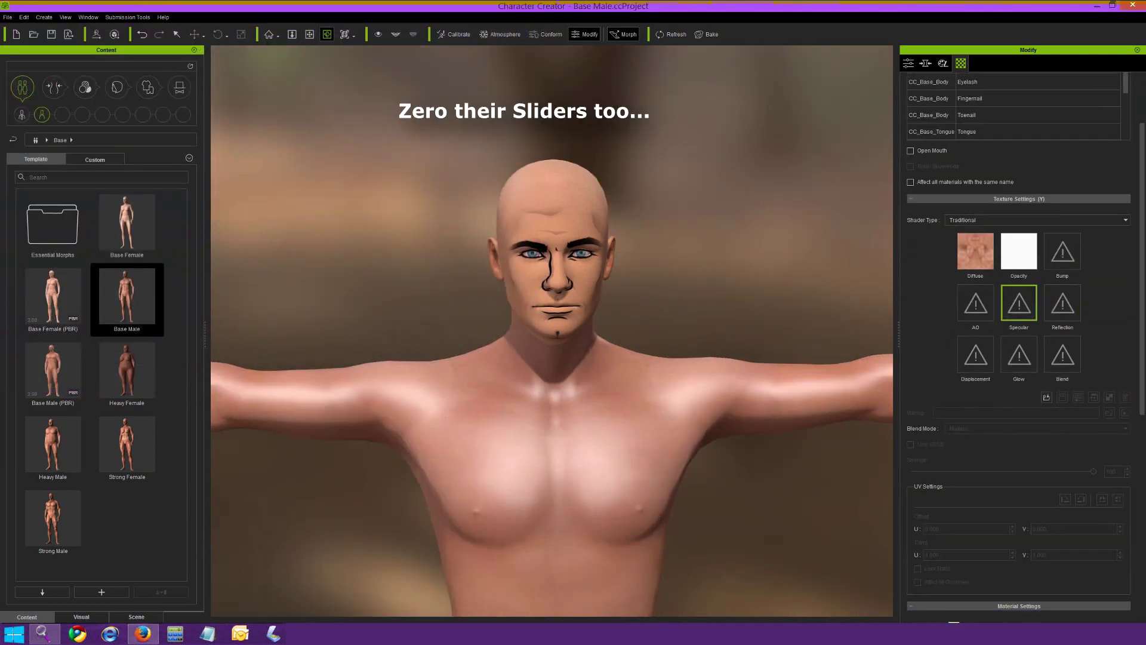
pyautogui.moveTo(1143, 217); pyautogui.dragTo(1142, 418)
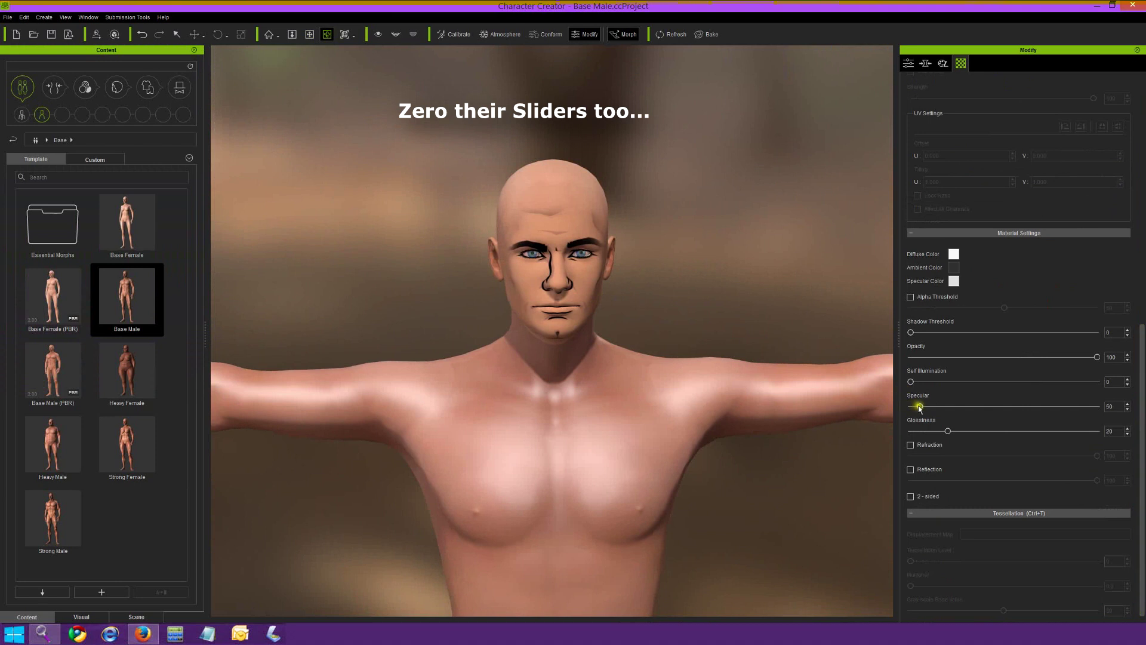
pyautogui.moveTo(919, 408); pyautogui.dragTo(910, 406)
# - Set the Skin_Body diffuse color to a peach orange with hue 20, saturation 128 and value 255
pyautogui.click(954, 254)
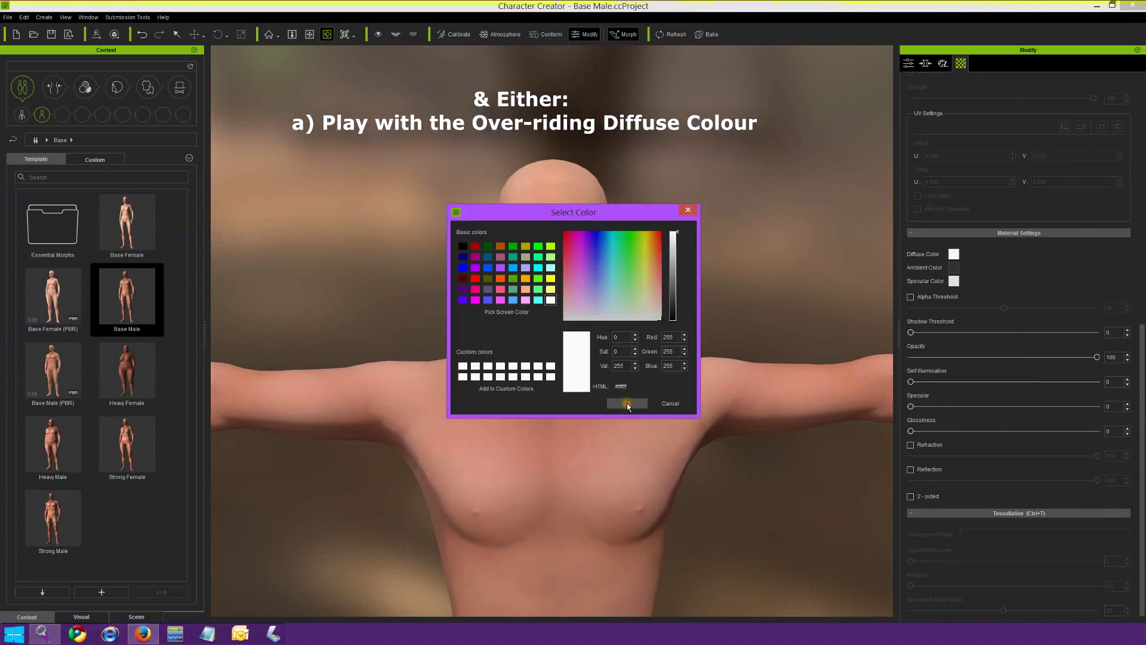
pyautogui.moveTo(617, 216); pyautogui.dragTo(402, 237)
pyautogui.moveTo(430, 307); pyautogui.dragTo(439, 310)
pyautogui.moveTo(407, 370); pyautogui.dragTo(388, 370)
pyautogui.write('128')
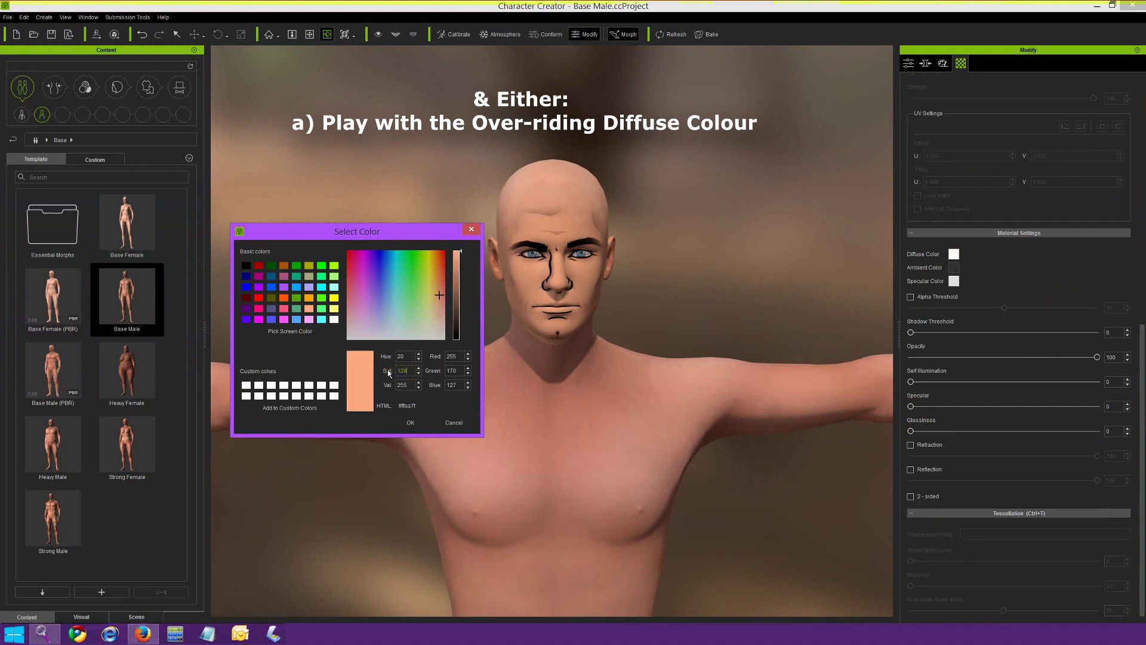
pyautogui.click(417, 424)
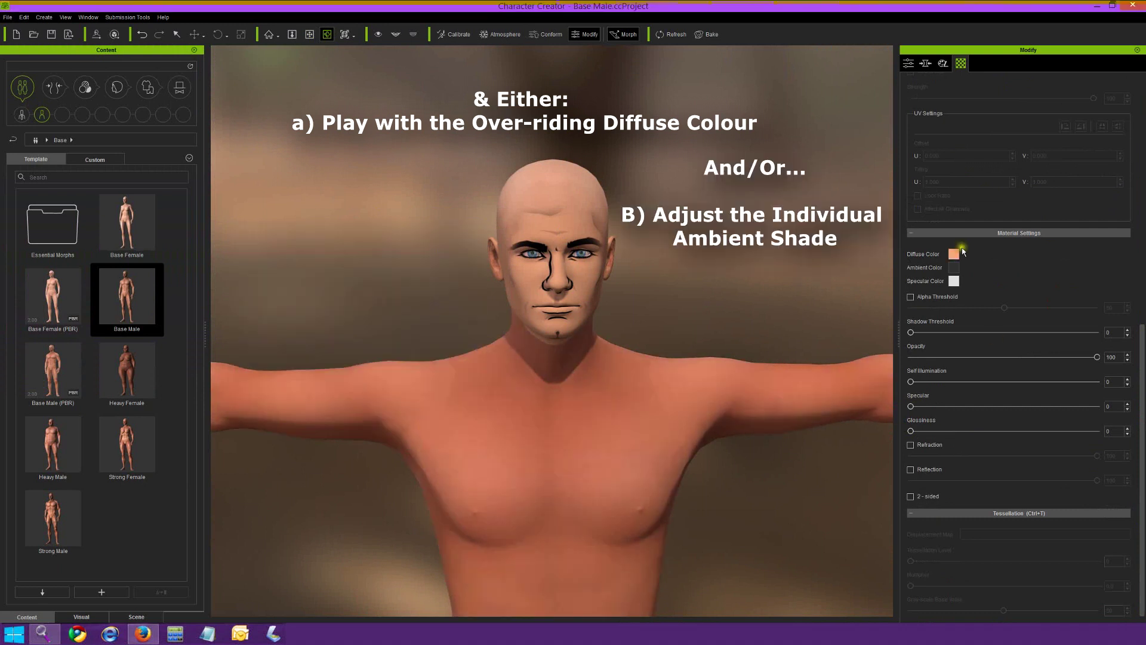
# - Set the Skin_Body ambient color to a light peach orange similar to its diffuse color
pyautogui.click(954, 267)
pyautogui.moveTo(608, 213); pyautogui.dragTo(350, 213)
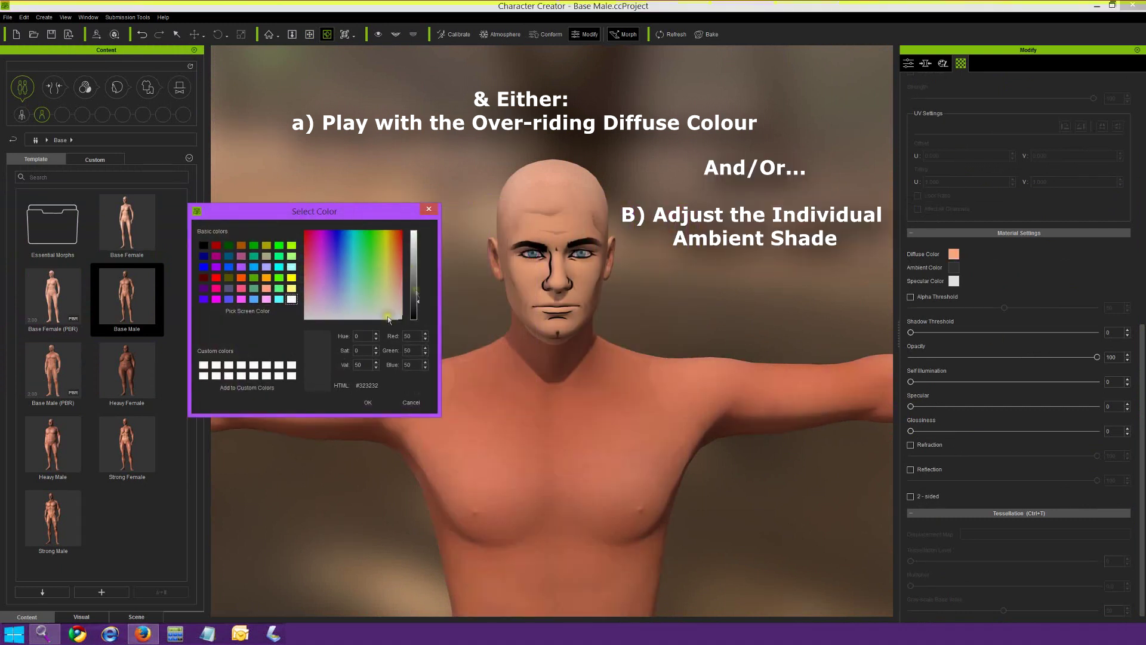
pyautogui.click(390, 281)
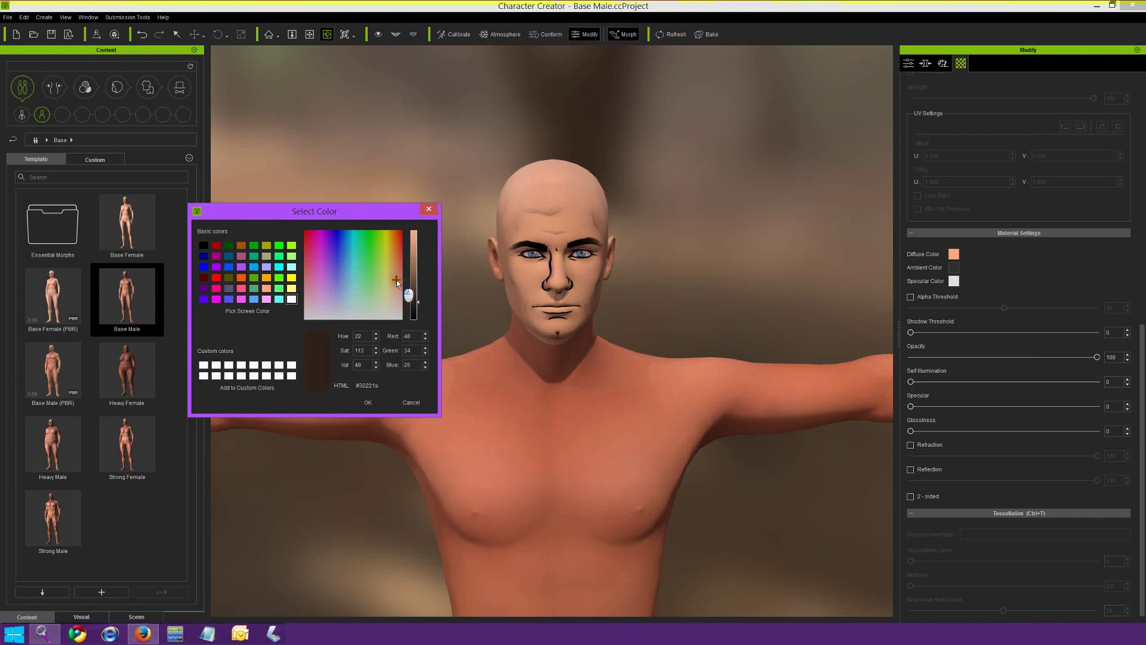
pyautogui.moveTo(396, 280); pyautogui.dragTo(398, 295)
pyautogui.click(365, 403)
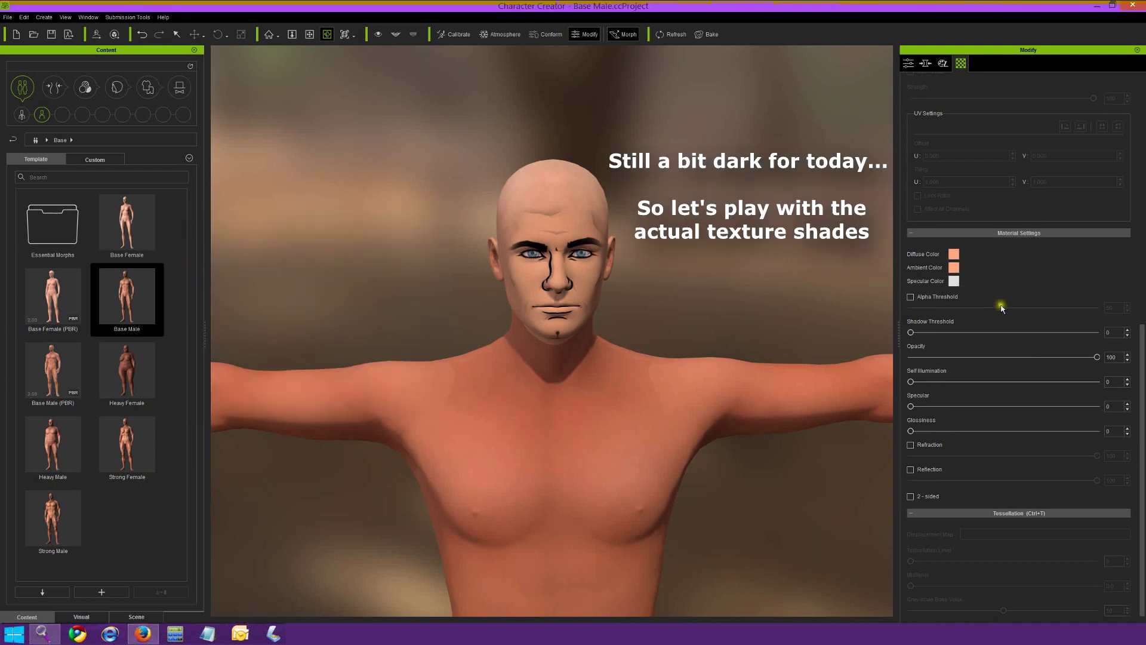
pyautogui.click(957, 297)
pyautogui.click(954, 280)
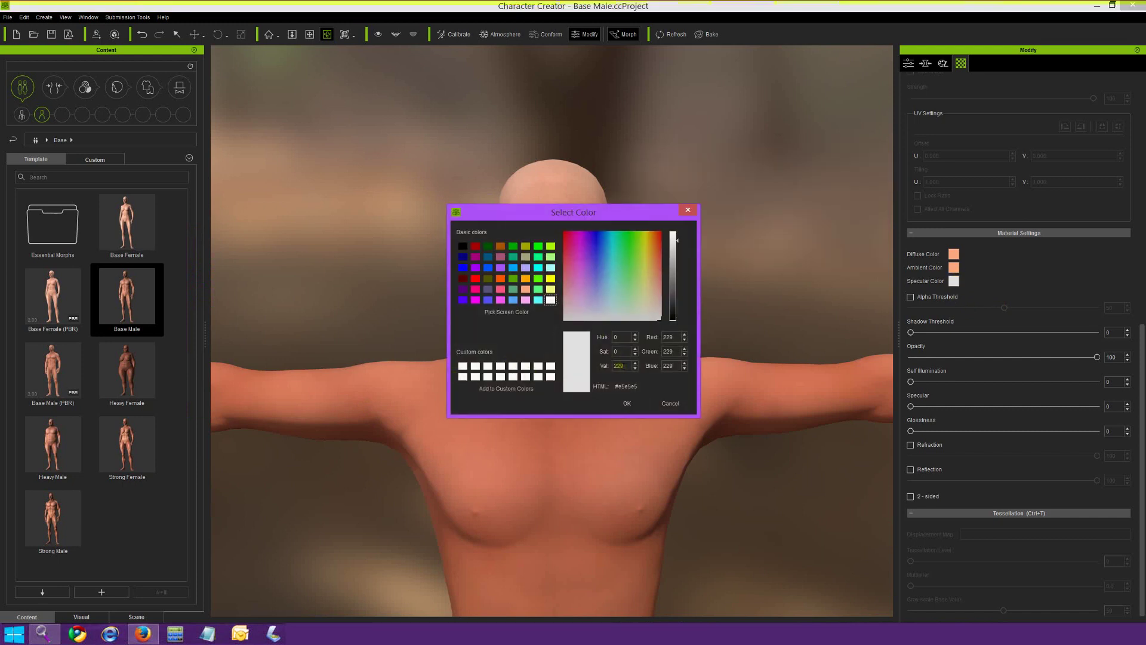
pyautogui.click(625, 406)
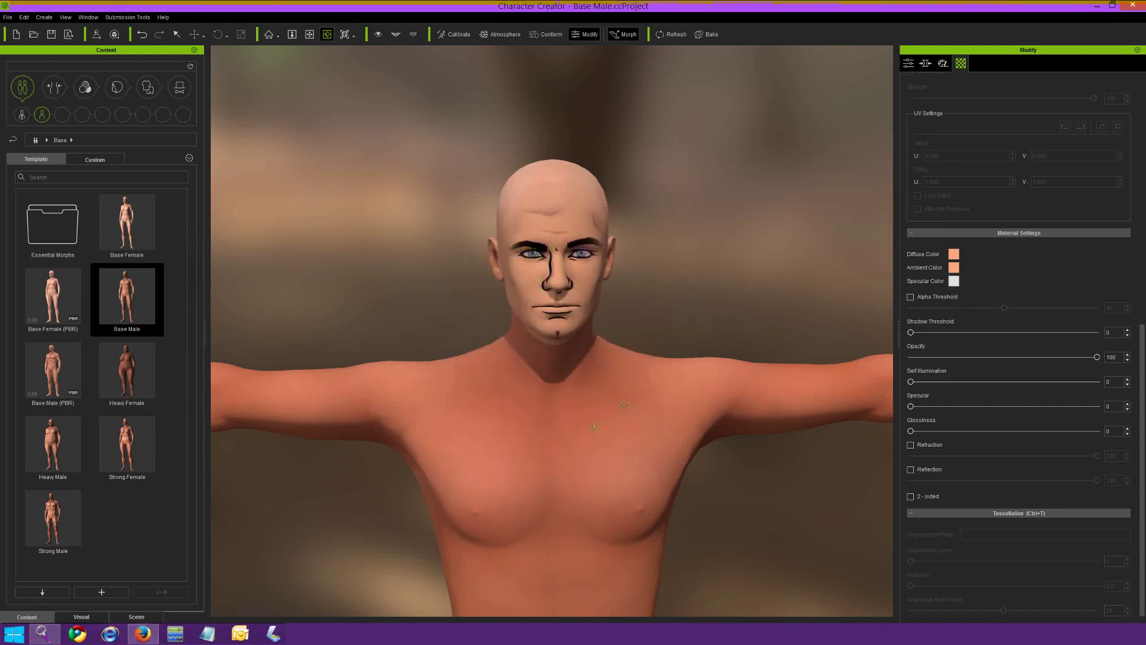
# - Open the color adjustment of the Skin_Body diffuse texture and reduce its saturation to -13
pyautogui.scroll(-4, 614, 431)
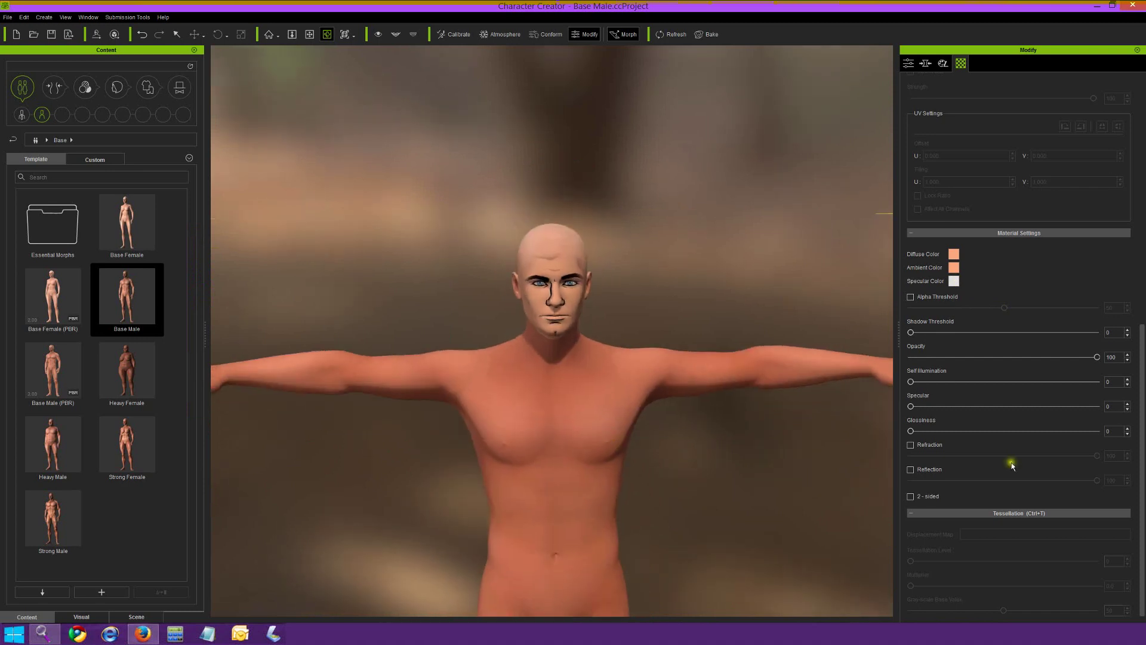
pyautogui.moveTo(1144, 447); pyautogui.dragTo(1143, 299)
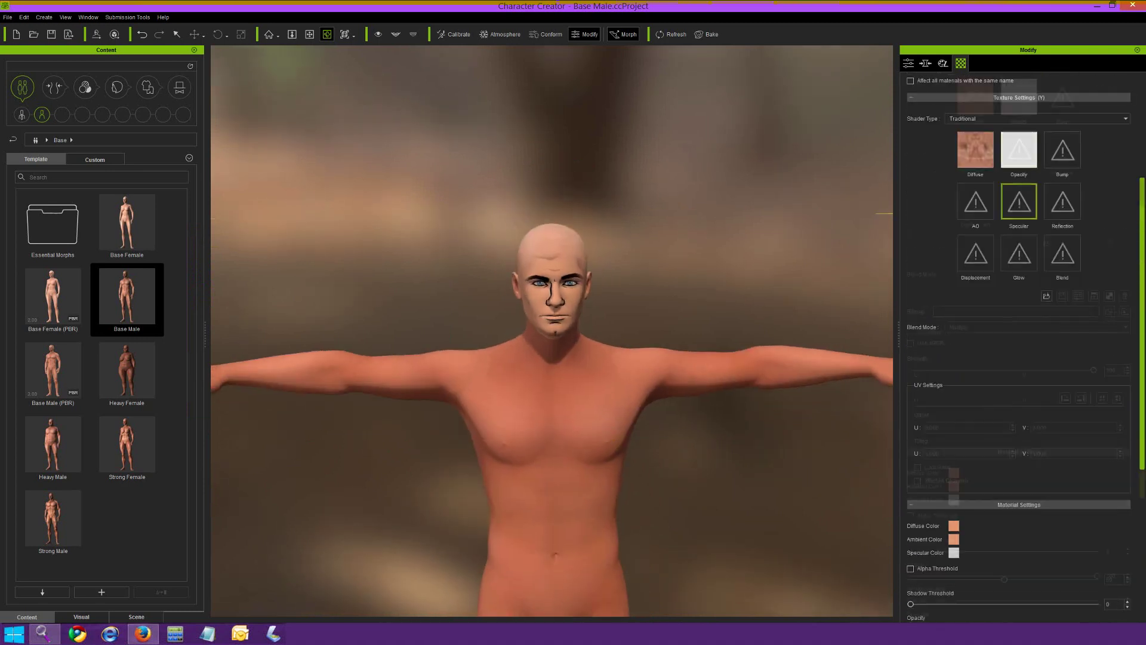
pyautogui.click(967, 158)
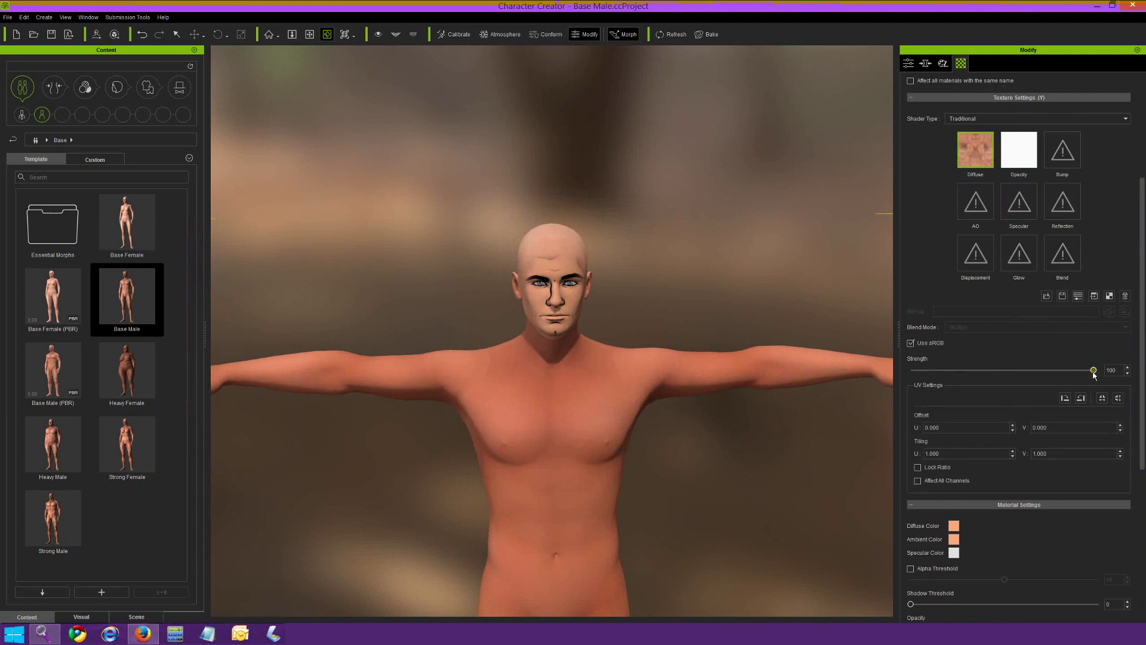
pyautogui.click(1078, 295)
pyautogui.moveTo(591, 160); pyautogui.dragTo(349, 145)
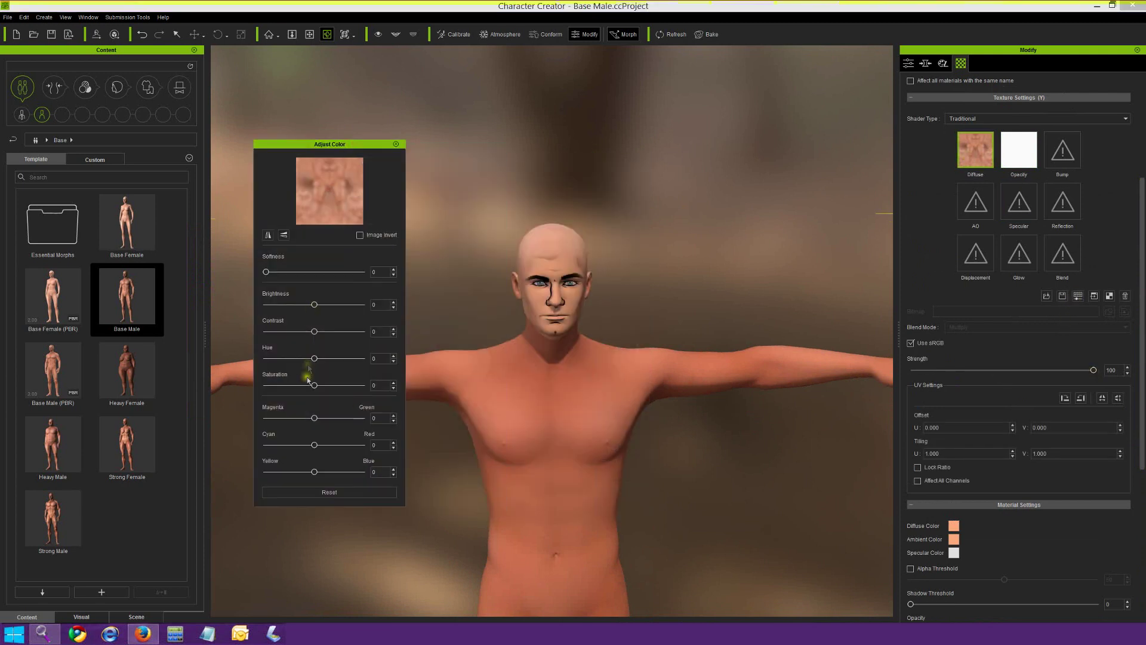
pyautogui.moveTo(314, 385); pyautogui.dragTo(308, 386)
# - Adjust the body's diffuse texture to Saturation -18, Magenta/Green 8, Cyan/Red 11 and Brightness 8
pyautogui.scroll(-2, 811, 378)
pyautogui.moveTo(812, 378); pyautogui.dragTo(590, 414, button='right')
pyautogui.scroll(-4, 1117, 457)
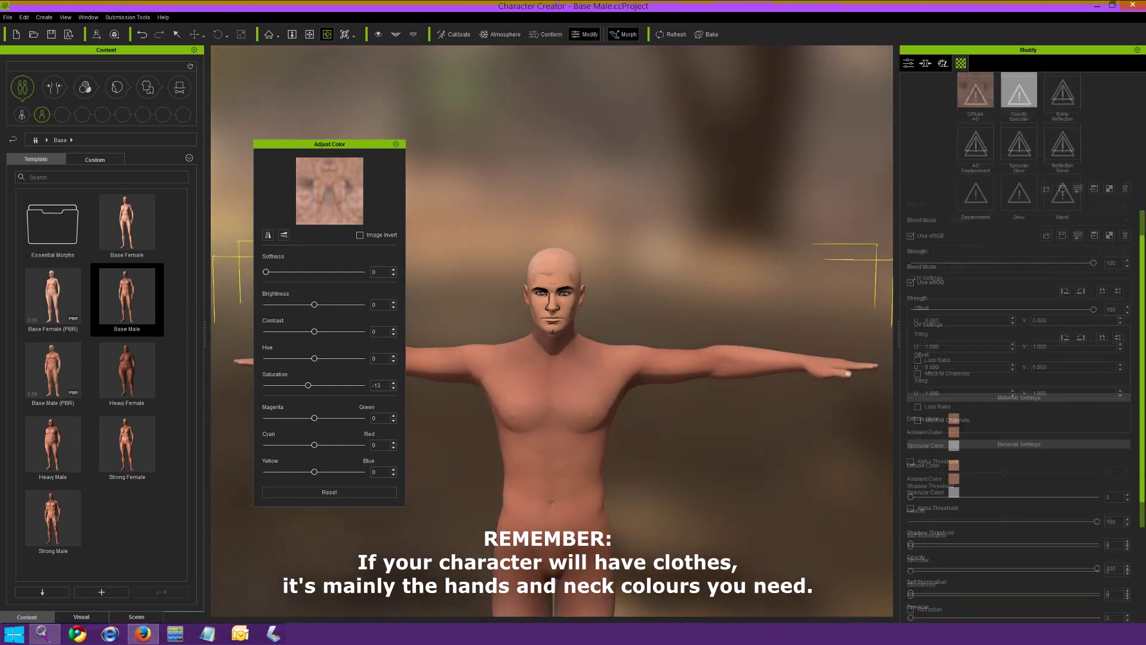
pyautogui.scroll(6, 1117, 457)
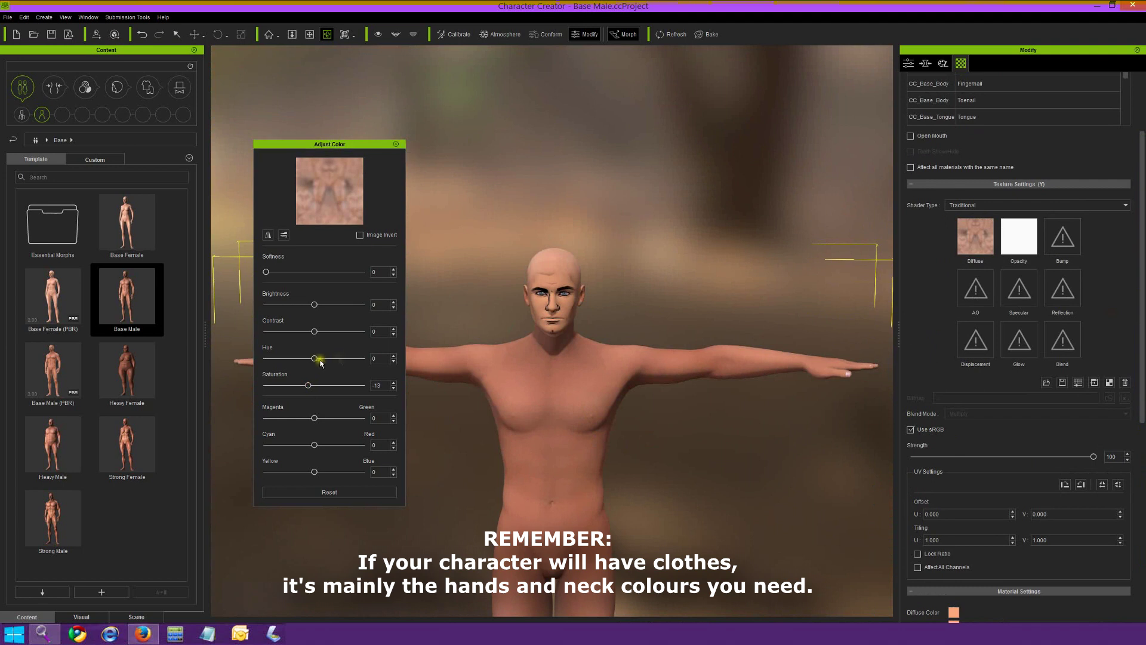
pyautogui.moveTo(309, 389); pyautogui.dragTo(304, 389)
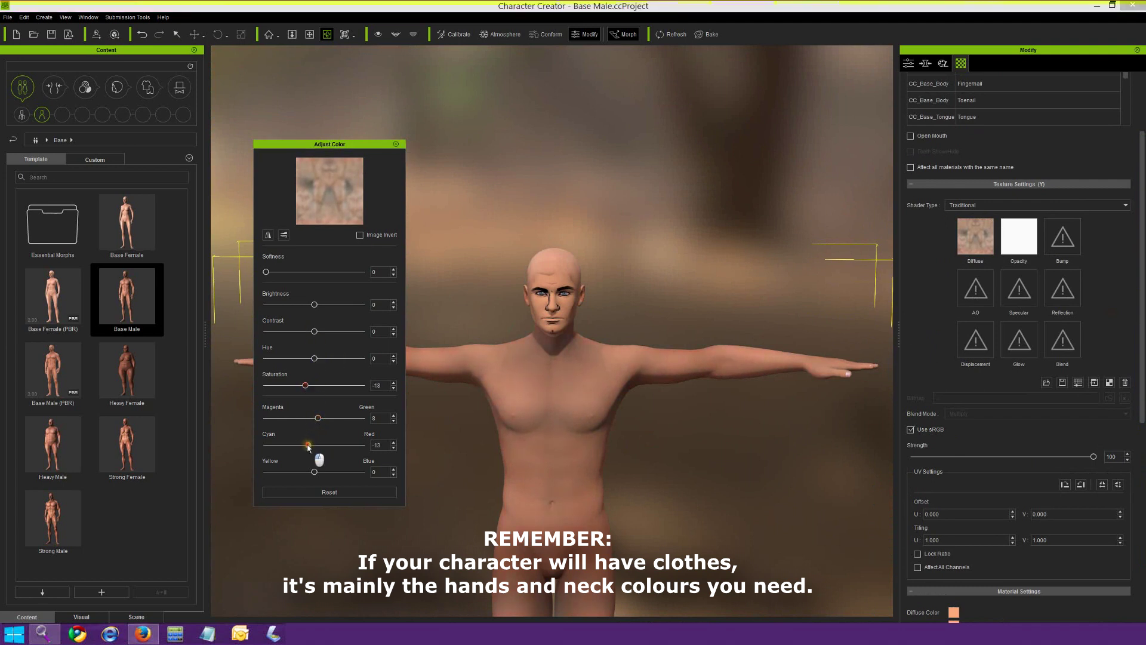
pyautogui.moveTo(308, 447); pyautogui.dragTo(321, 447)
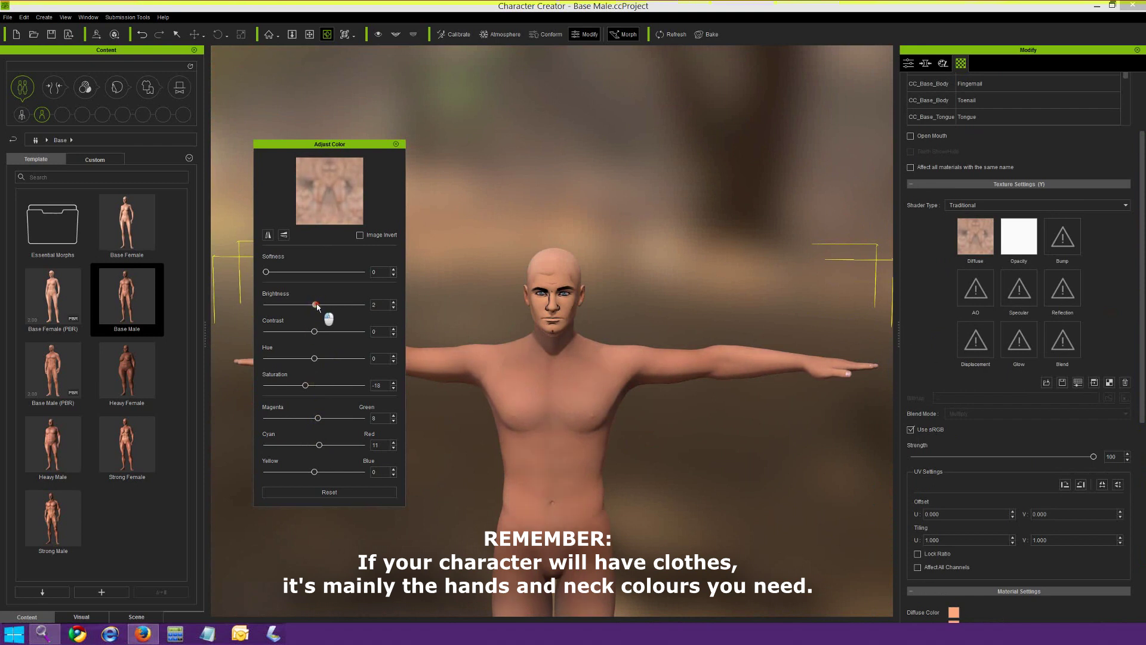
pyautogui.moveTo(317, 305); pyautogui.dragTo(319, 304)
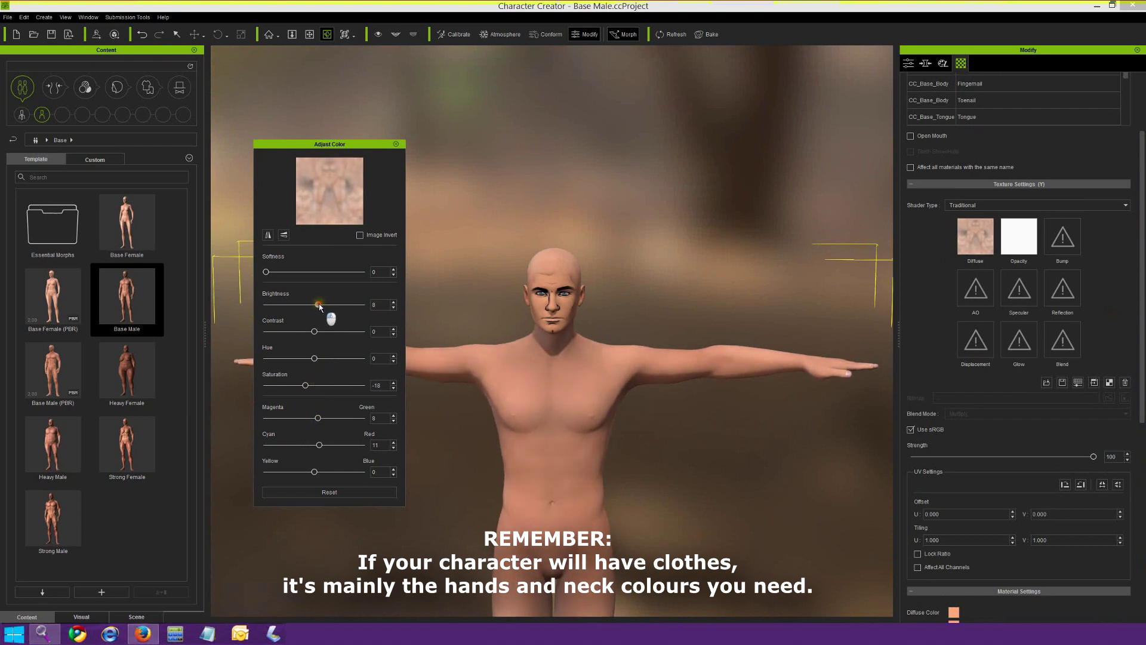
pyautogui.click(396, 144)
pyautogui.scroll(3, 517, 383)
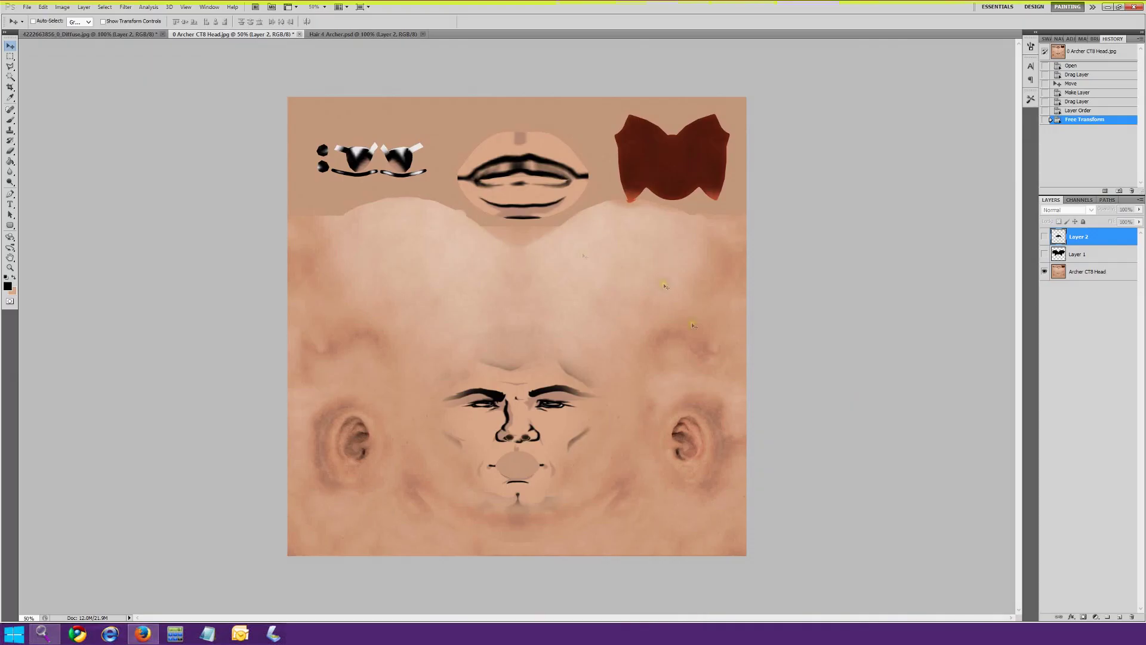
# - In Photoshop's Archer CT8 Head document, show the black scalp on Layer 1, shift it slightly down and stretch its height to about 107%
pyautogui.click(13, 66)
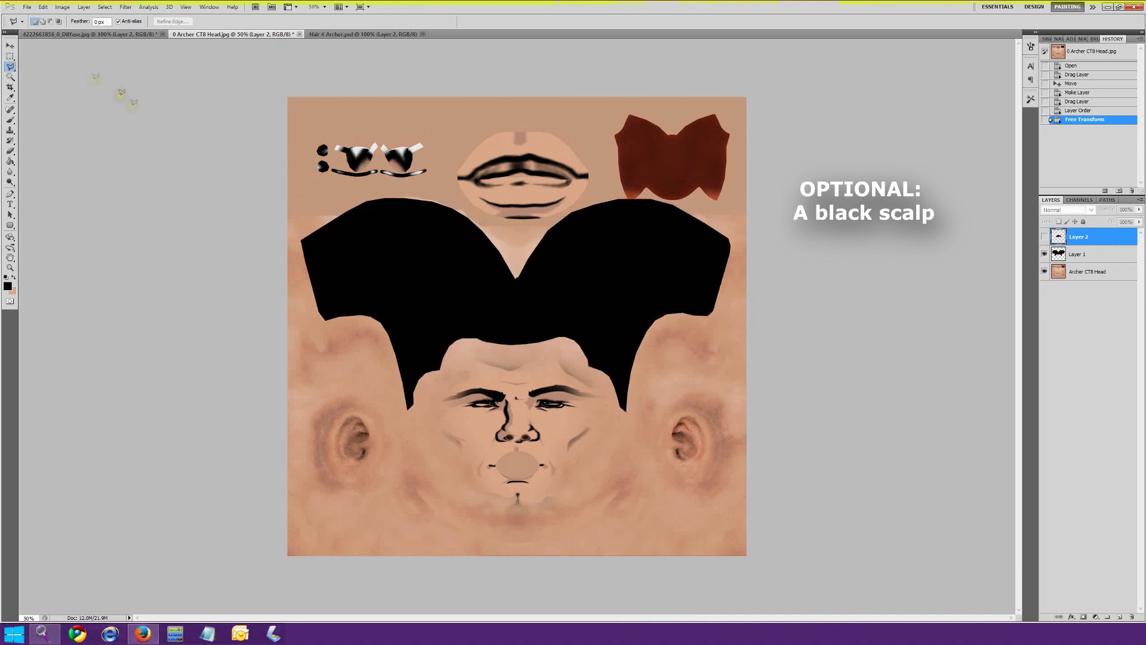
pyautogui.press('v')
pyautogui.moveTo(491, 300); pyautogui.dragTo(505, 314)
pyautogui.click(1092, 254)
pyautogui.hotkey('ctrl', 't')
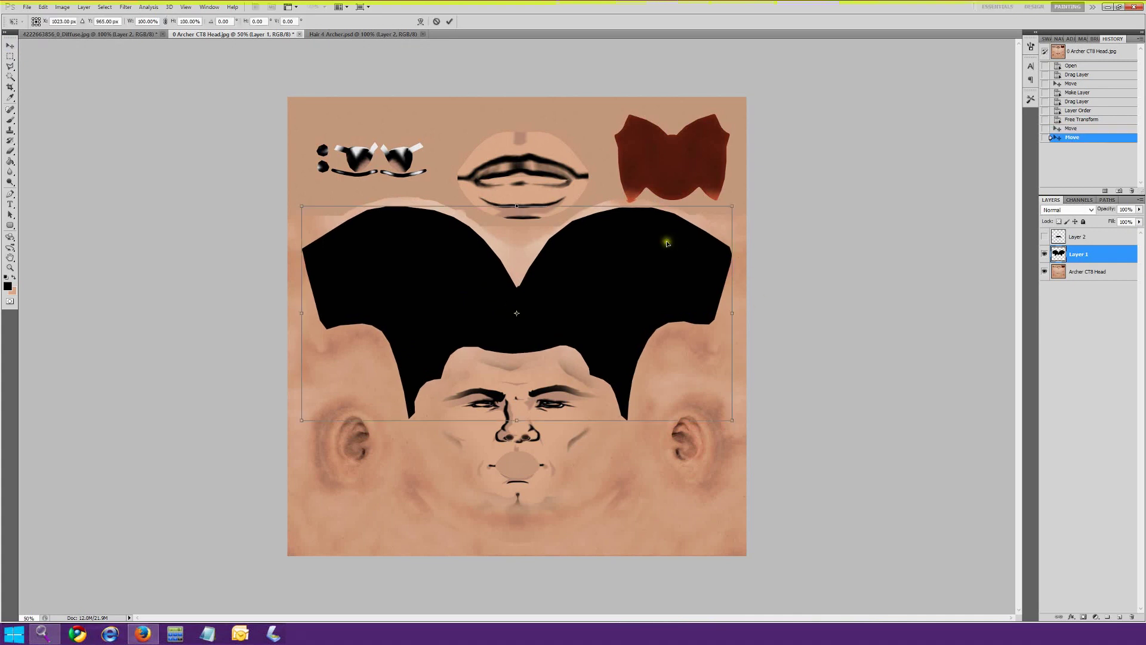
pyautogui.moveTo(517, 206); pyautogui.dragTo(518, 201)
pyautogui.moveTo(517, 420); pyautogui.dragTo(521, 430)
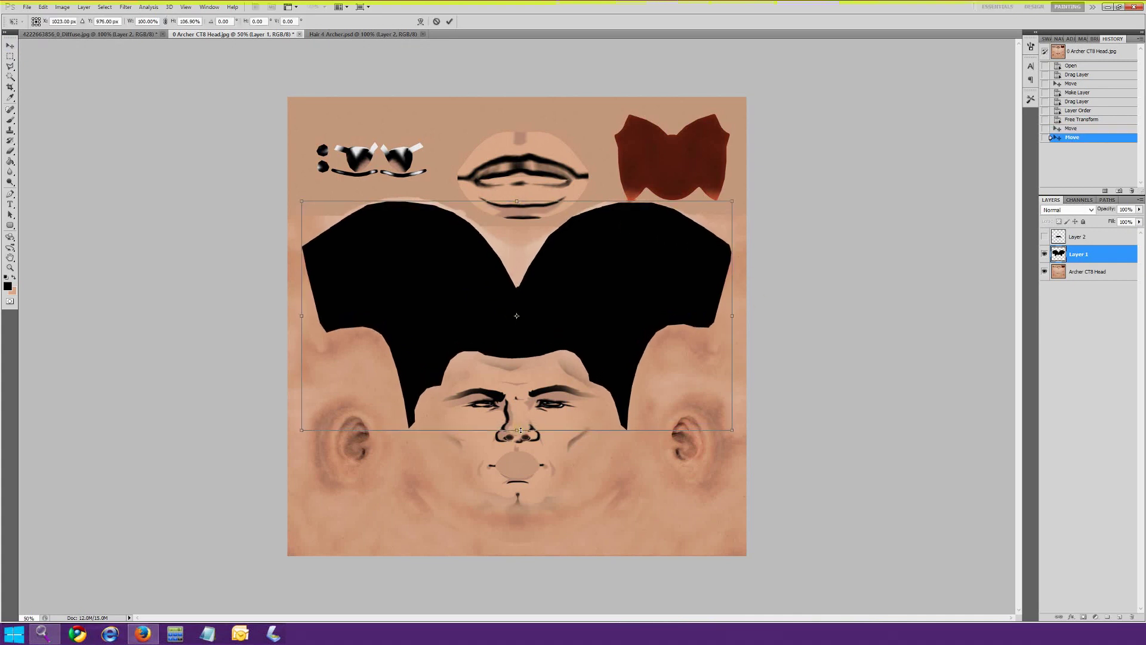
pyautogui.press('Return')
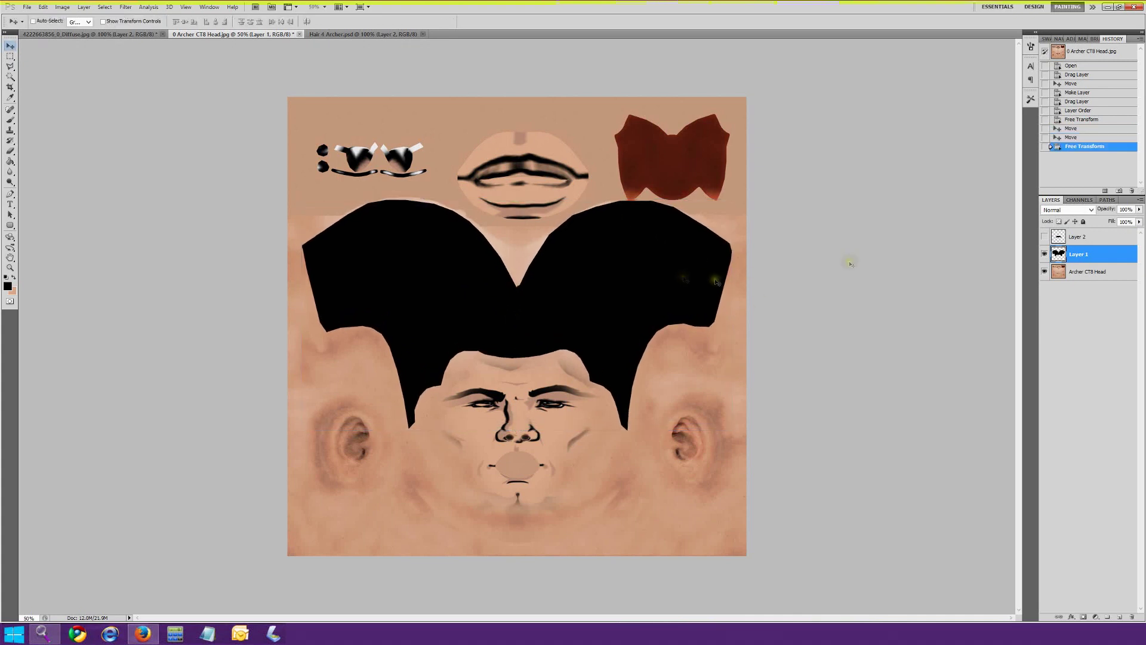
# - Open the recent file archer_head.jpg in its own floating window and place it beside the head texture
pyautogui.click(26, 7)
pyautogui.moveTo(60, 82)
pyautogui.click(218, 82)
pyautogui.rightClick(486, 35)
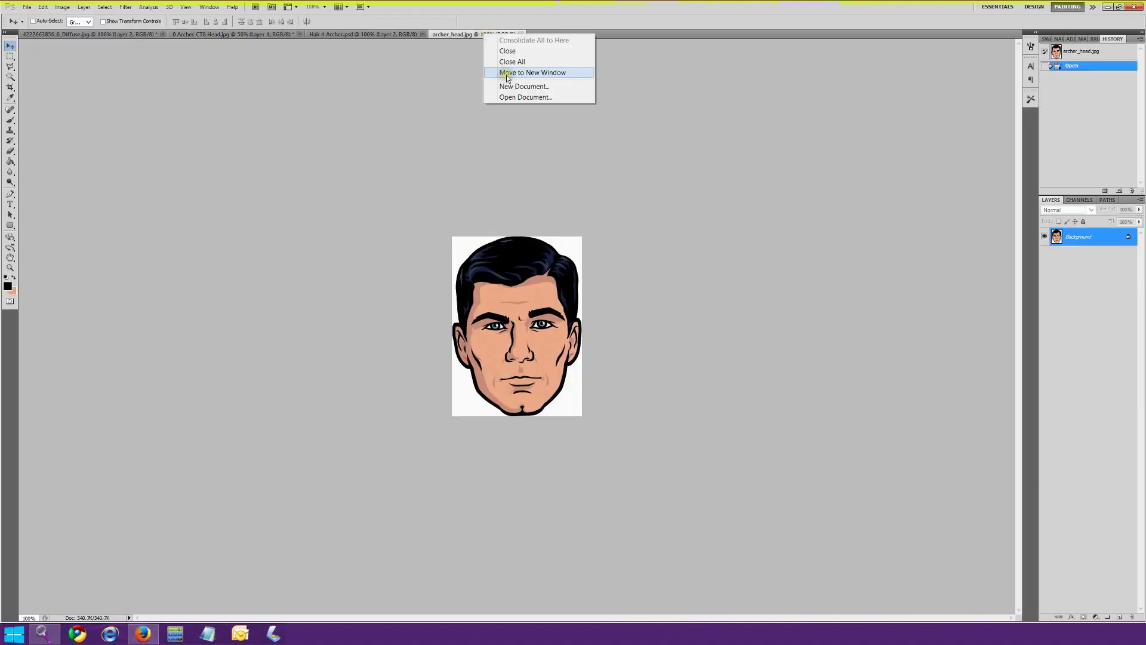
pyautogui.click(506, 73)
pyautogui.moveTo(93, 36)
pyautogui.mouseDown()
pyautogui.moveTo(143, 105)
pyautogui.moveTo(167, 185)
pyautogui.mouseUp()
# - Cut out the hair in archer_head.jpg with a Polygonal Lasso selection, copy it to its own layer and place it on the head texture's scalp
pyautogui.click(10, 66)
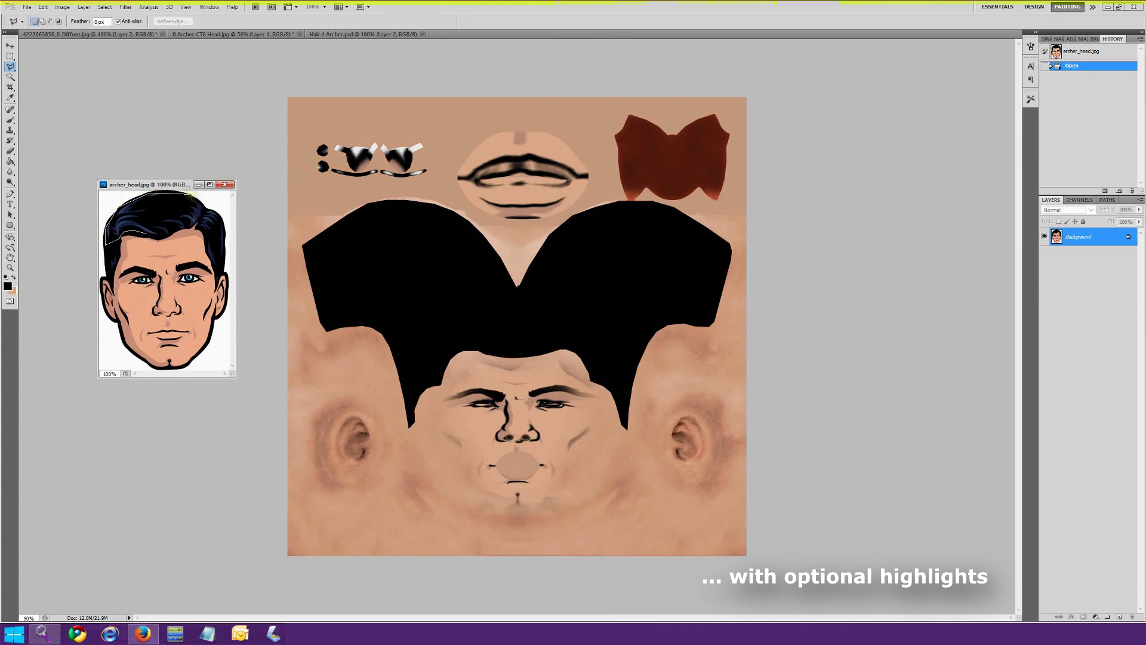
pyautogui.moveTo(201, 202); pyautogui.dragTo(214, 209)
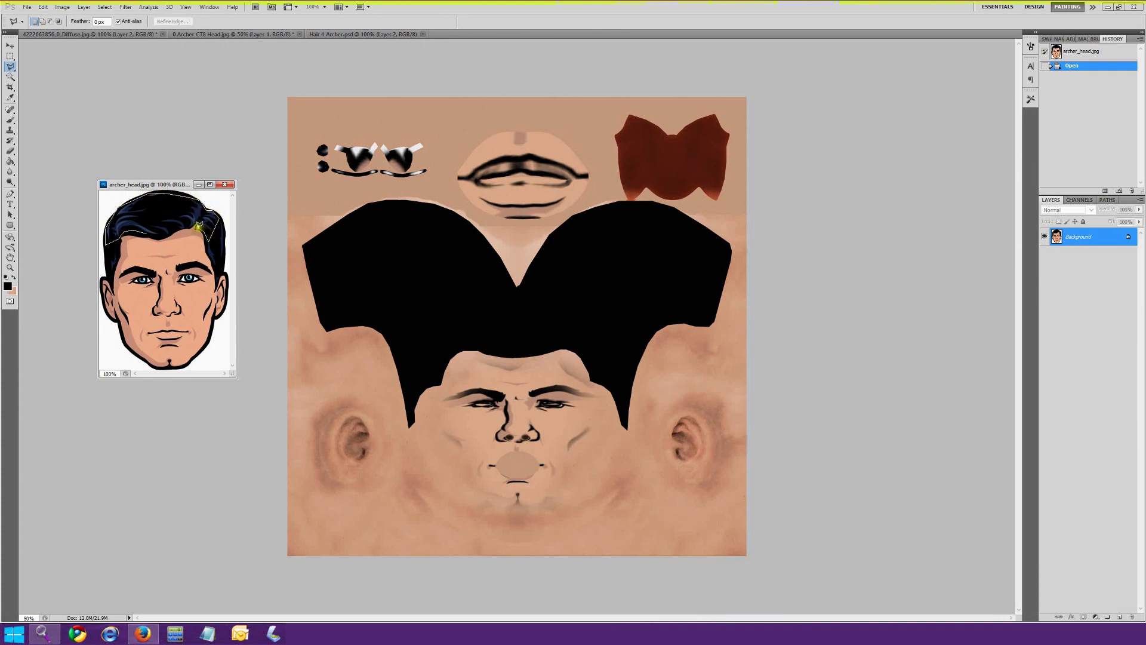
pyautogui.click(106, 243)
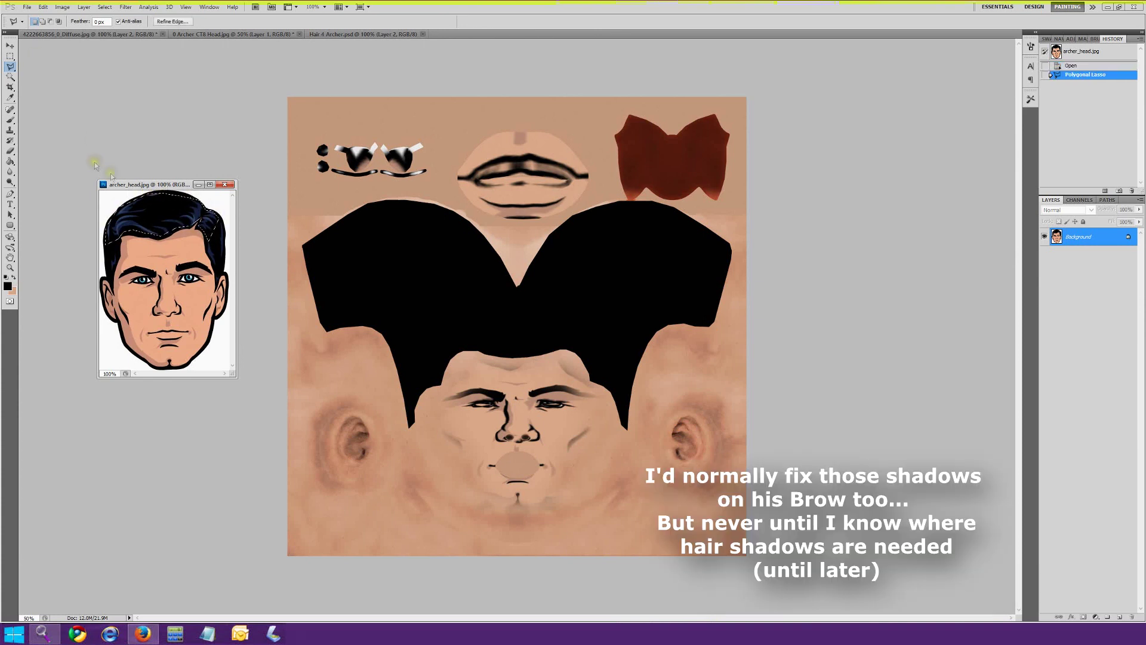
pyautogui.rightClick(138, 210)
pyautogui.click(198, 289)
pyautogui.press('v')
pyautogui.moveTo(179, 218); pyautogui.dragTo(605, 314)
# - Stretch the copied hair across the front of the black scalp above the forehead and rotate it about 2.2°
pyautogui.hotkey('ctrl', 't')
pyautogui.moveTo(486, 313); pyautogui.dragTo(433, 291)
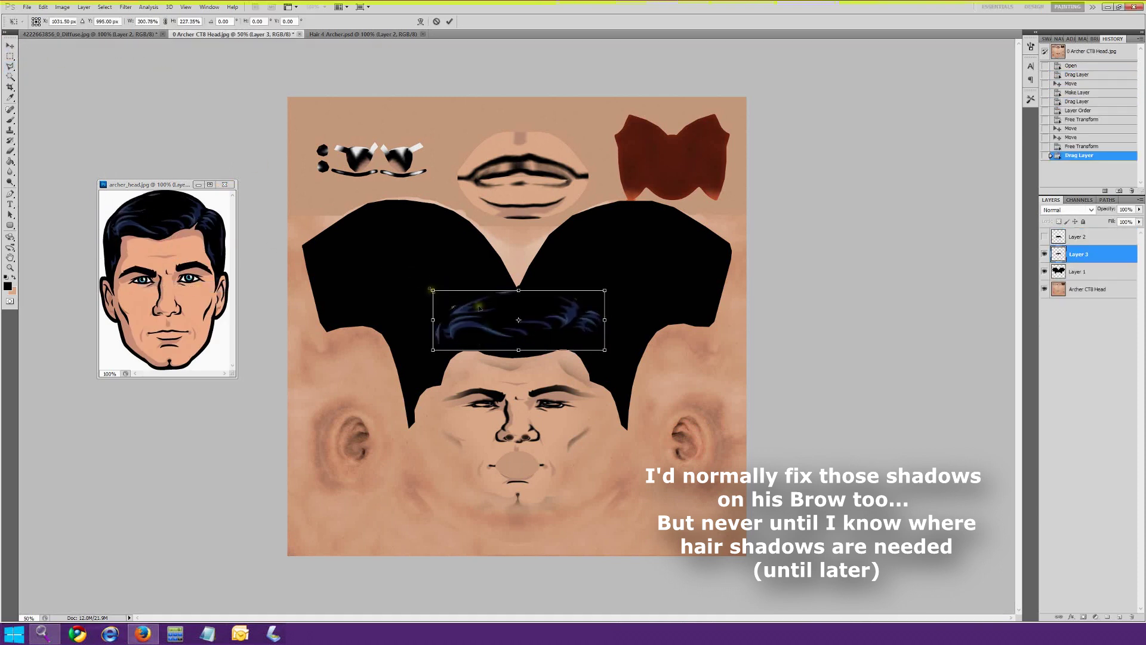
pyautogui.moveTo(518, 350); pyautogui.dragTo(529, 370)
pyautogui.moveTo(605, 329); pyautogui.dragTo(613, 329)
pyautogui.moveTo(522, 371); pyautogui.dragTo(522, 373)
pyautogui.moveTo(591, 330); pyautogui.dragTo(589, 330)
pyautogui.moveTo(615, 282); pyautogui.dragTo(620, 286)
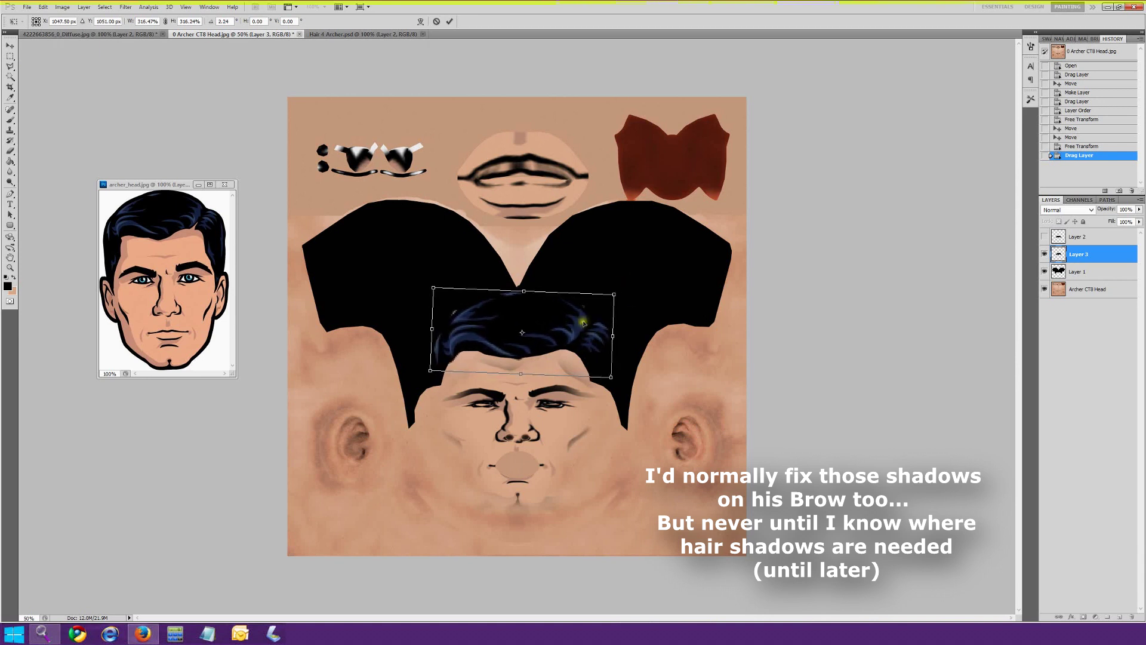
pyautogui.moveTo(580, 323); pyautogui.dragTo(574, 326)
pyautogui.press('Return')
# - Reduce the hair layer's height slightly by lowering its upper edge with Free Transform
pyautogui.hotkey('ctrl', 't')
pyautogui.moveTo(517, 292); pyautogui.dragTo(517, 306)
pyautogui.press('Return')
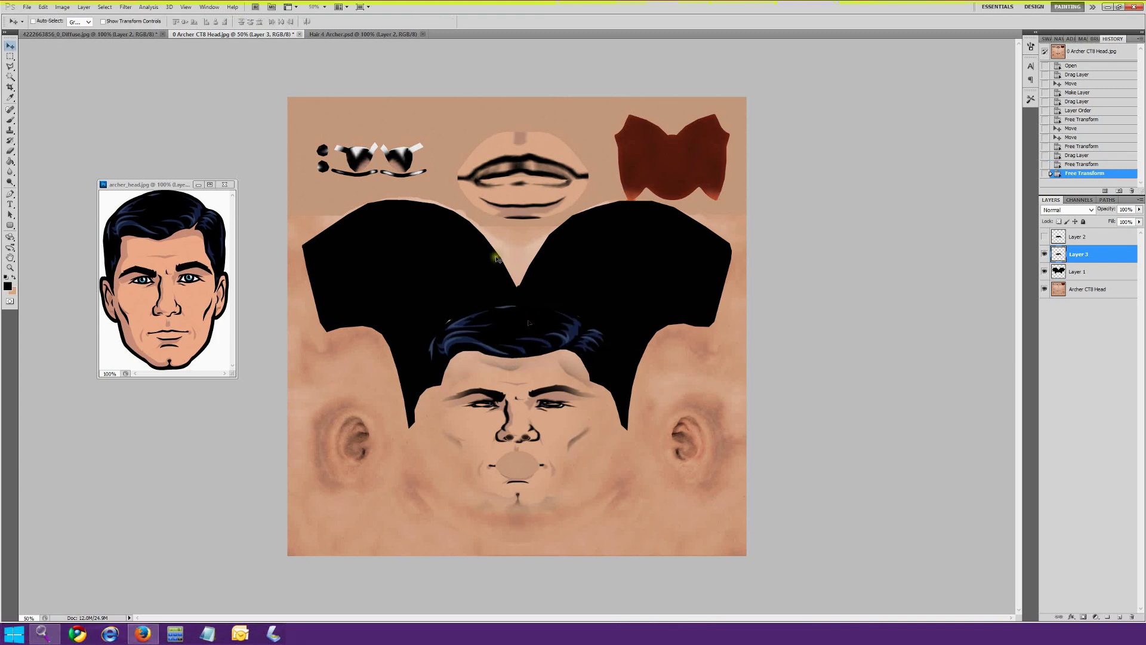
# - Clean up the hair layer with the Eraser and save the merged head texture as a medium-quality JPEG
pyautogui.press('e')
pyautogui.hotkey('ctrl', 's')
pyautogui.click(821, 152)
pyautogui.click(1070, 392)
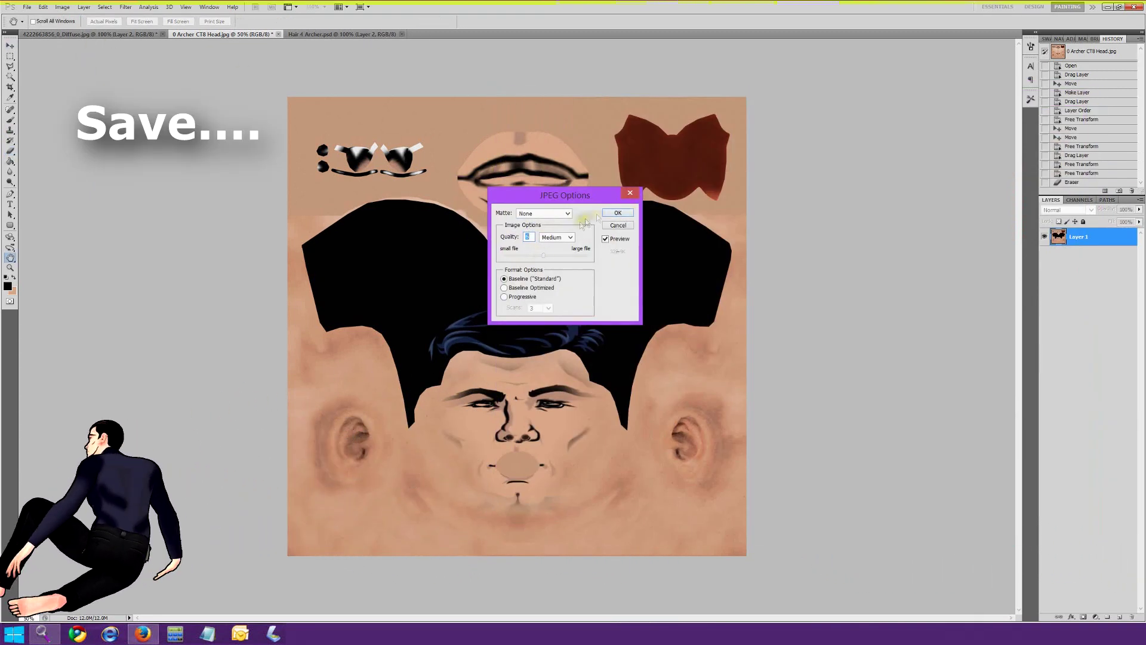
pyautogui.click(603, 213)
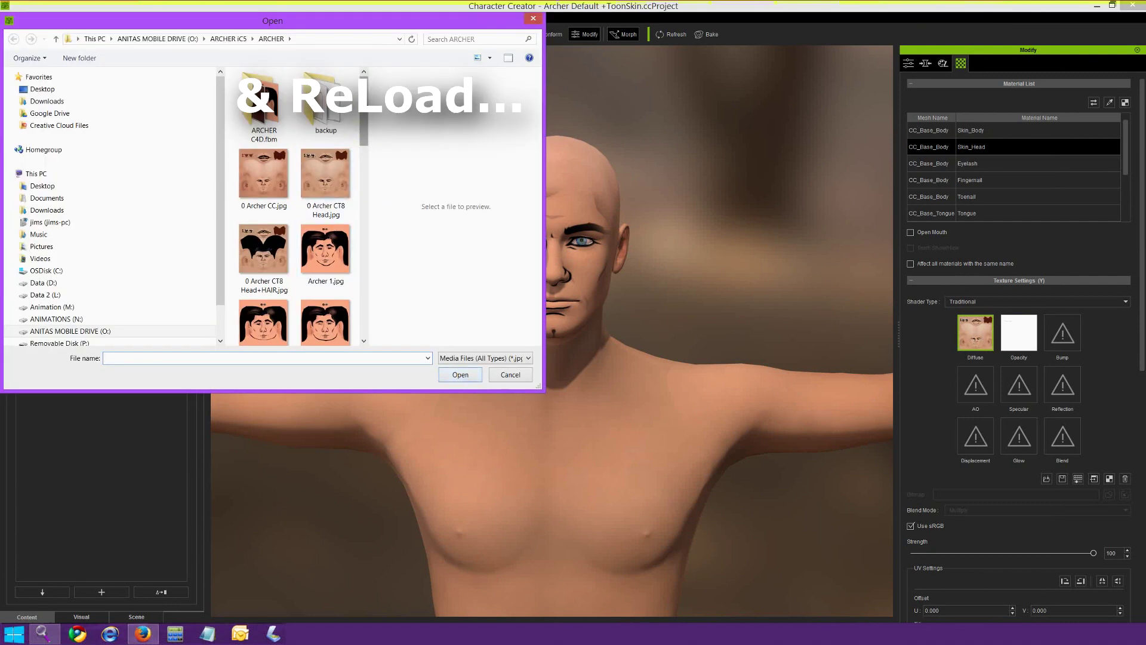
# - In Character Creator, load 0 Archer CT8 Head+HAIR.jpg as the diffuse texture of Skin_Head
pyautogui.click(264, 248)
pyautogui.click(460, 376)
pyautogui.click(326, 34)
pyautogui.moveTo(722, 377); pyautogui.dragTo(741, 396)
pyautogui.click(909, 63)
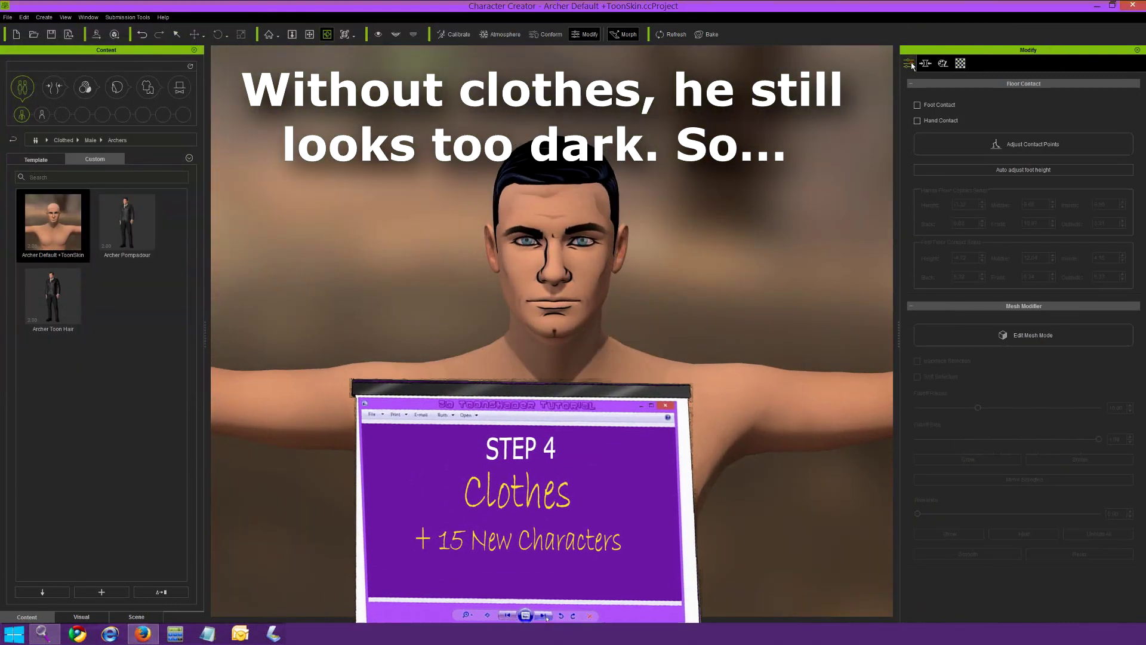
# - Overwrite the custom character Archer Default +ToonSkin with the current character
pyautogui.click(24, 89)
pyautogui.click(56, 232)
pyautogui.click(142, 592)
pyautogui.click(546, 331)
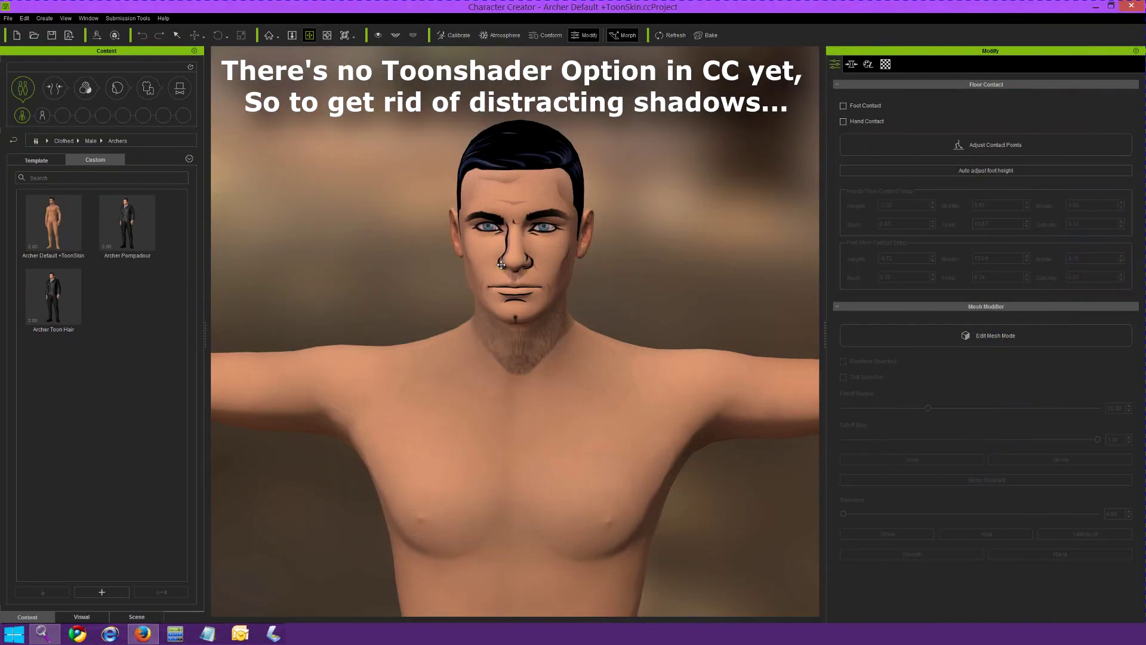
# - Apply Atmosphere 02 as the scene's background and lighting
pyautogui.click(499, 37)
pyautogui.click(498, 35)
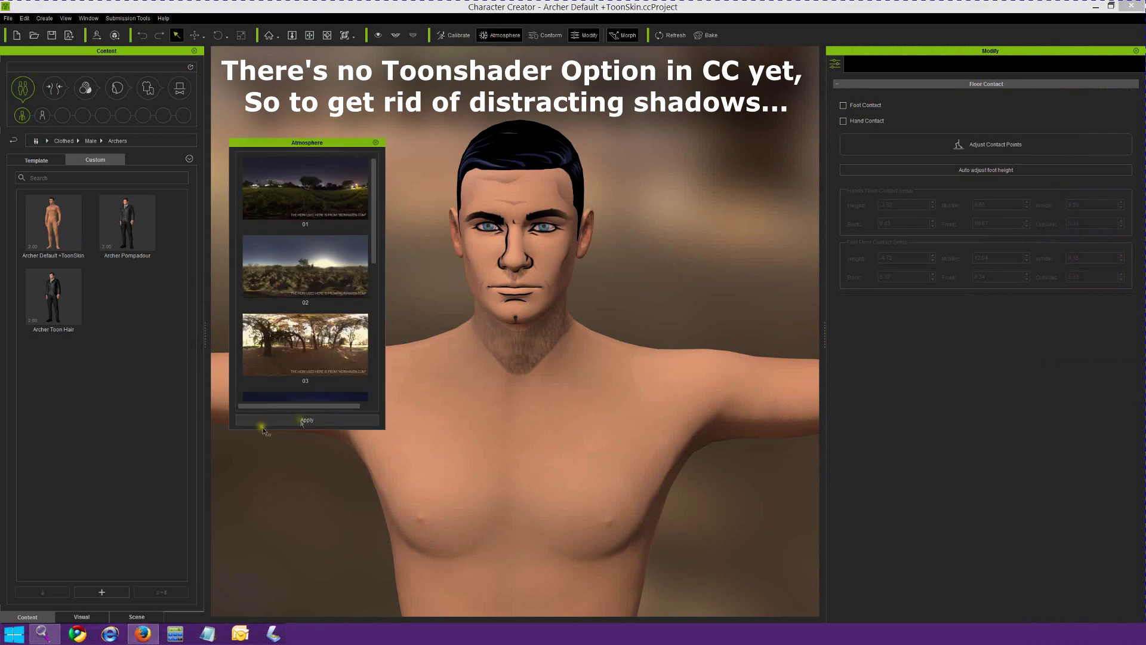
pyautogui.click(351, 274)
pyautogui.click(297, 420)
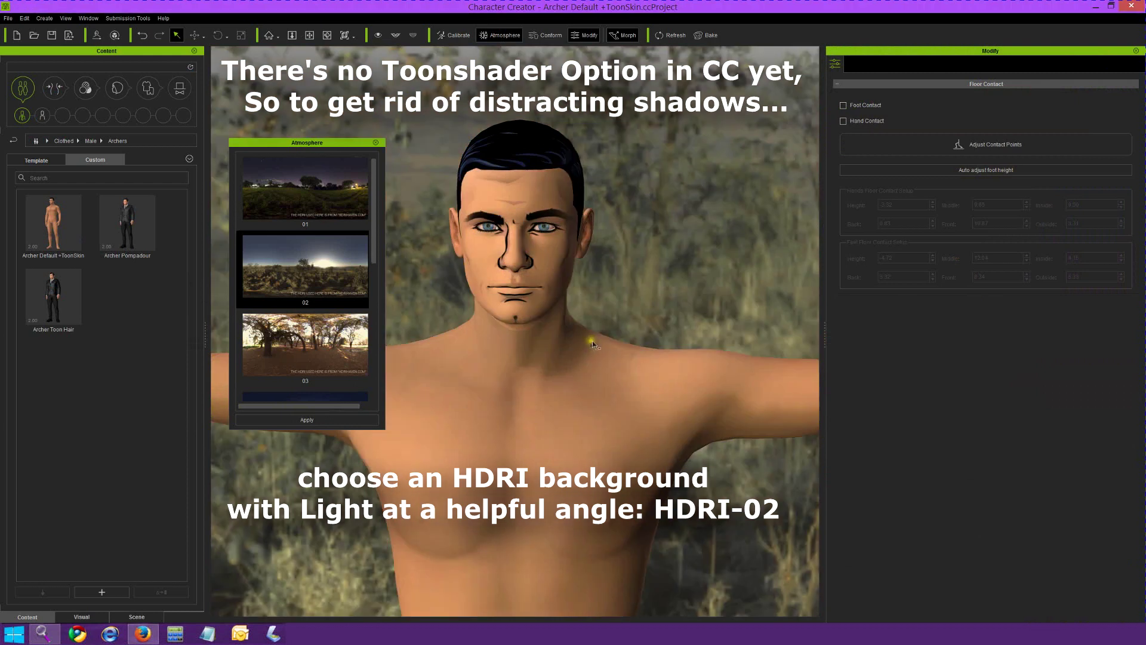
pyautogui.click(376, 142)
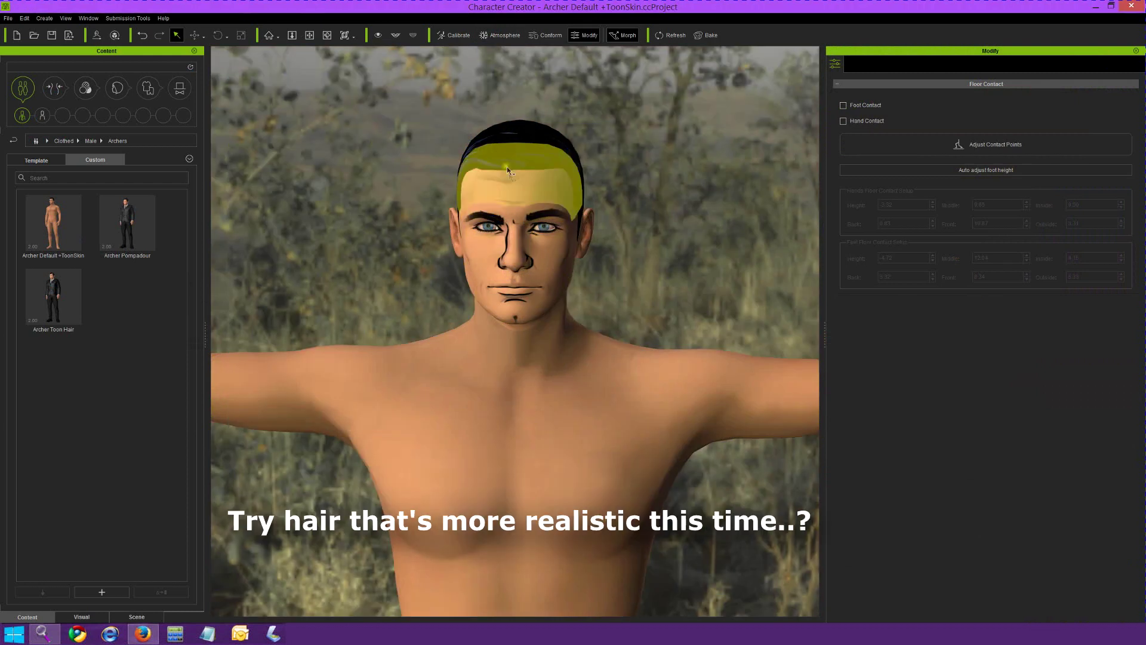
# - Add the Pompadour hair from the Party Fun templates to the character
pyautogui.click(117, 89)
pyautogui.click(37, 161)
pyautogui.moveTo(181, 219); pyautogui.dragTo(182, 335)
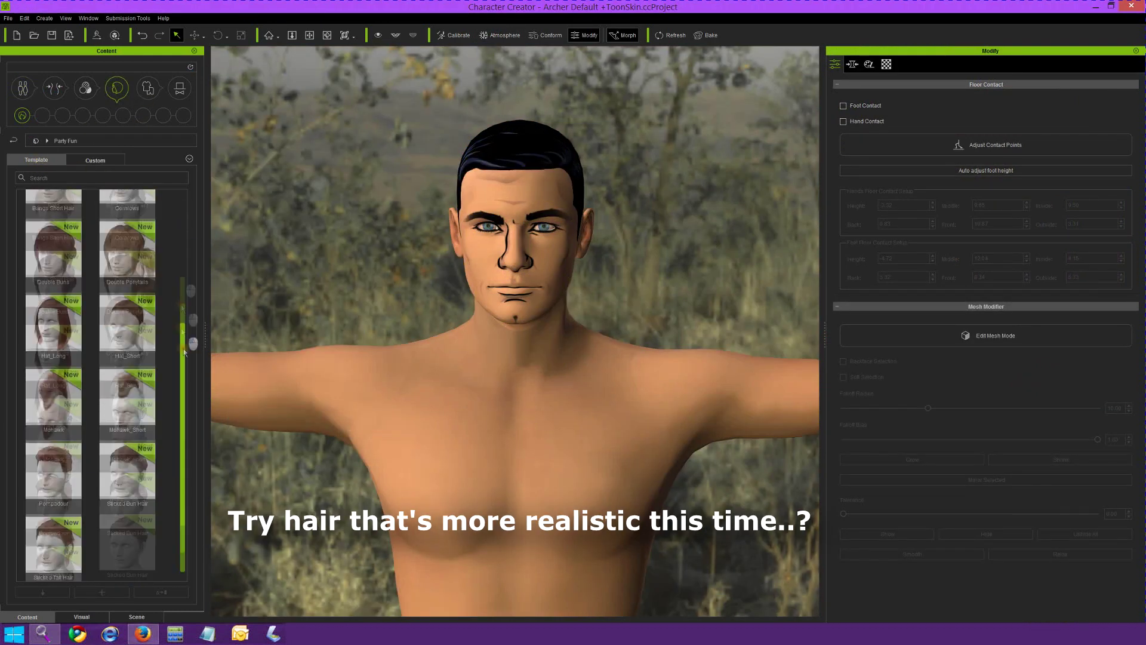
pyautogui.click(58, 470)
pyautogui.doubleClick(59, 470)
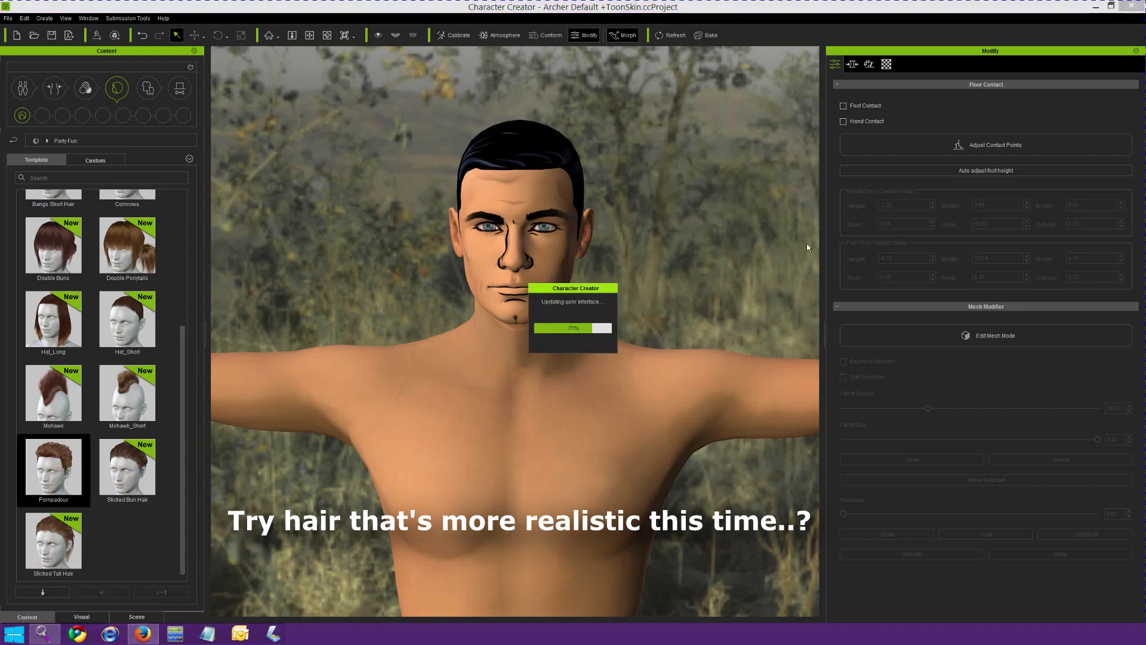
# - Darken the diffuse texture and diffuse color of the Pompadour_Scalp material to suit the black scalp
pyautogui.click(888, 64)
pyautogui.click(923, 131)
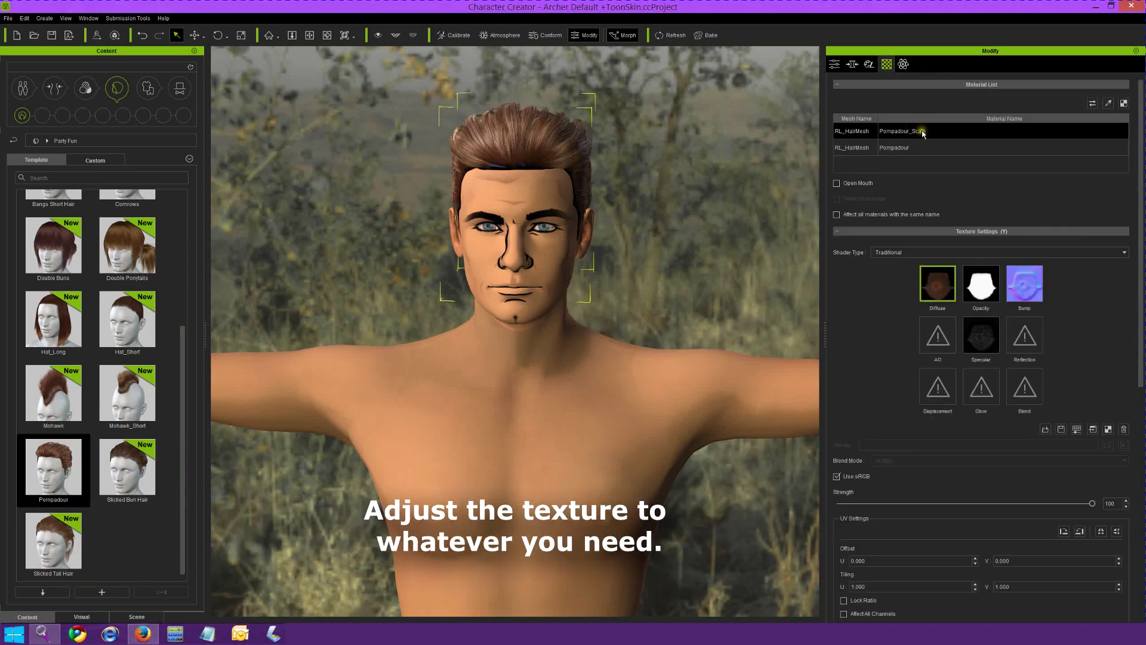
pyautogui.moveTo(1141, 227); pyautogui.dragTo(1142, 457)
pyautogui.click(880, 256)
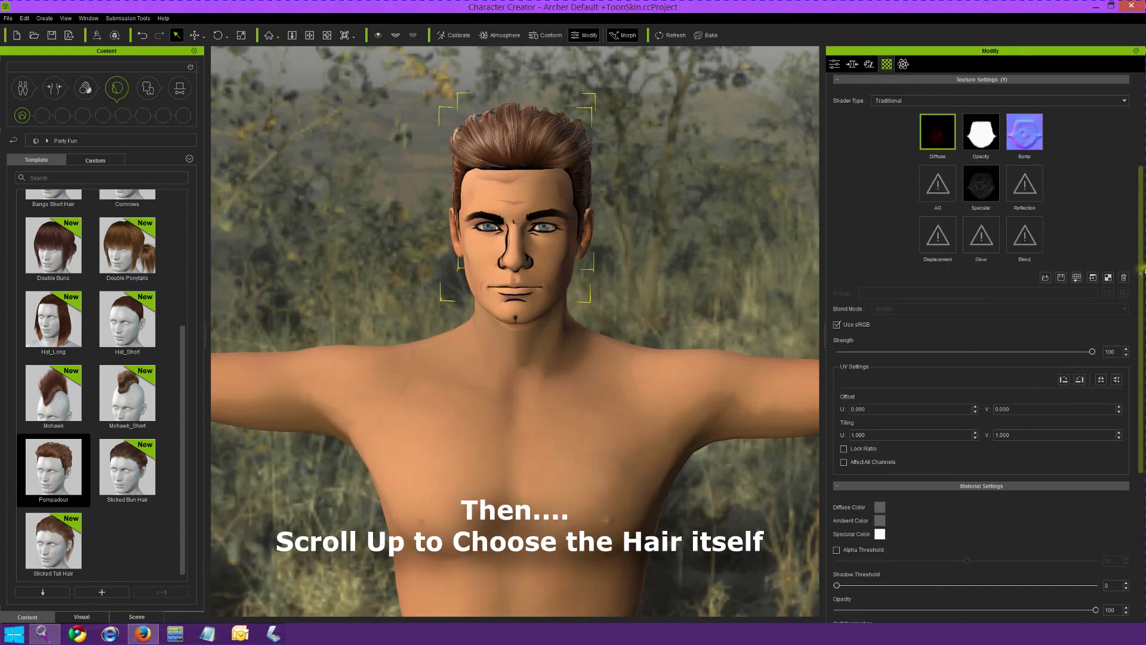
# - Adjust the diffuse texture of the Pompadour hair material to Brightness -45 and lower its Hue slightly
pyautogui.scroll(5, 985, 299)
pyautogui.click(892, 151)
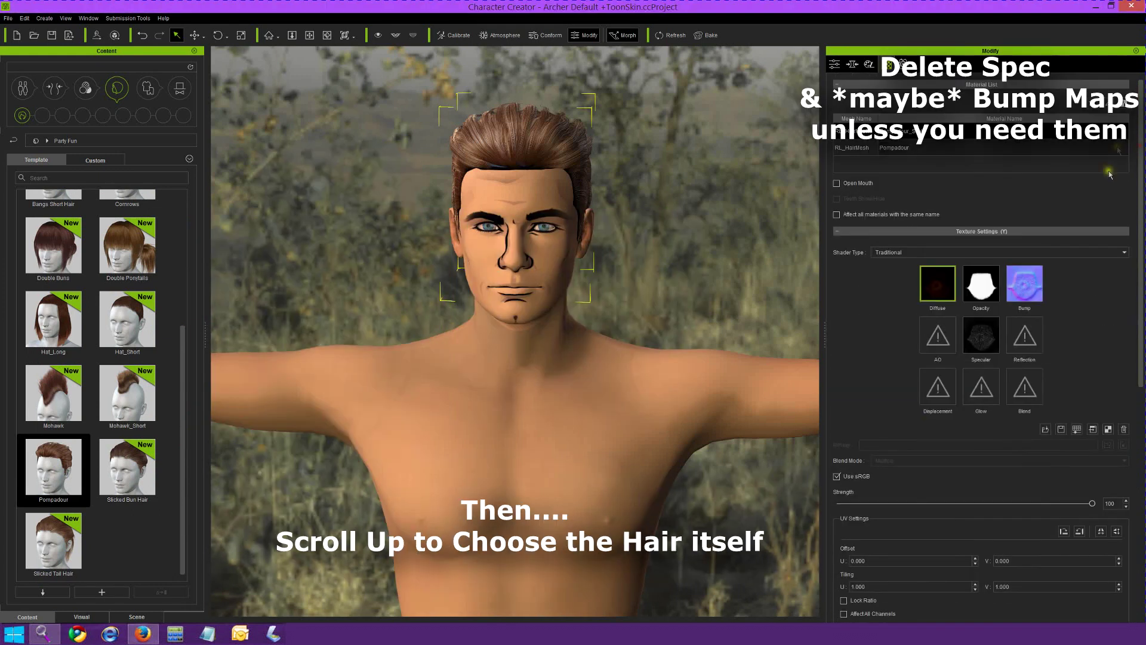
pyautogui.scroll(-10, 891, 179)
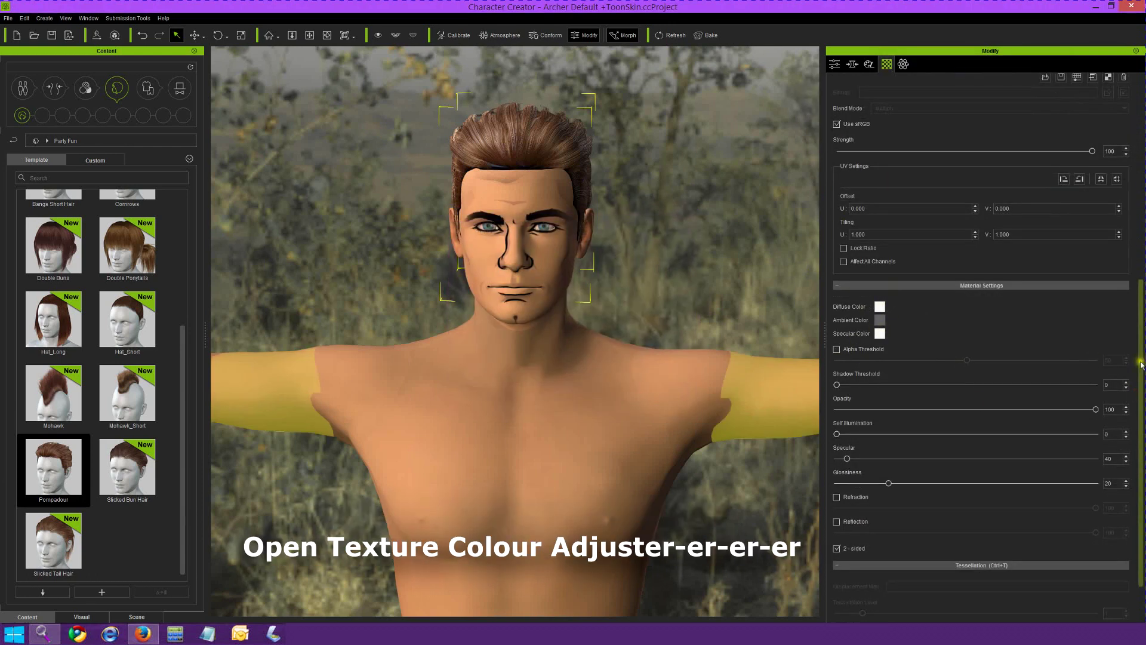
pyautogui.scroll(5, 960, 189)
pyautogui.click(1078, 334)
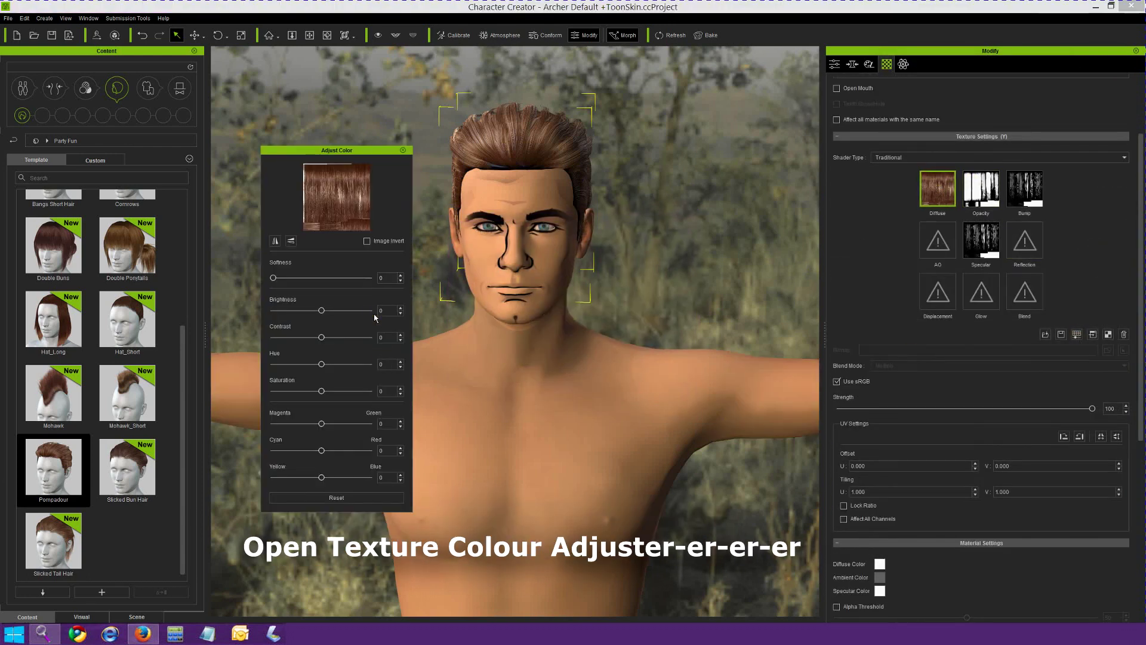
pyautogui.moveTo(321, 310); pyautogui.dragTo(299, 310)
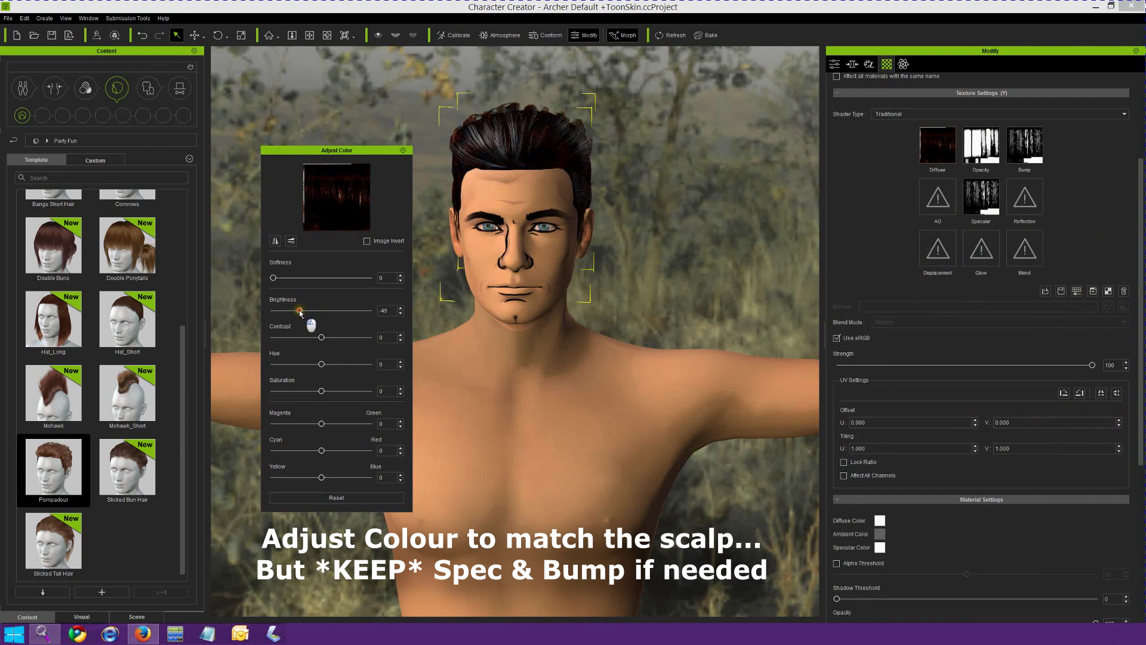
pyautogui.moveTo(321, 364); pyautogui.dragTo(311, 363)
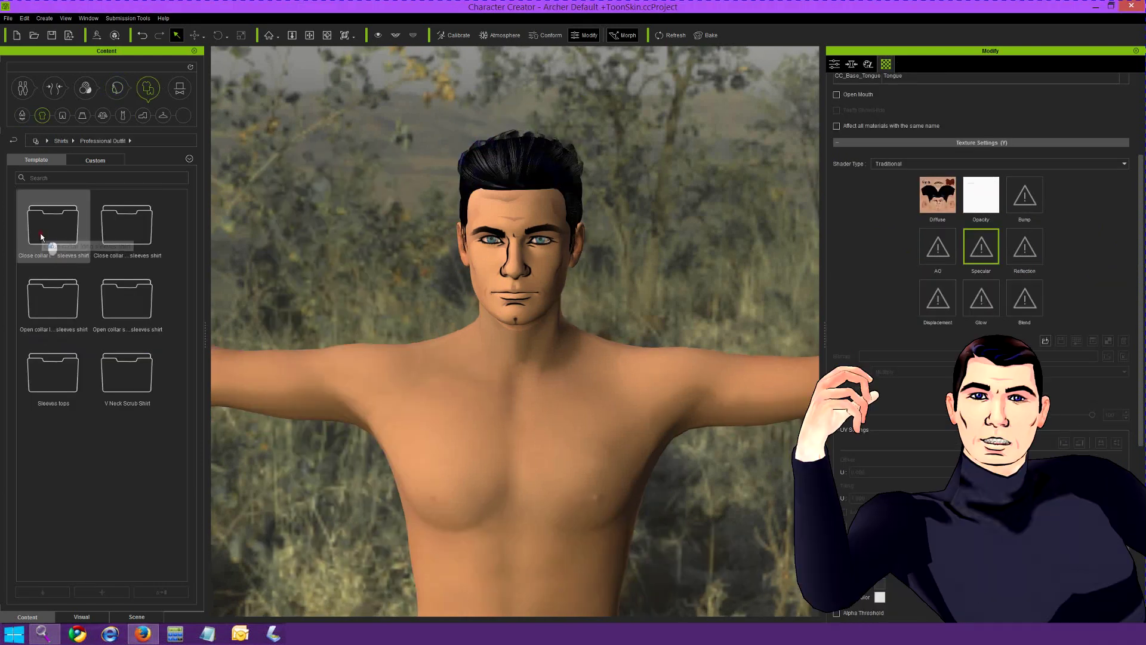
# - Dress the character in Close_collar_long_sleeves_shirt_F from the Professional Outfit shirts
pyautogui.doubleClick(51, 239)
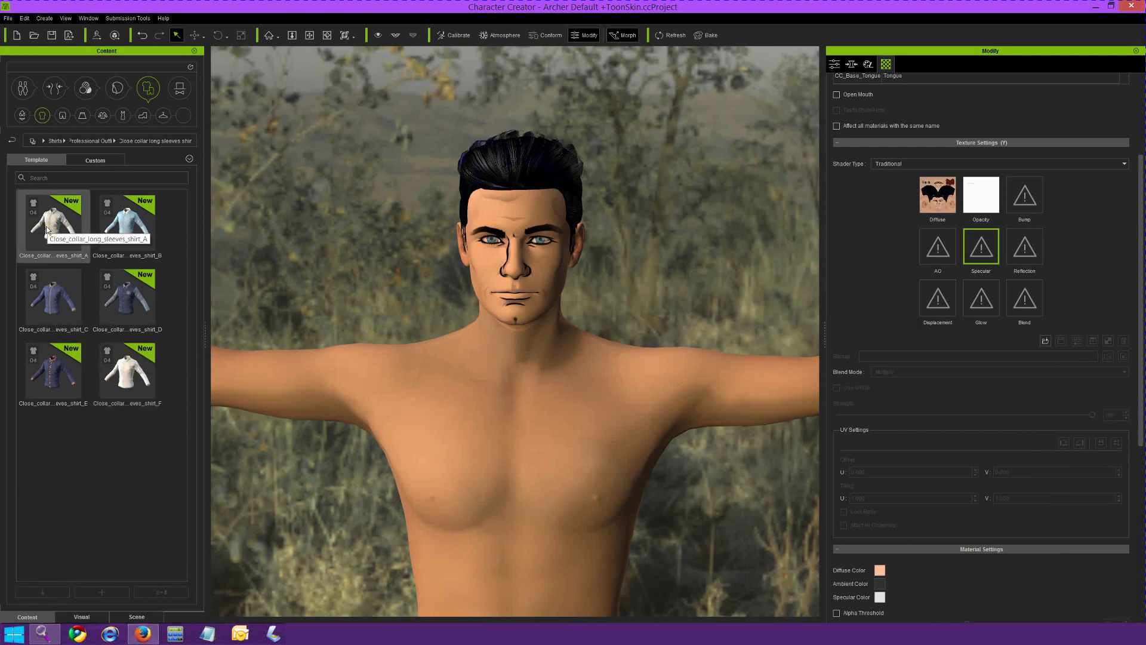
pyautogui.click(131, 383)
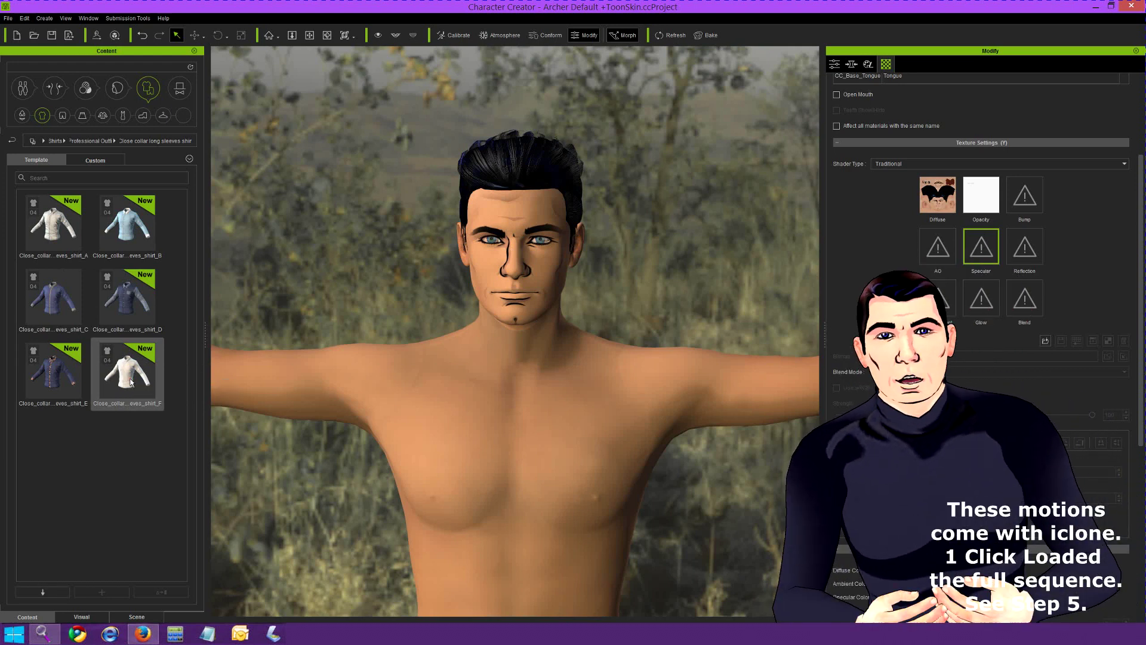
pyautogui.click(43, 592)
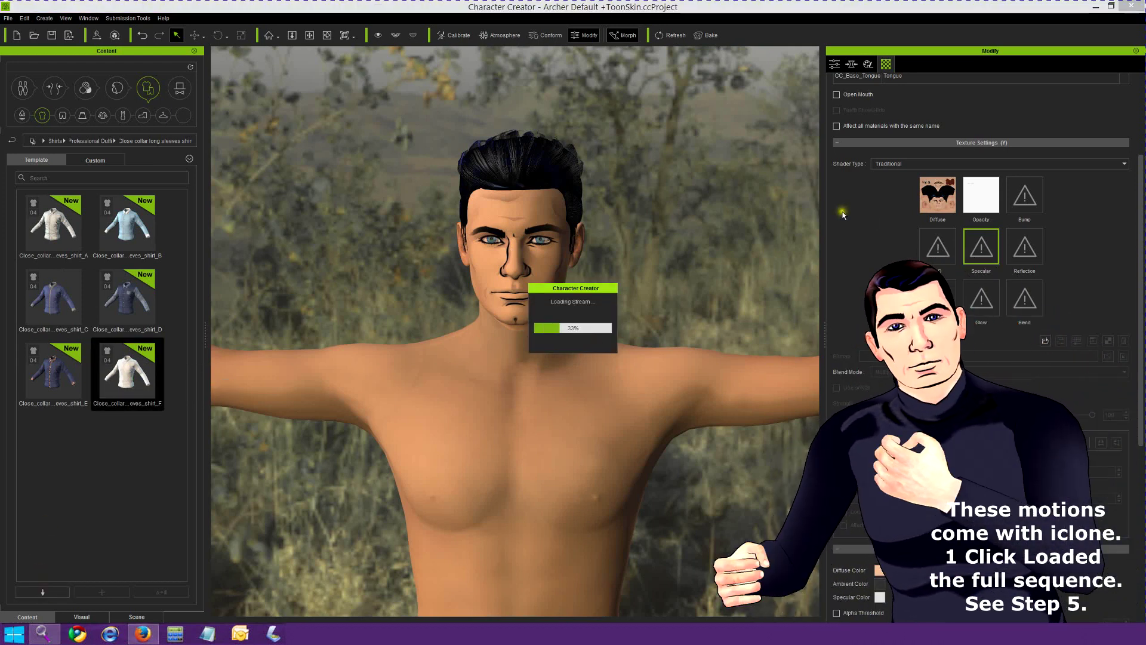
pyautogui.click(43, 596)
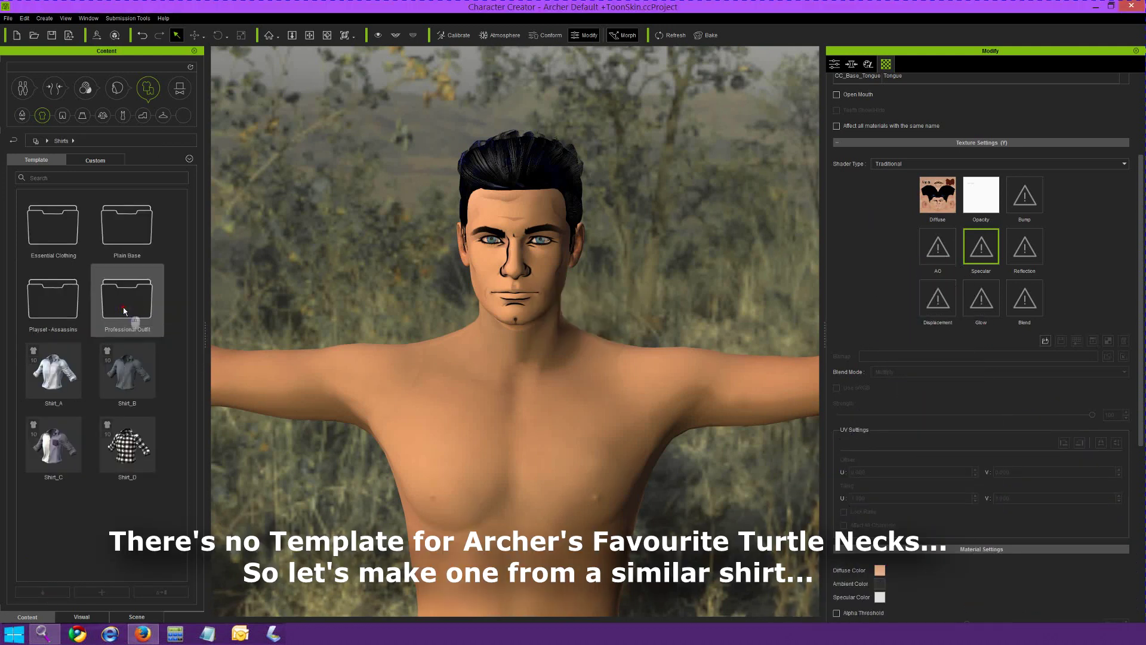
pyautogui.doubleClick(124, 311)
pyautogui.doubleClick(77, 230)
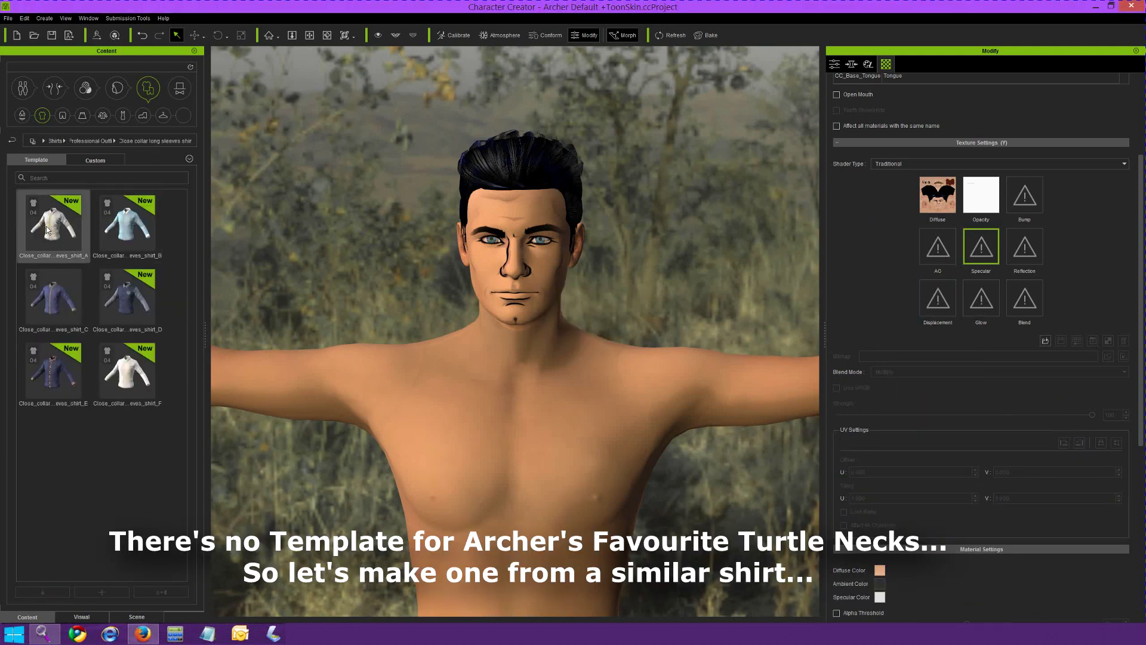
pyautogui.doubleClick(127, 376)
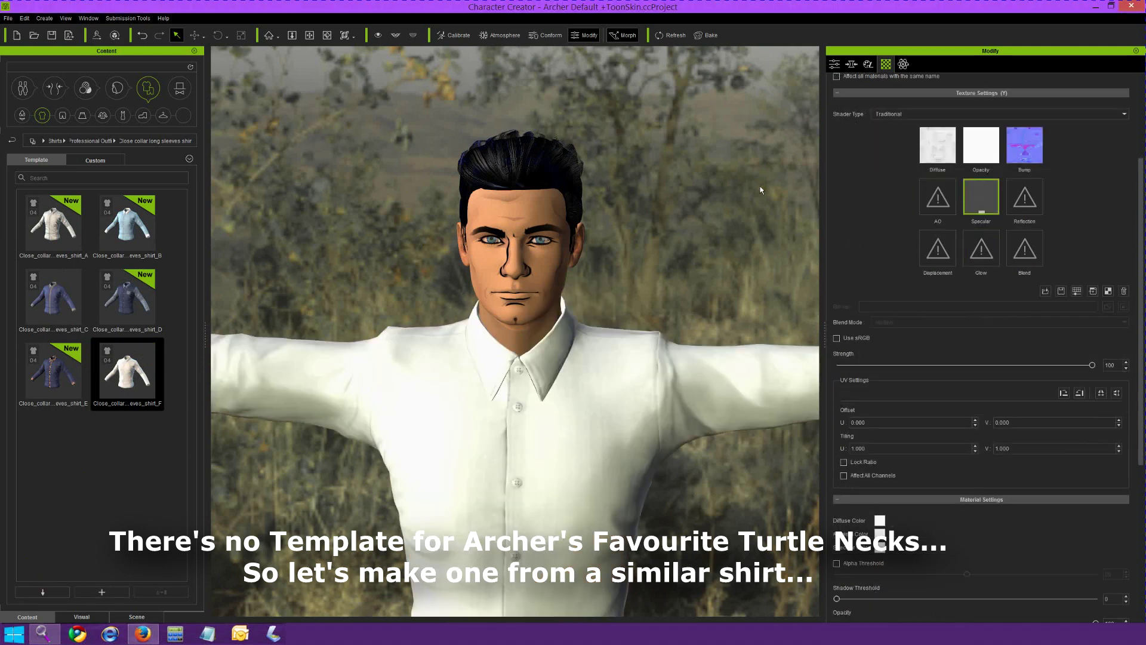
# - Load the edited opacity map without collar and cuffs onto the shirt and import its bump map as a Normal Map
pyautogui.click(937, 144)
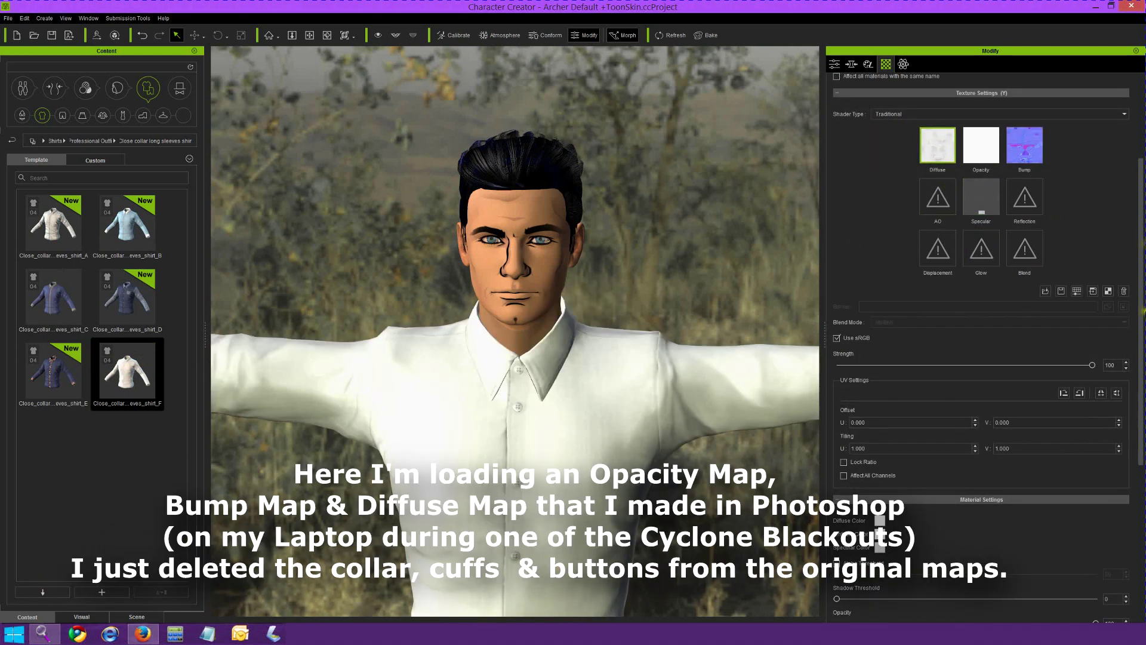
pyautogui.click(869, 64)
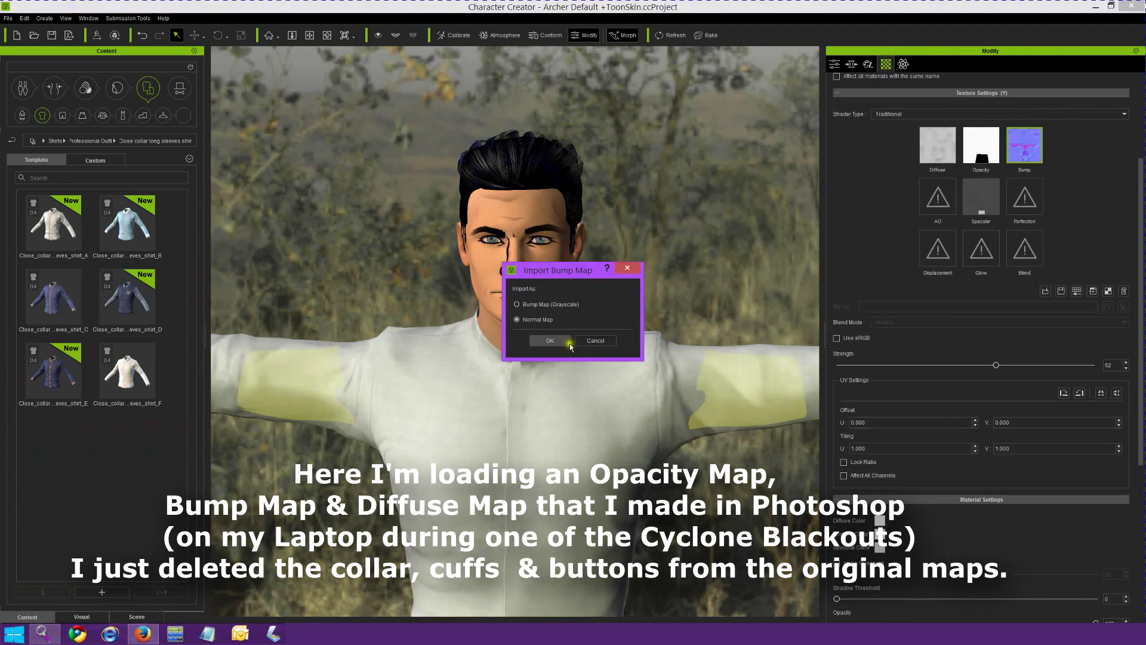
pyautogui.click(550, 341)
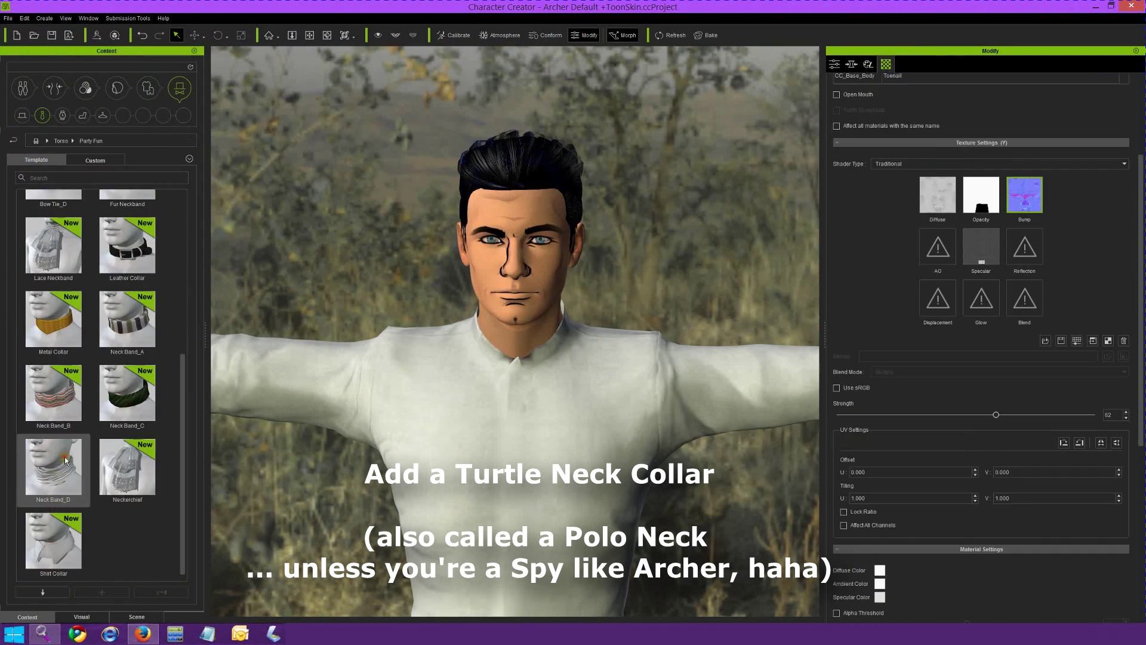
# - Add Neck Band_D from the Party Fun torso accessories as a turtleneck collar
pyautogui.click(66, 460)
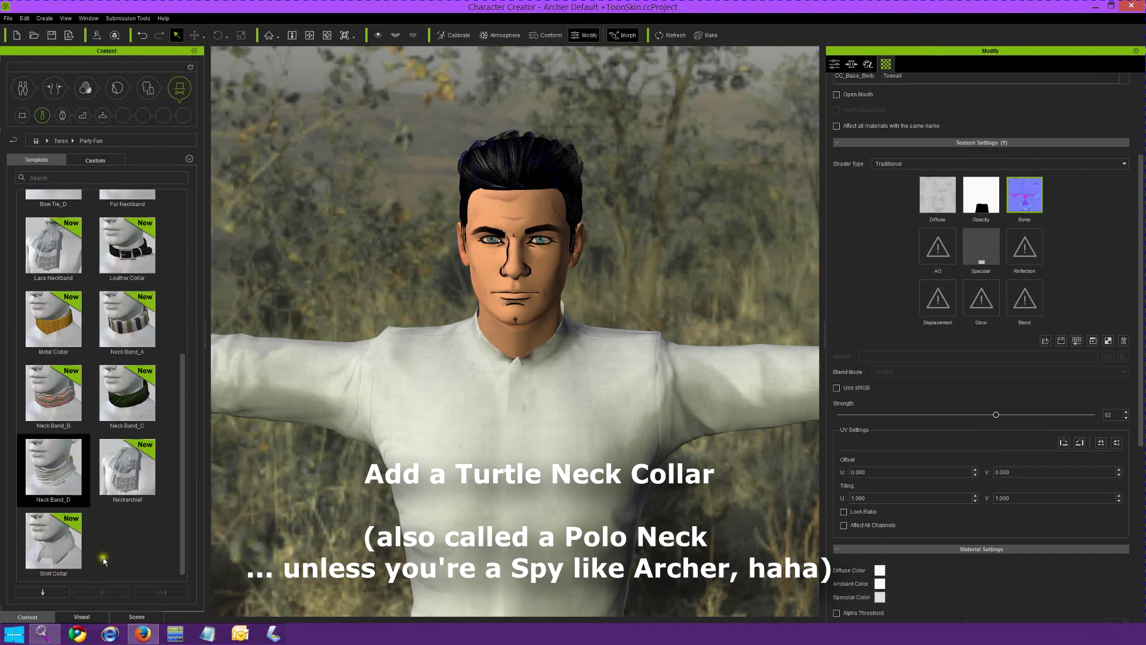
pyautogui.click(60, 592)
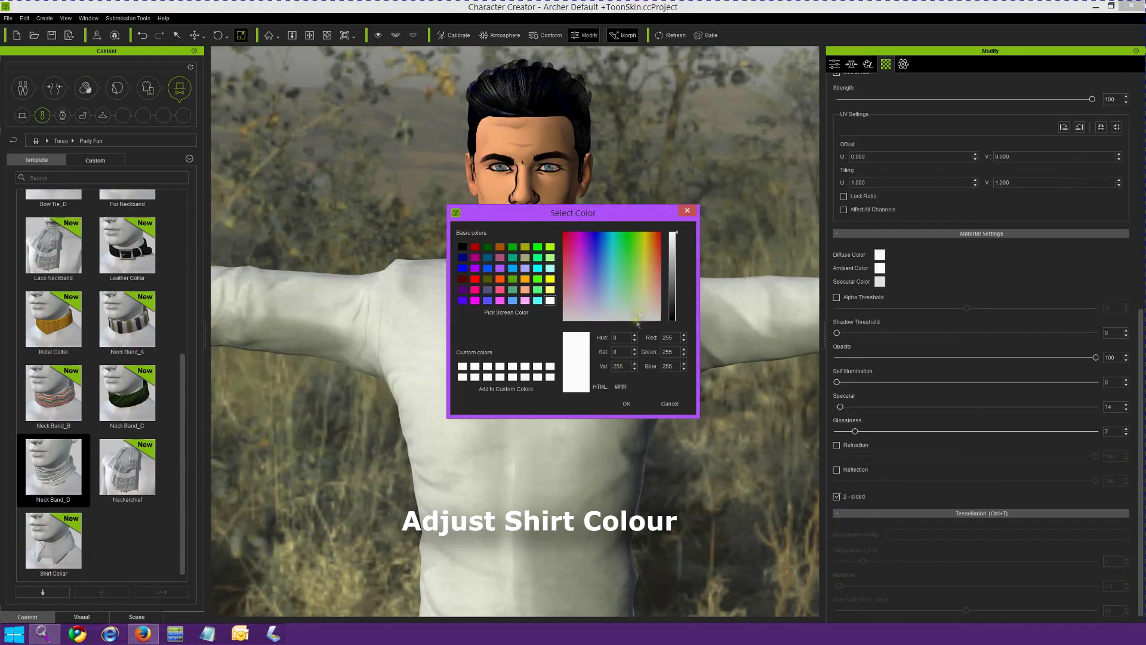
# - Set the shirt's diffuse color to near-black and its ambient color to dark gray #393939
pyautogui.click(633, 368)
pyautogui.moveTo(678, 304); pyautogui.dragTo(679, 314)
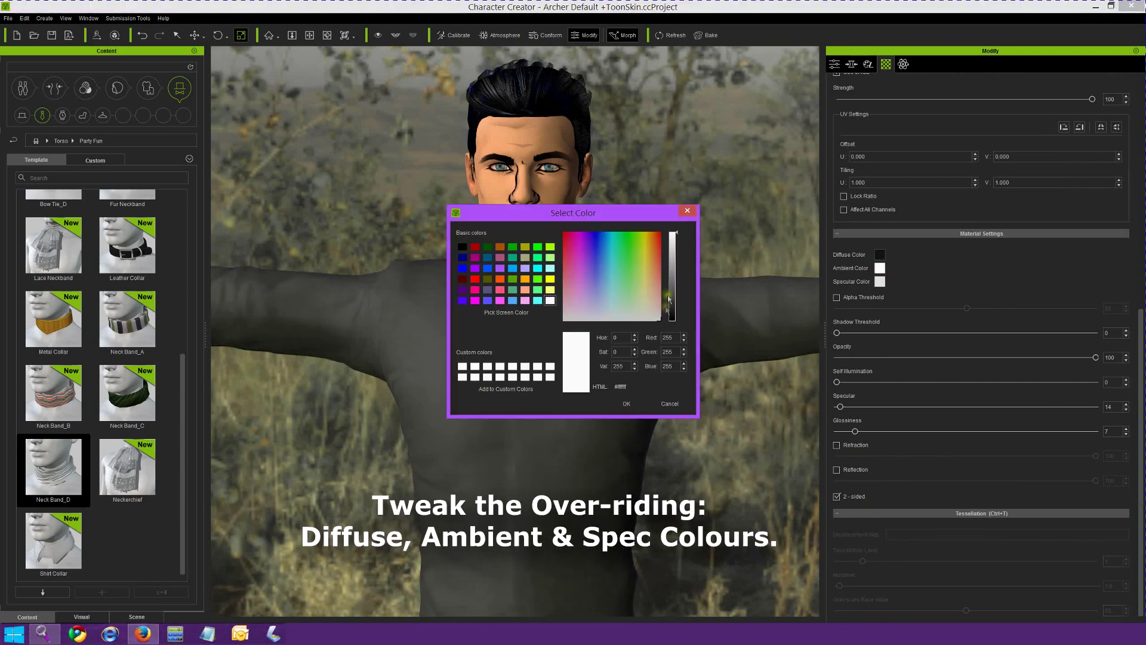
pyautogui.click(669, 298)
pyautogui.click(627, 404)
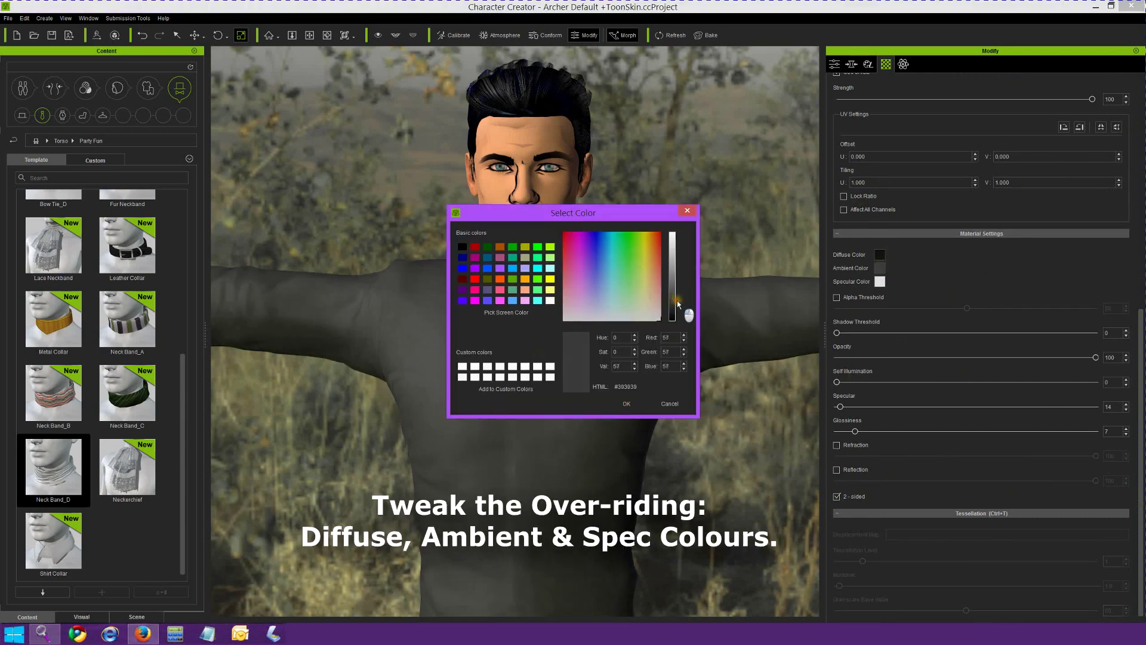
# - Darken the shirt's ambient color to near-black and set its specular color to light gray #e5e5e5
pyautogui.click(677, 300)
pyautogui.click(633, 402)
pyautogui.click(881, 281)
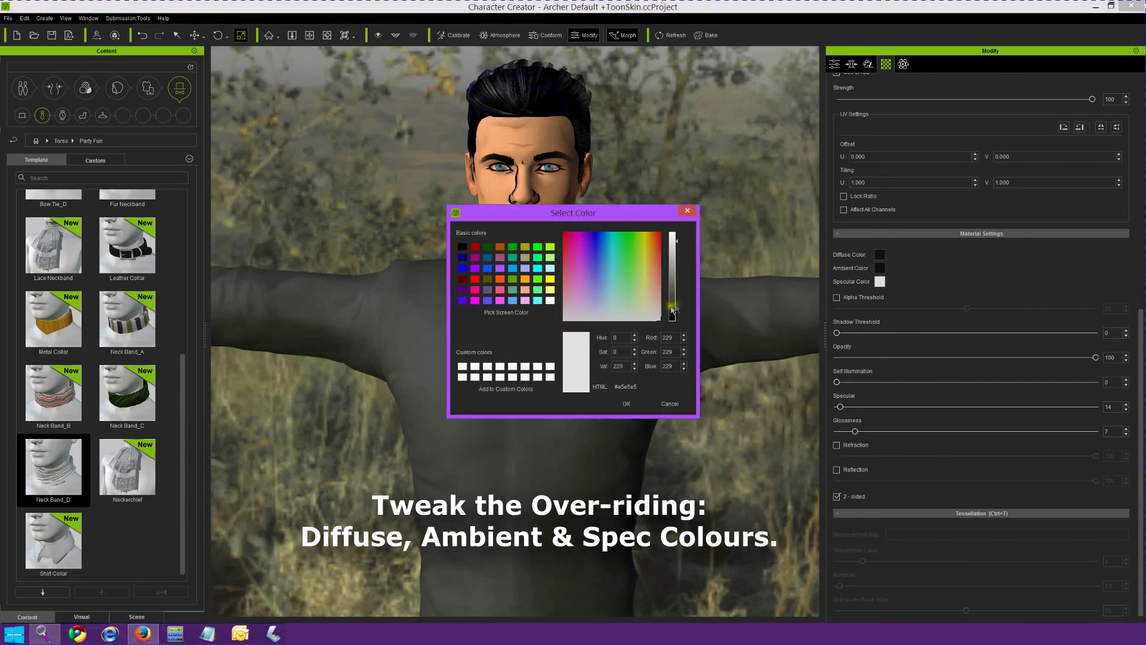
pyautogui.click(626, 404)
# - Darken the diffuse and ambient colors of the Neckband accessory to near-black to match the shirt
pyautogui.scroll(10, 860, 179)
pyautogui.click(852, 64)
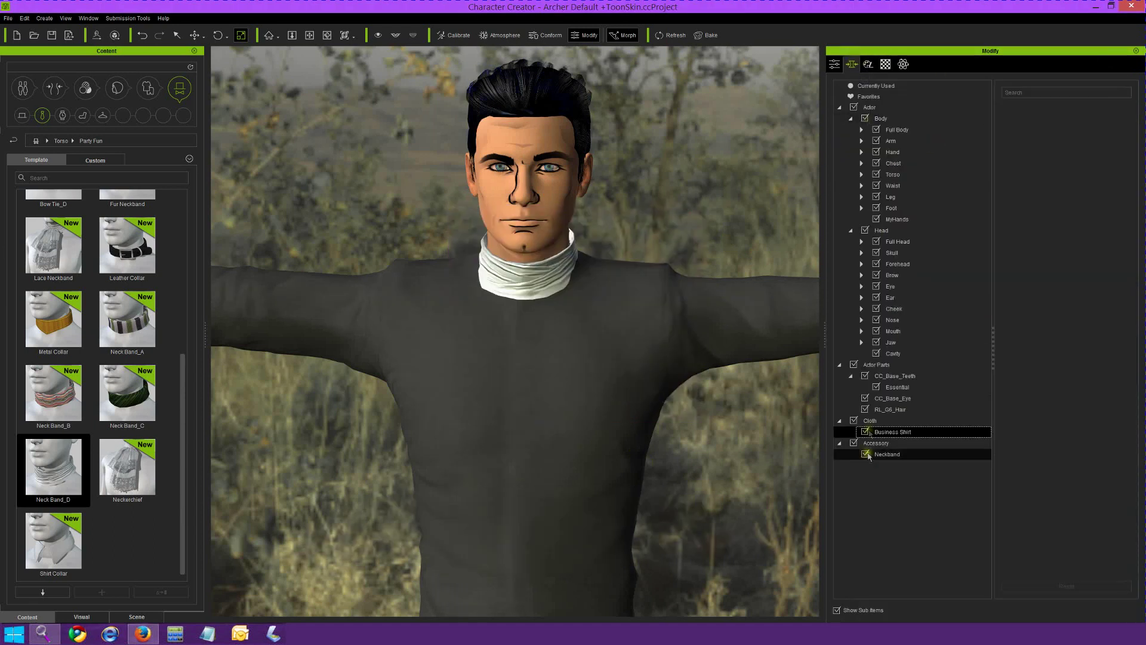
pyautogui.click(872, 455)
pyautogui.click(887, 65)
pyautogui.moveTo(1141, 168); pyautogui.dragTo(1143, 348)
pyautogui.click(880, 354)
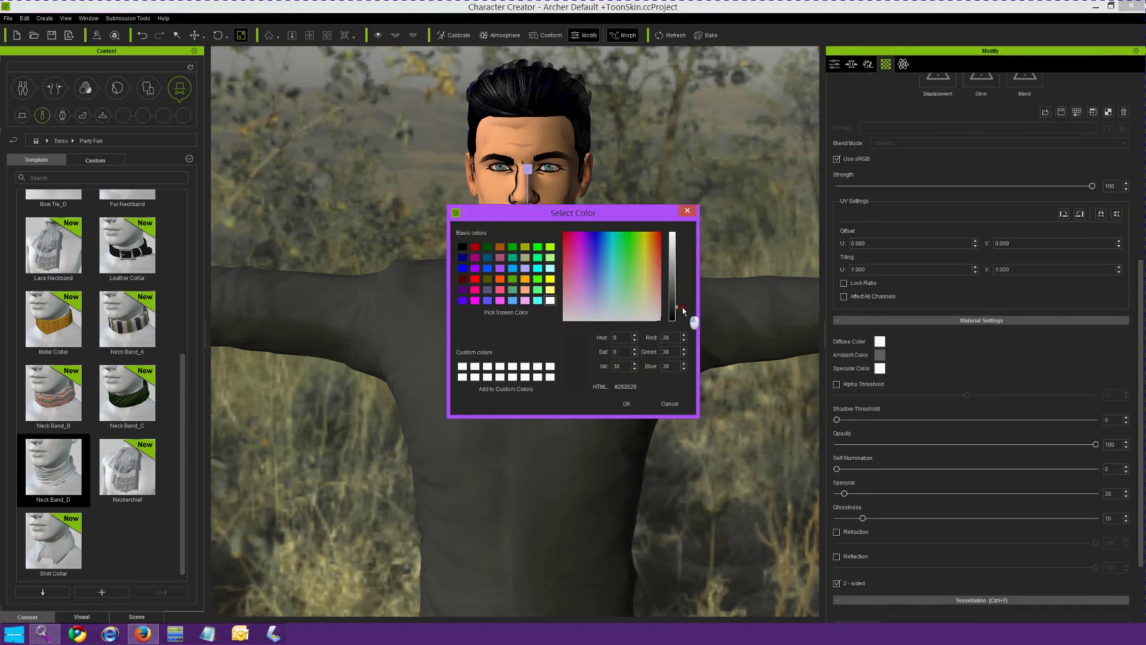
pyautogui.moveTo(684, 310)
pyautogui.mouseDown()
pyautogui.moveTo(681, 285)
pyautogui.moveTo(680, 323)
pyautogui.mouseUp()
pyautogui.click(626, 405)
pyautogui.click(626, 404)
# - Dress the character in Slacks_G from the Professional Outfit pants and open the Playset-Assassins shoe collection
pyautogui.click(148, 89)
pyautogui.click(62, 115)
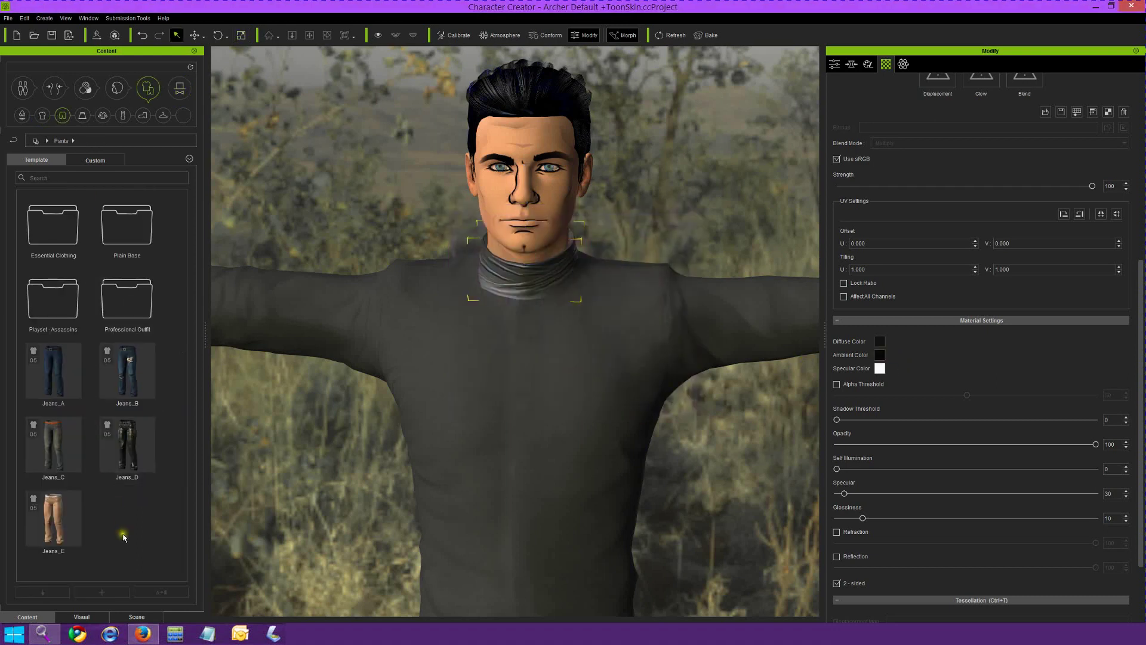
pyautogui.doubleClick(141, 291)
pyautogui.doubleClick(53, 447)
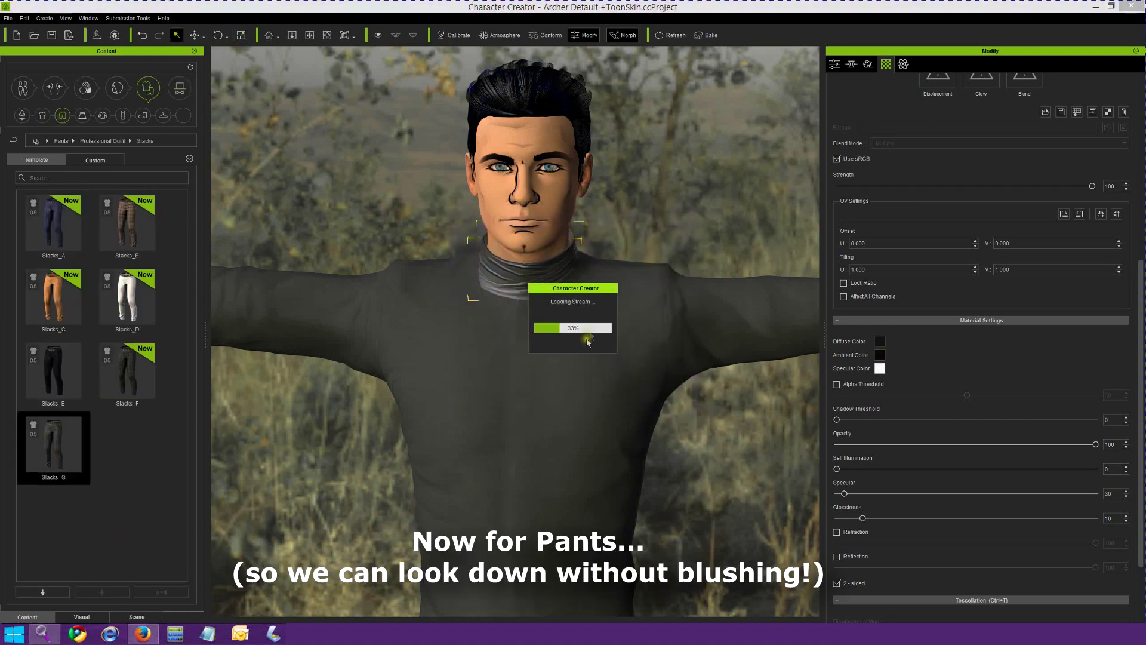
pyautogui.click(292, 35)
pyautogui.click(309, 35)
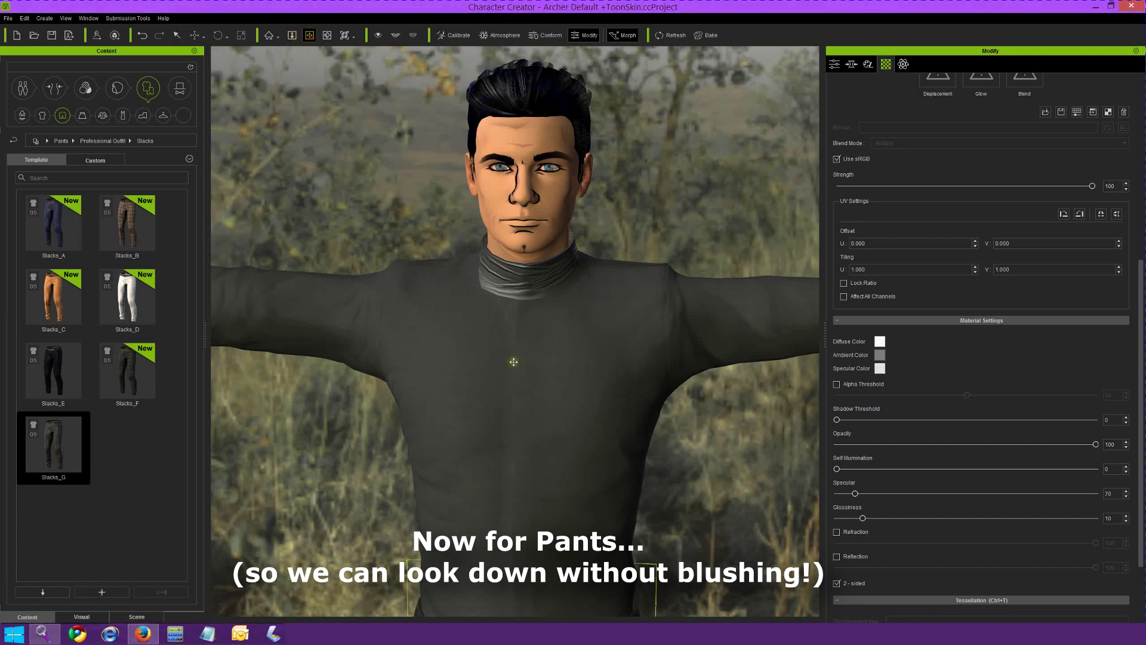
pyautogui.click(143, 116)
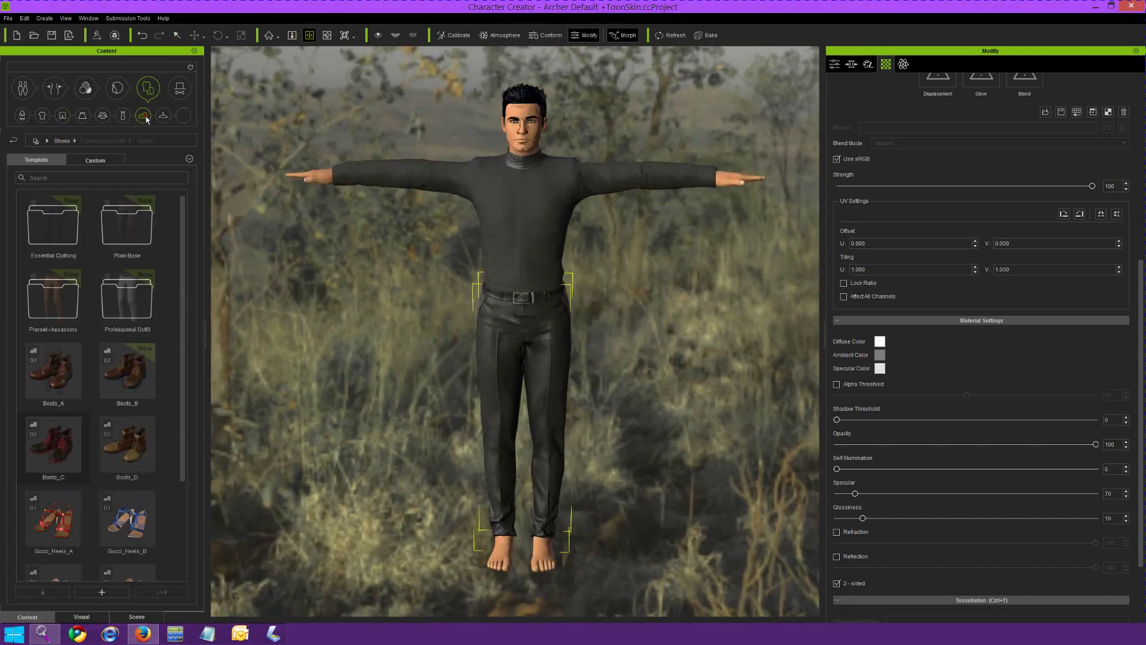
pyautogui.doubleClick(73, 302)
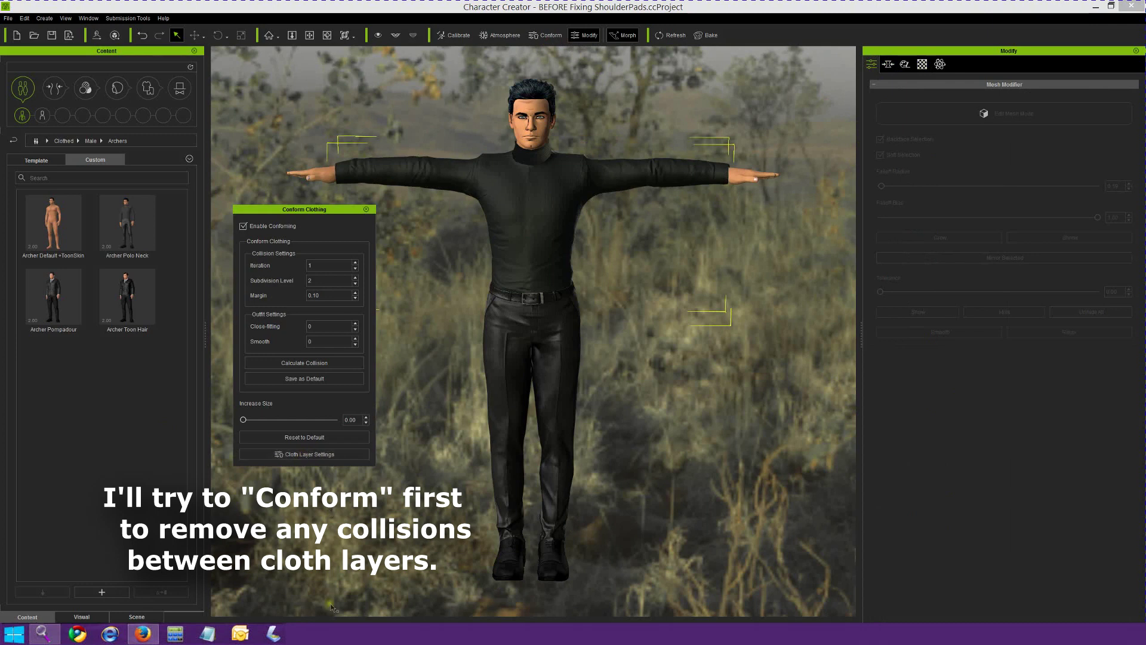
# - Reset the Conform Clothing settings to default and enter mesh editing for the Business Shirt
pyautogui.click(313, 440)
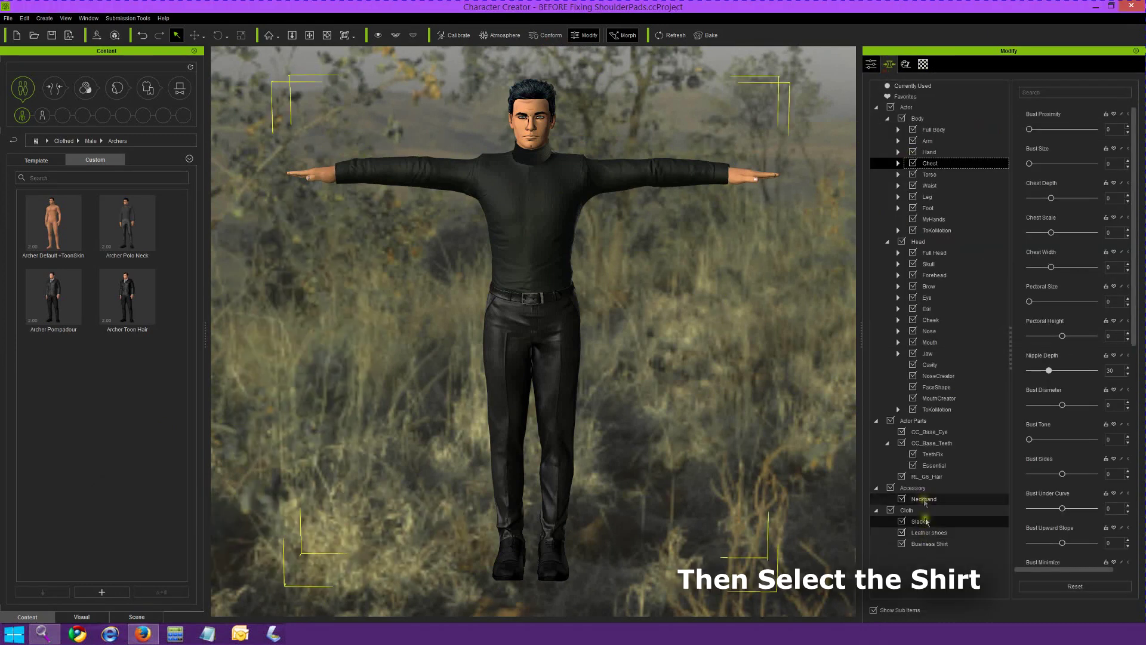
pyautogui.click(930, 544)
pyautogui.click(871, 64)
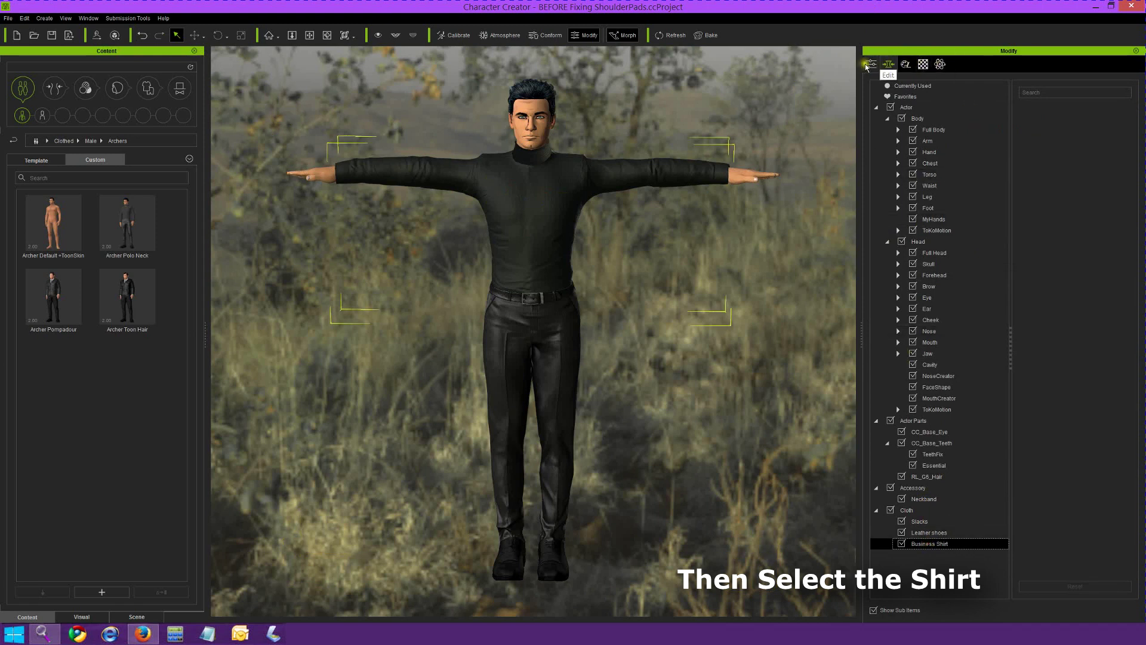
pyautogui.click(957, 113)
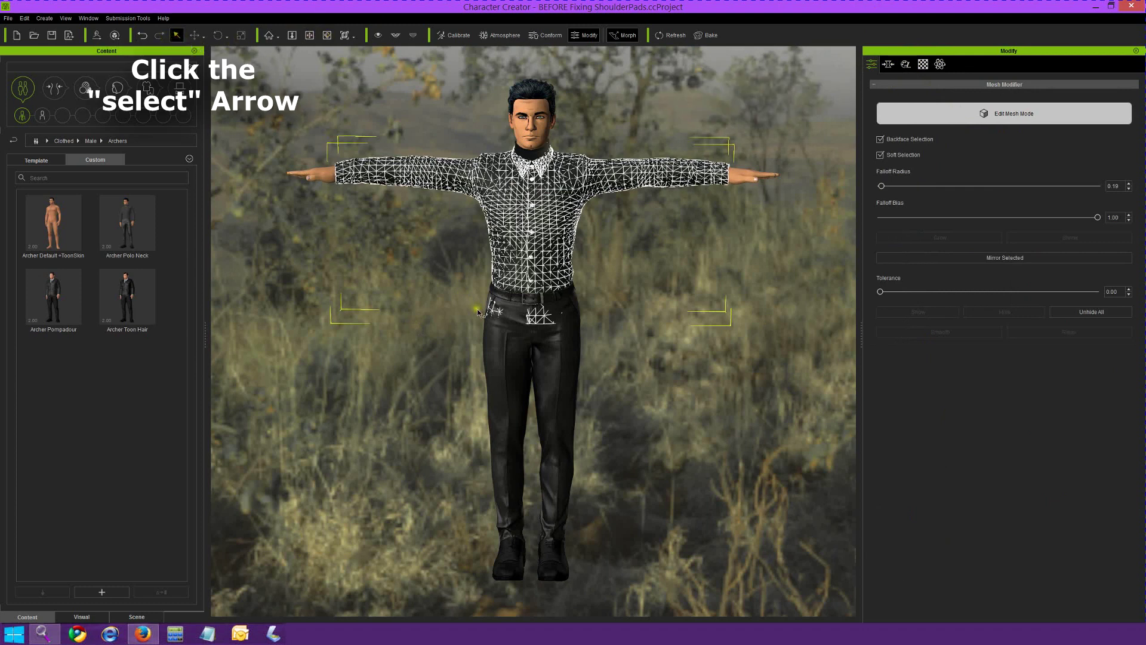
# - Select the shirt polygons poking through the slacks below the belt, with Backface Selection off, and move them inside the slacks
pyautogui.keyDown('ctrl'); pyautogui.moveTo(525, 323); pyautogui.dragTo(578, 341); pyautogui.keyUp('ctrl')
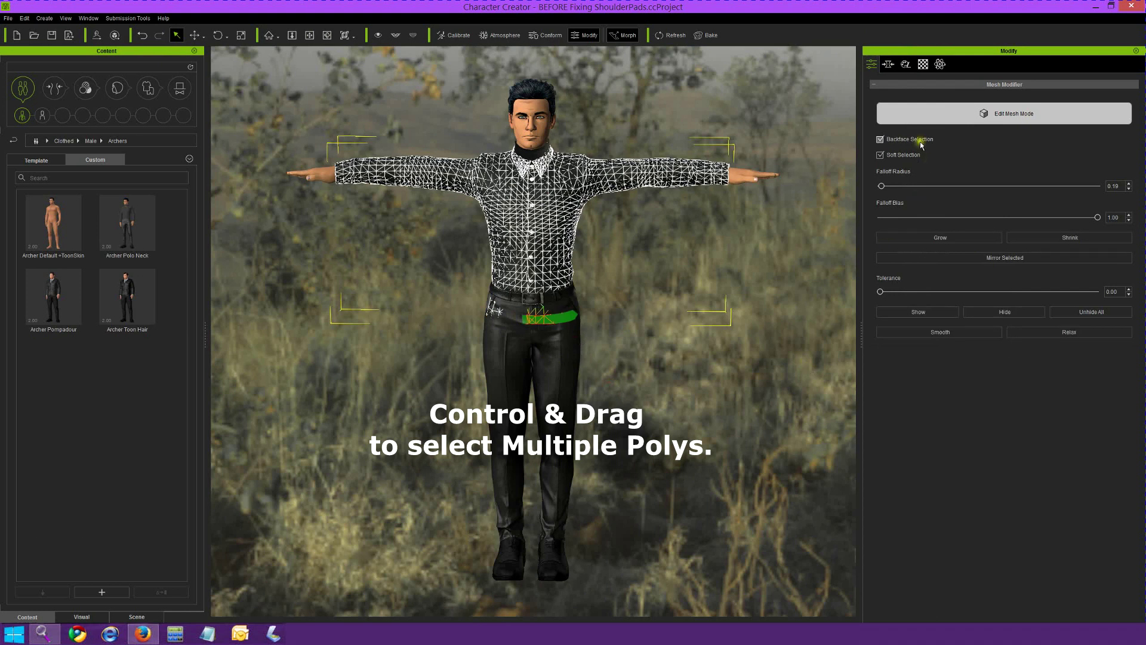
pyautogui.click(881, 140)
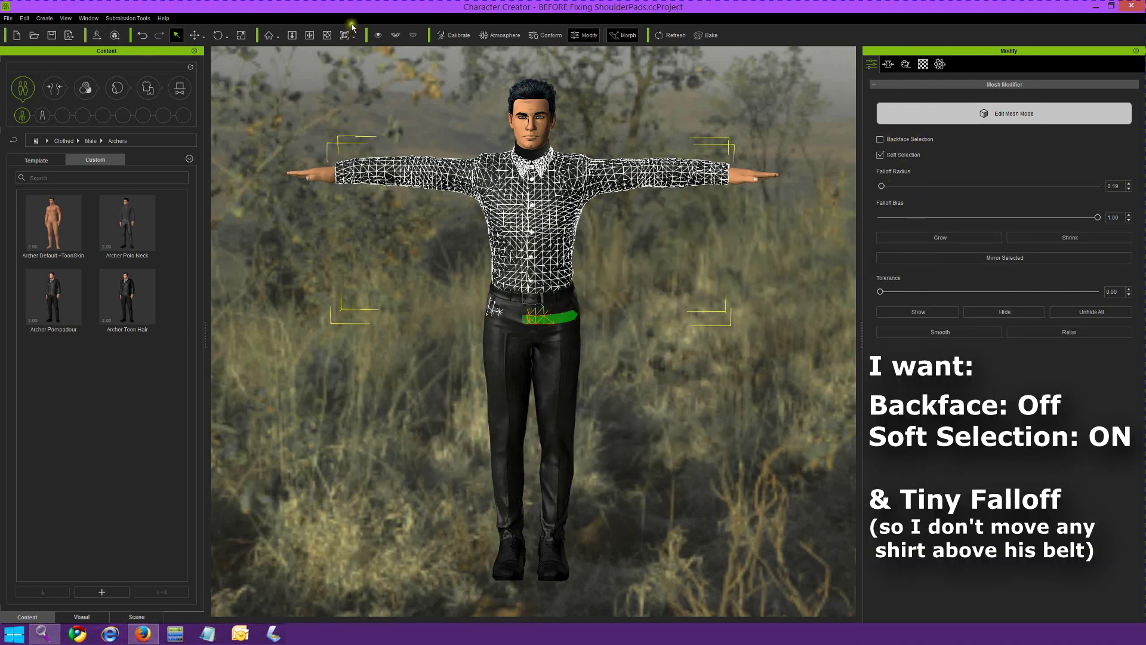
pyautogui.click(326, 36)
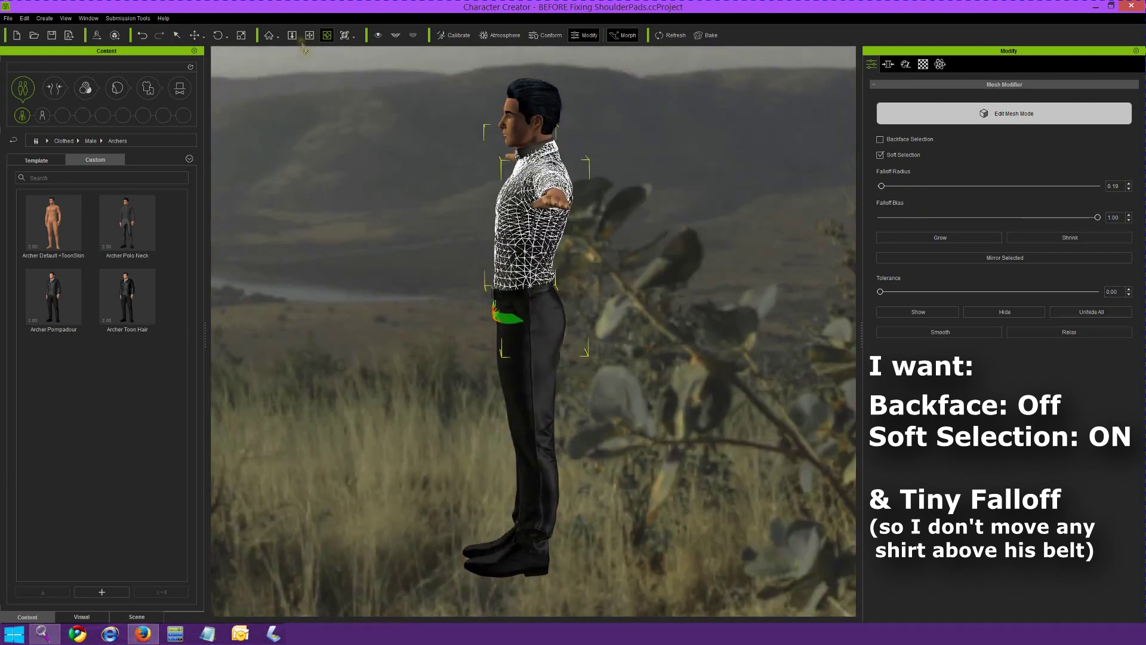
pyautogui.click(195, 35)
pyautogui.moveTo(528, 311); pyautogui.dragTo(529, 324)
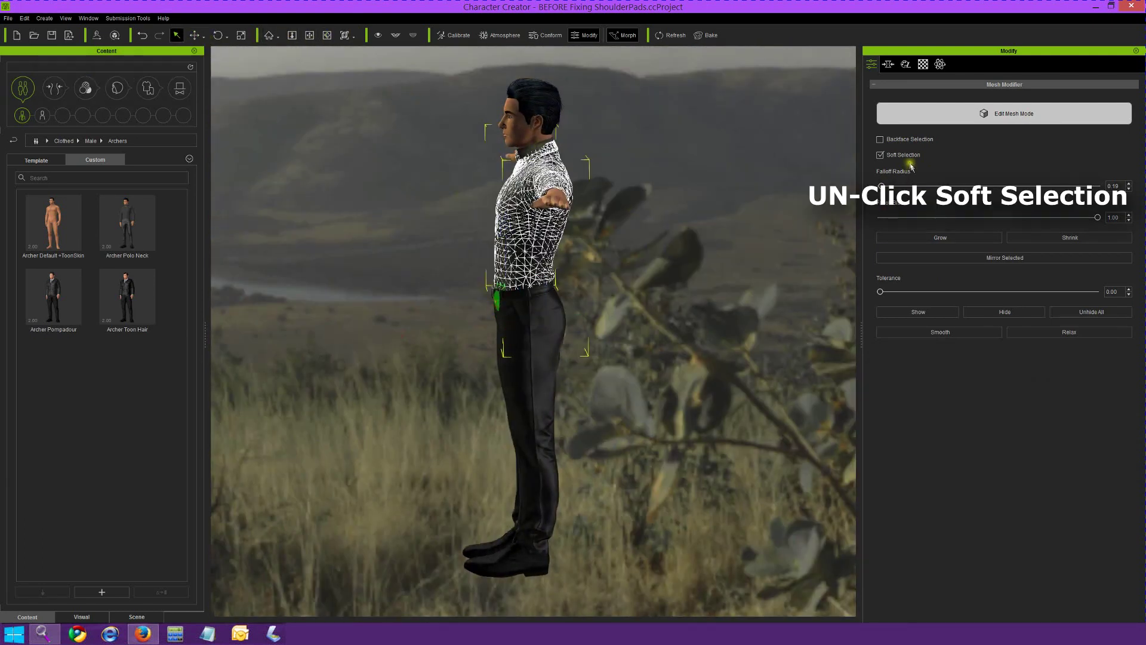
pyautogui.click(908, 156)
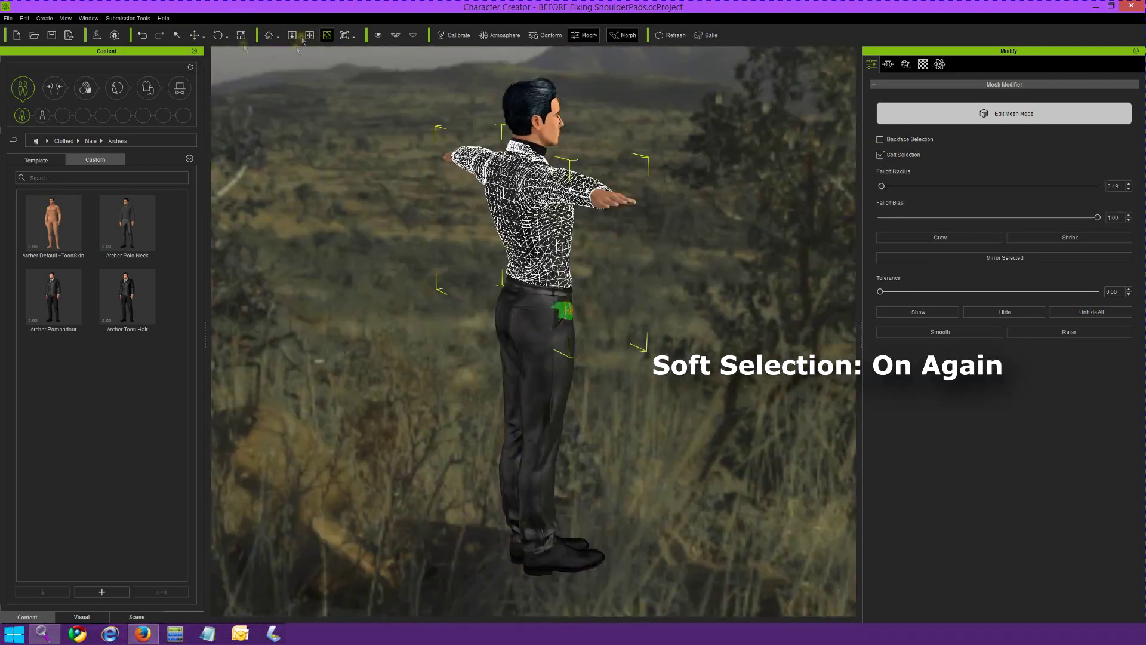
pyautogui.click(195, 36)
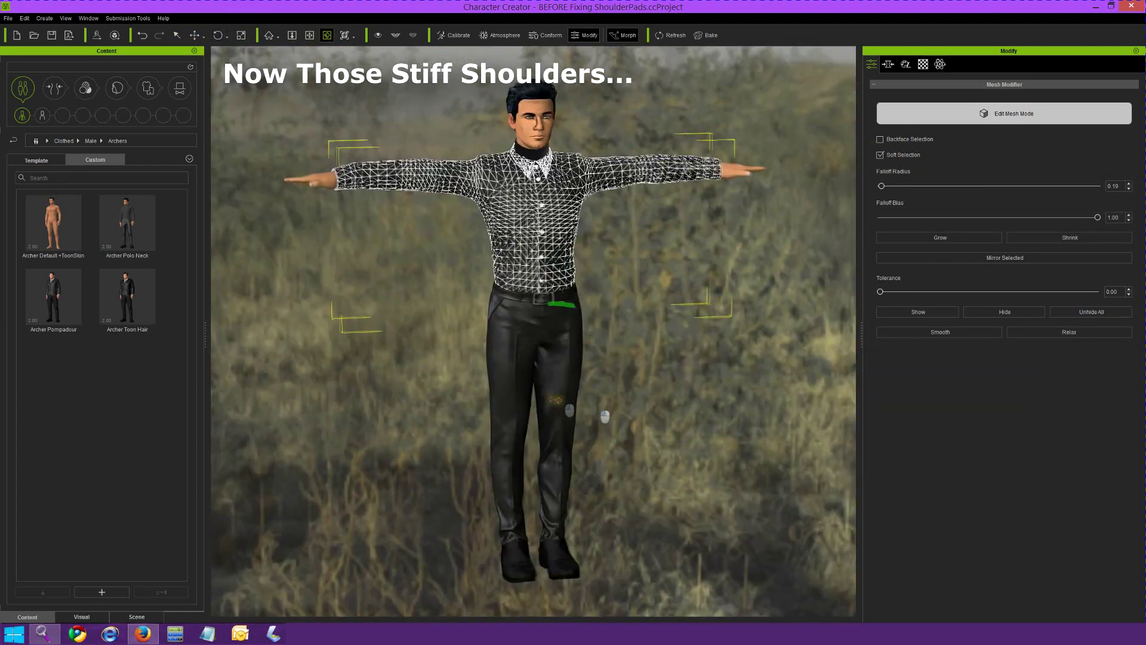
# - Grow the polygon selection on both stiff shirt shoulders and smooth the mesh there
pyautogui.scroll(10, 436, 305)
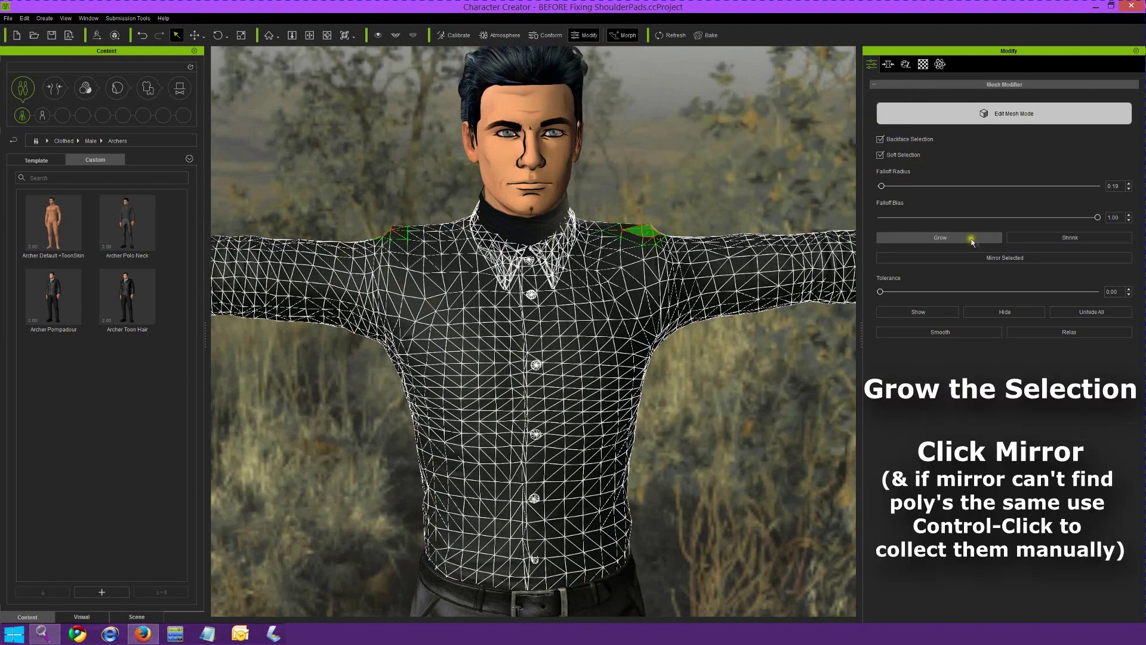
pyautogui.click(970, 238)
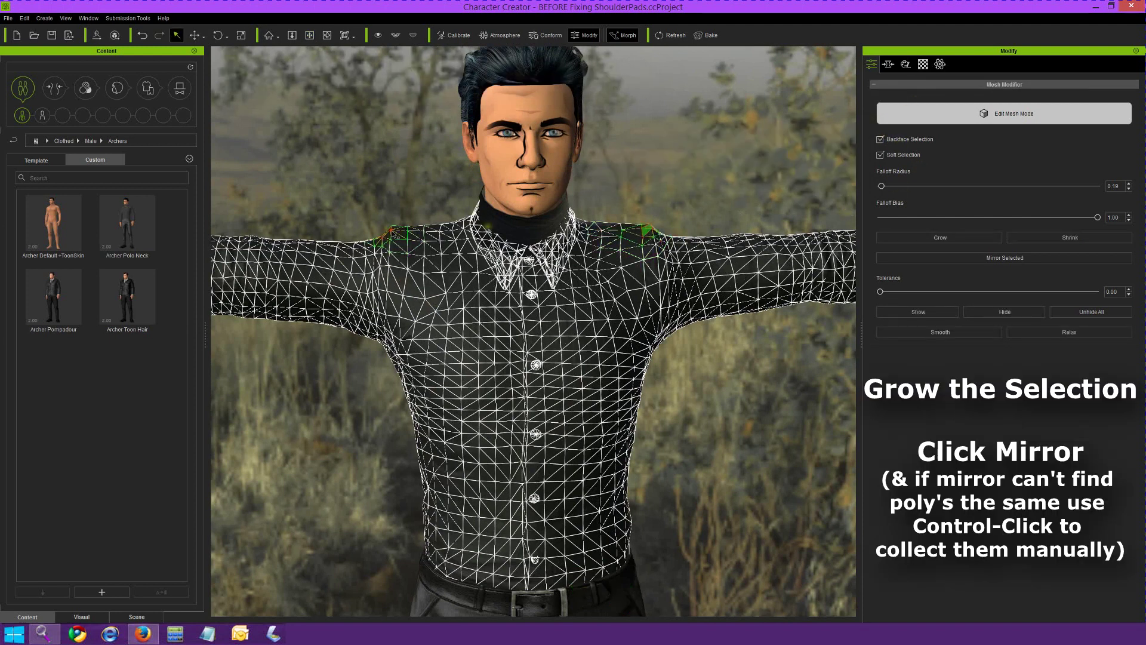
pyautogui.click(944, 239)
pyautogui.click(949, 331)
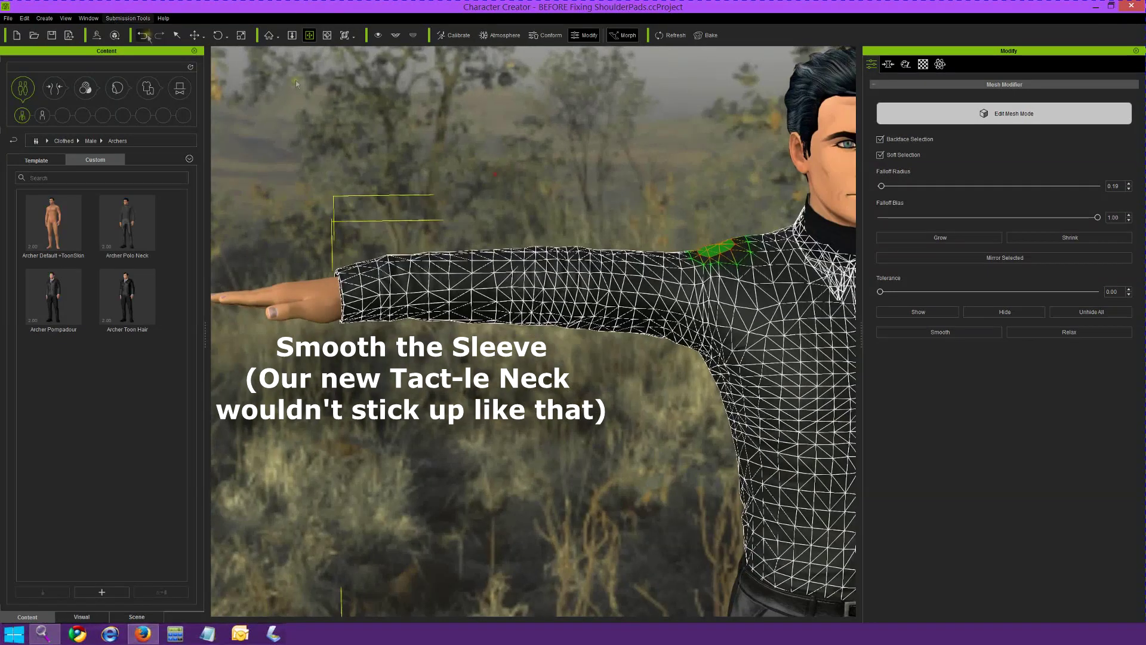
pyautogui.click(924, 332)
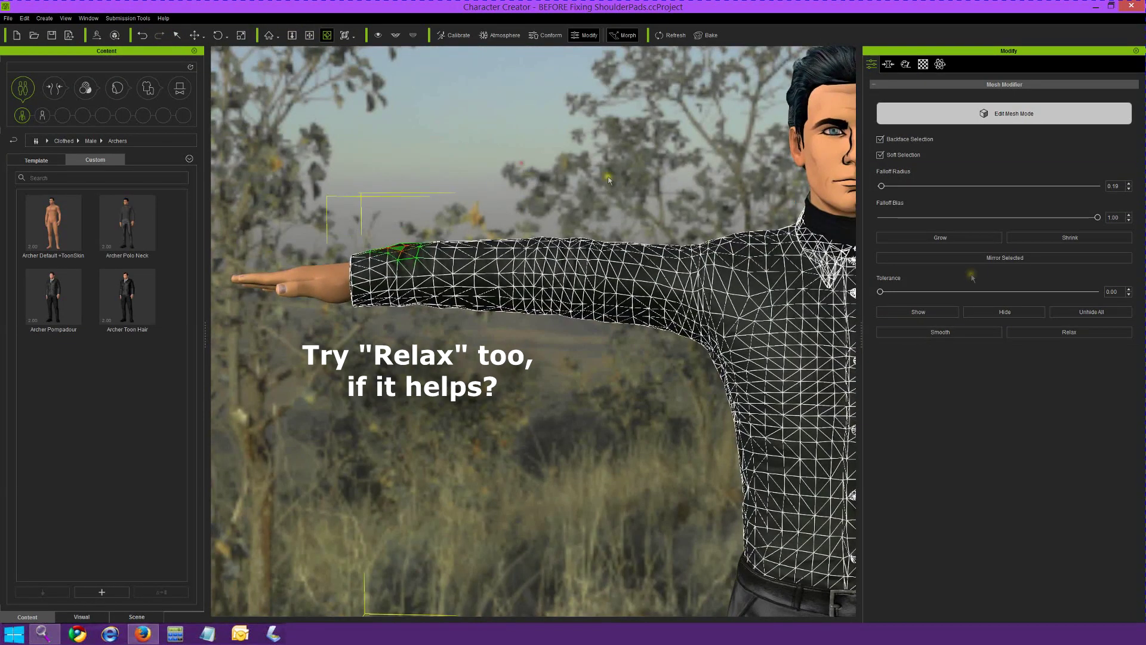
# - Smooth and relax the raised polygons on top of the sleeve near the wrist
pyautogui.click(938, 332)
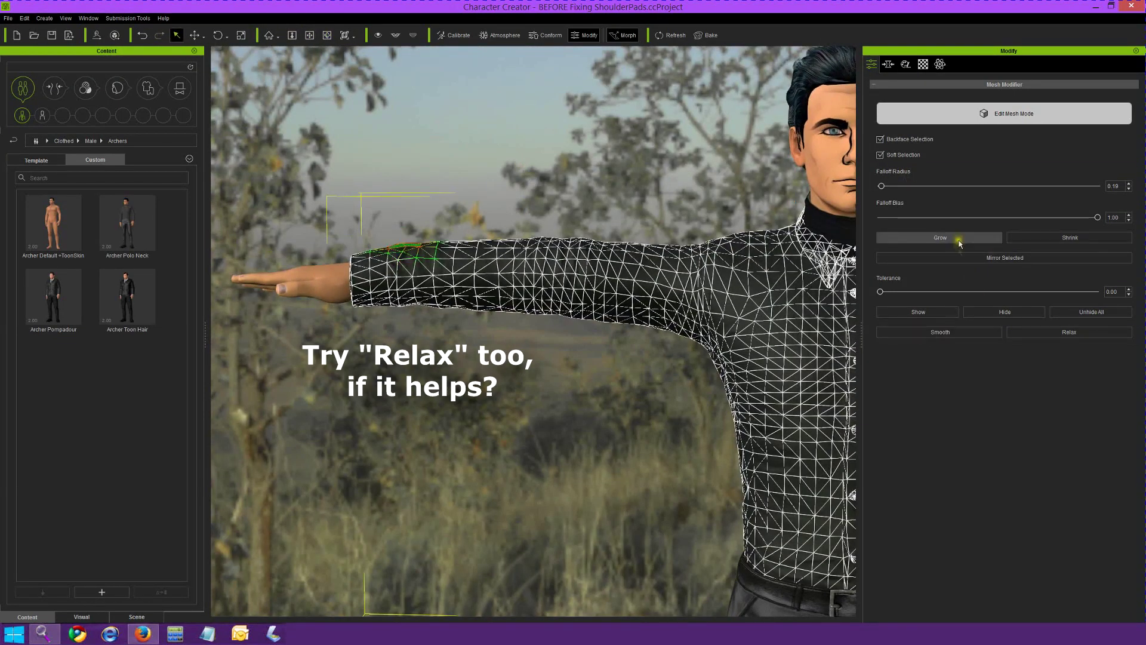
pyautogui.click(1022, 332)
pyautogui.click(968, 332)
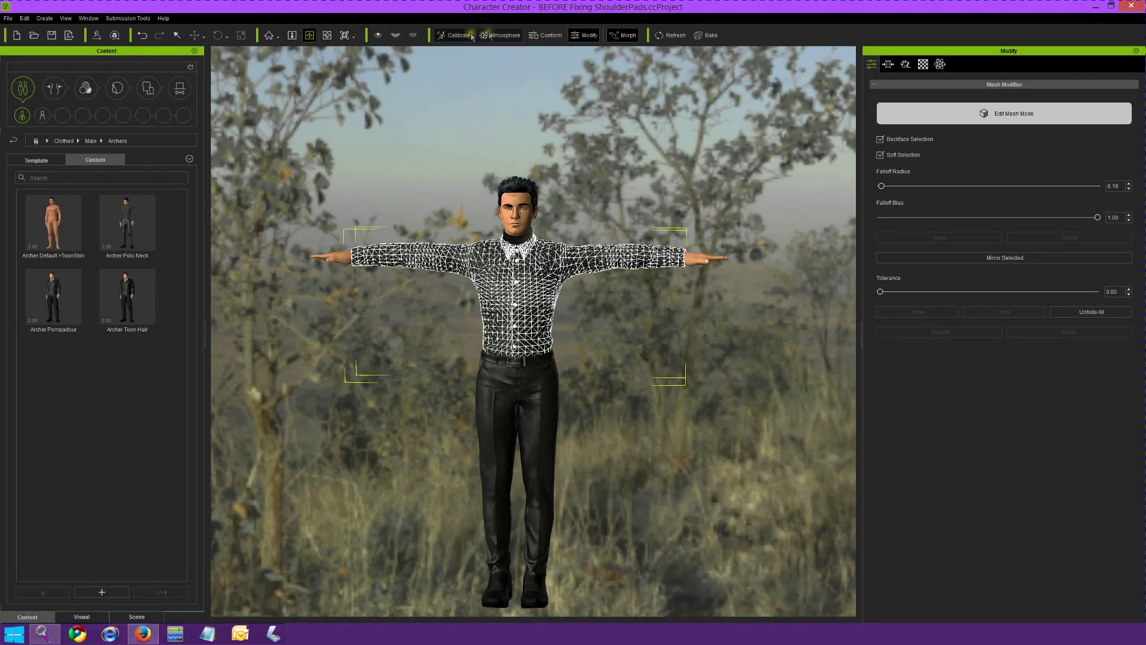
# - Apply calibration poses 09 and 05 to check the clothing for break-through polygons, and finish in pose 02
pyautogui.click(454, 36)
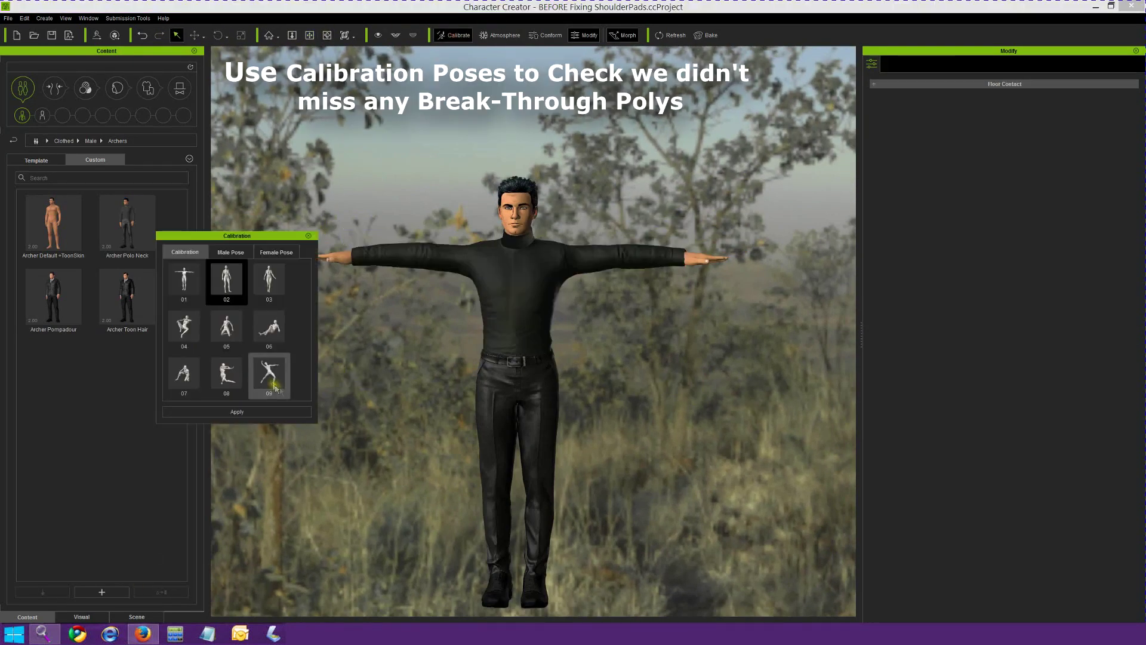
pyautogui.click(272, 382)
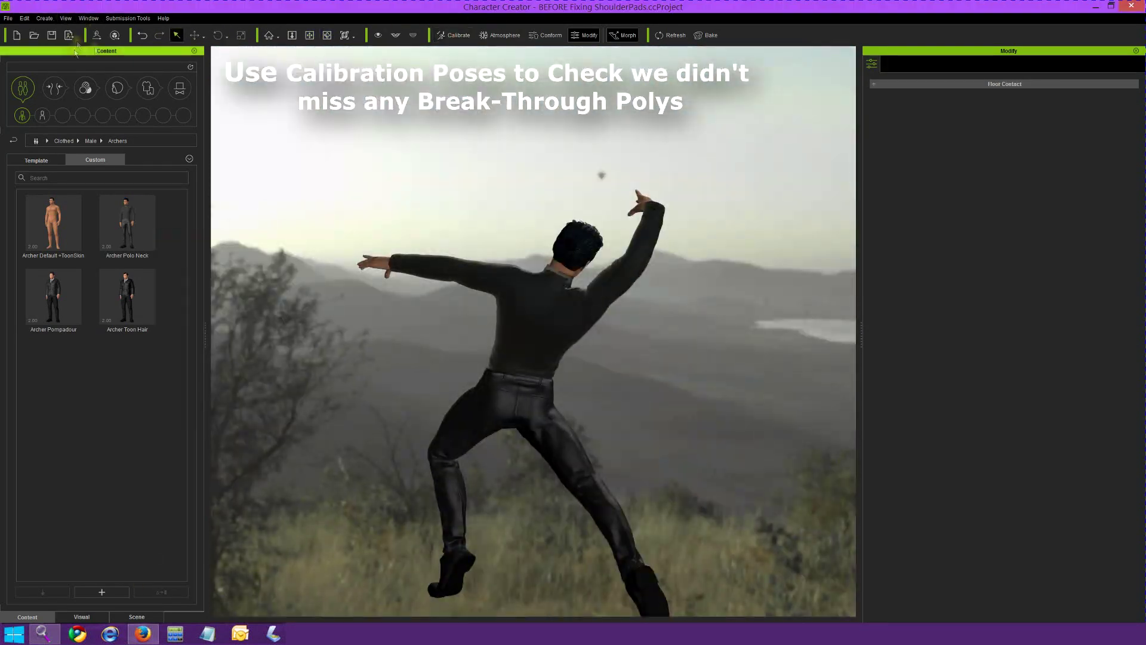
pyautogui.click(238, 412)
pyautogui.click(226, 325)
pyautogui.click(238, 412)
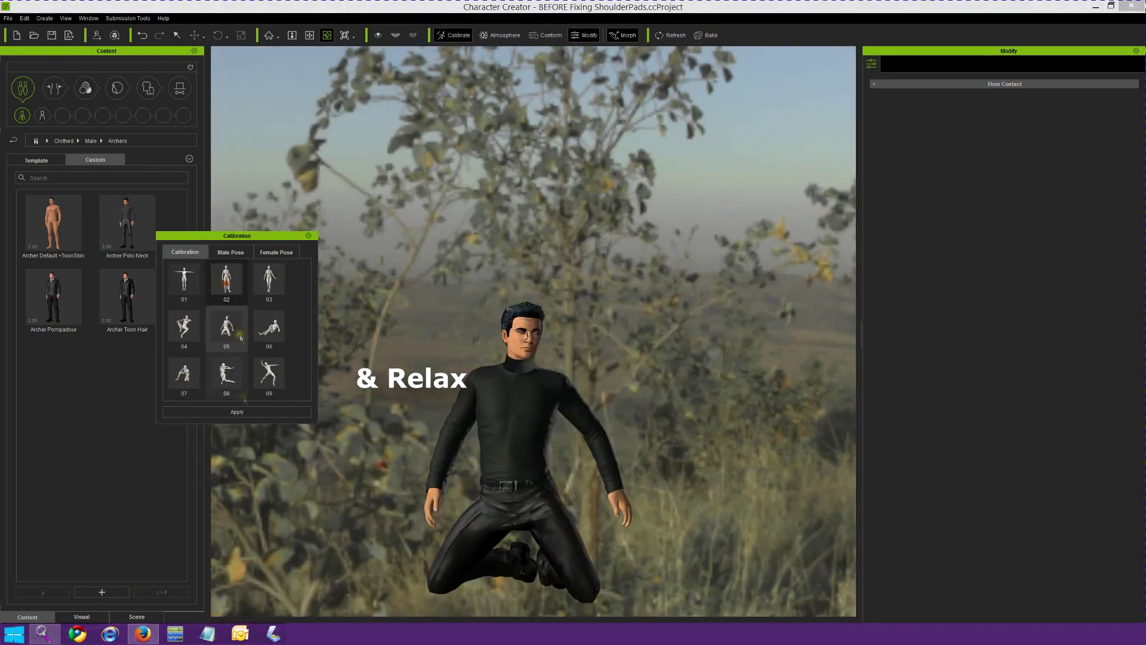
pyautogui.click(227, 278)
pyautogui.click(238, 412)
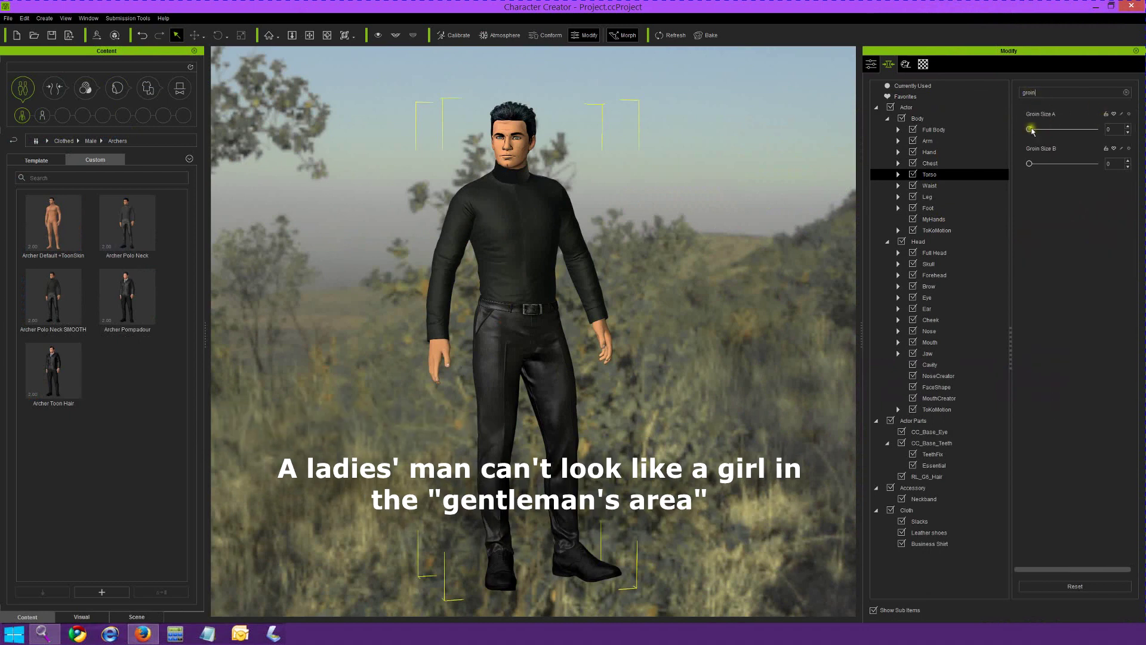
# - Set the Groin Size A morph to 19, raise Groin Size B as well, and check the character's profile
pyautogui.click(1031, 129)
pyautogui.moveTo(1064, 128); pyautogui.dragTo(1044, 129)
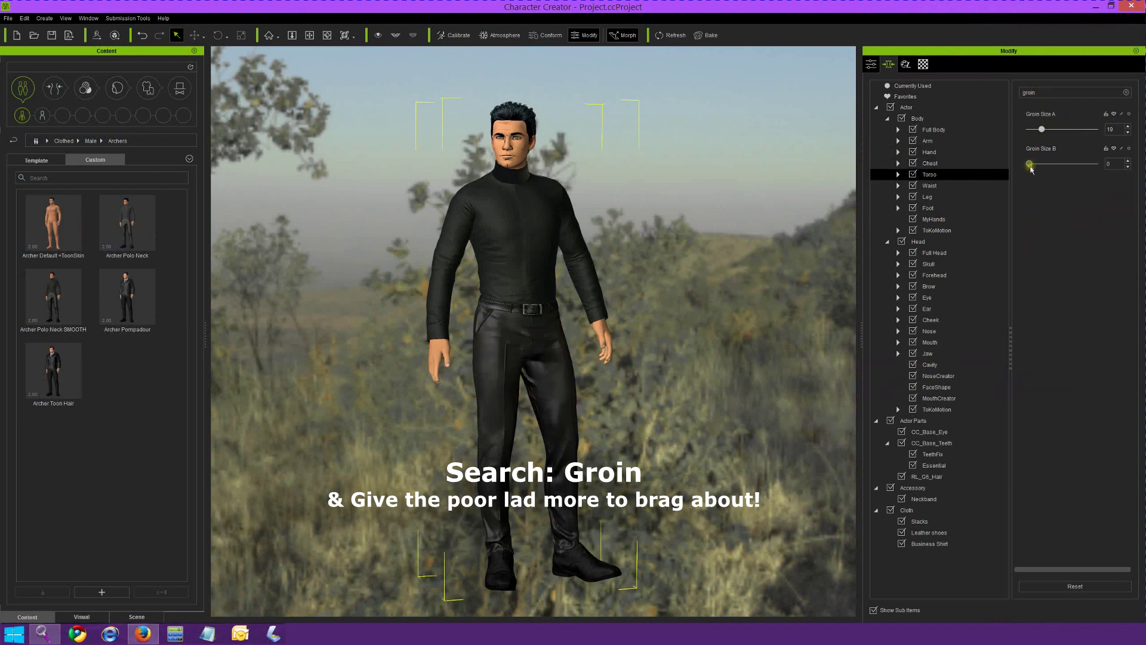
pyautogui.moveTo(1030, 165); pyautogui.dragTo(1046, 167)
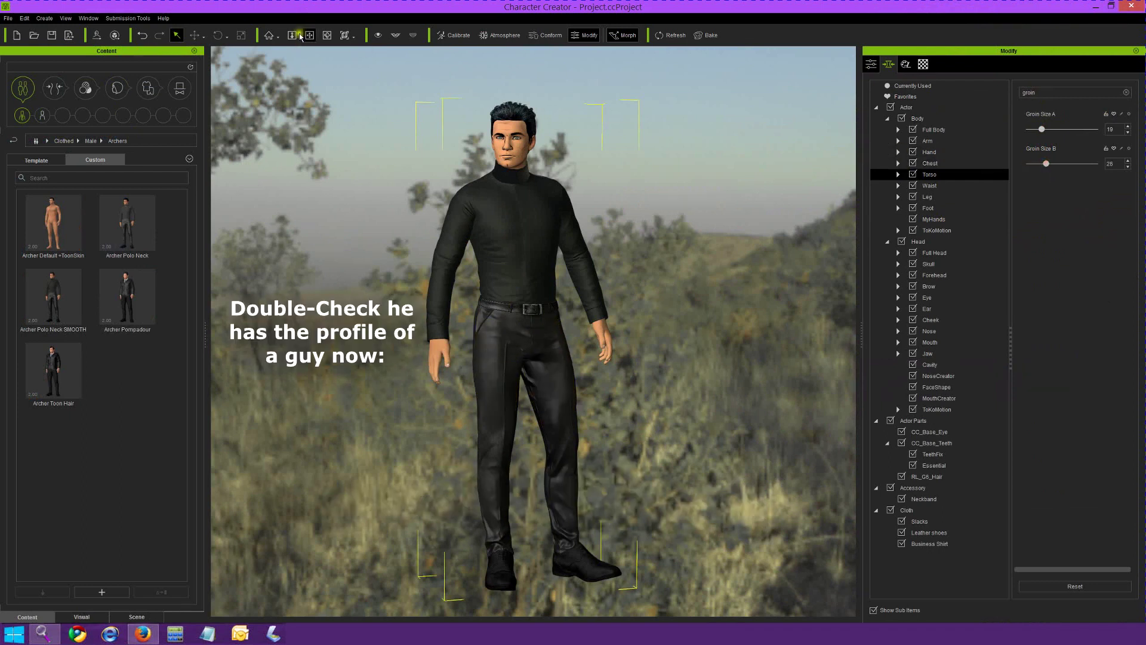
pyautogui.moveTo(683, 237); pyautogui.dragTo(633, 289)
pyautogui.click(60, 296)
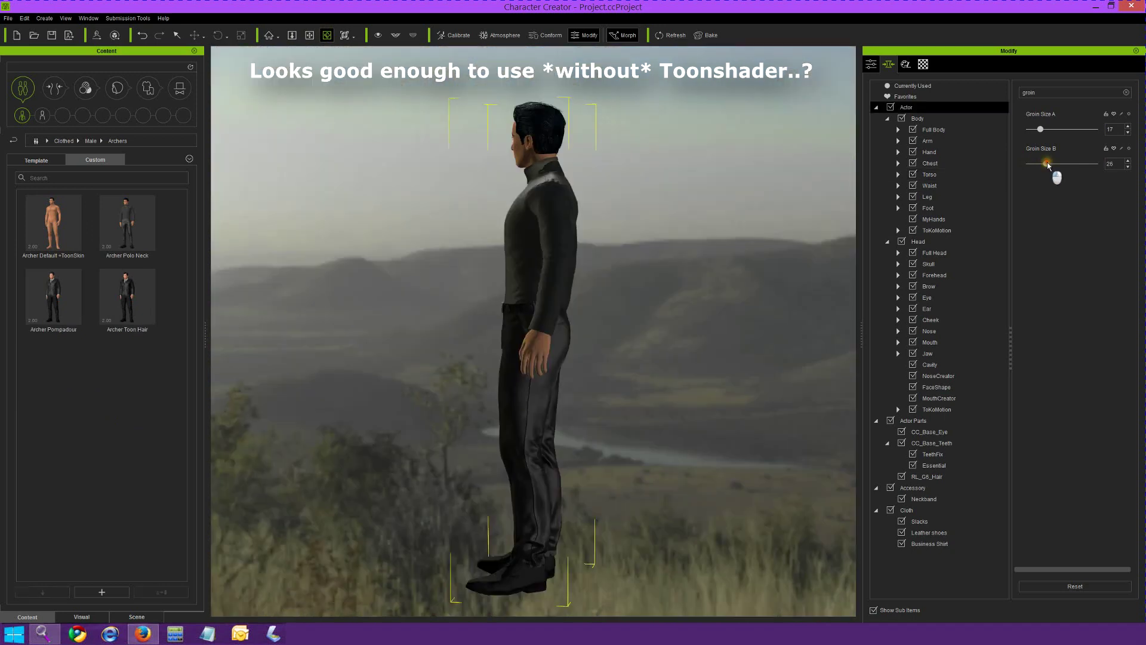
pyautogui.moveTo(345, 196); pyautogui.dragTo(663, 240)
pyautogui.moveTo(402, 330); pyautogui.dragTo(695, 314)
pyautogui.moveTo(395, 399); pyautogui.dragTo(455, 402)
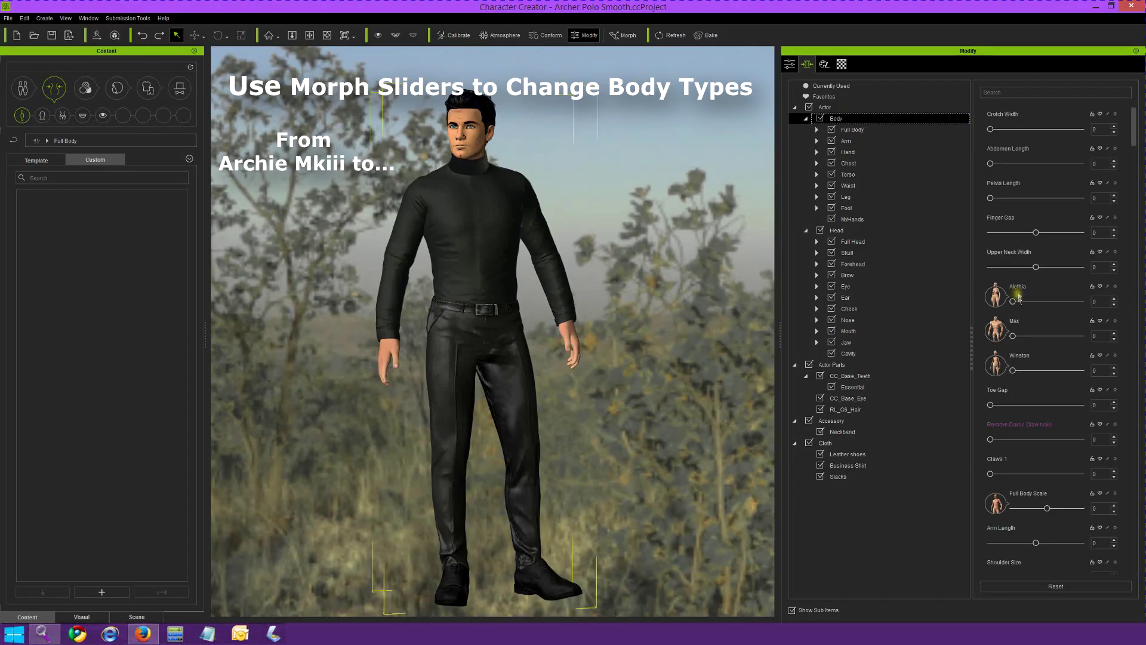
# - Try the Max and Winston full-body morphs on the turtleneck character
pyautogui.moveTo(1013, 336); pyautogui.dragTo(1043, 334)
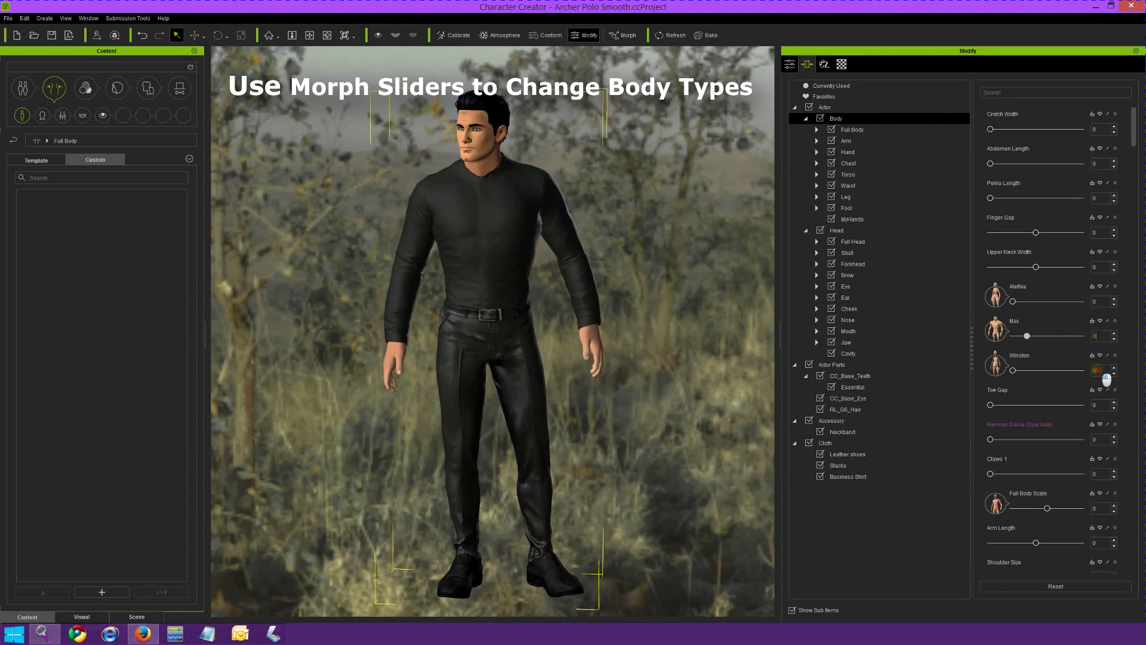
pyautogui.moveTo(1013, 370); pyautogui.dragTo(1065, 369)
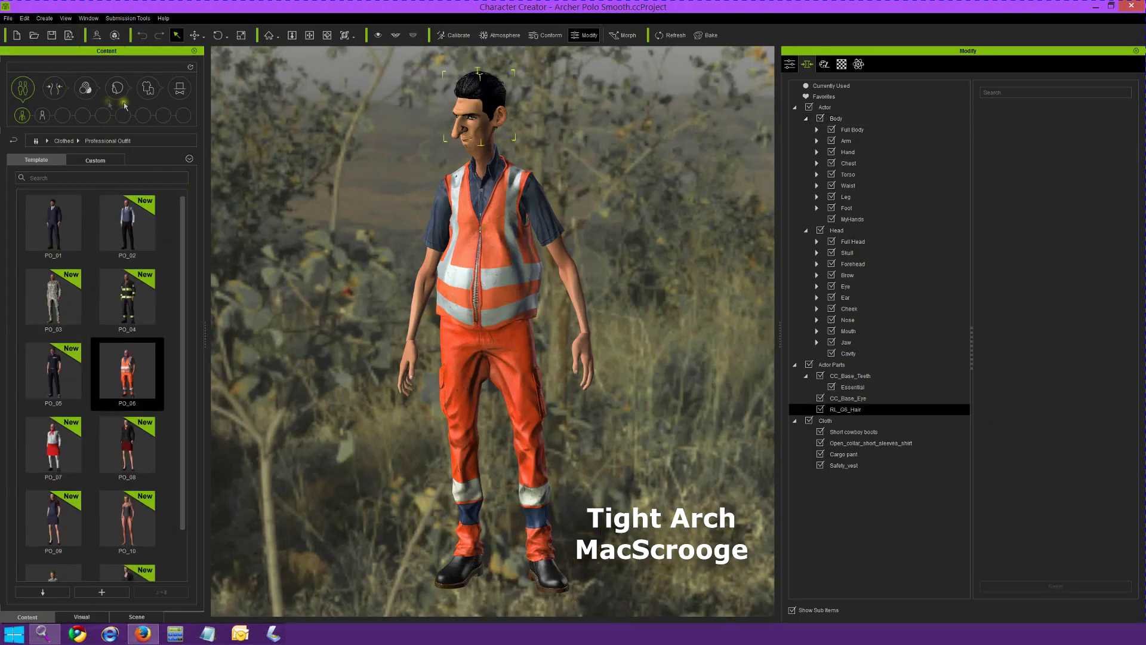
# - Change the hair to Bald_Comb-over from Party Fun and load 0 Archer CT8 Head.jpg as the Skin_Head diffuse map
pyautogui.click(118, 91)
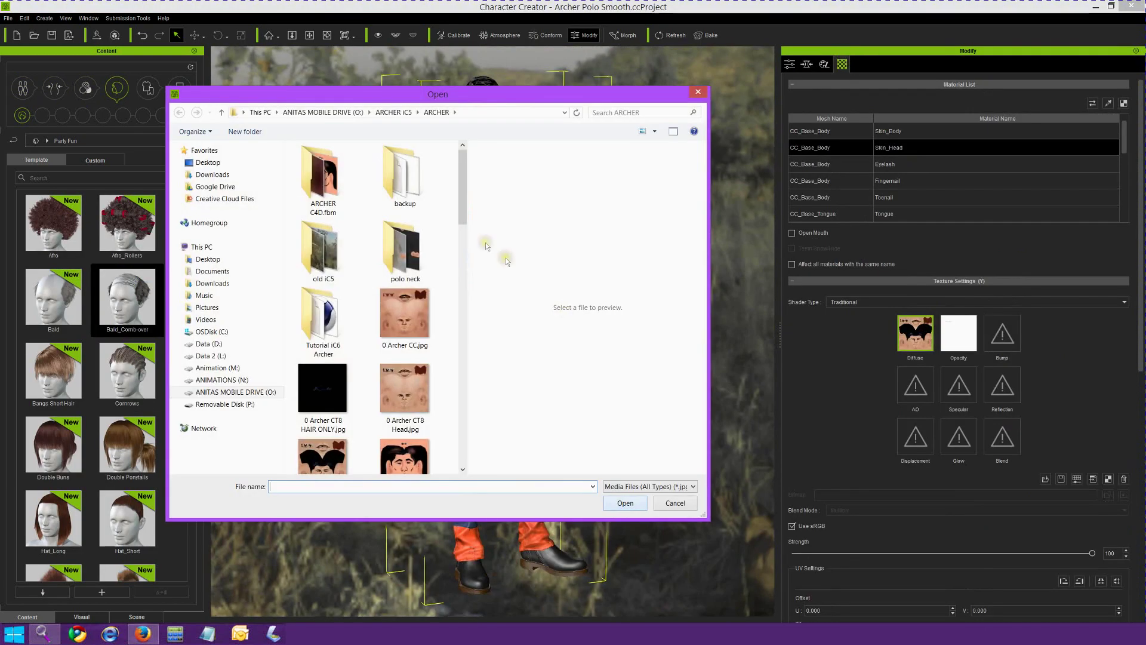
pyautogui.click(404, 388)
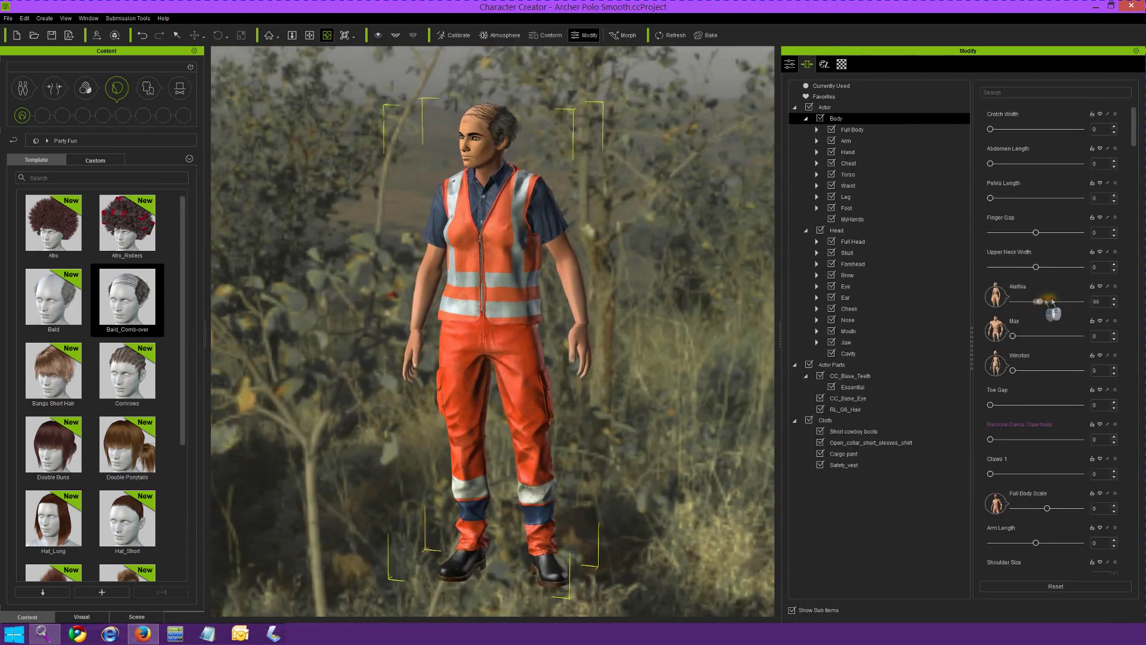
# - Raise the Alethia body morph on the character wearing the orange safety vest
pyautogui.moveTo(1061, 302); pyautogui.dragTo(1083, 299)
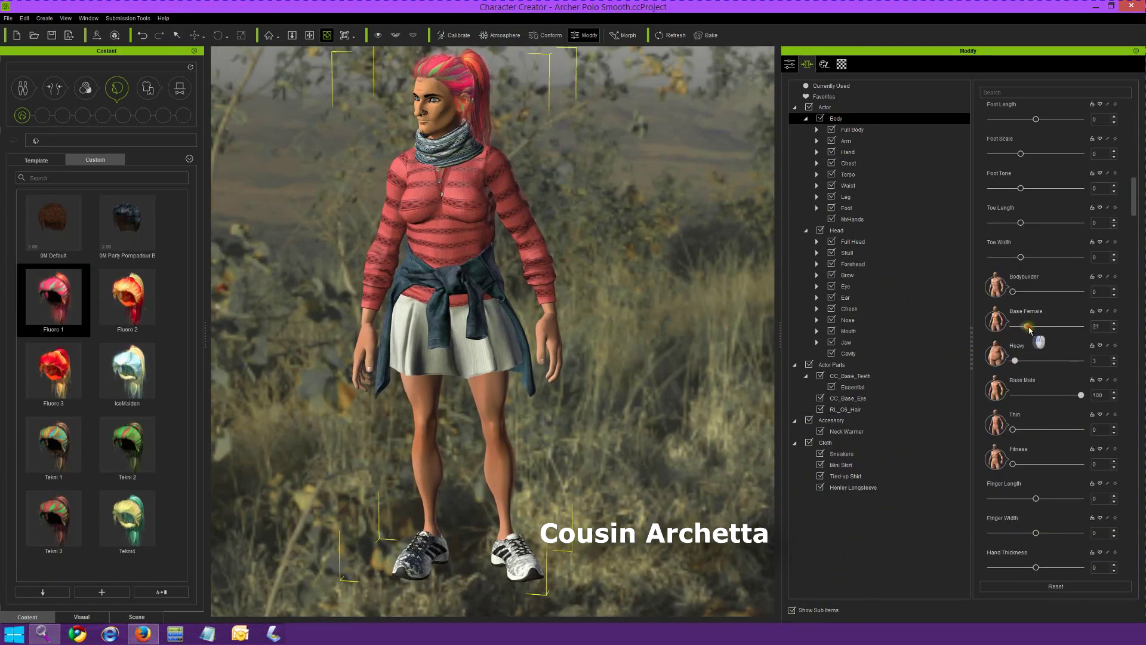
# - Raise Base Female, Voluptuous and Body Tone on the pink-haired character, lower Body Size, and set Old to 100 and Bust Size to 18
pyautogui.moveTo(1029, 330); pyautogui.dragTo(1062, 333)
pyautogui.scroll(-5, 1013, 322)
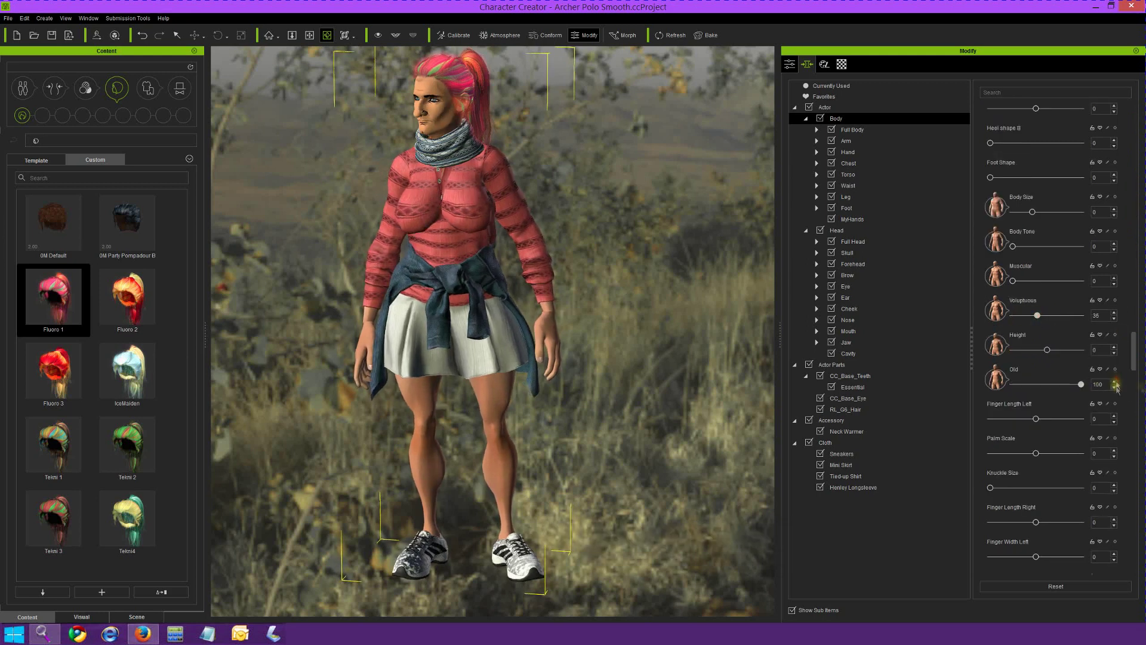
pyautogui.scroll(3, 1030, 332)
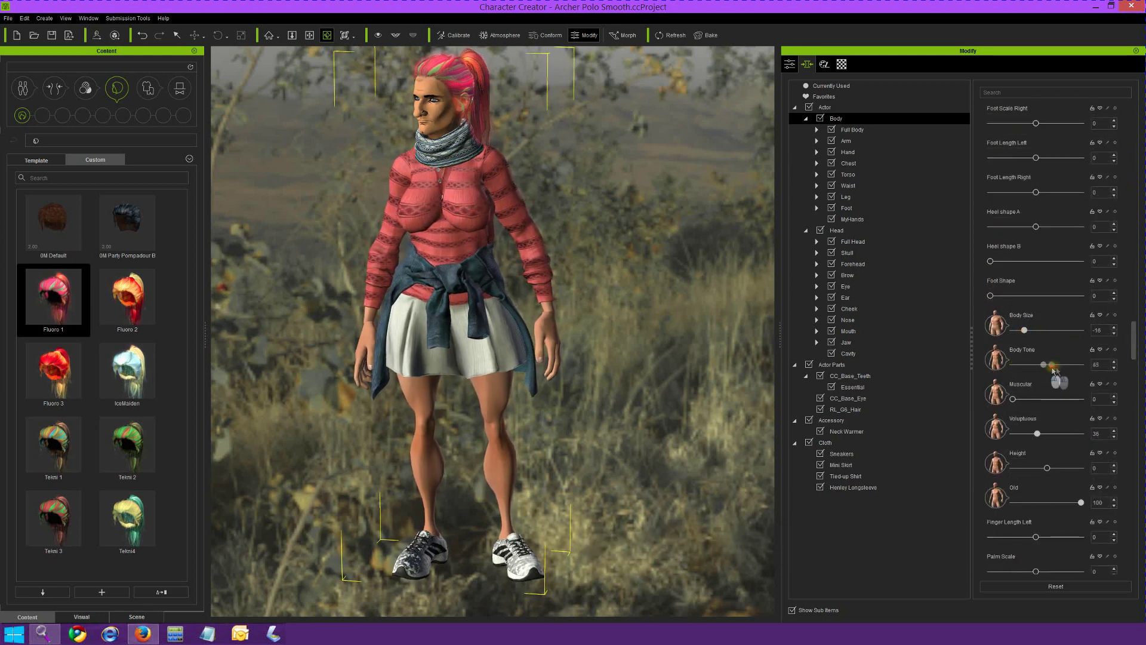
pyautogui.scroll(6, 1062, 248)
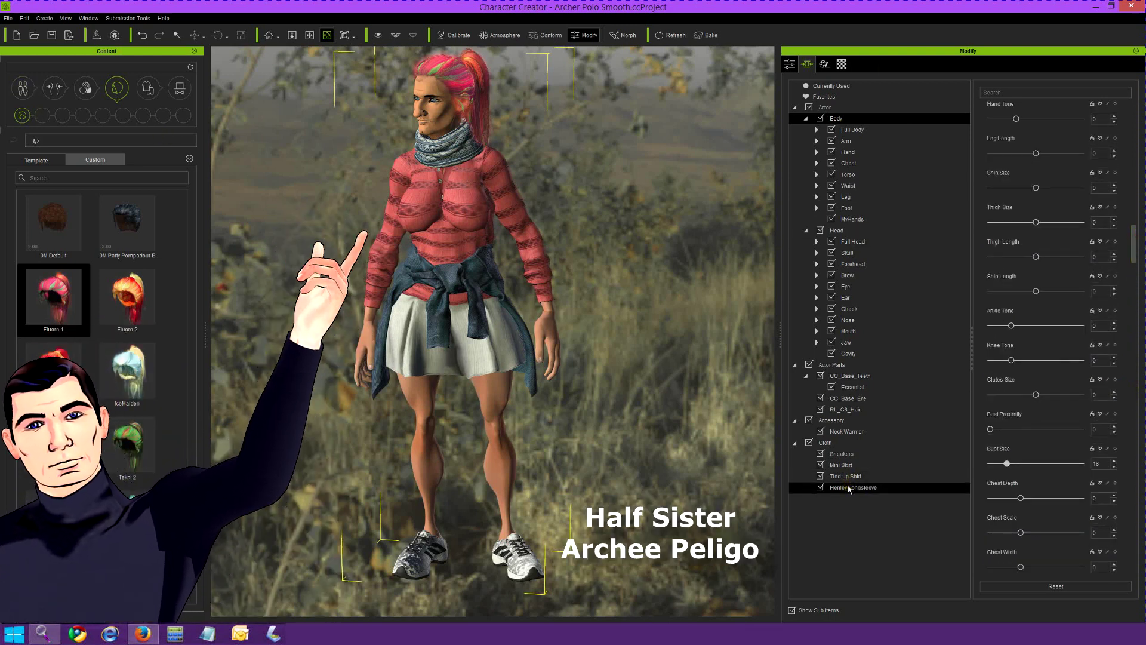
pyautogui.click(844, 432)
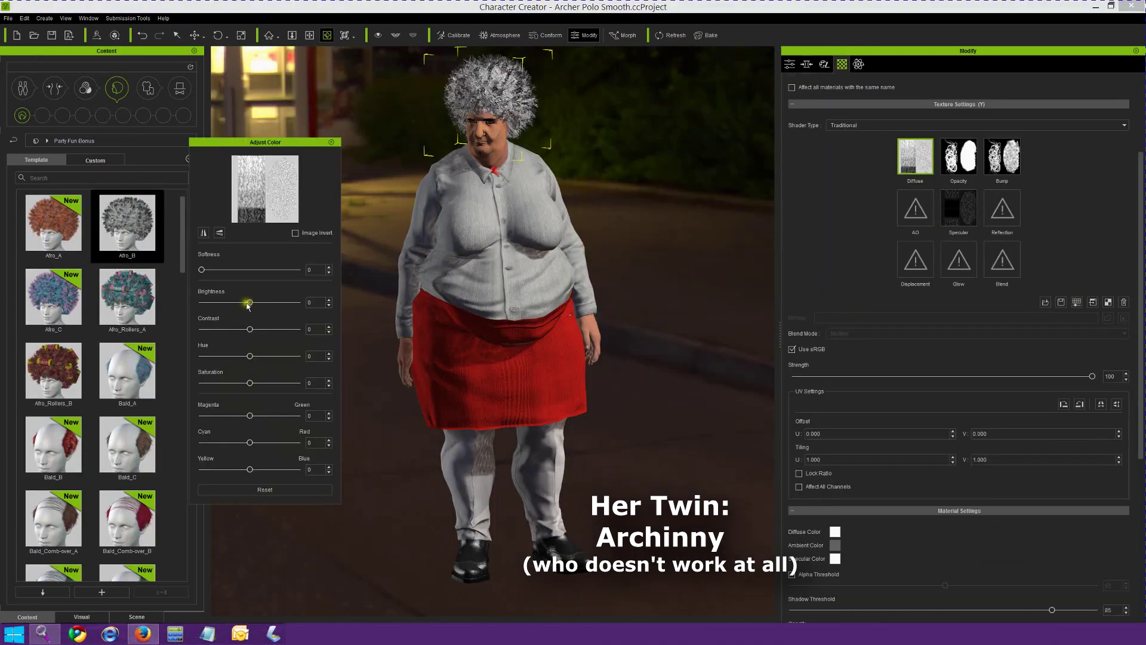
# - Lower the brightness of the grey Afro_B hair's diffuse texture in Adjust Color
pyautogui.moveTo(248, 302); pyautogui.dragTo(222, 310)
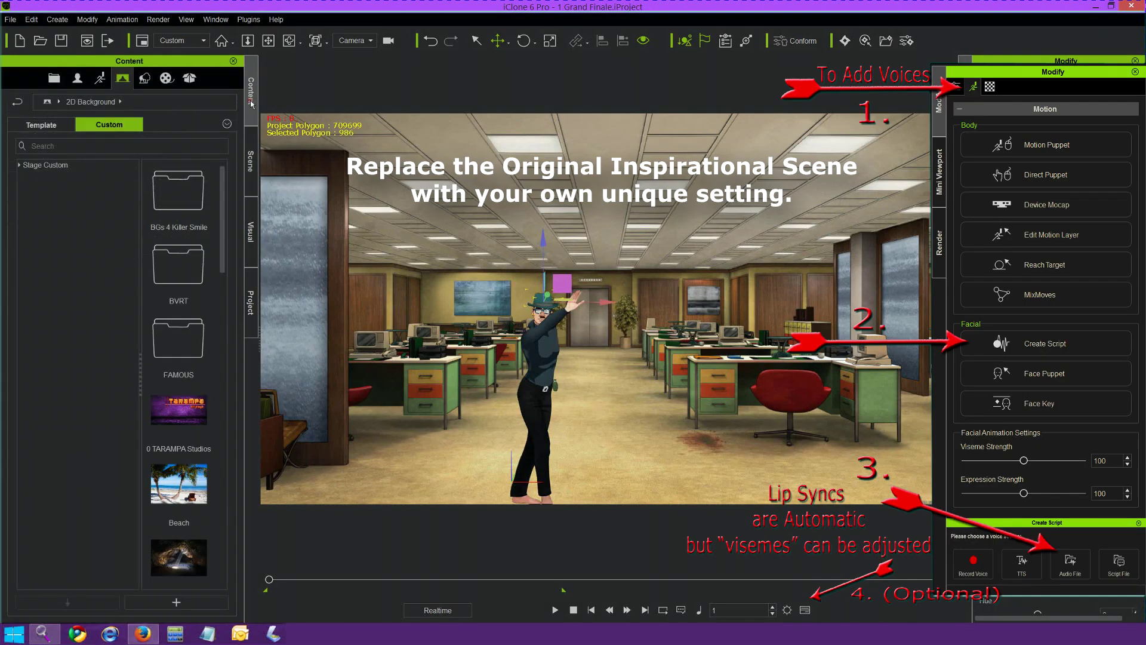
# - In iClone, replace the office background with 0 TARAMPA Studios and unhide the remaining avatars along with the cupboard and teddy props
pyautogui.click(108, 603)
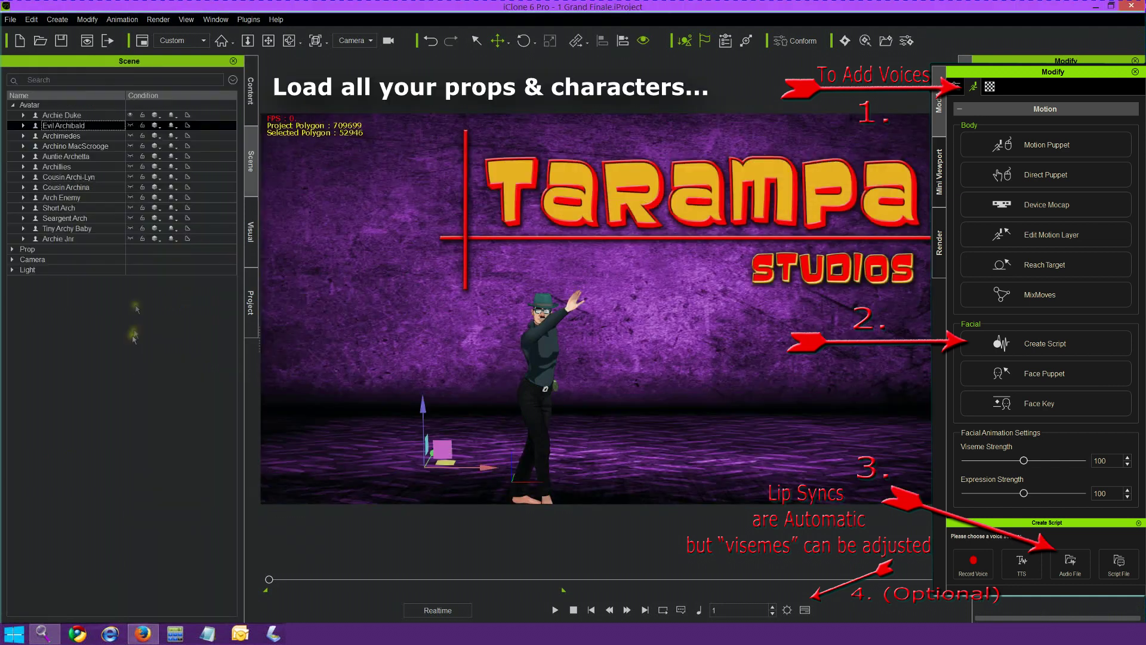
pyautogui.click(130, 136)
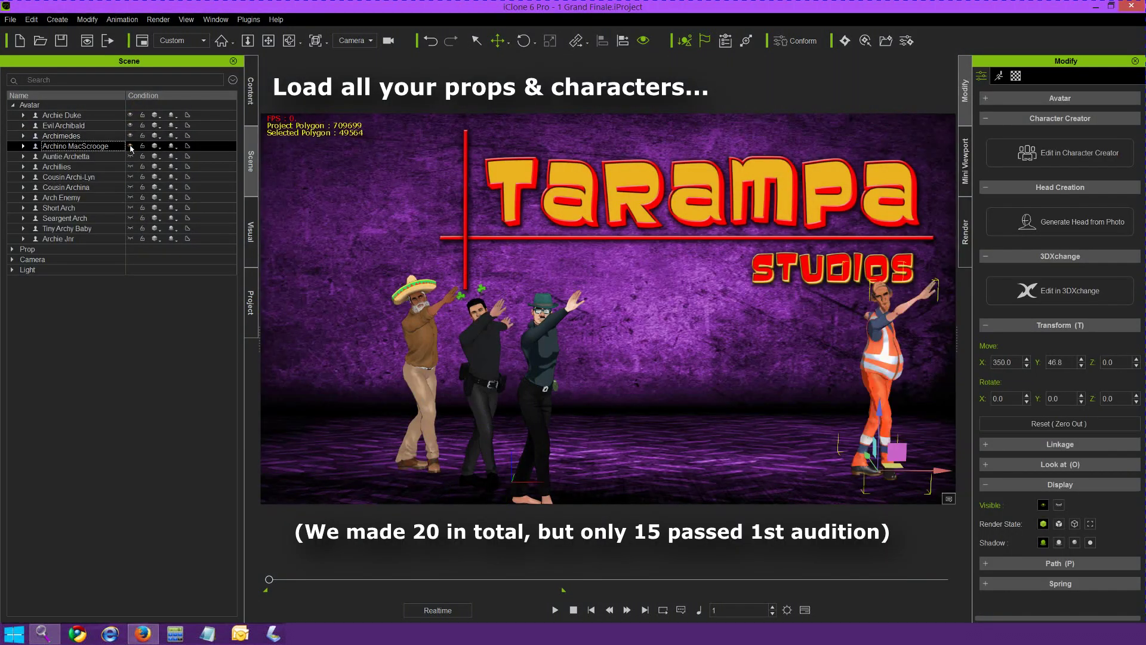
pyautogui.click(131, 156)
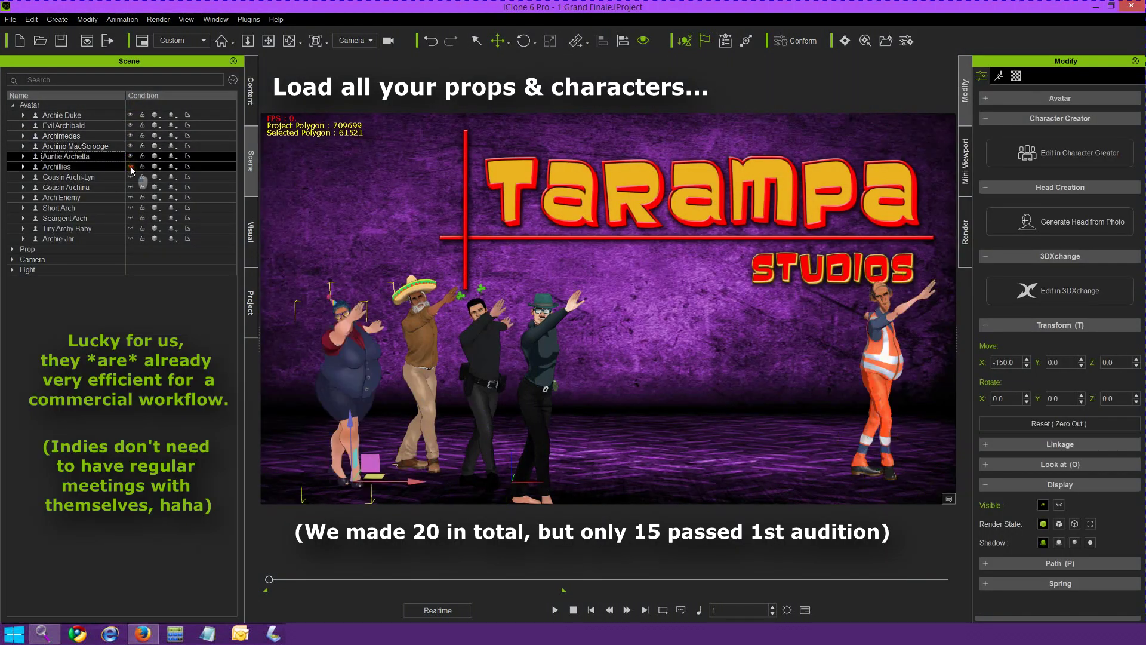
pyautogui.click(130, 208)
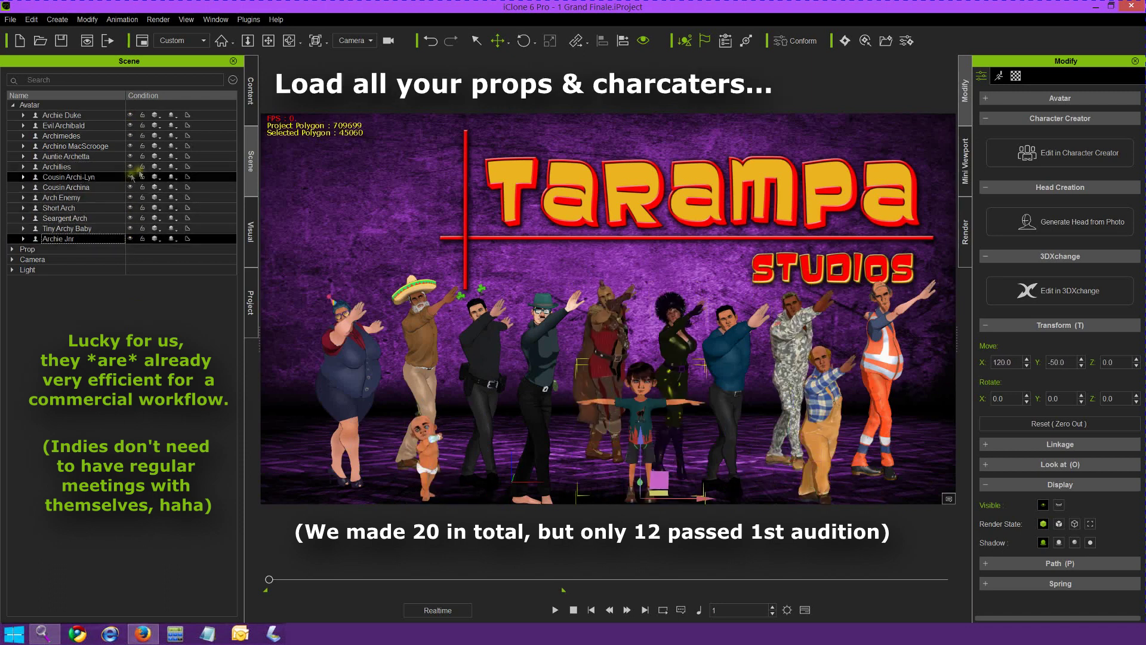
pyautogui.click(131, 270)
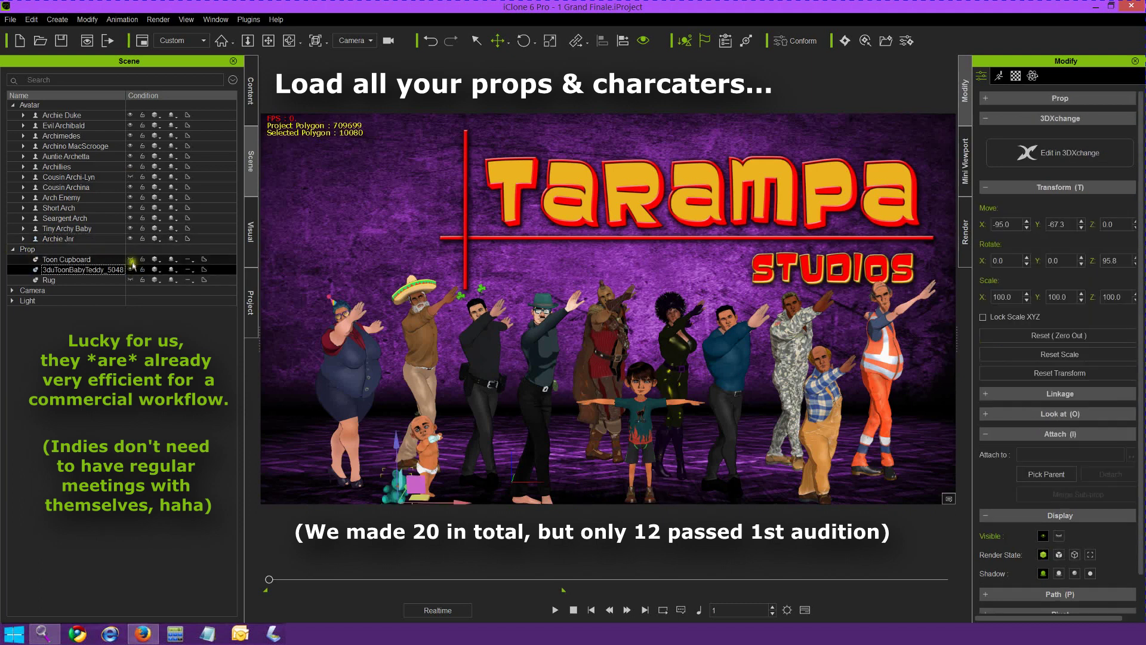
pyautogui.click(131, 178)
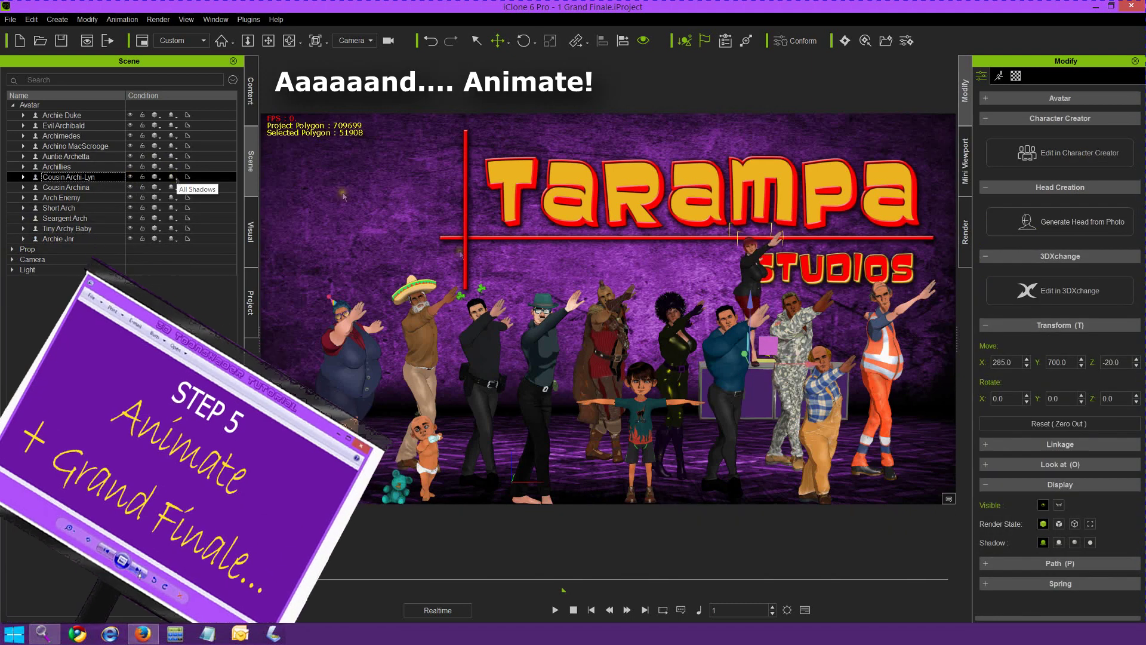
# - Apply the Test Dance motion template to the child avatar Archie Jnr at the front of the group
pyautogui.click(251, 93)
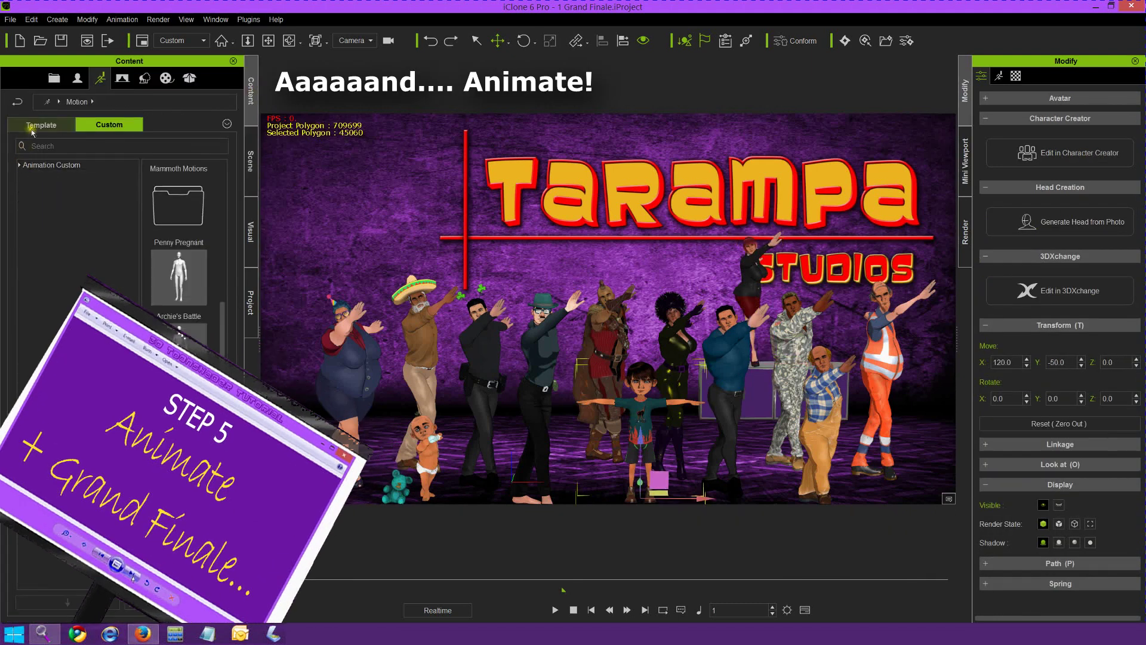
pyautogui.click(24, 197)
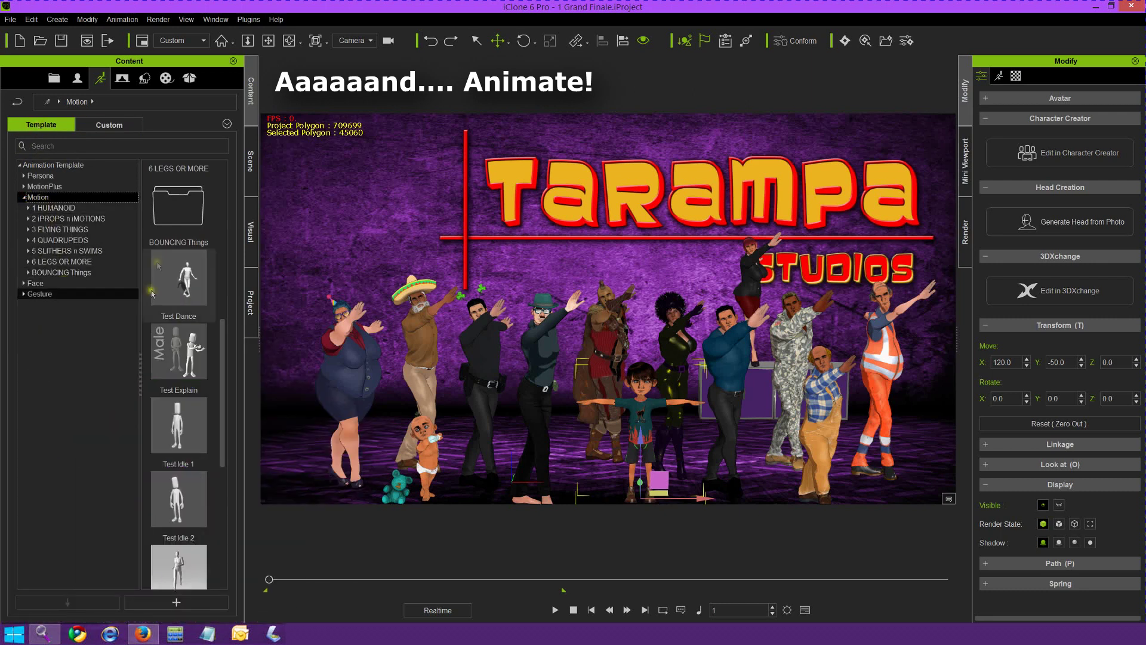
pyautogui.click(189, 293)
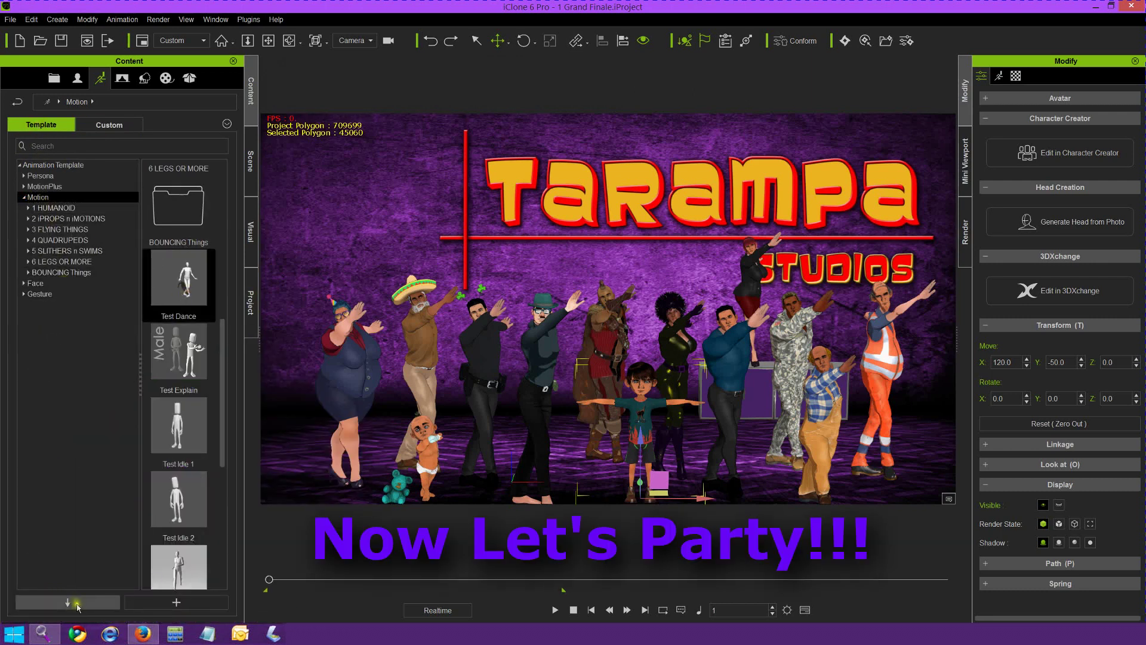
pyautogui.click(78, 607)
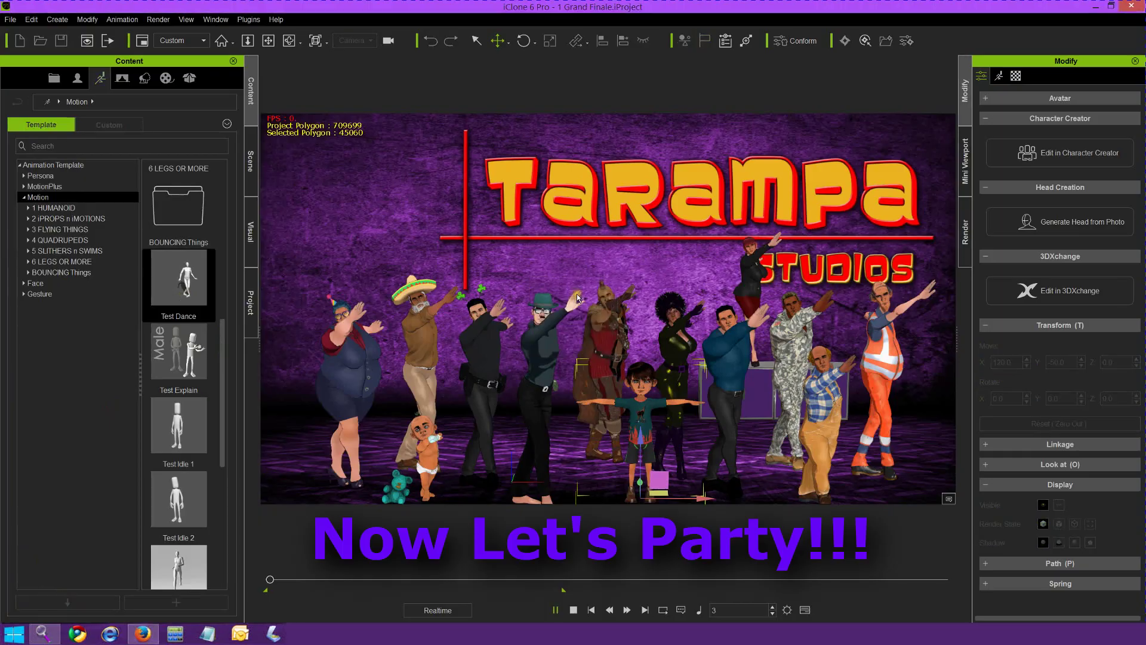